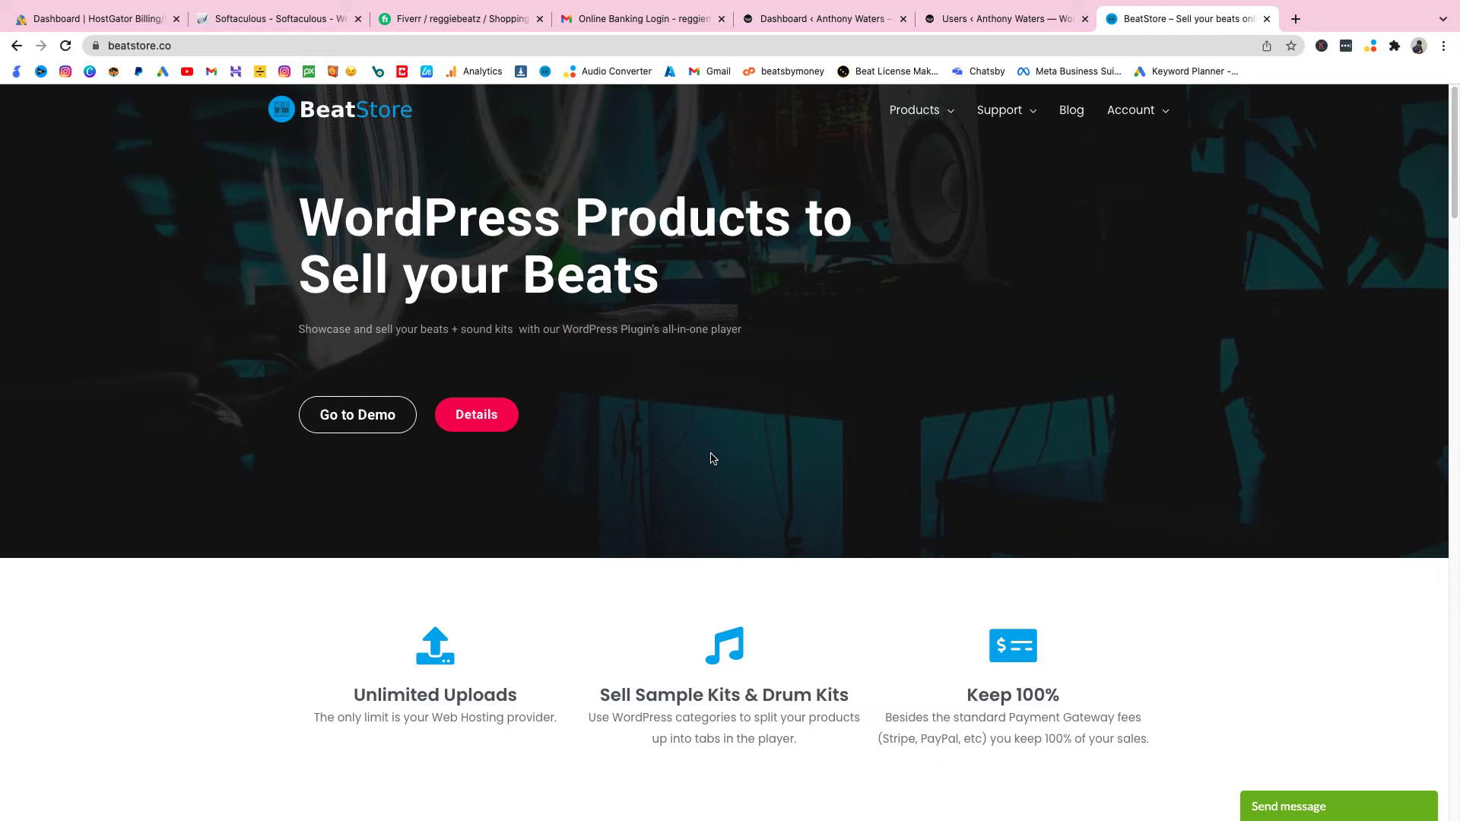
Step: Look through the BeatStore home page's plugin features, from unlimited uploads to player customization
scroll(714, 459, down, 3)
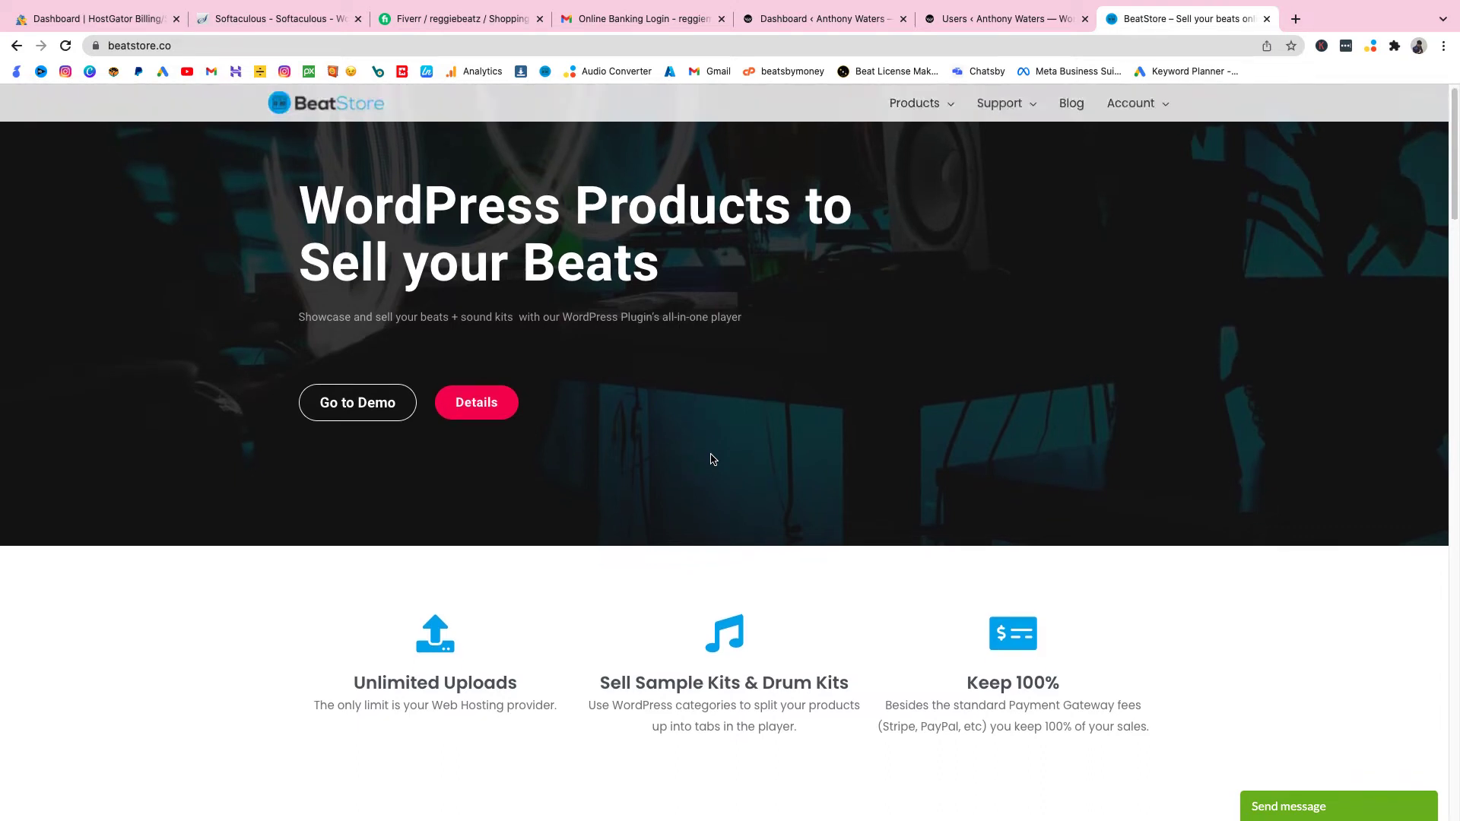
scroll(714, 459, down, 1)
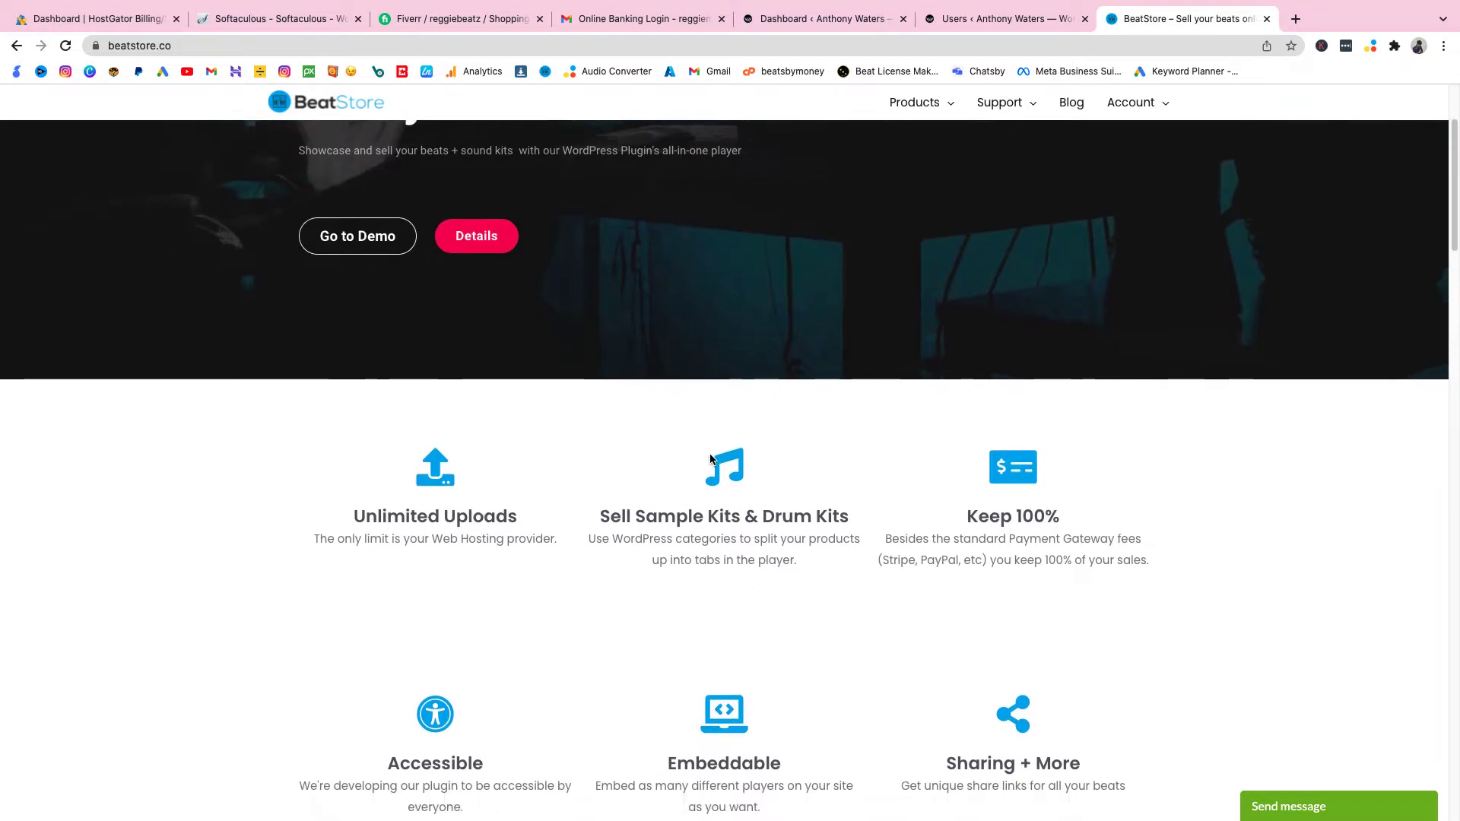
scroll(755, 473, down, 3)
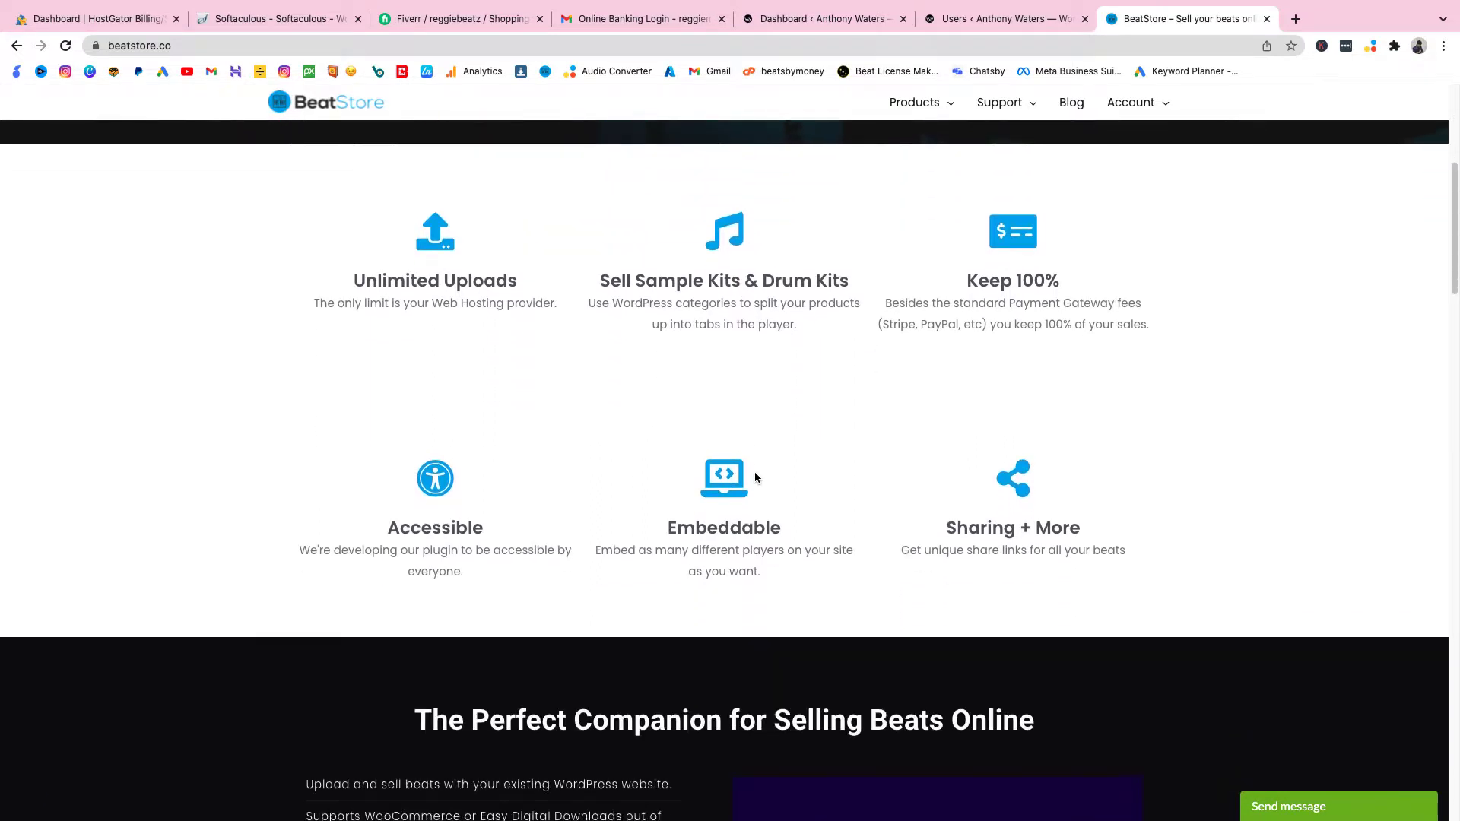
scroll(756, 478, down, 3)
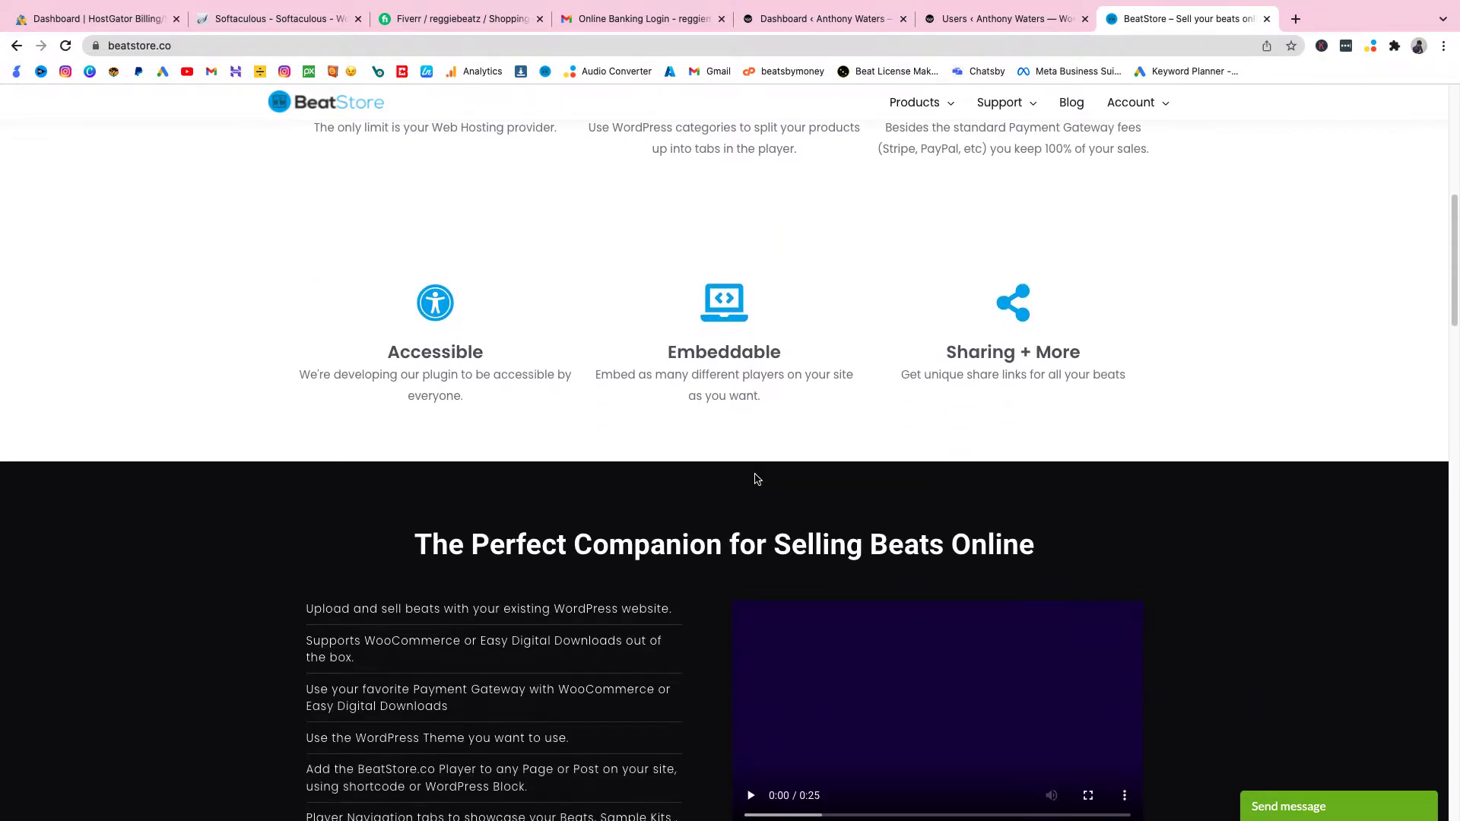
scroll(756, 479, down, 3)
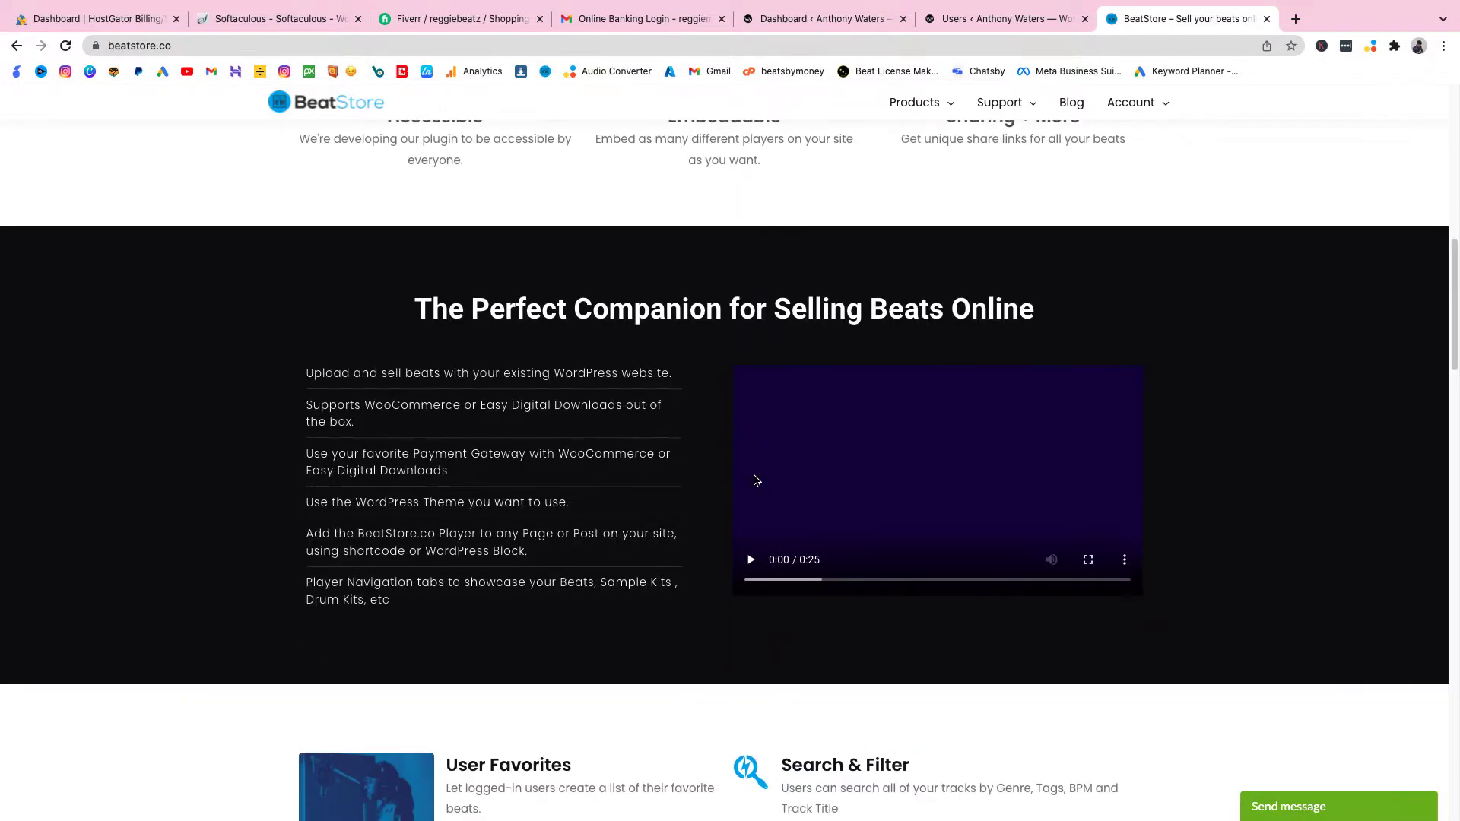
scroll(757, 481, down, 3)
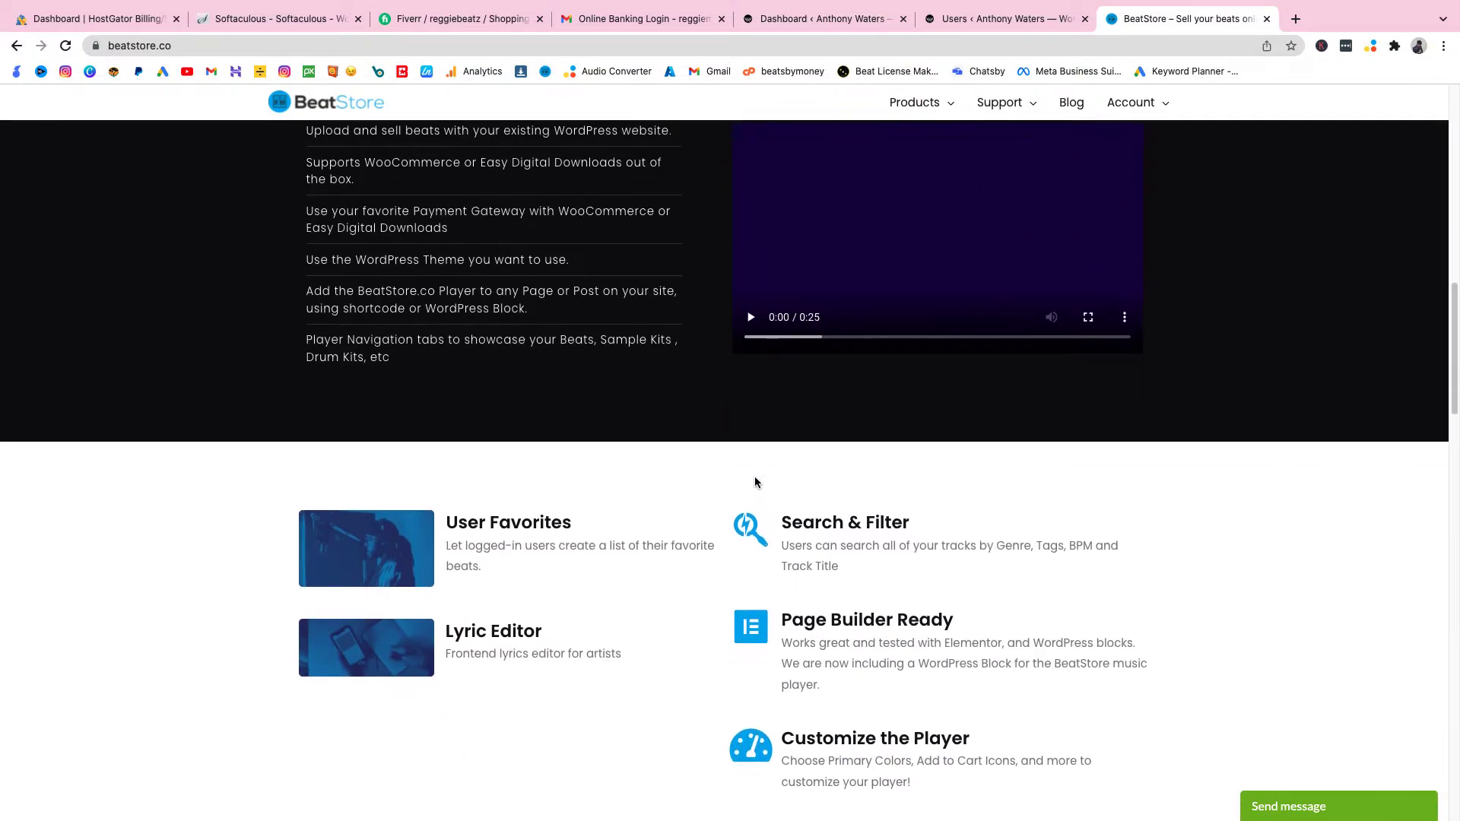
scroll(757, 479, down, 2)
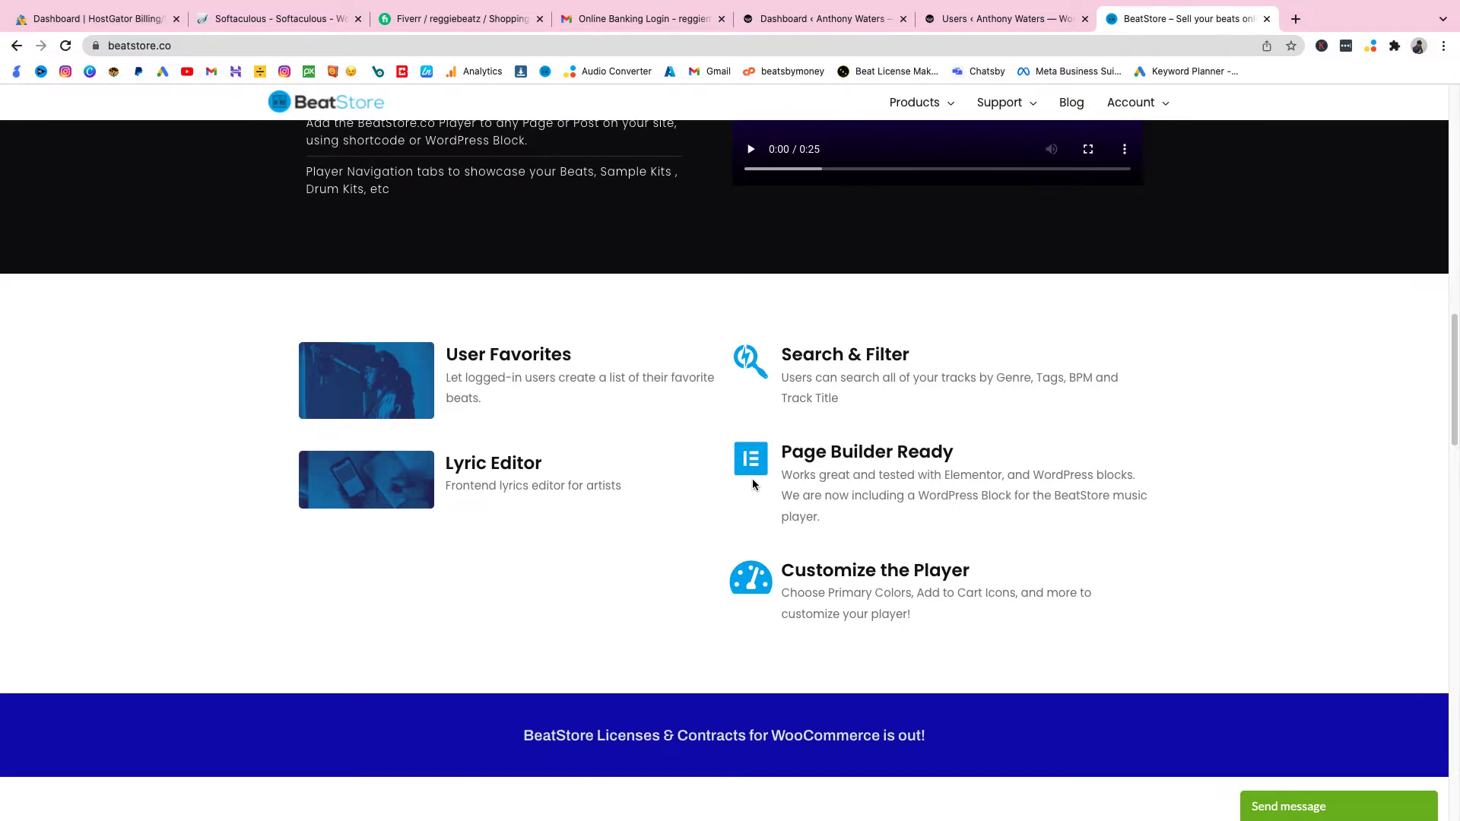
scroll(753, 482, down, 2)
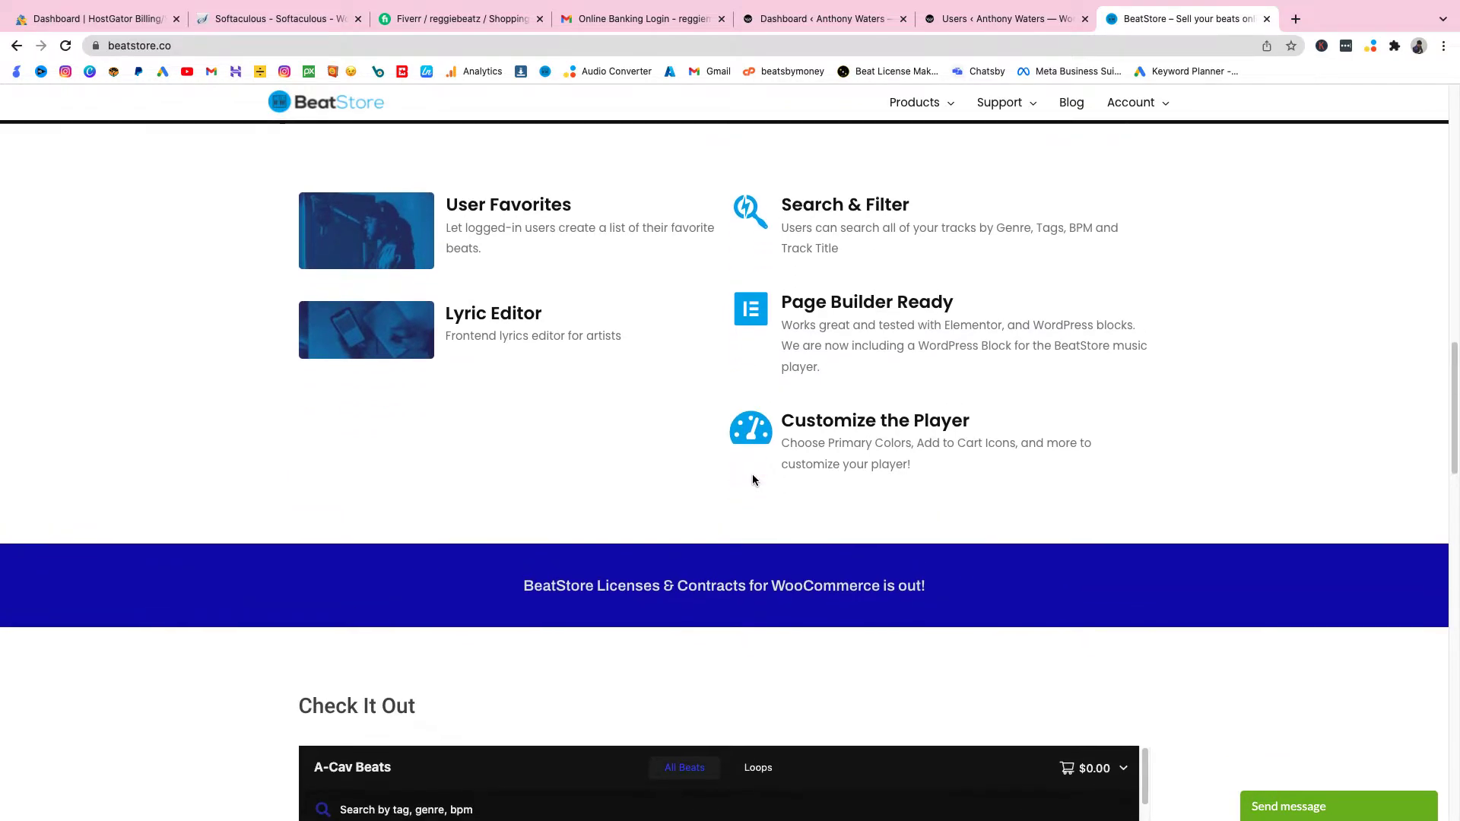
scroll(753, 480, up, 20)
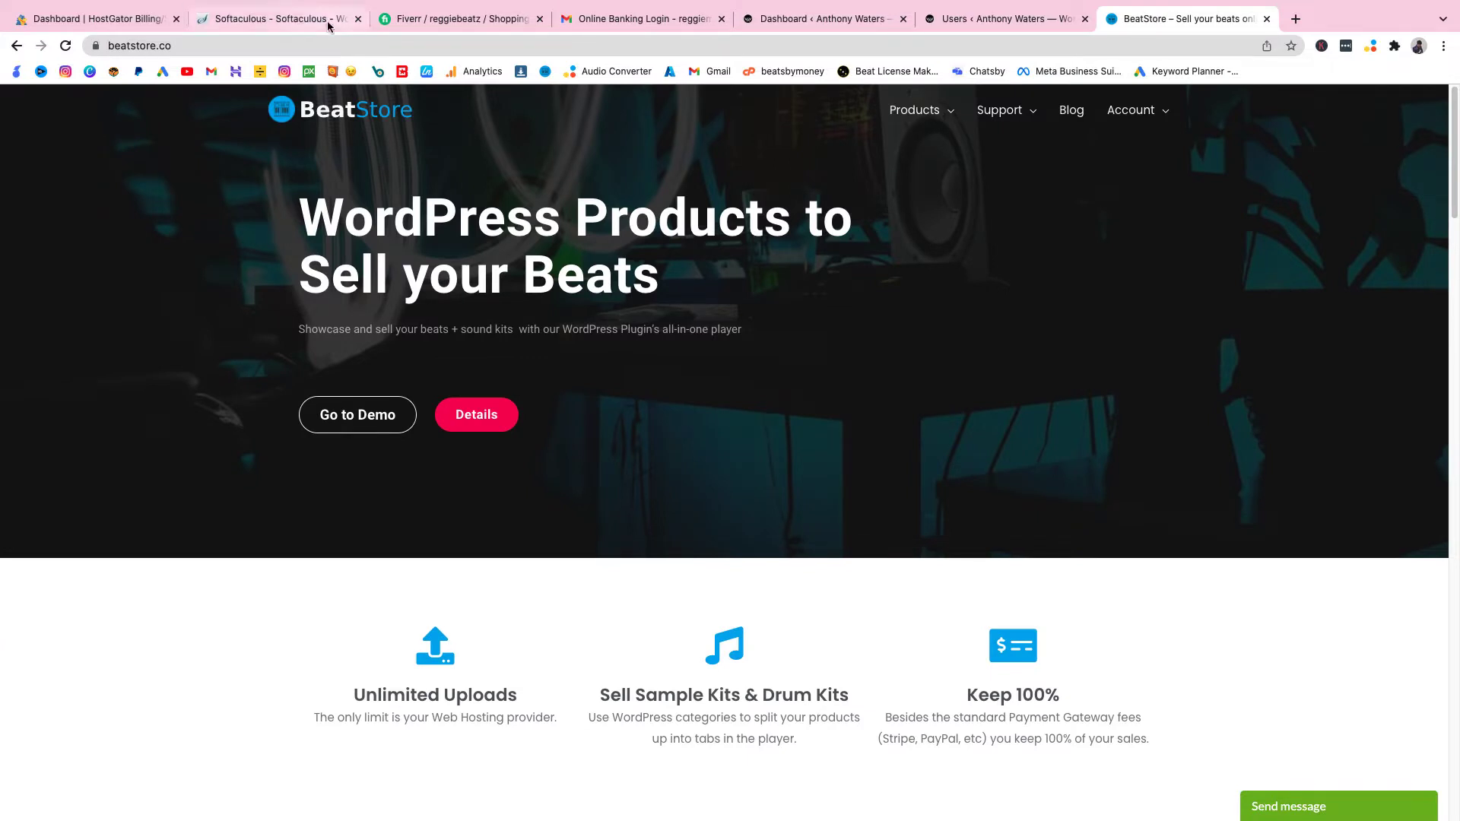
Step: Start a single-site purchase of the BeatStore UI Theme with the Monthly plan and PayPal as payment method
mouse_move(961, 115)
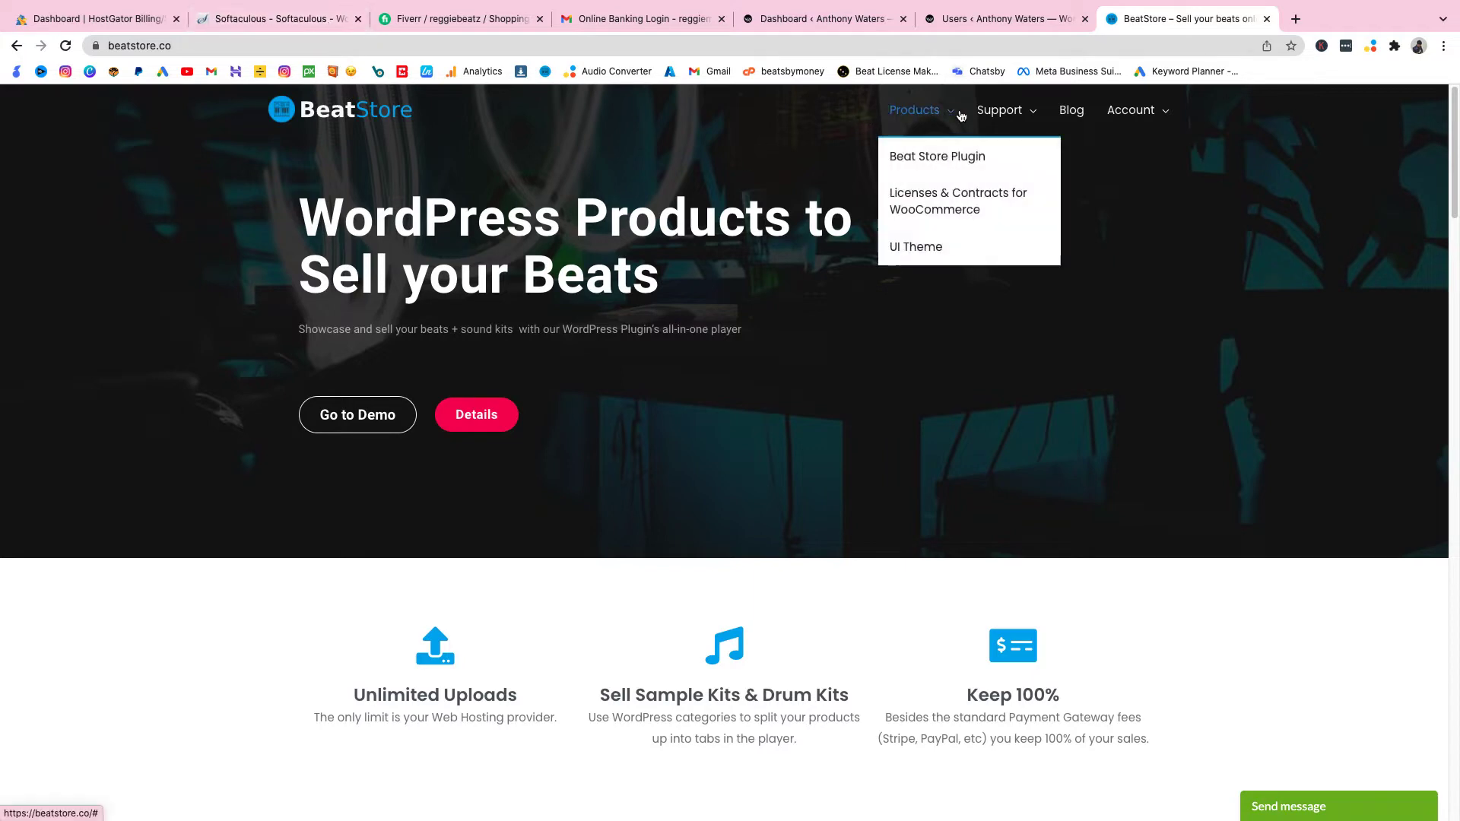
click(934, 254)
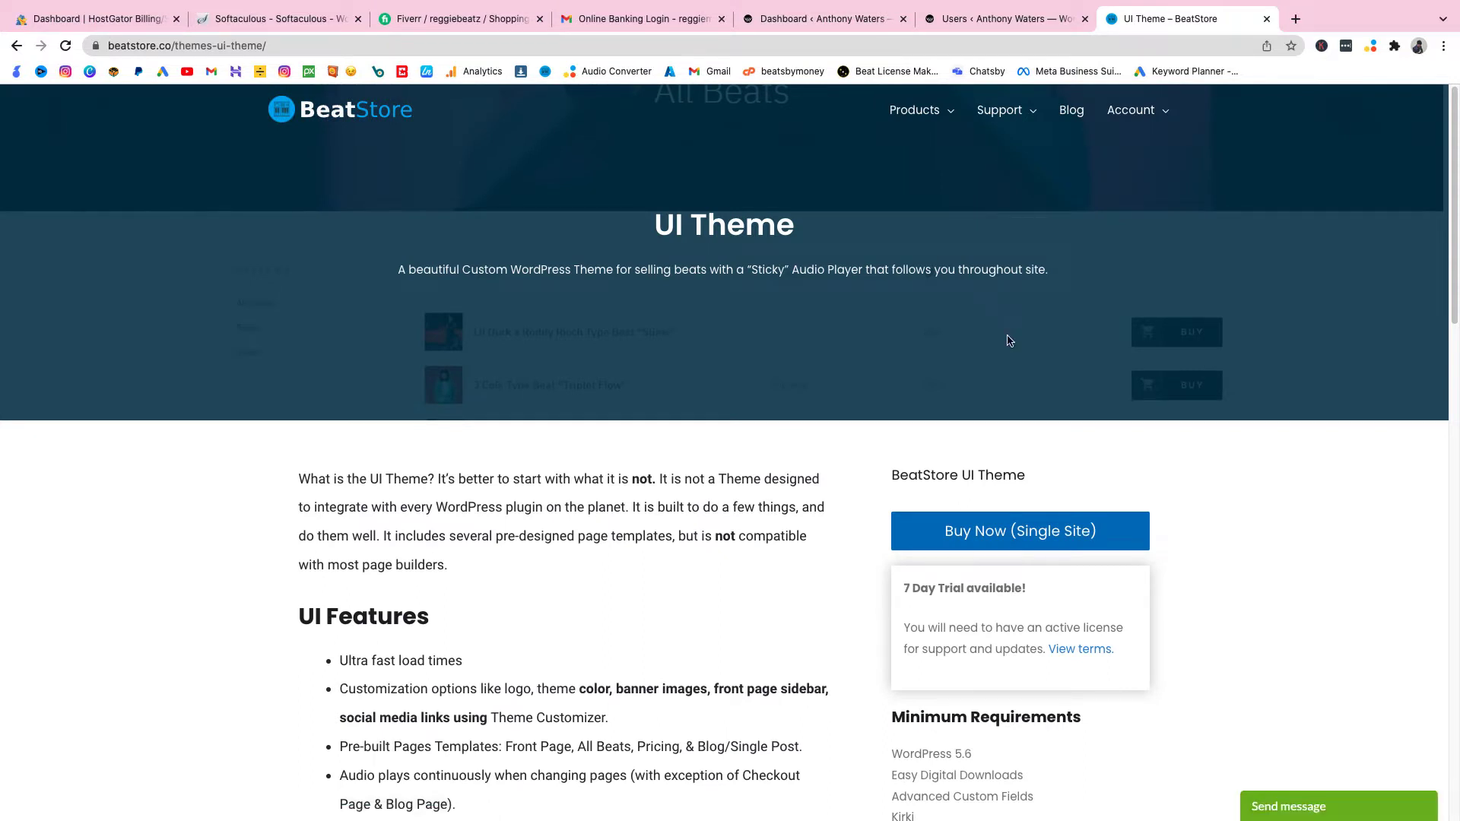
click(1012, 532)
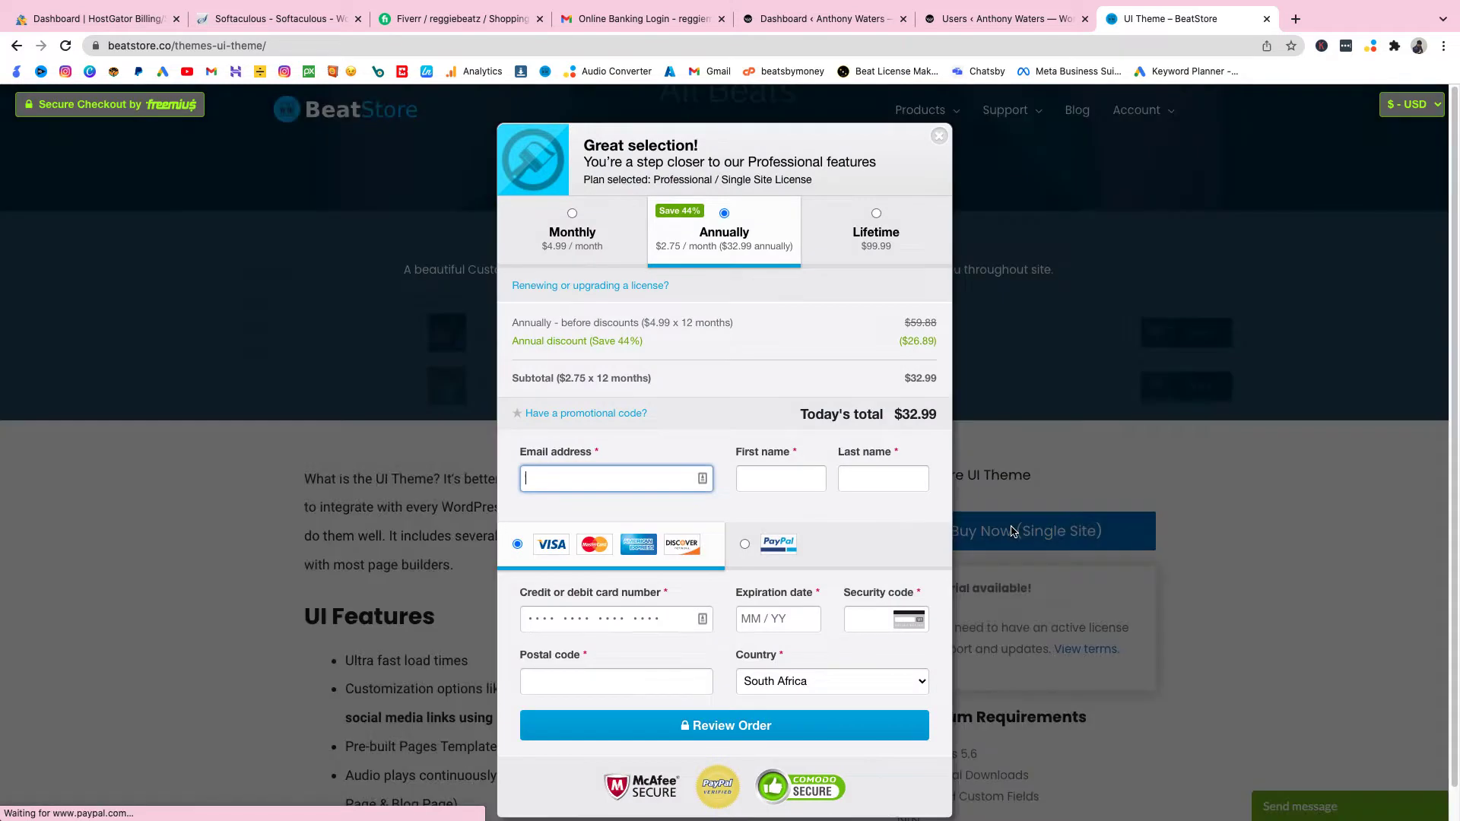
click(579, 253)
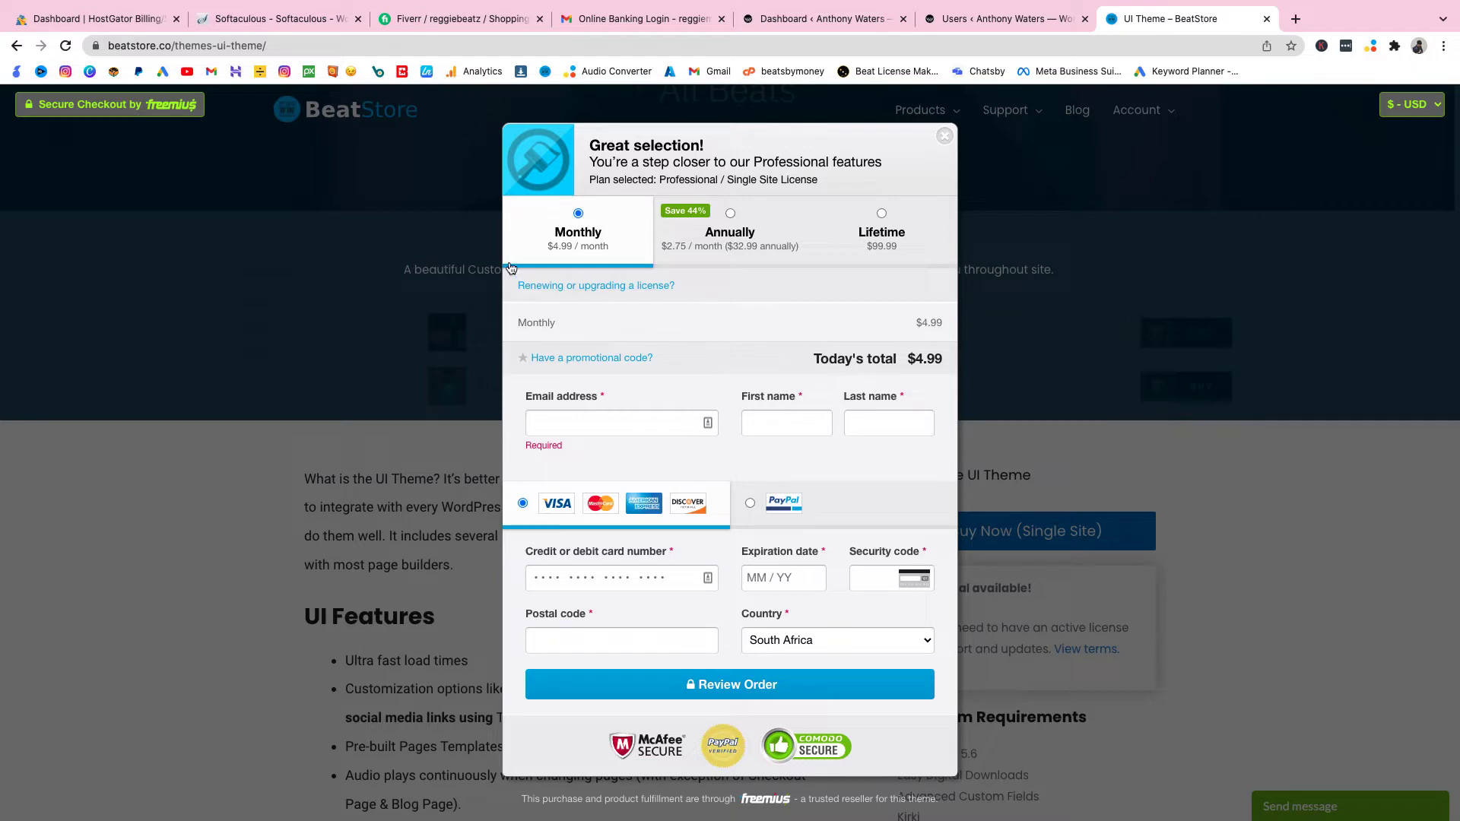
click(775, 508)
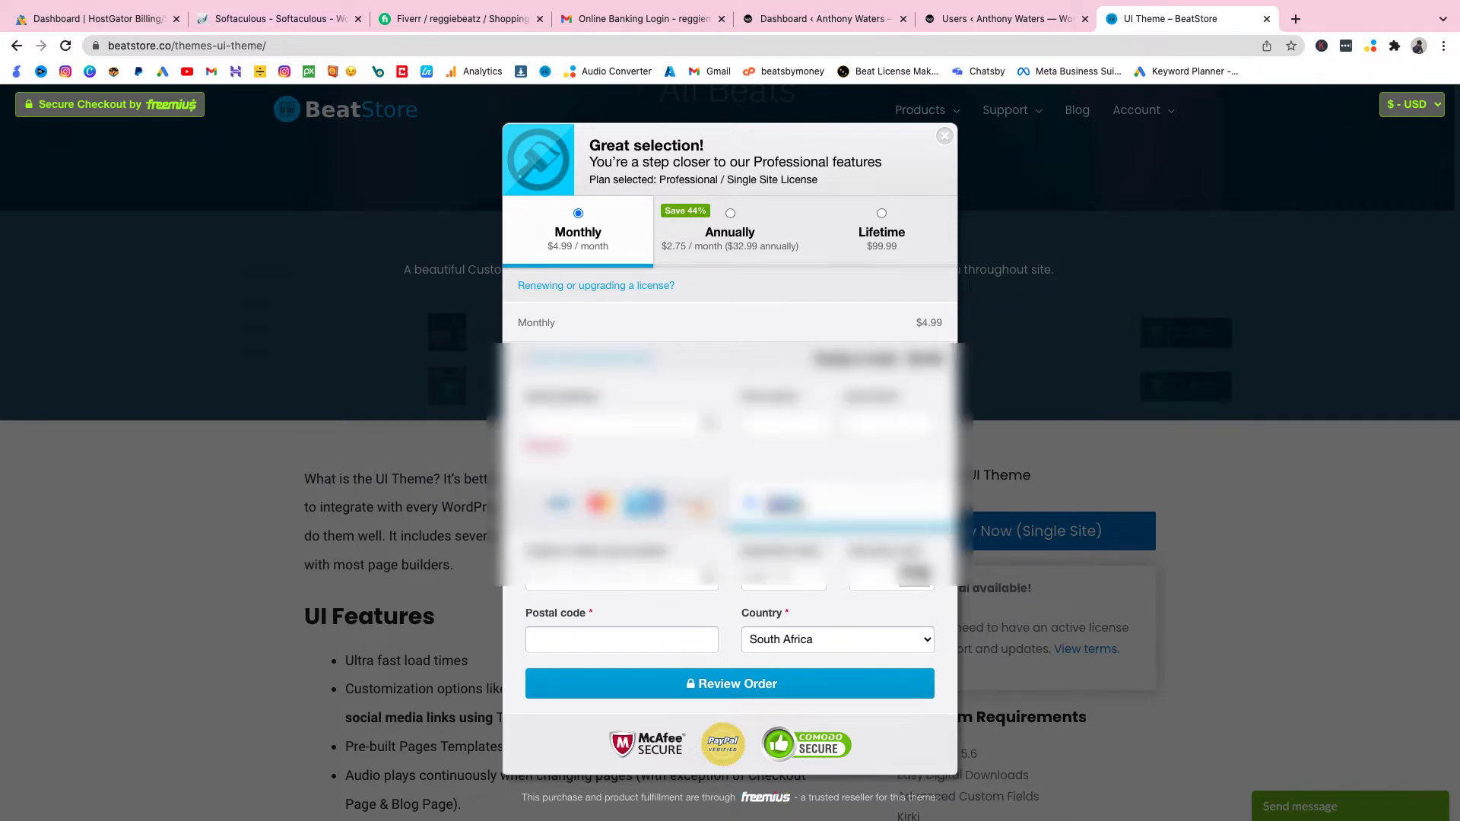
Step: Fill in the buyer's email address and name, continue to PayPal to complete the subscription, and acknowledge the order
click(623, 425)
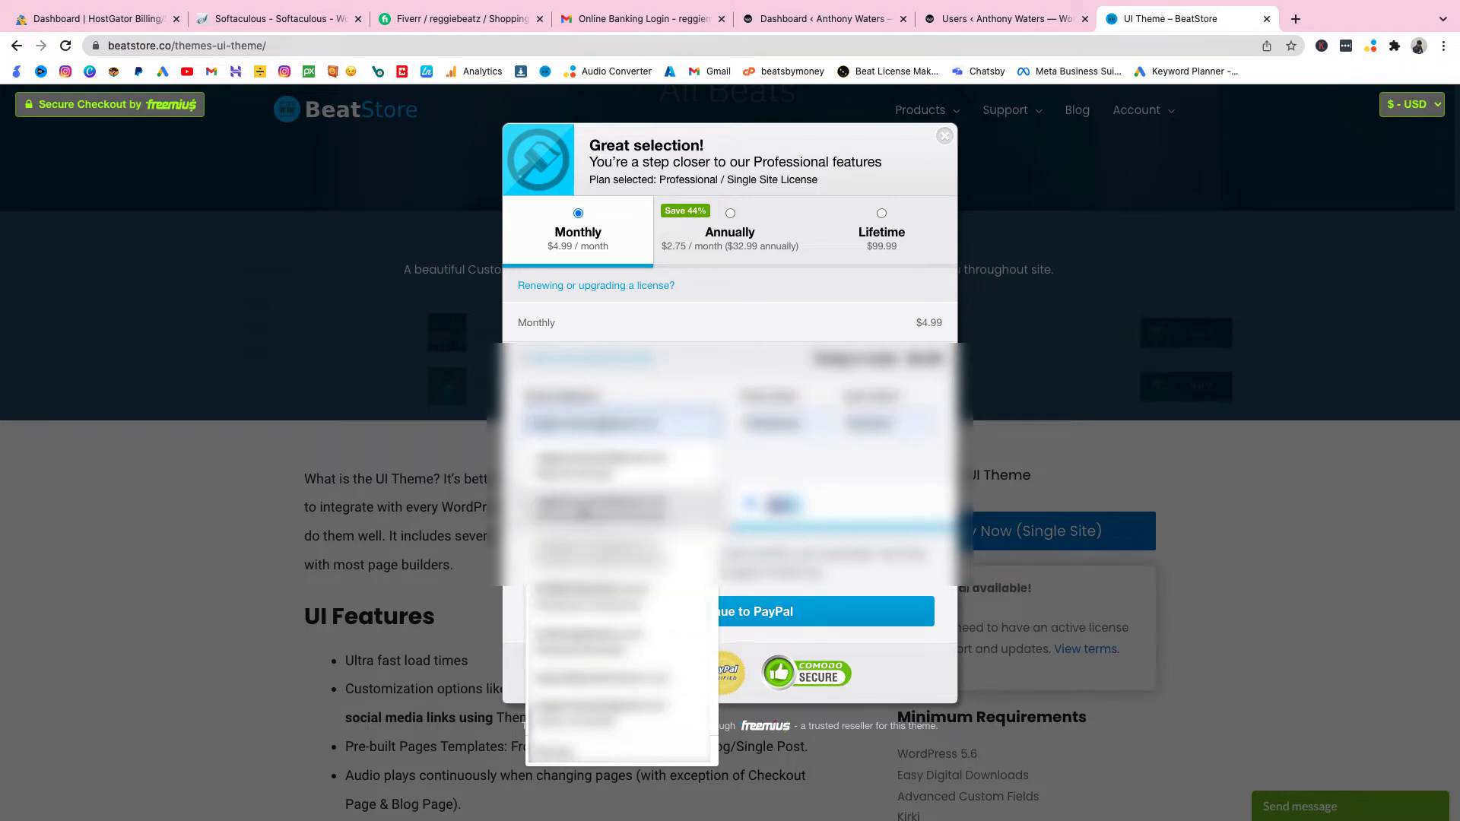
text(r)
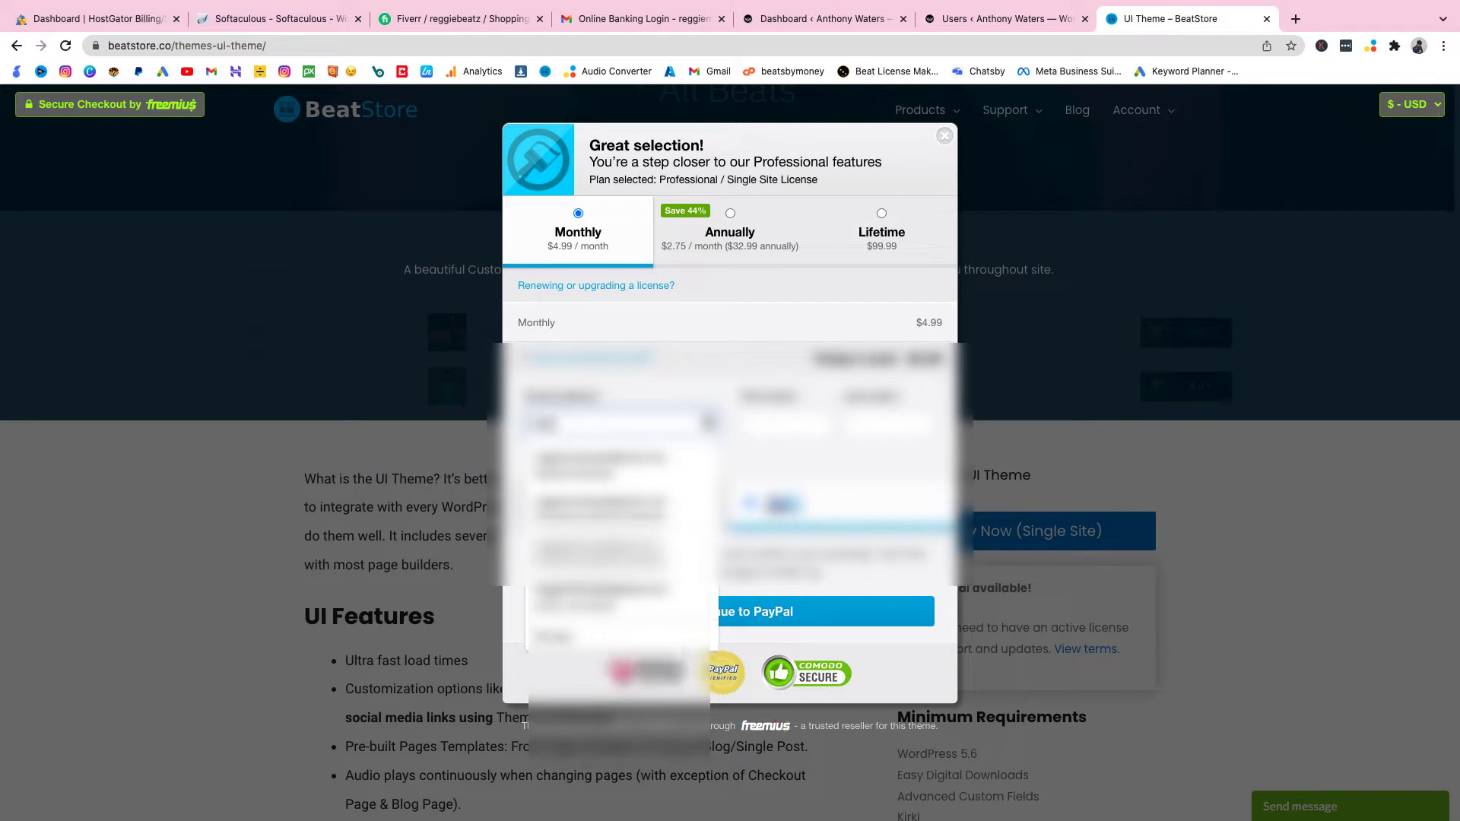
text(eggiebe)
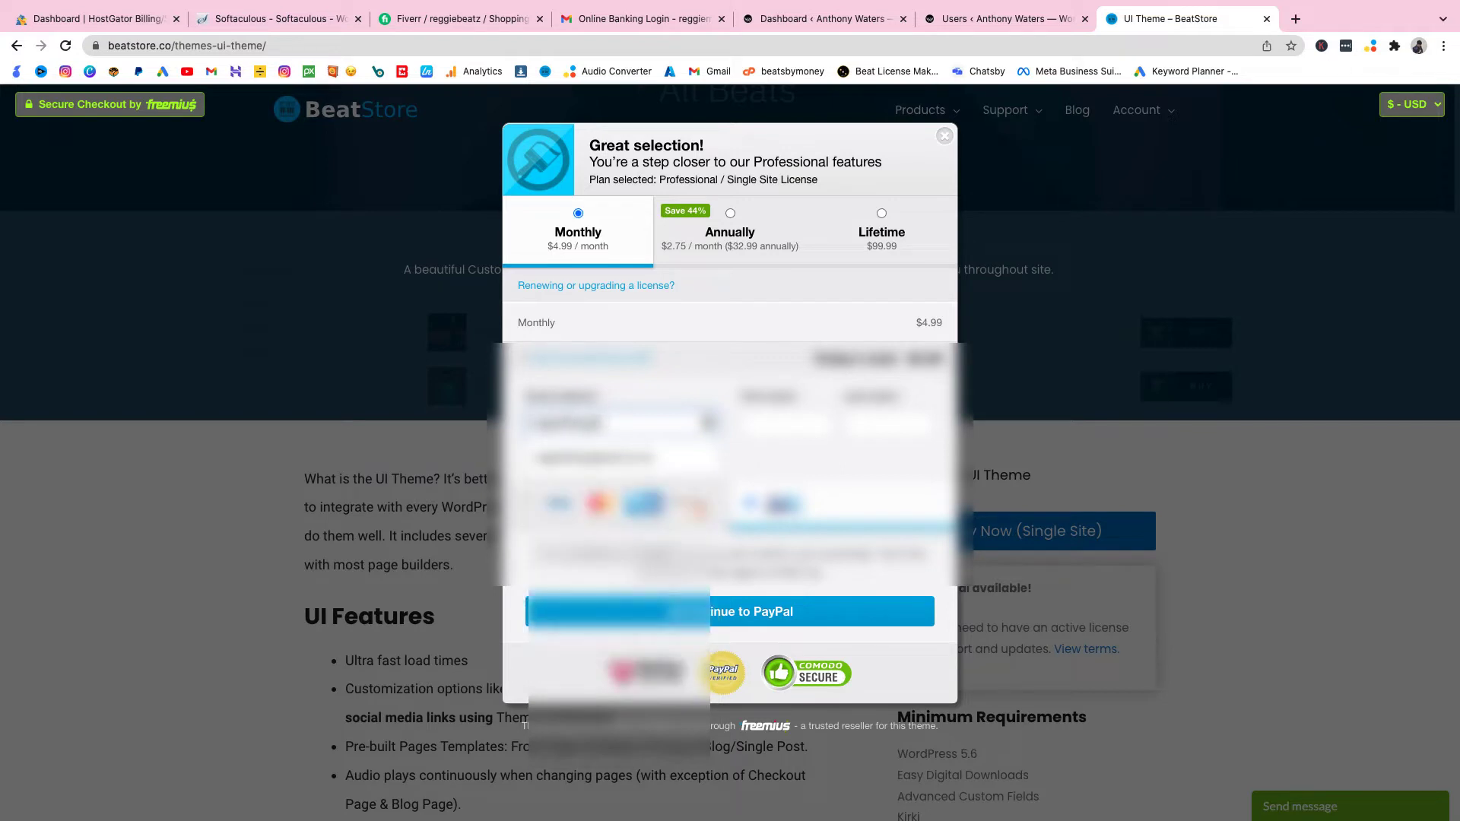
click(685, 457)
click(760, 425)
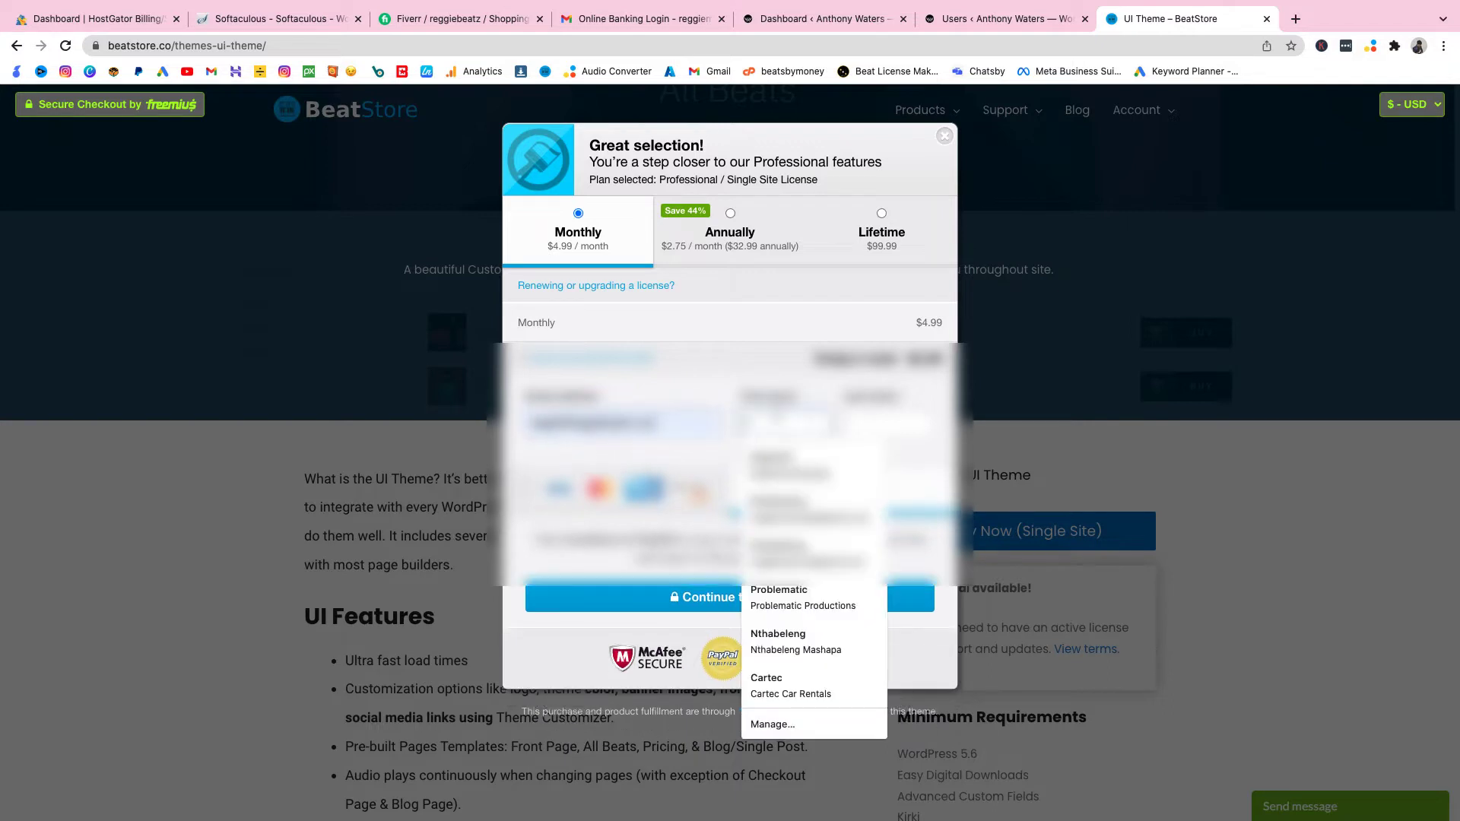
key(Down)
key(Return)
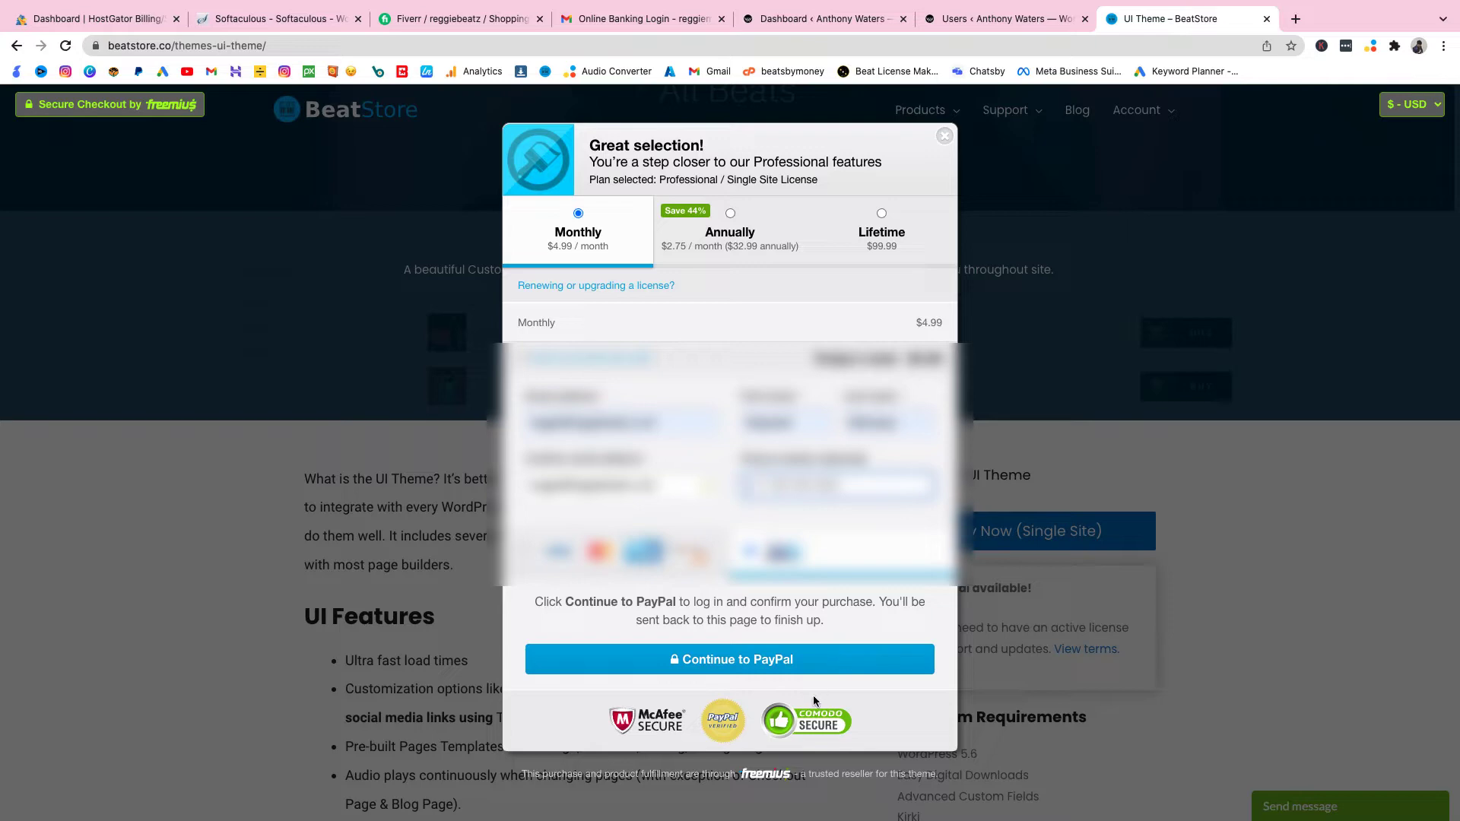
click(882, 658)
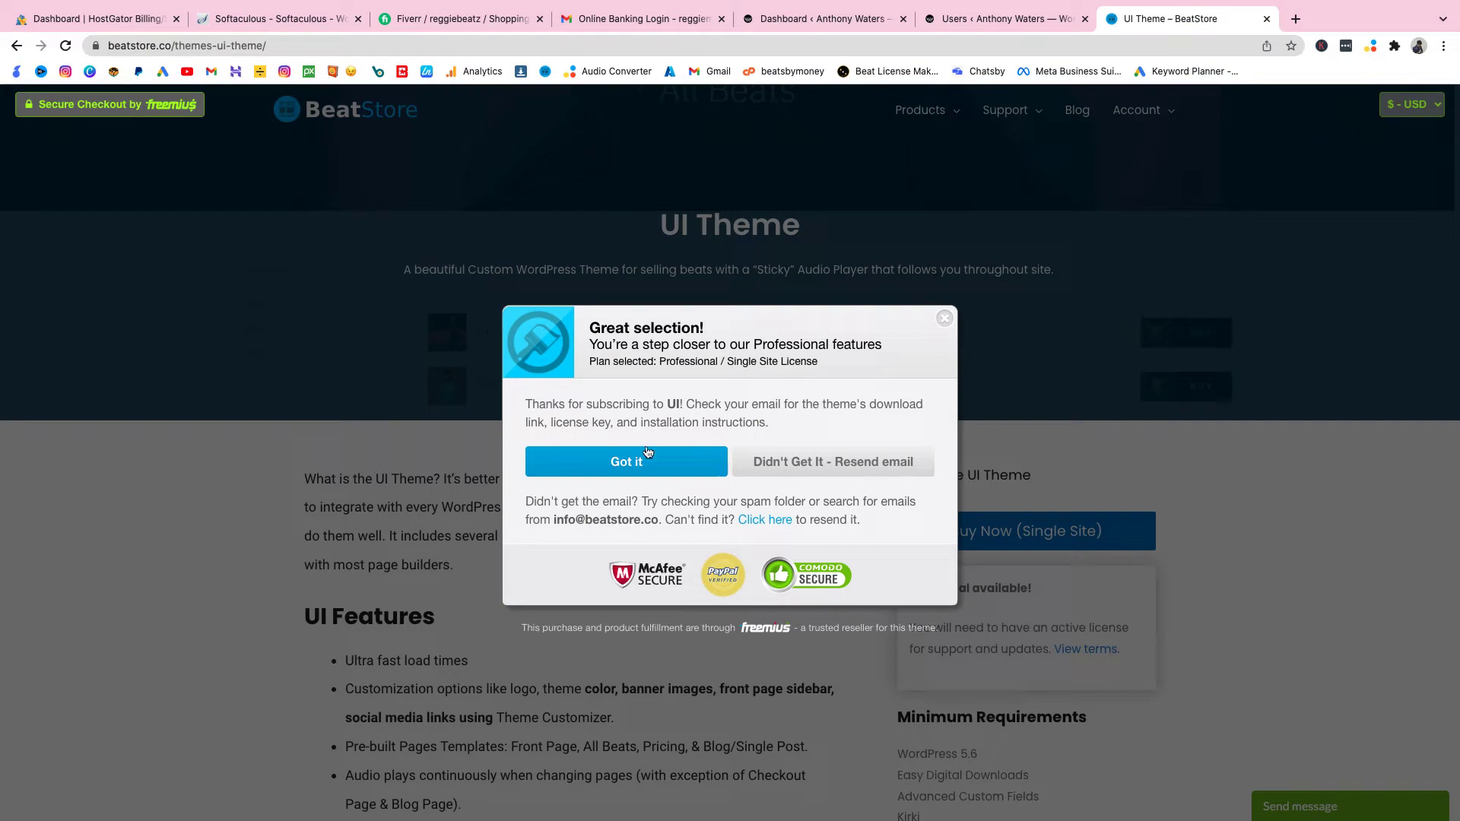
click(632, 464)
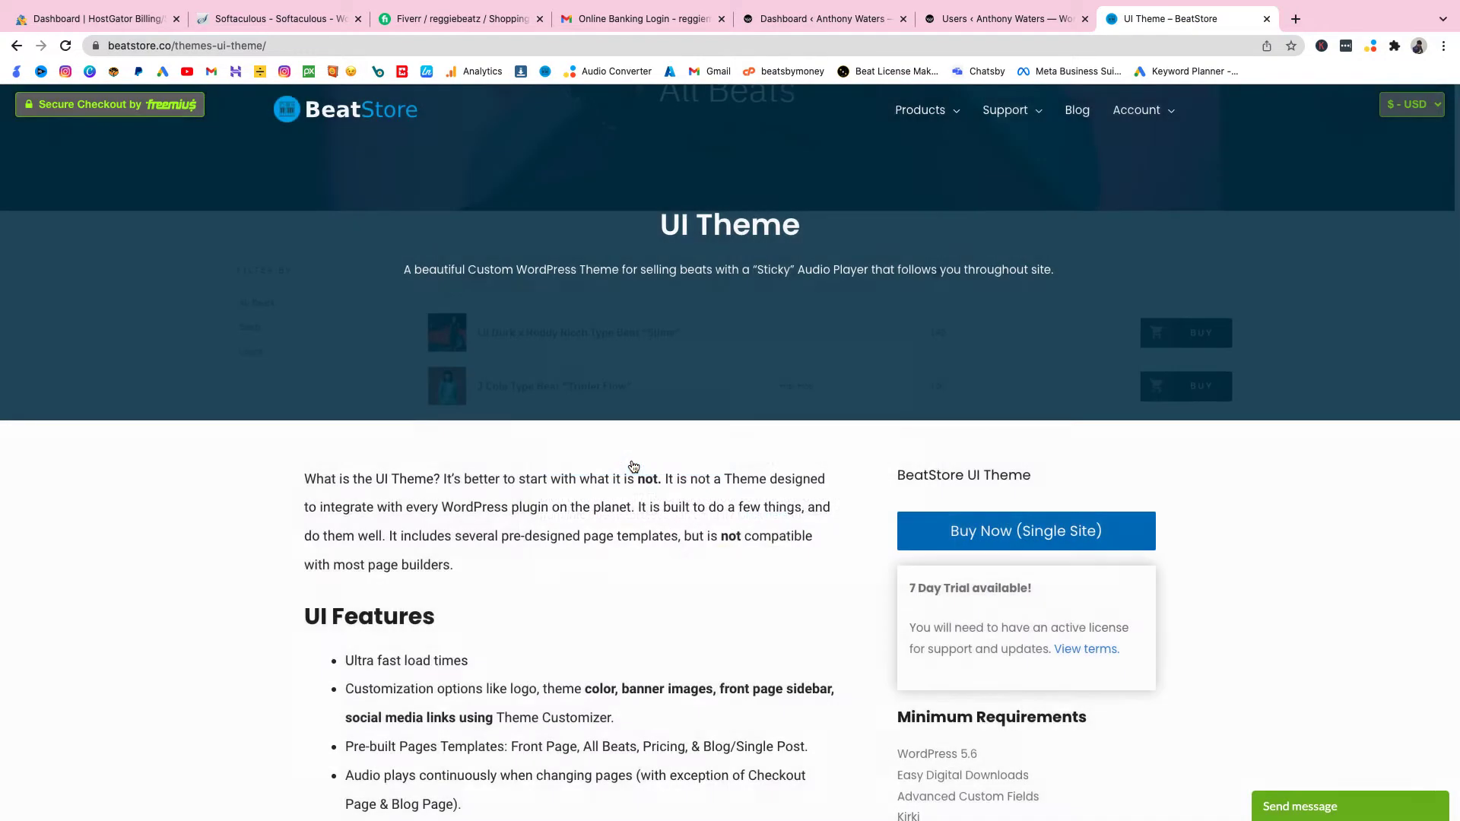
Step: Open Gmail in a new tab and download the theme's Professional version from BeatStore's "Thanks for subscribing" email
click(1296, 19)
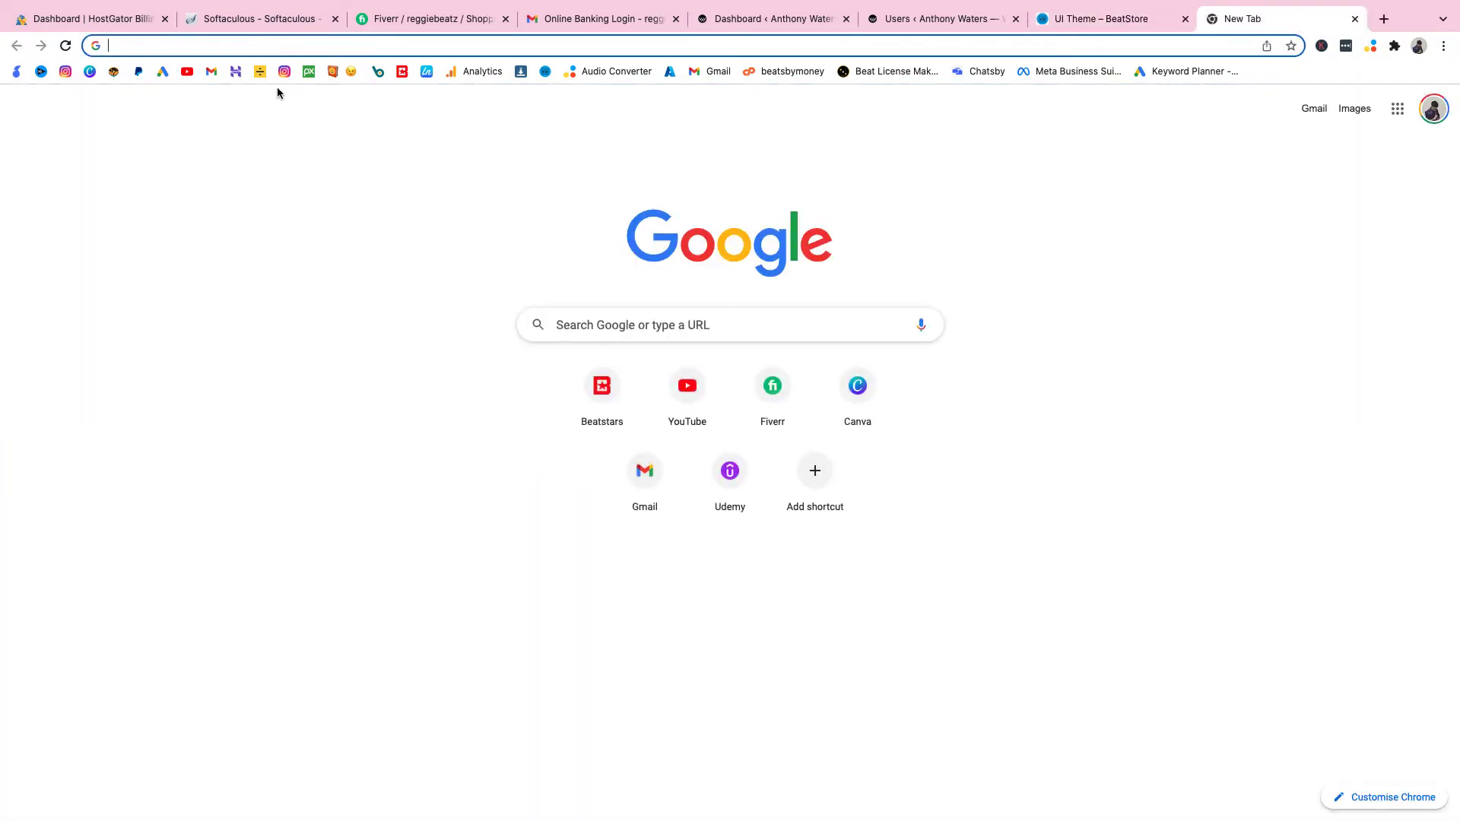
click(218, 74)
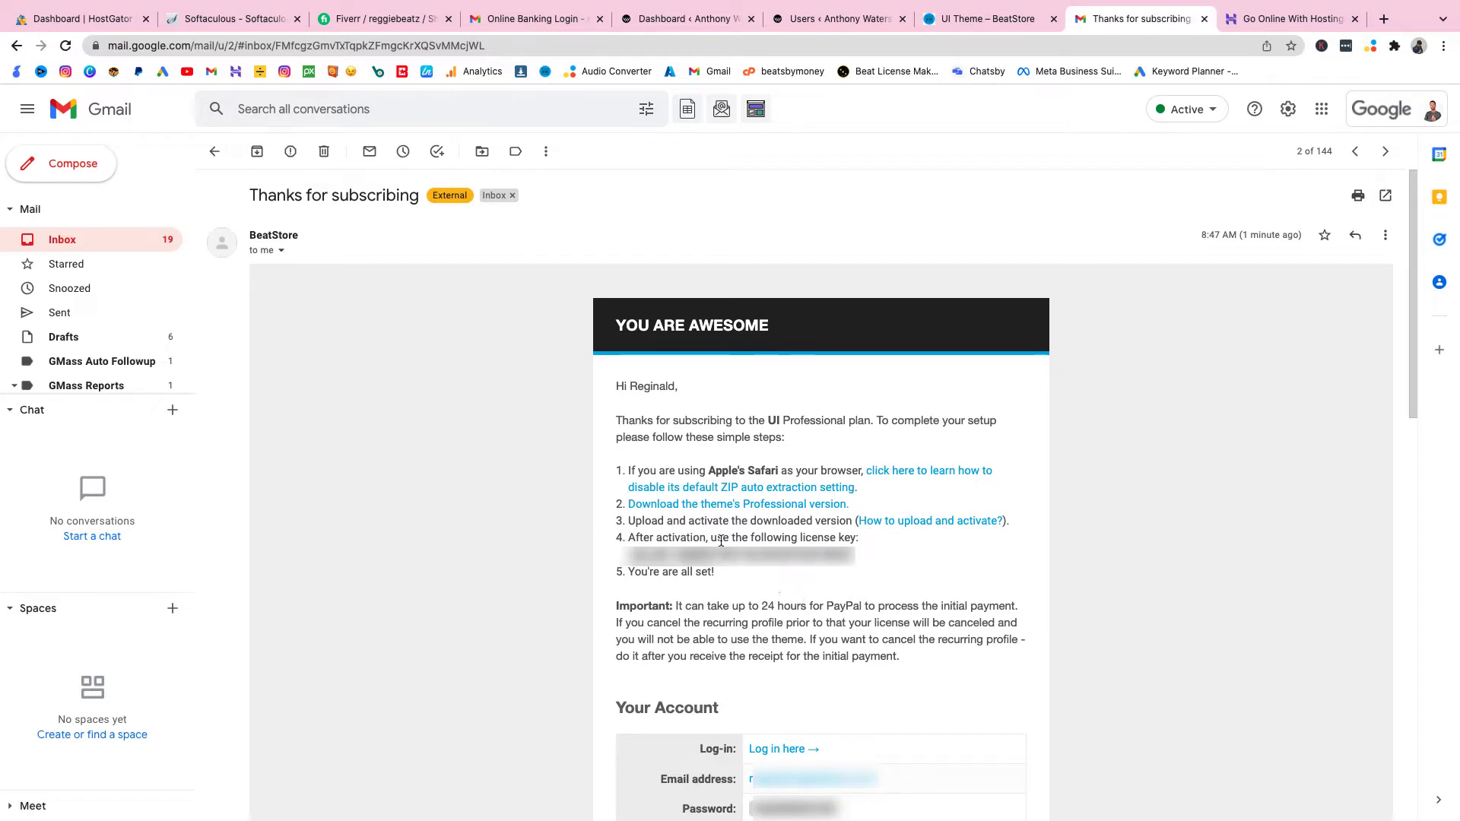
click(738, 505)
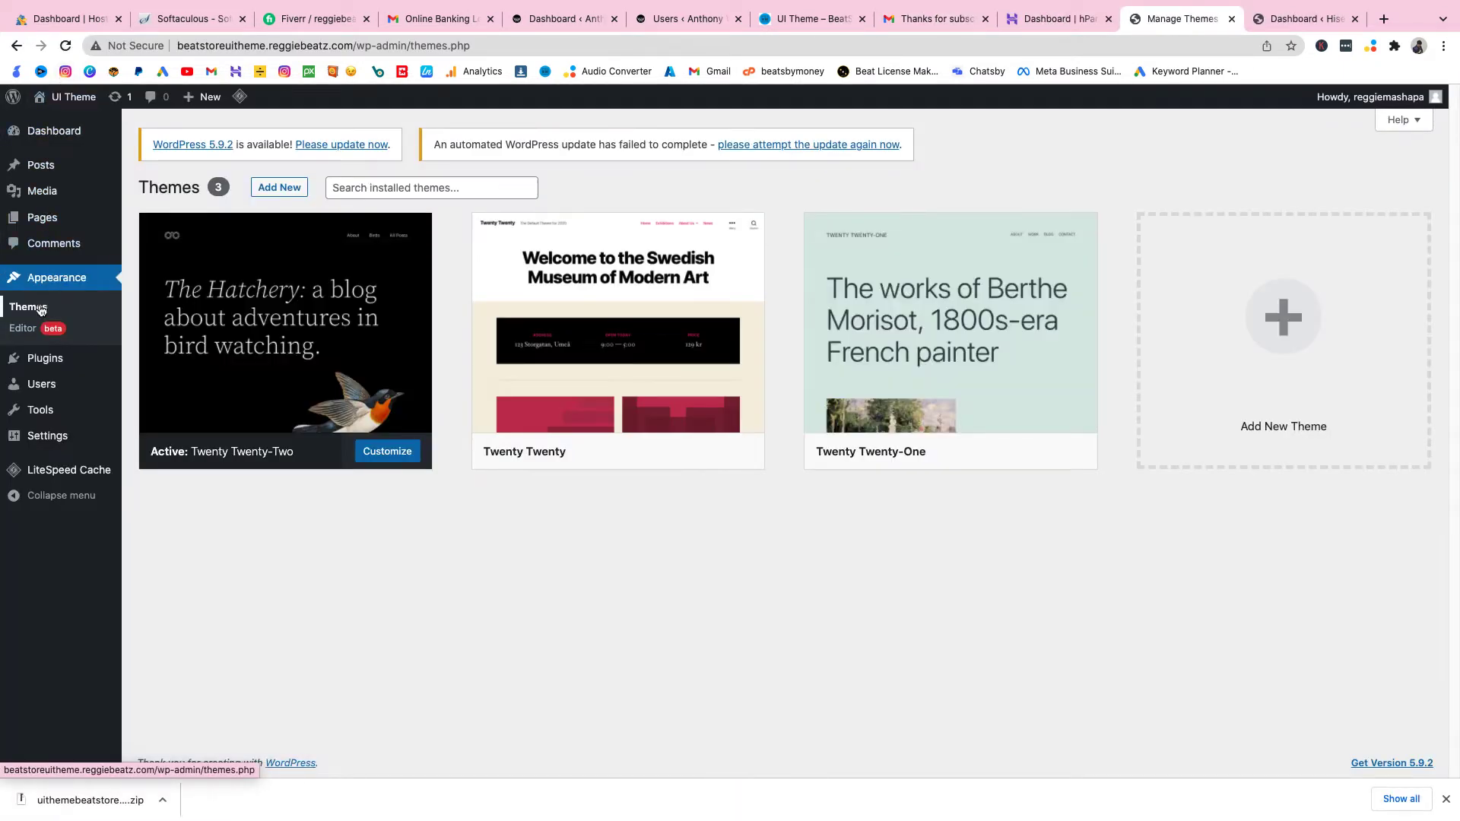
Step: Try to upload and install uithemebeatstore-latest (2).zip from Downloads as a new WordPress theme
click(280, 189)
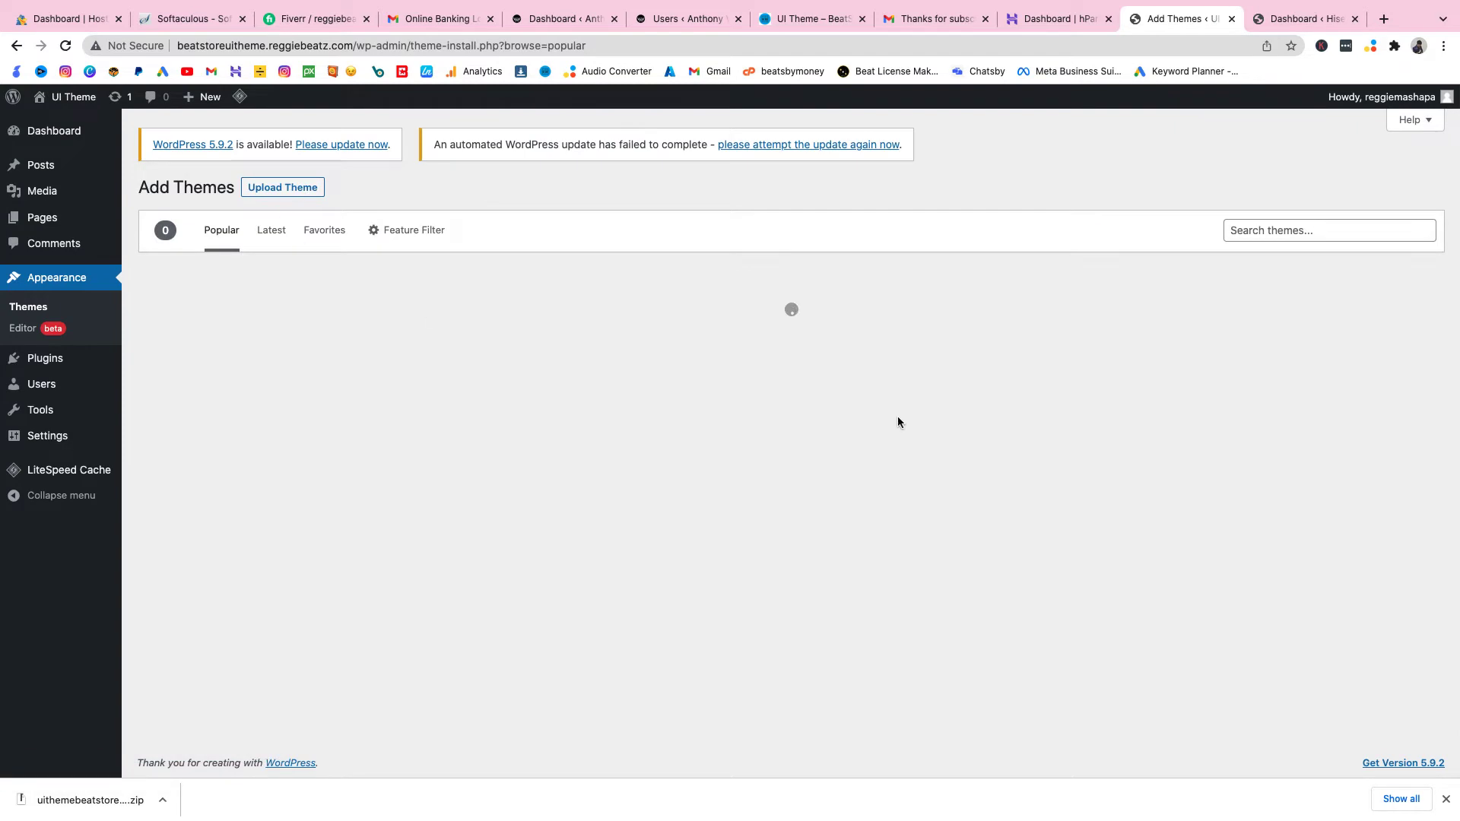
click(297, 188)
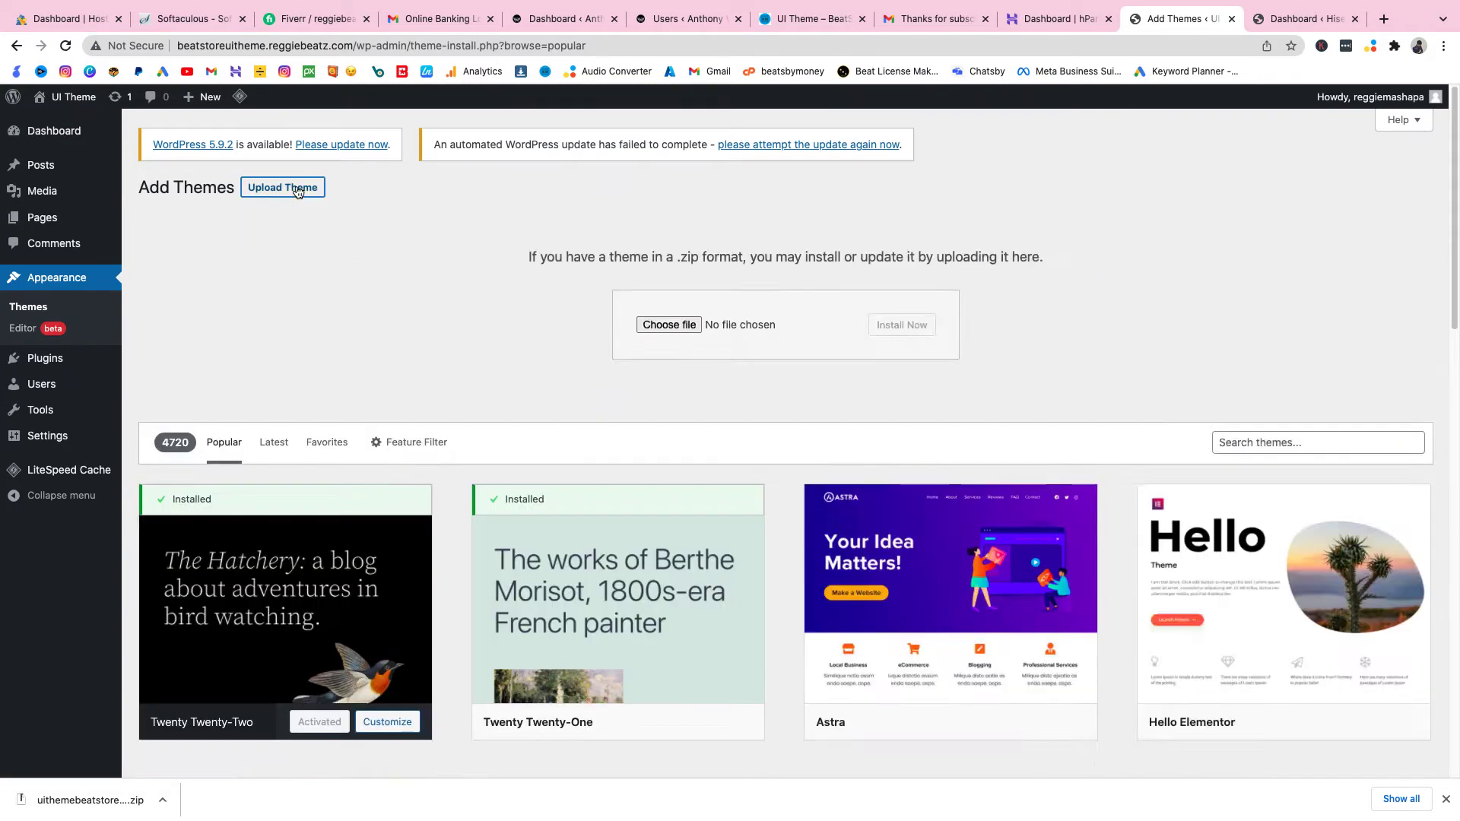
click(676, 327)
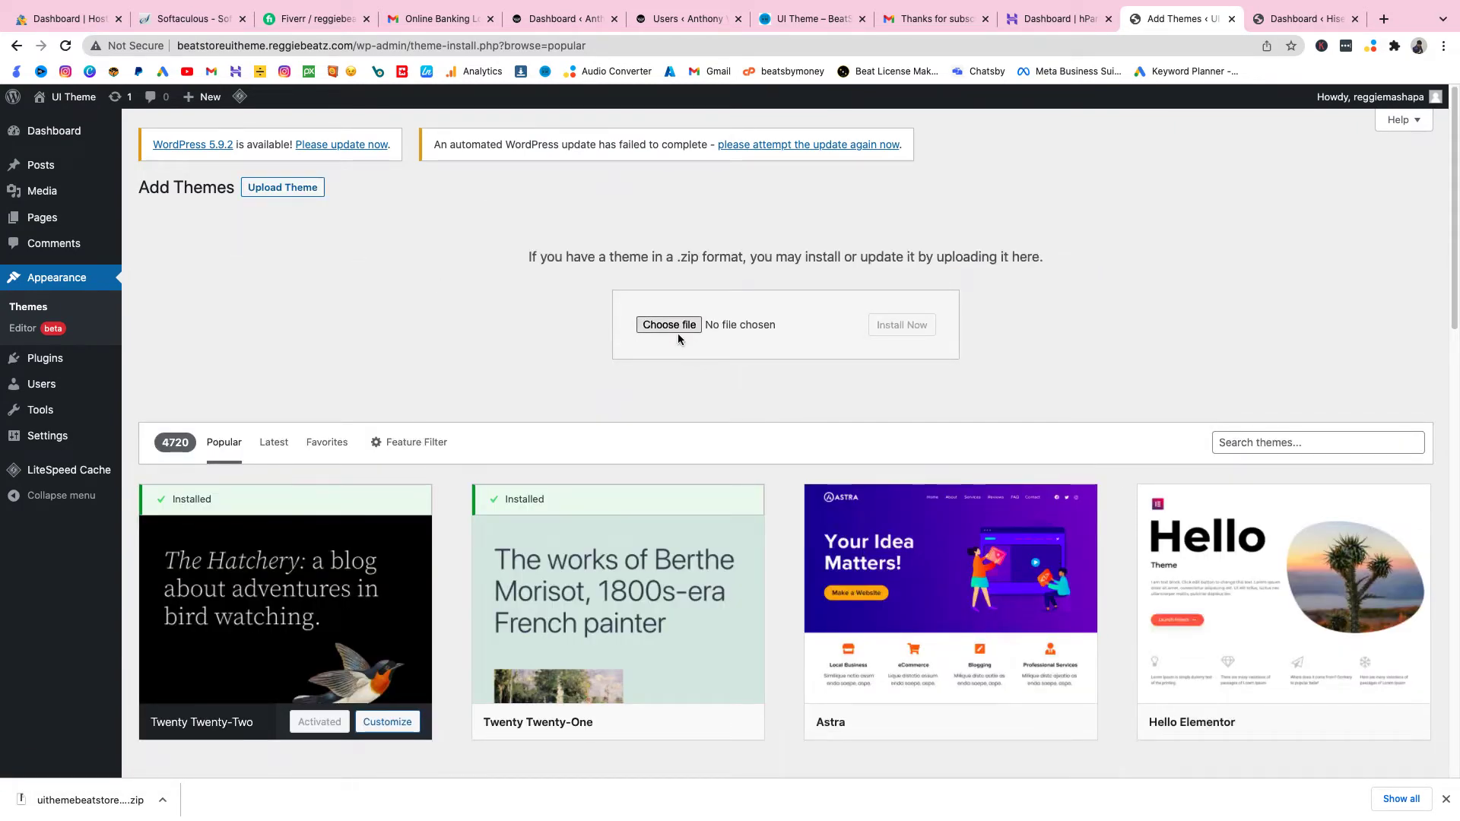
click(595, 76)
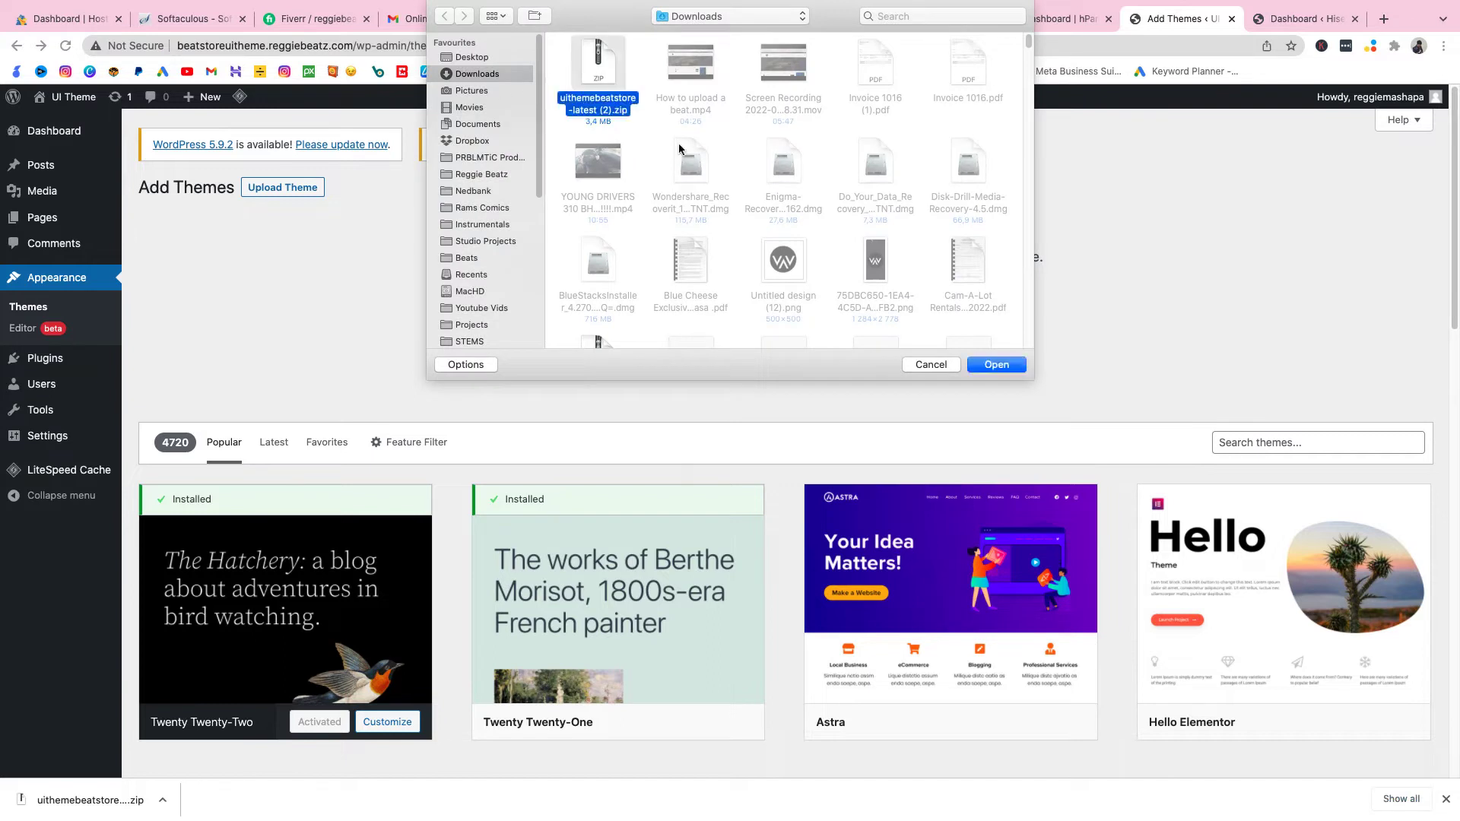
click(996, 365)
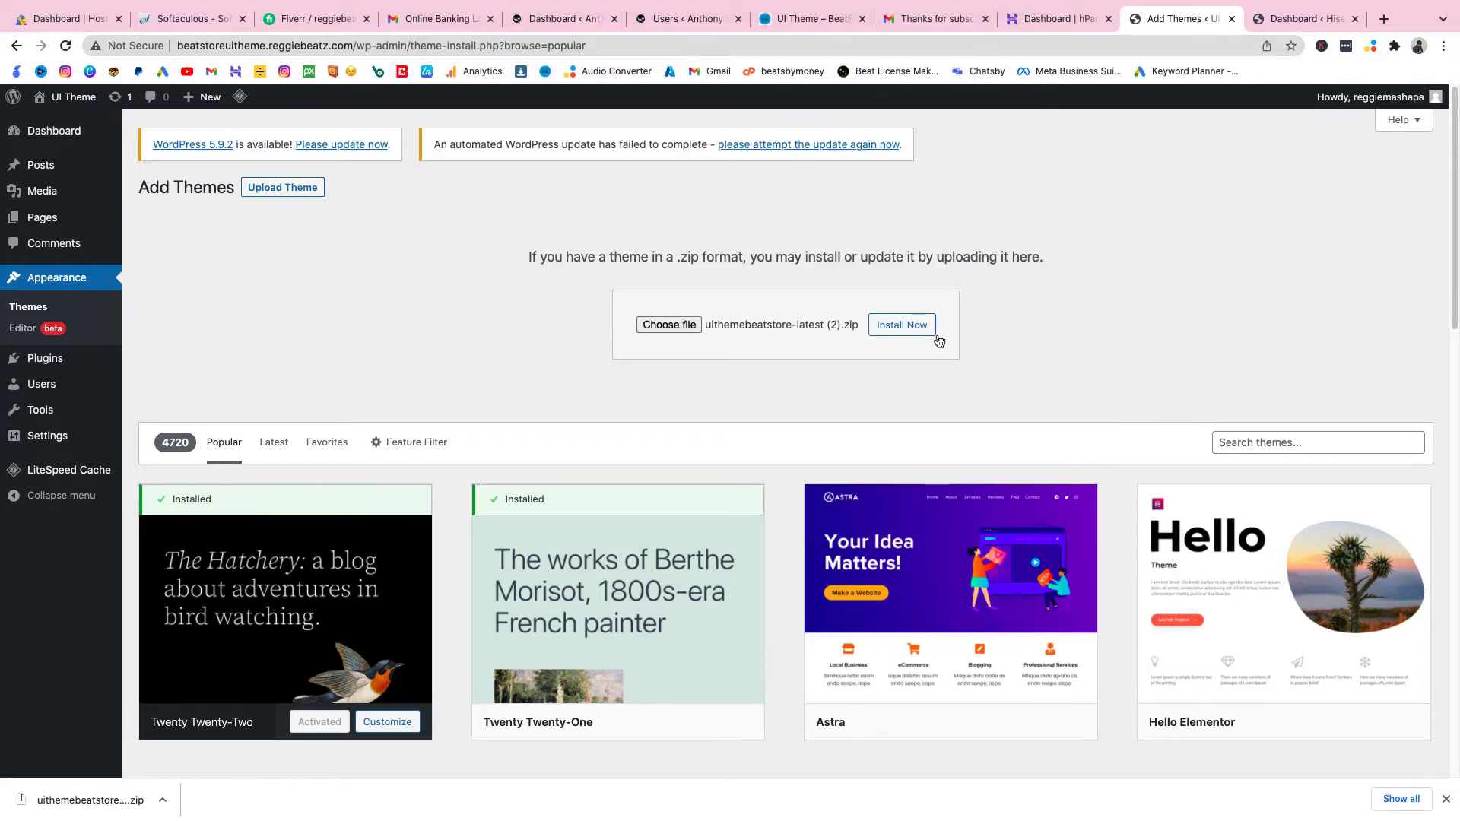
click(917, 327)
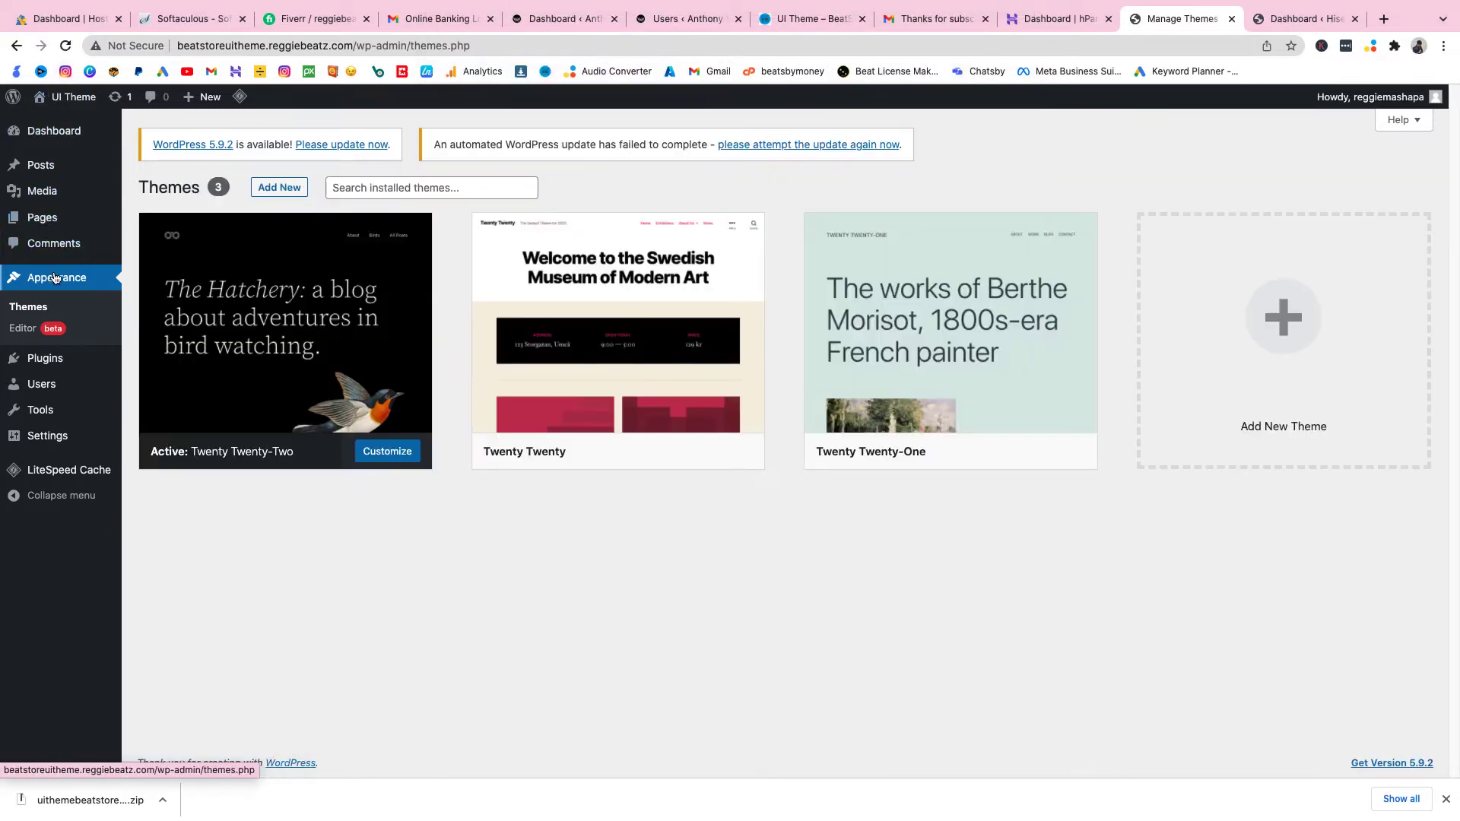
Step: Add a new WordPress theme by uploading uithemebeatstore-latest (2).zip from Downloads and installing it
click(276, 192)
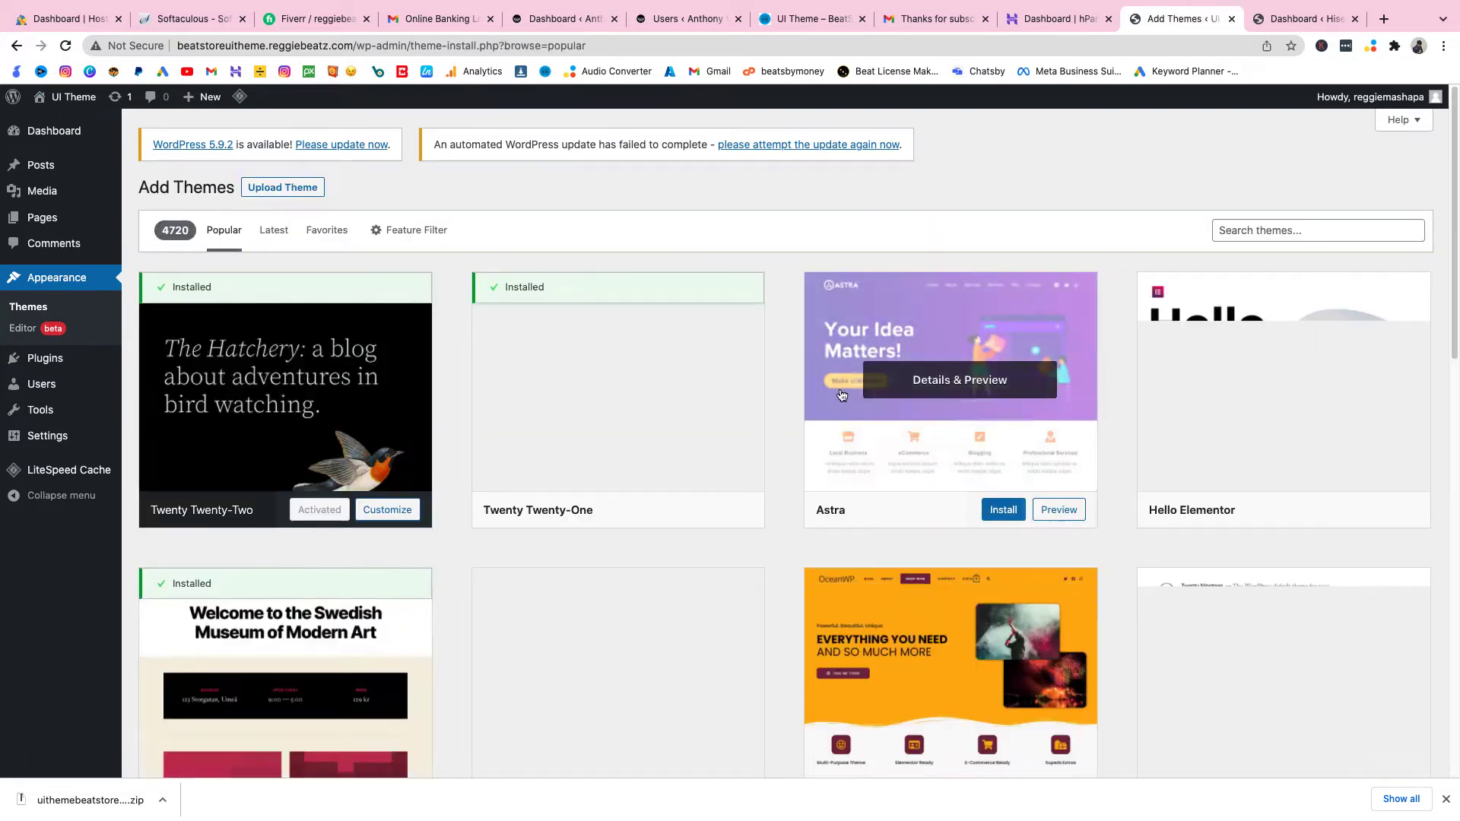
click(298, 192)
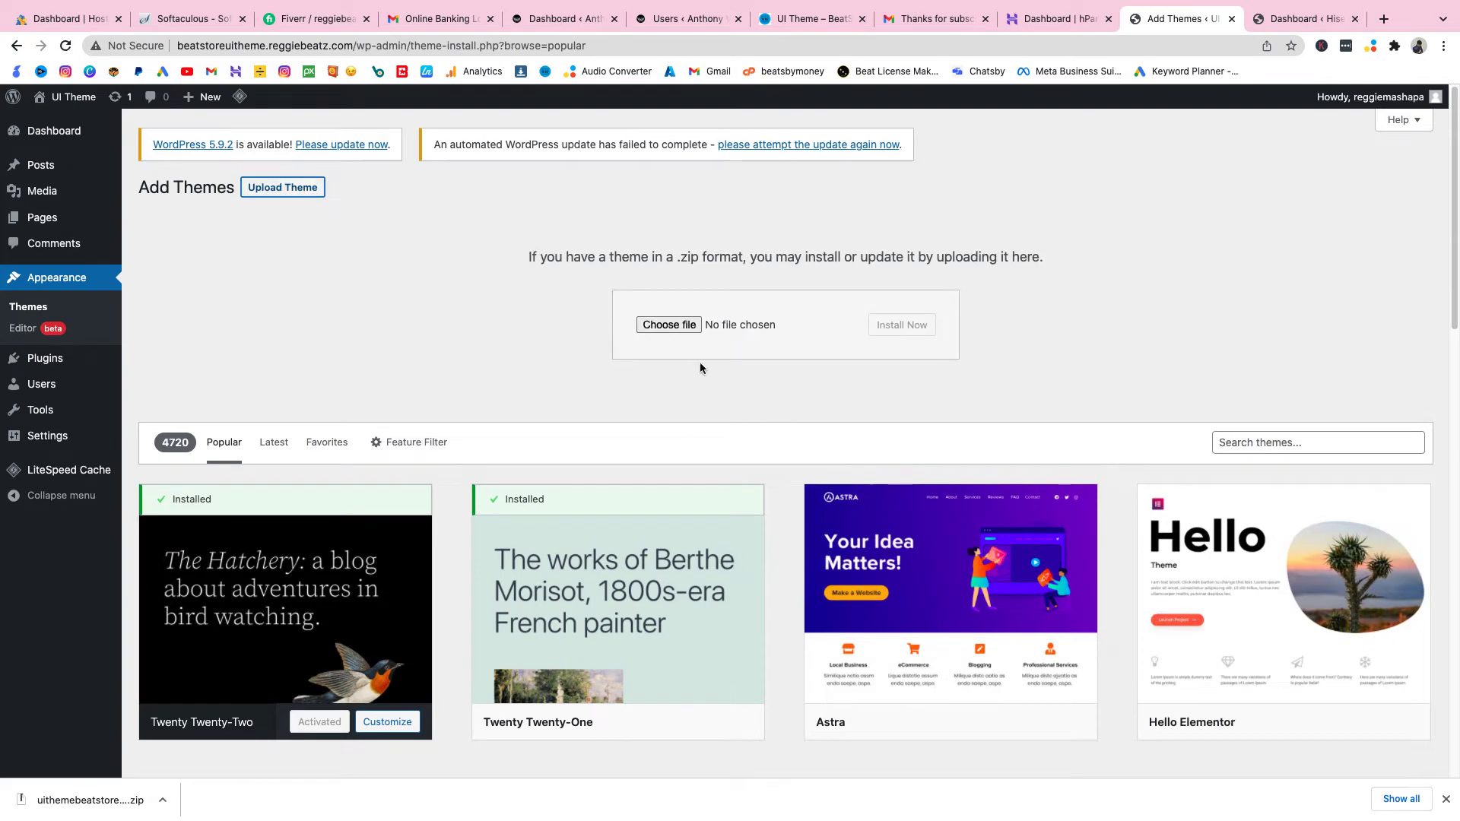
click(678, 331)
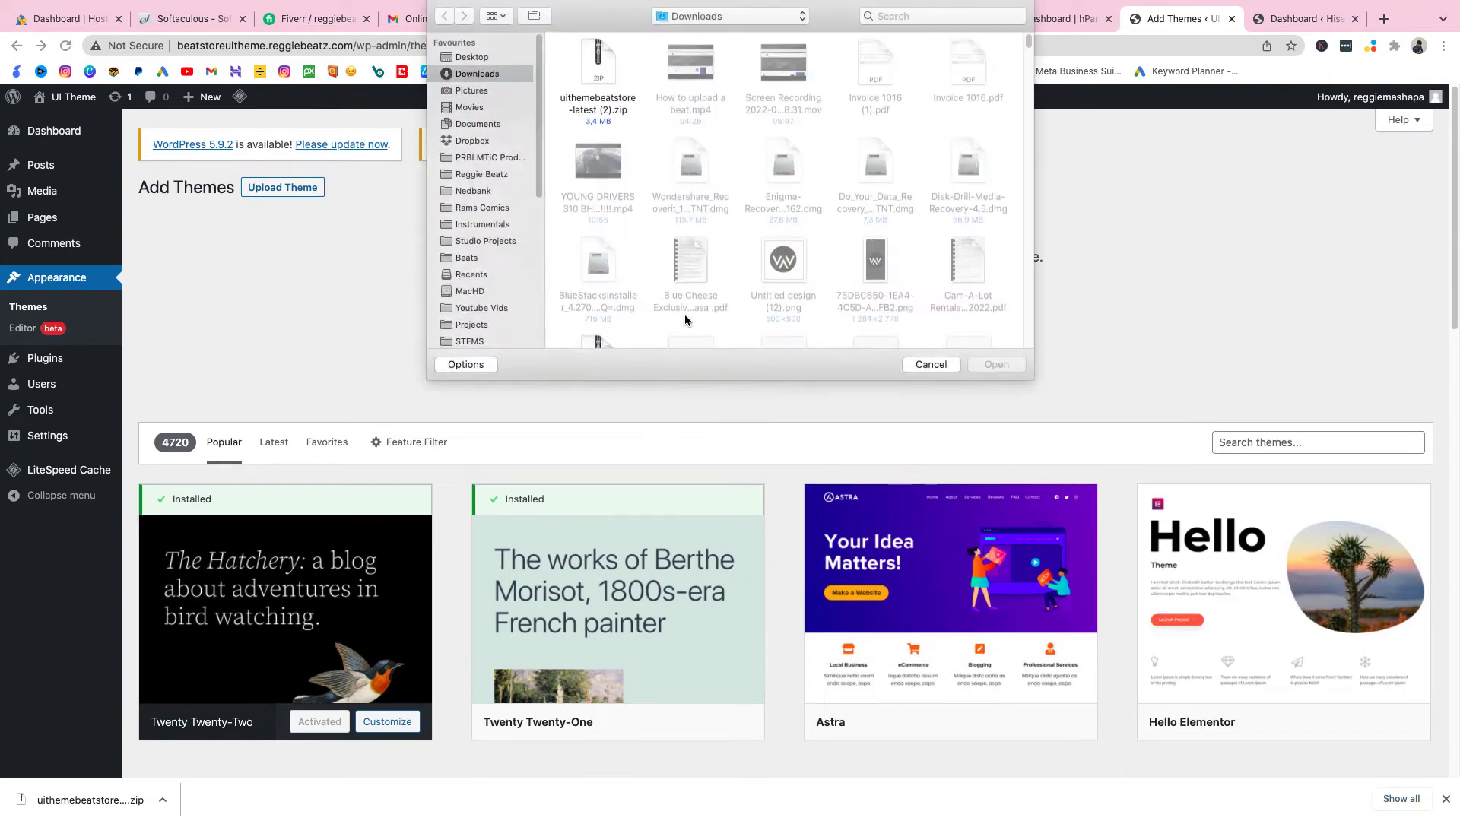
click(597, 75)
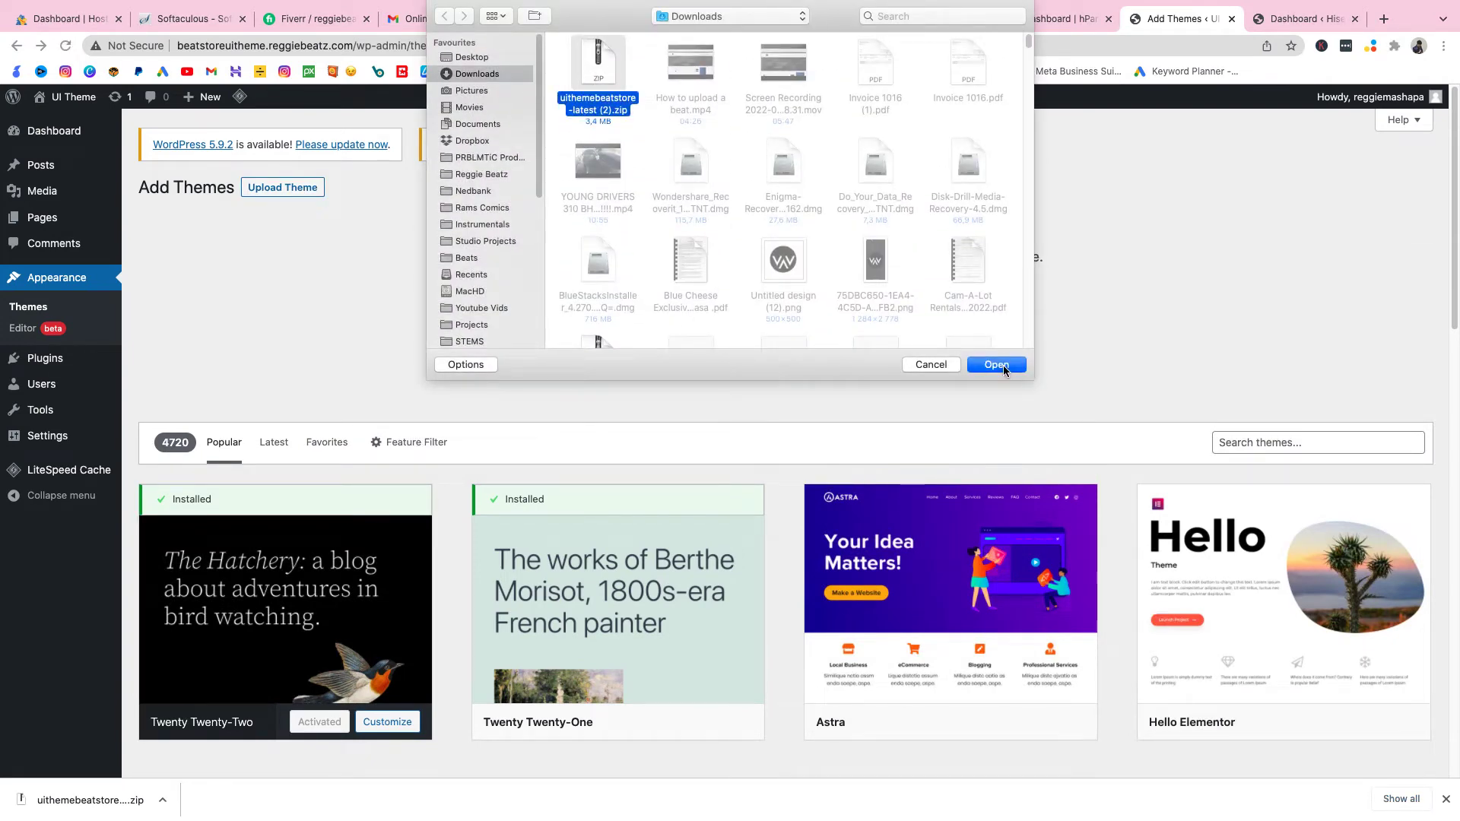
click(997, 366)
click(917, 327)
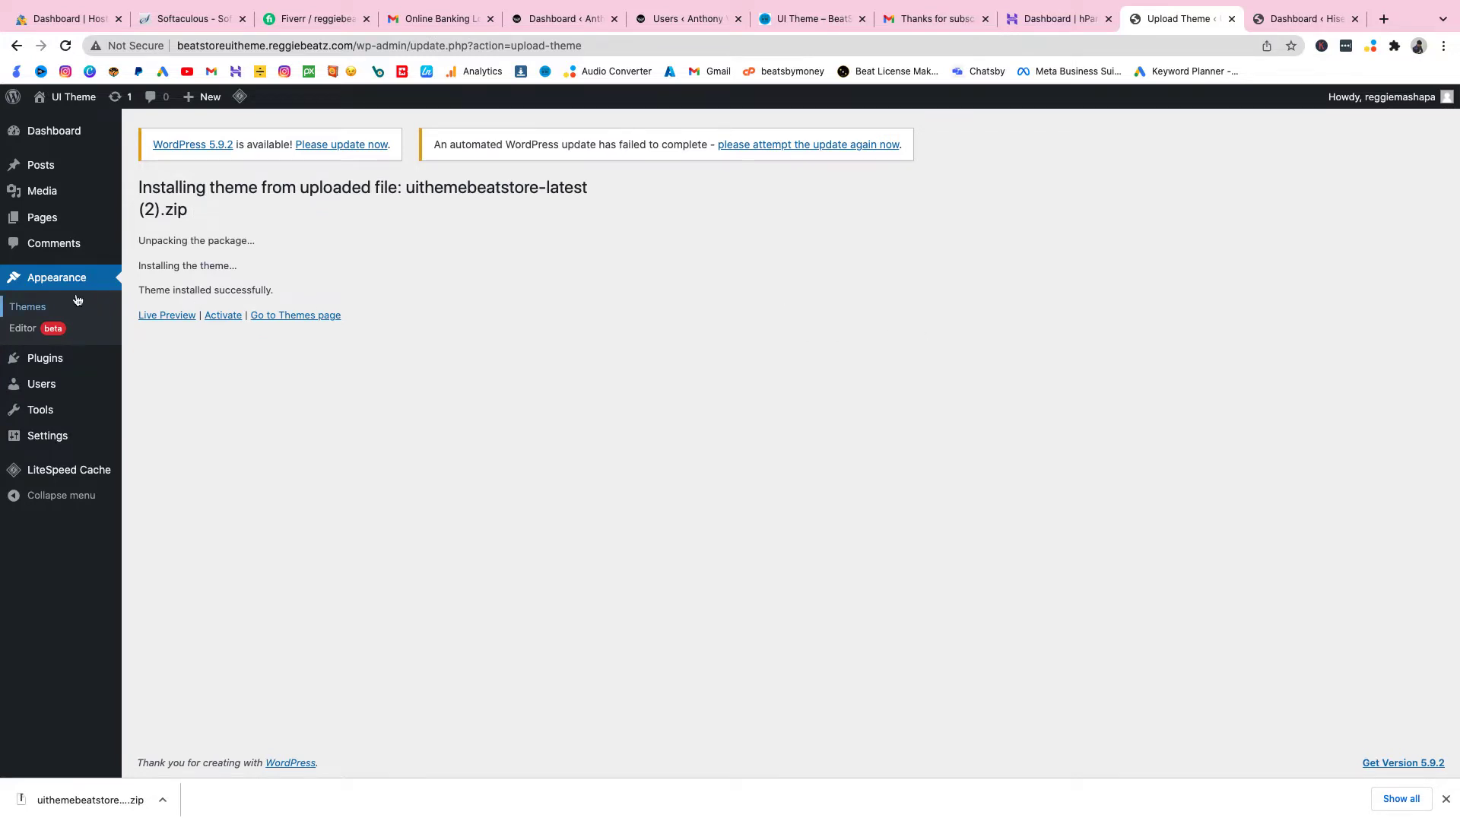
Step: Activate the newly installed UI theme and its license, using the license key from the "Thanks for subscribing" email
click(220, 321)
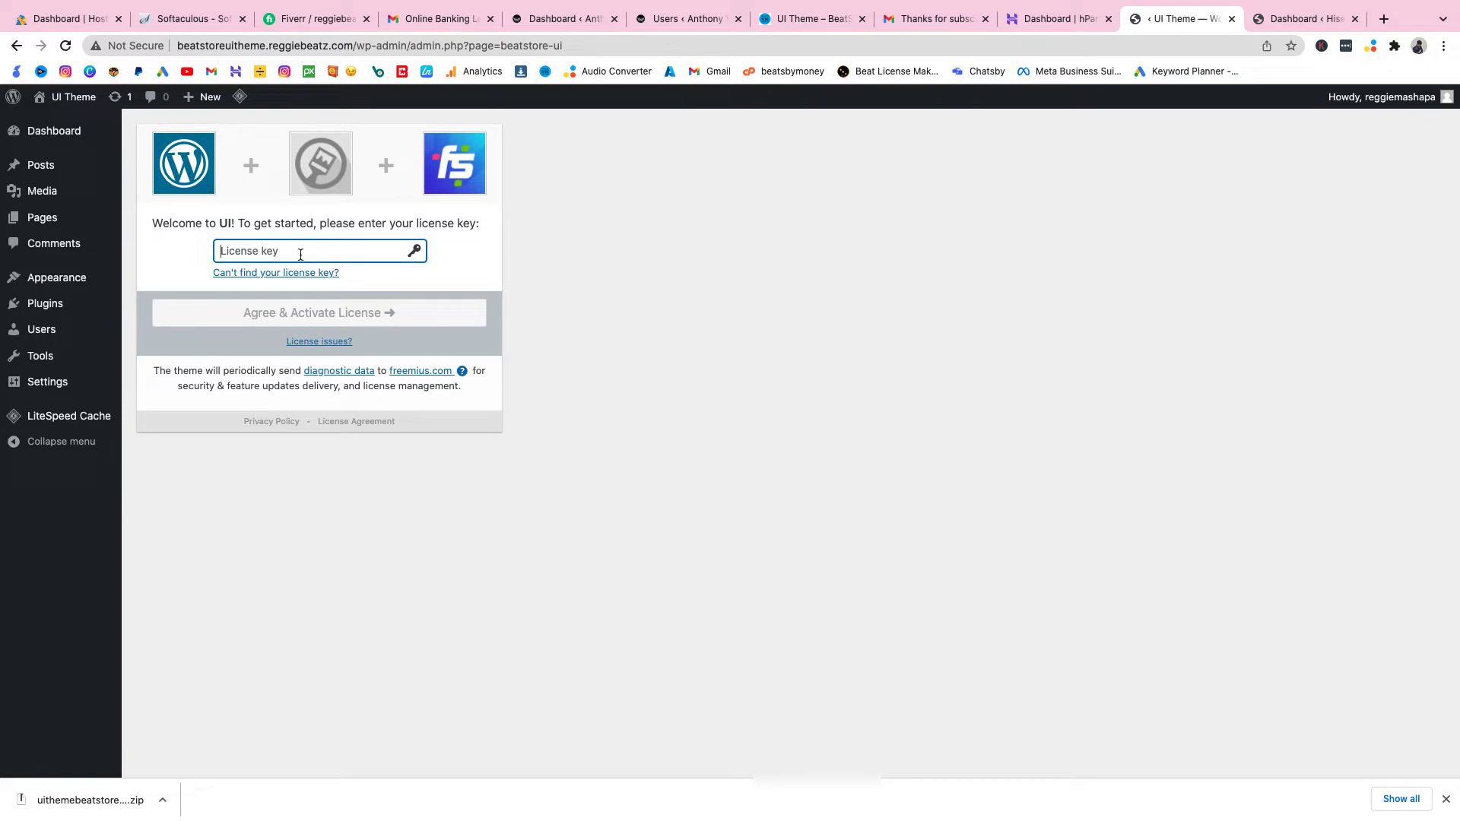
click(941, 19)
drag(853, 556, 623, 567)
click(636, 543)
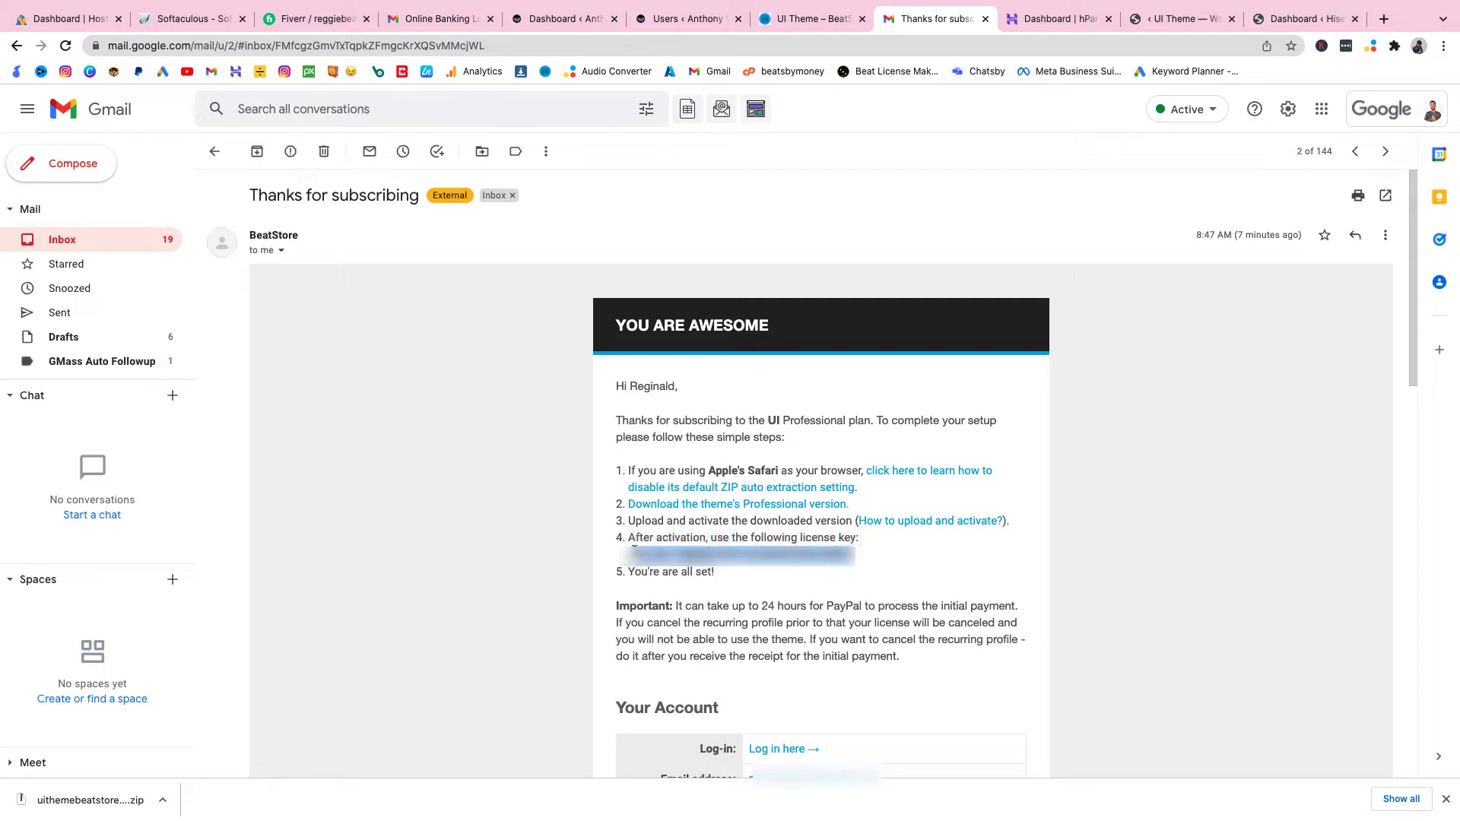
click(1183, 18)
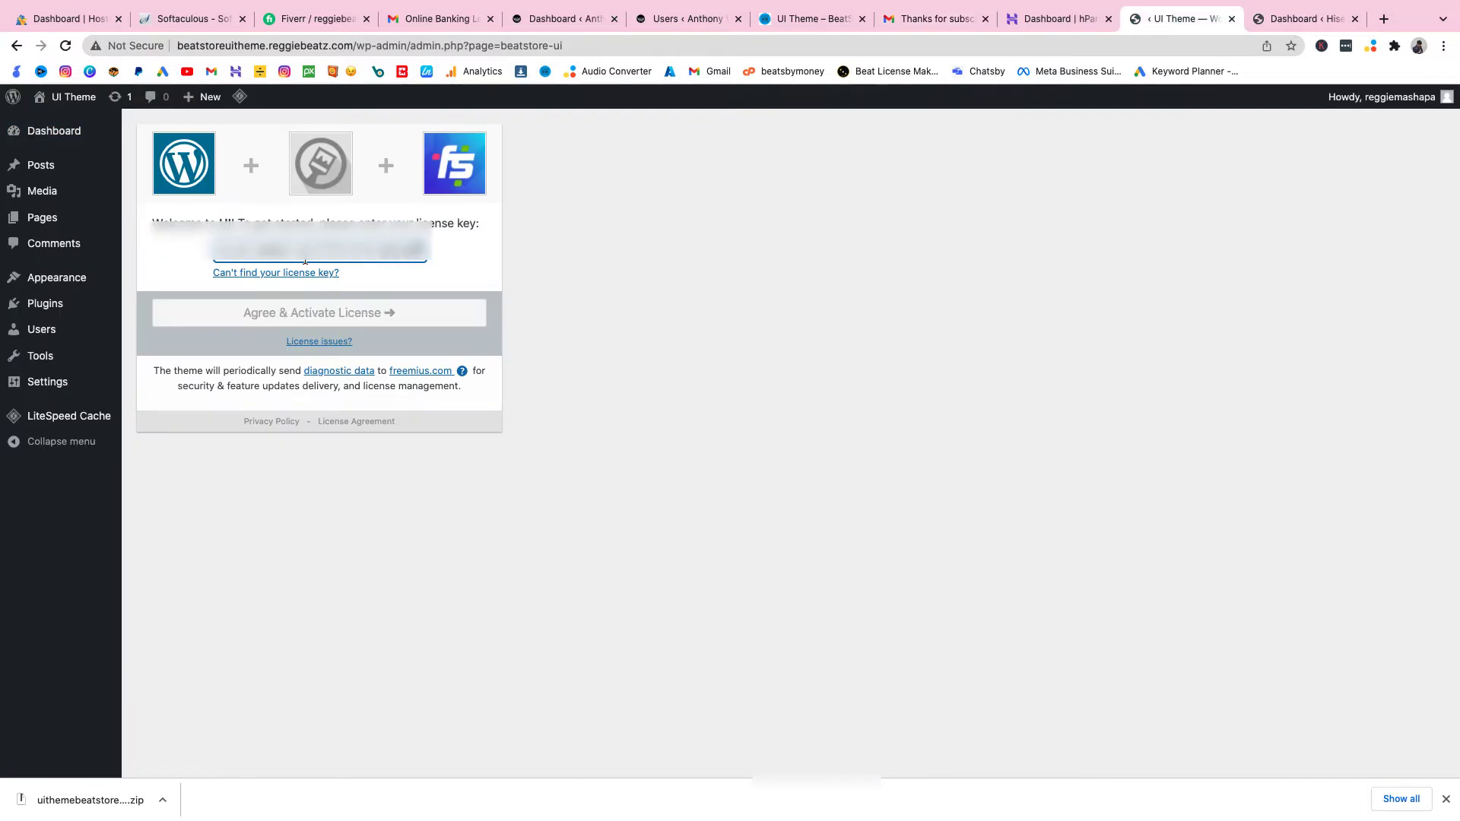
click(374, 312)
click(375, 317)
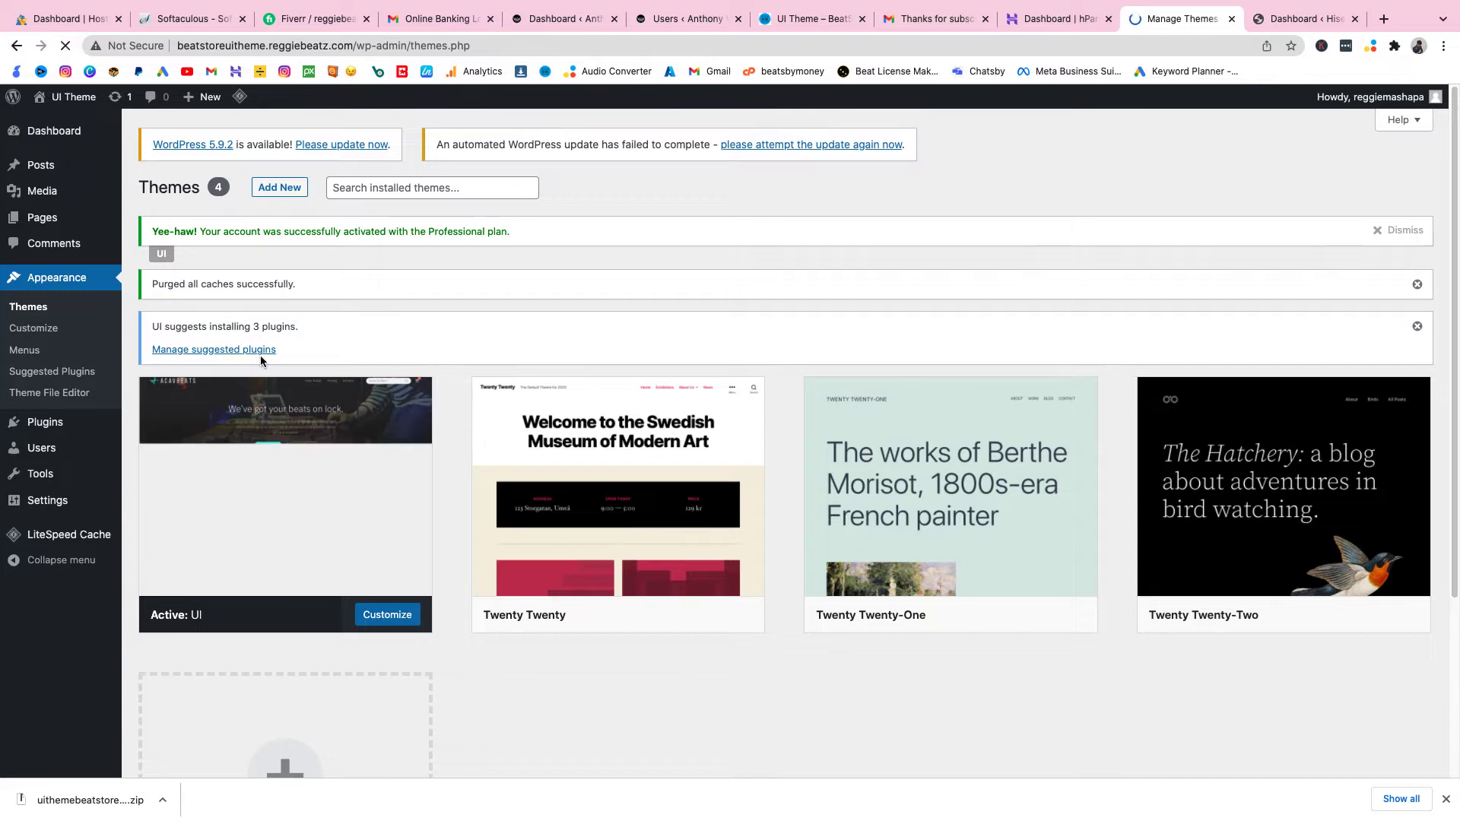
Step: Install and activate Easy Digital Downloads from the theme's suggested plugins
click(221, 357)
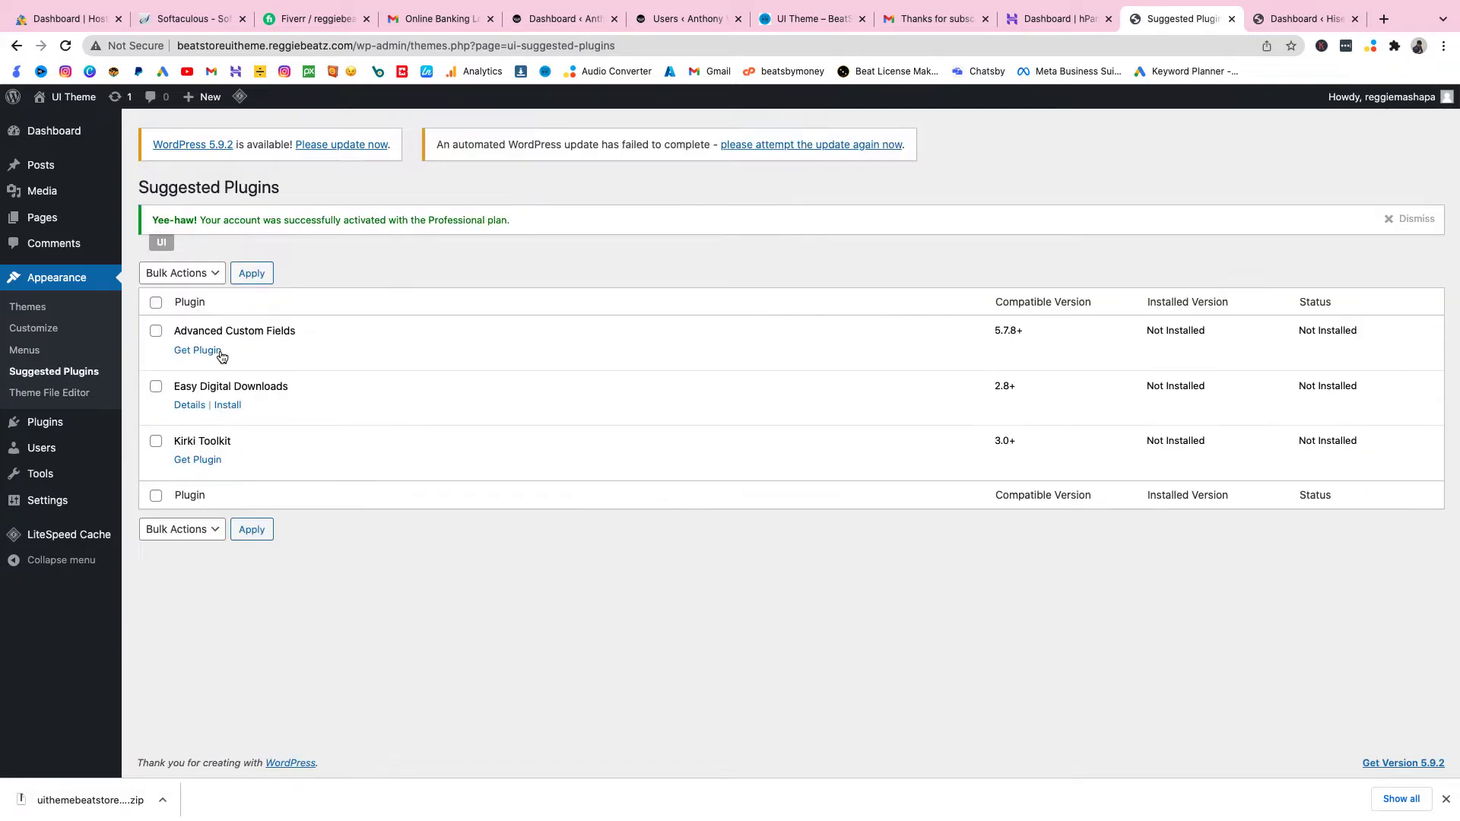
click(227, 407)
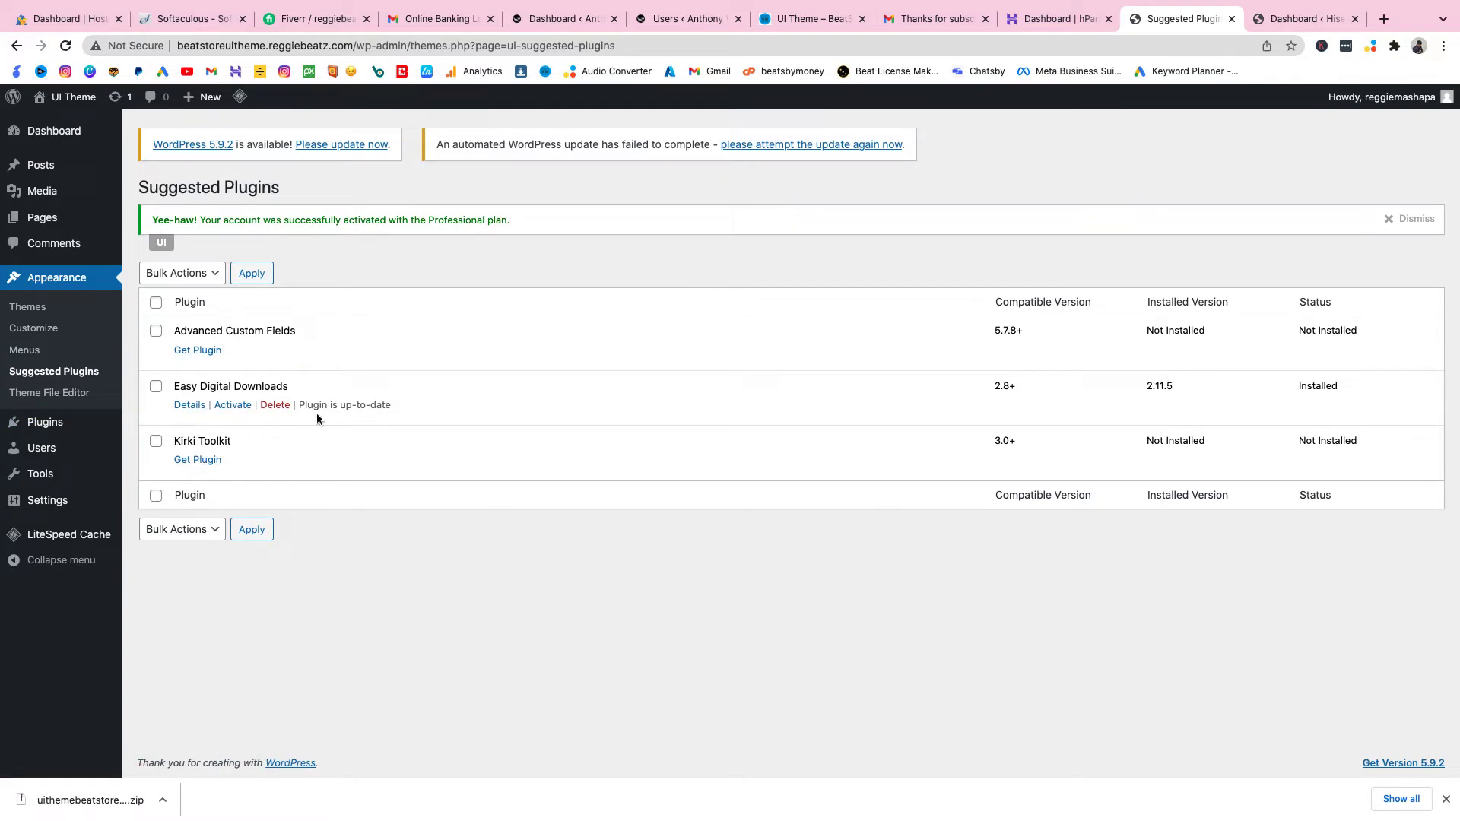
click(232, 405)
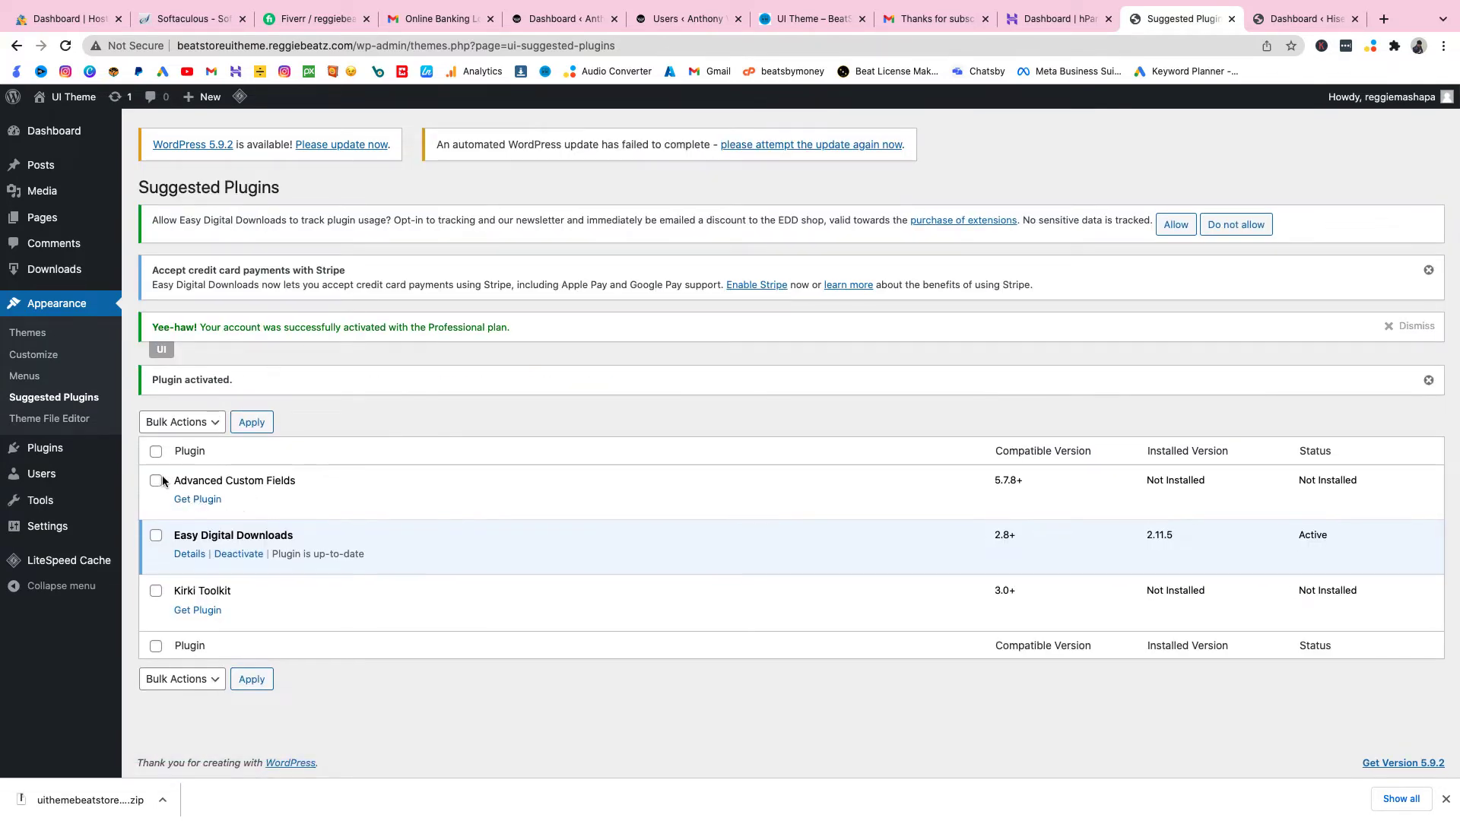
Step: Find the Advanced Custom Fields plugin by Delicious Brains in the plugin directory, then install and activate it
drag(174, 484, 294, 482)
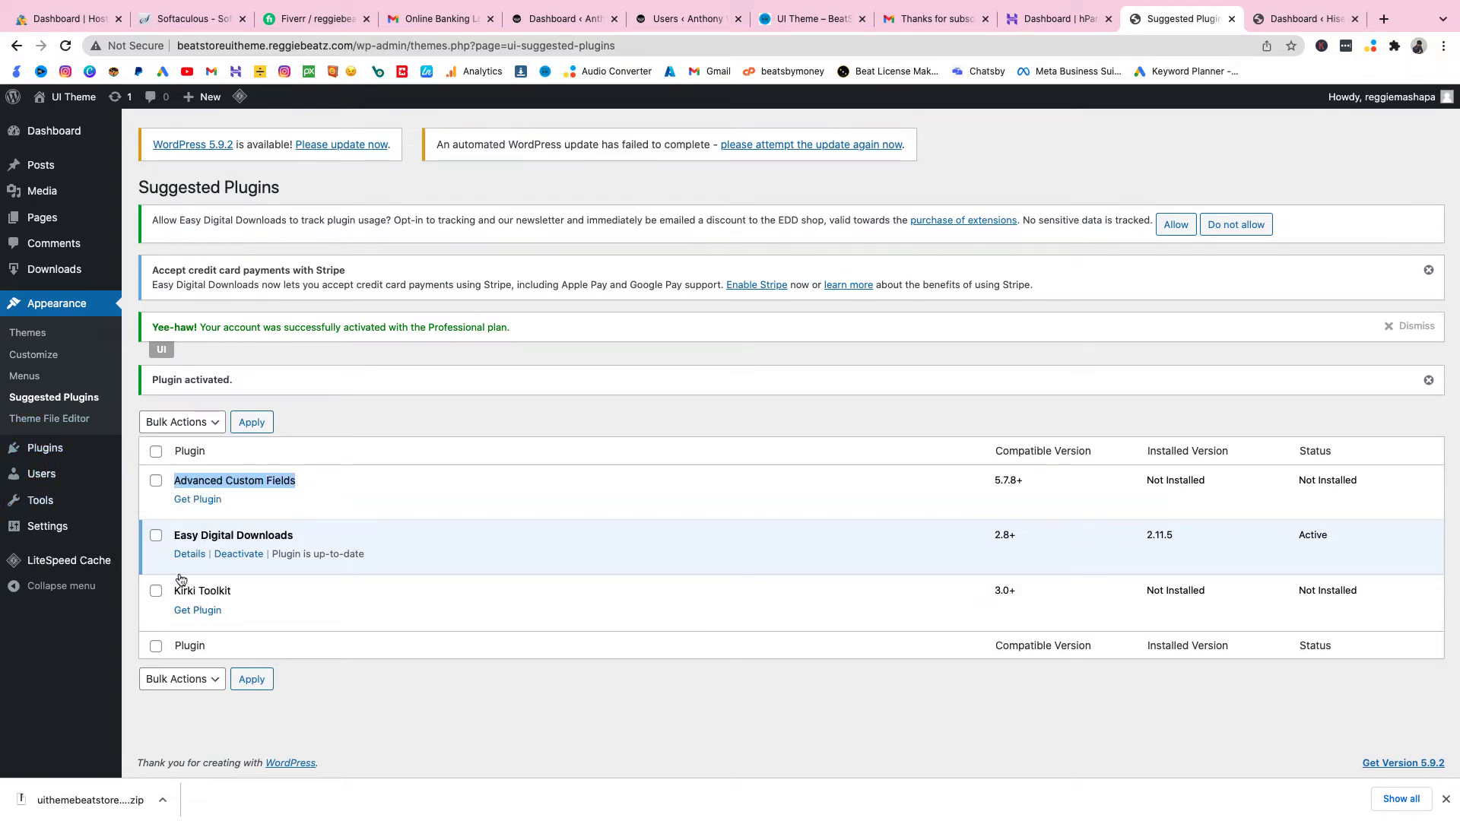
mouse_move(47, 456)
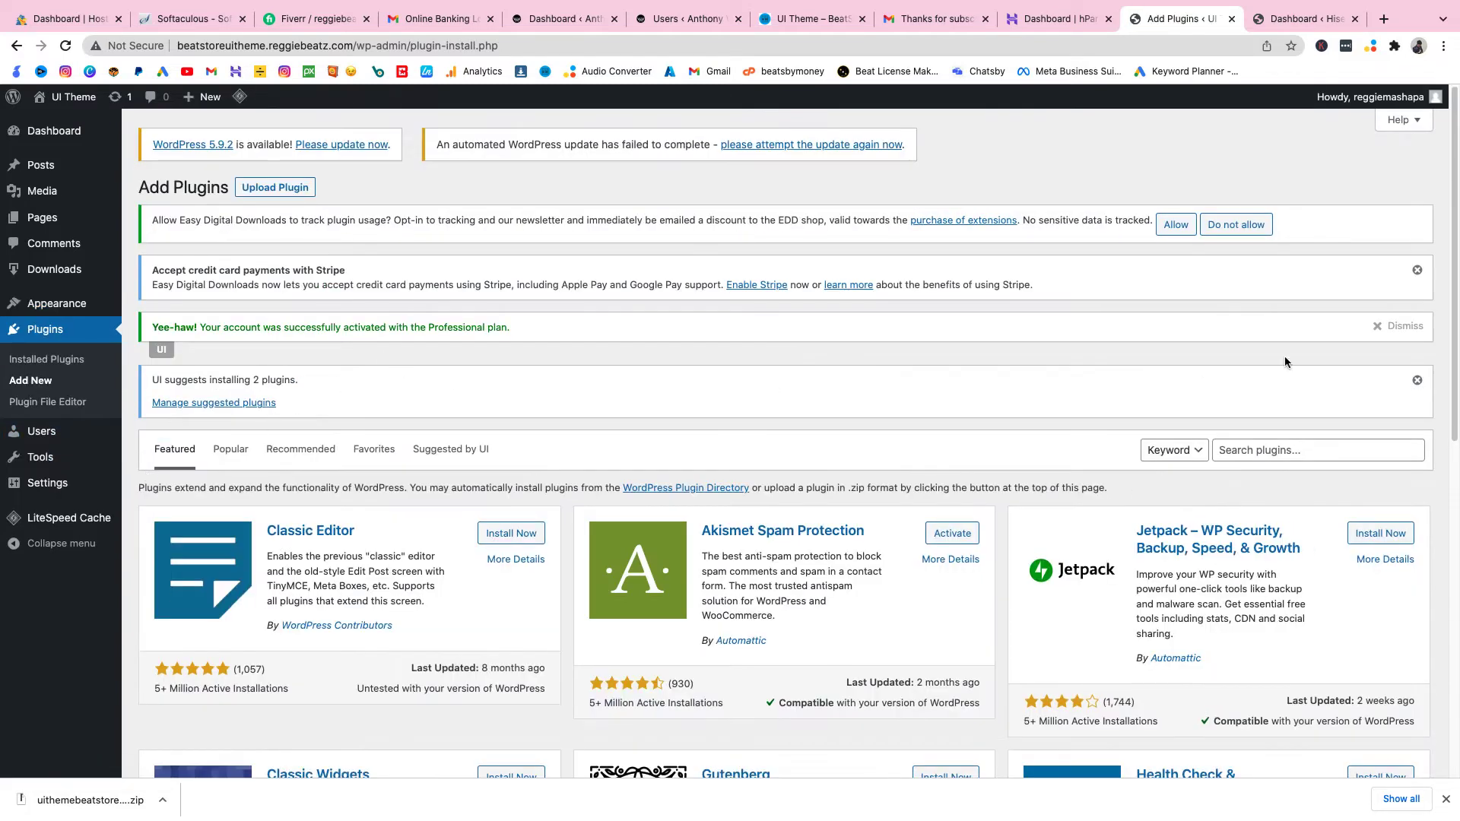
click(1279, 456)
click(1297, 502)
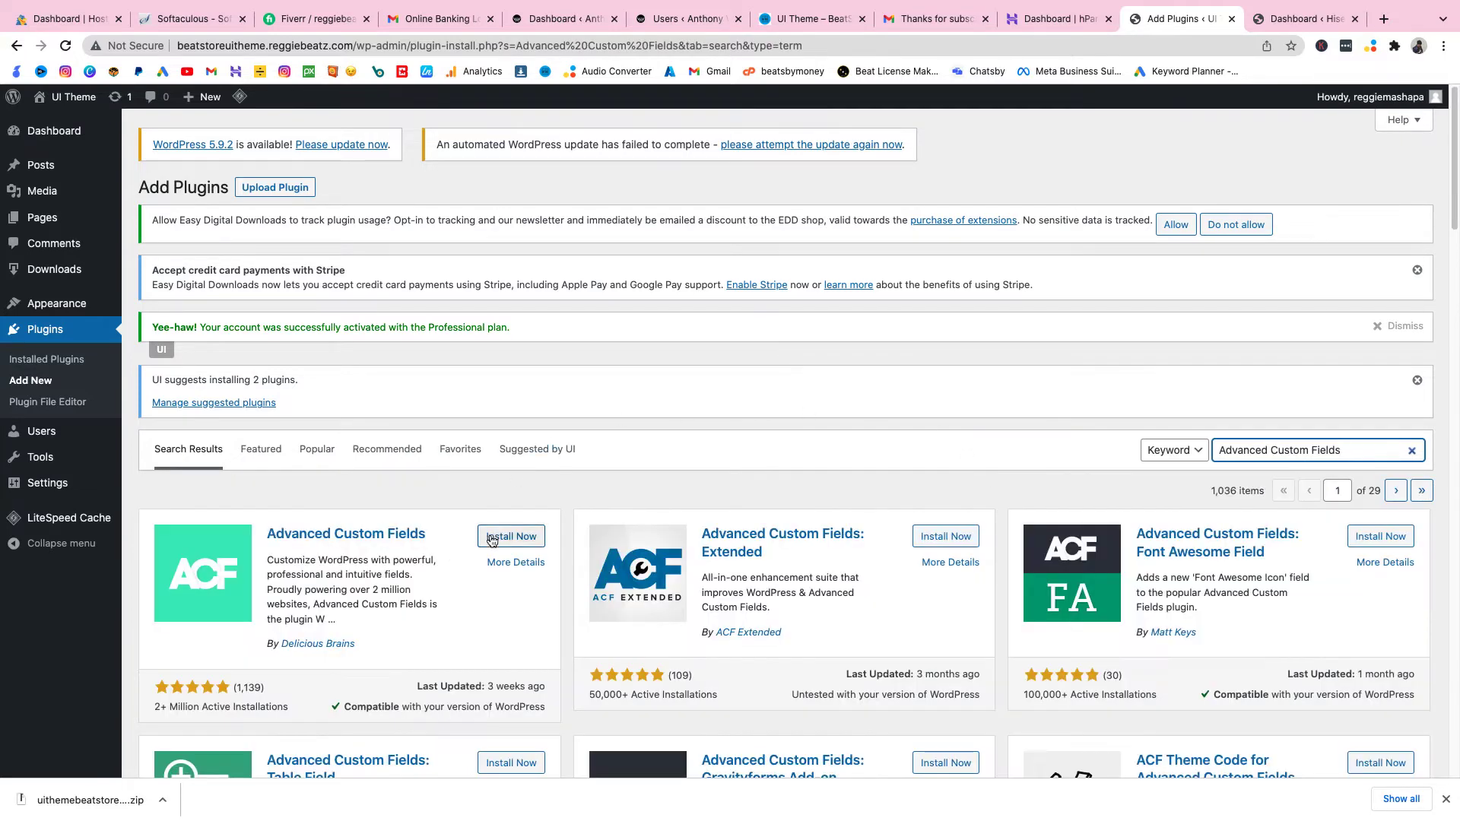
click(493, 538)
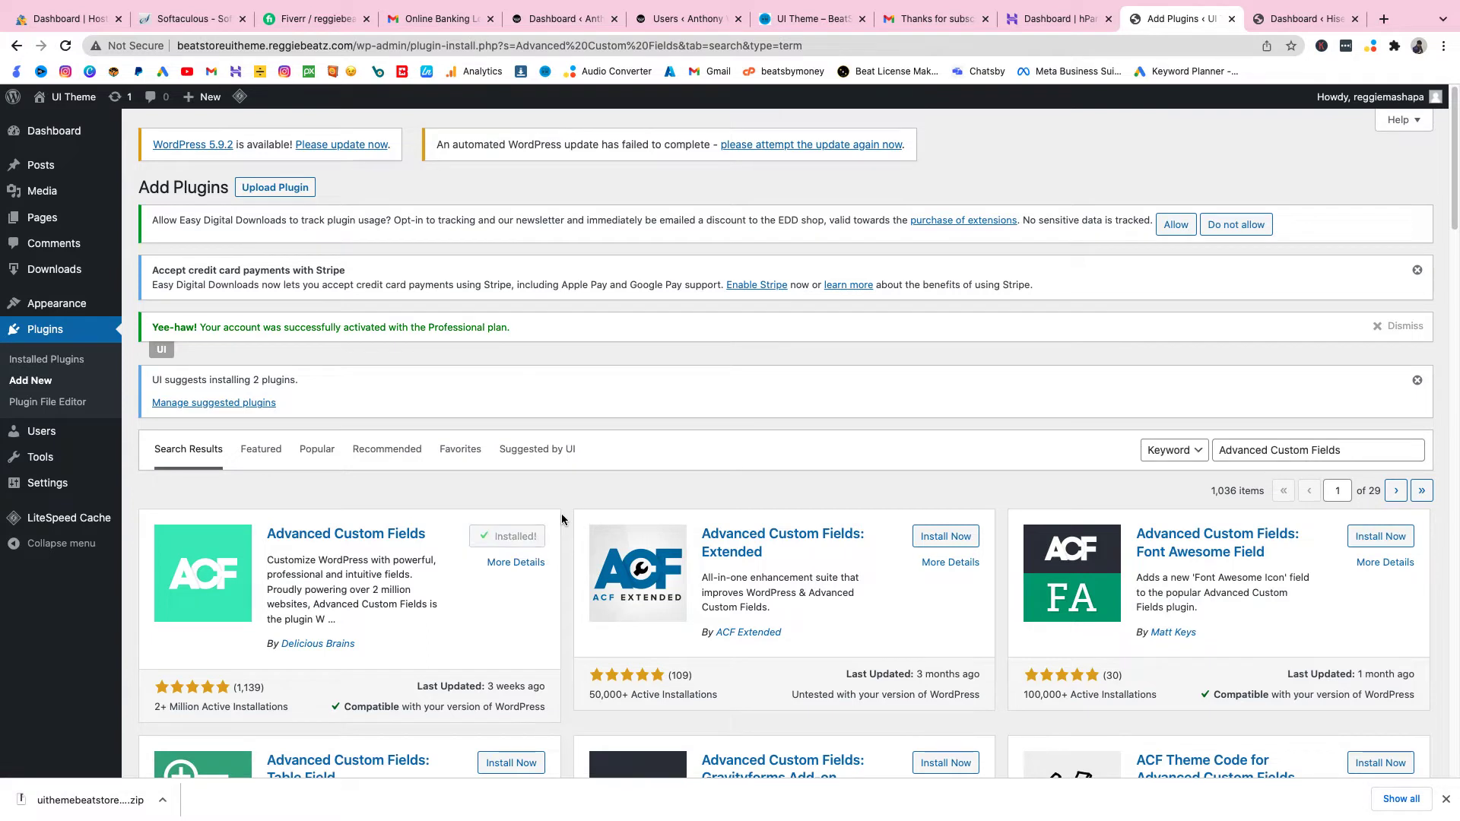
click(516, 545)
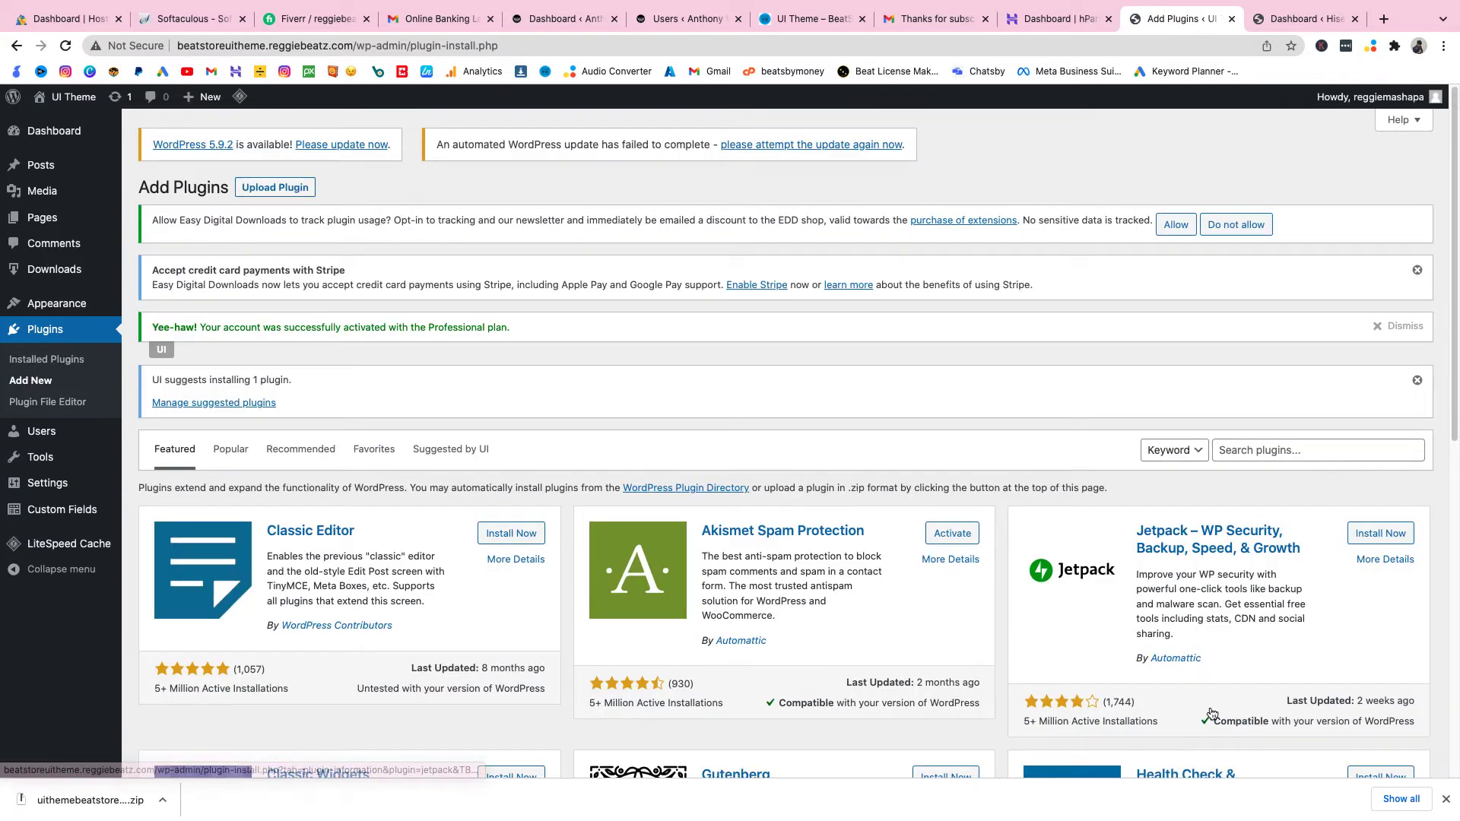
Step: Search the plugin directory for "Kirki Toolkit" and install and activate Kirki Customizer Framework
click(1284, 453)
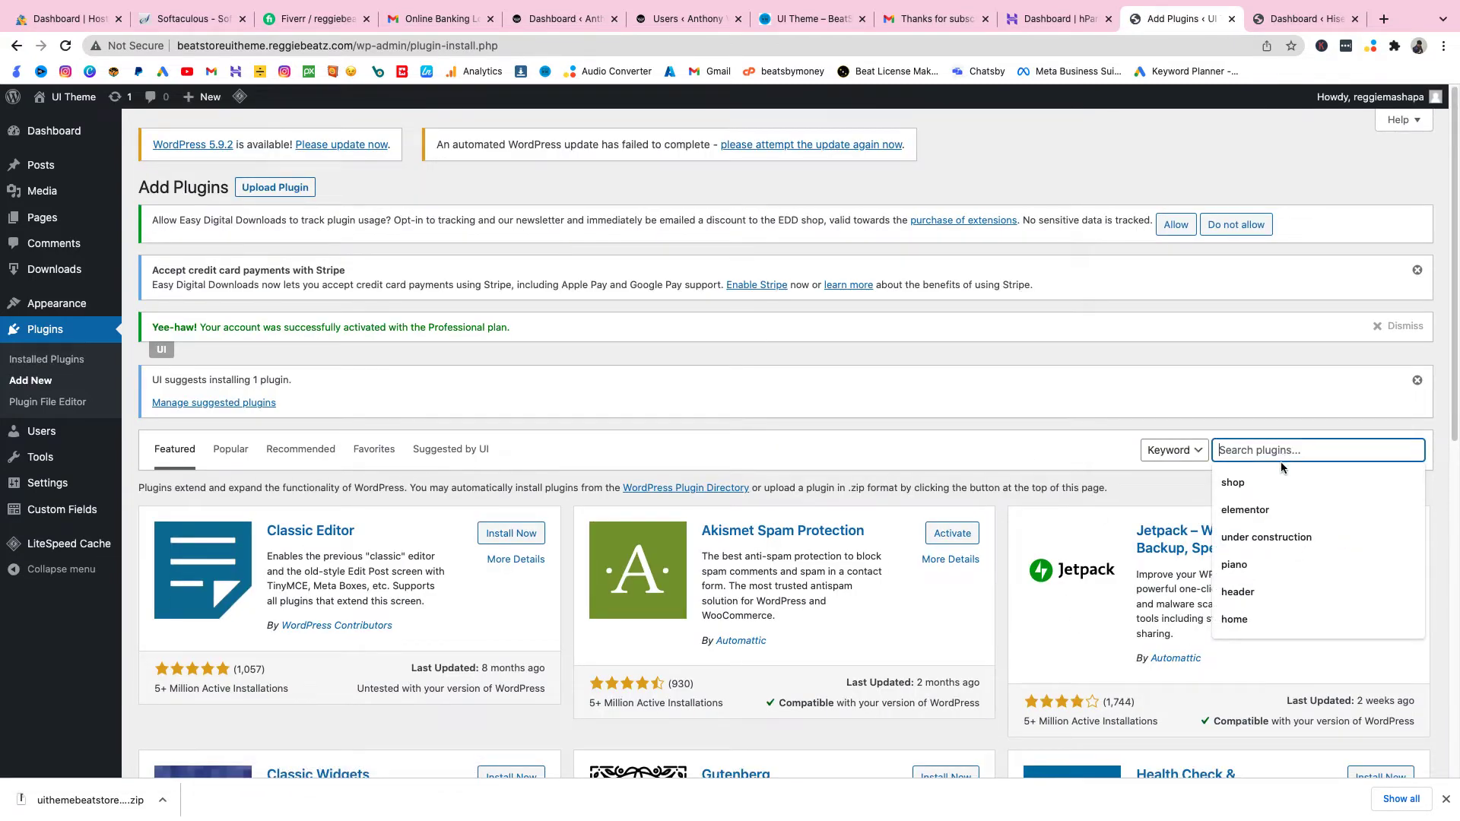
text(Kirki Toolkit)
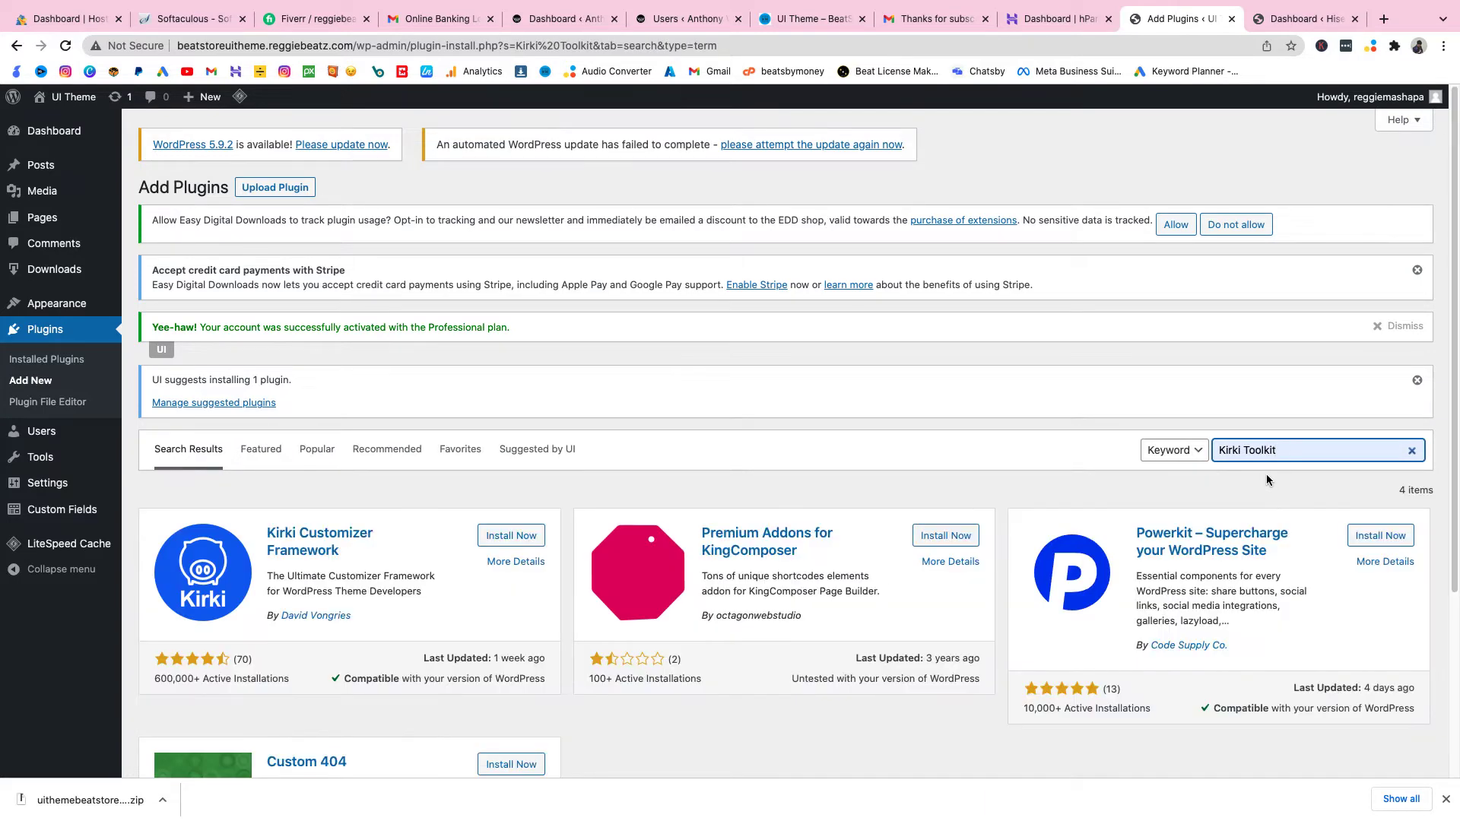
scroll(1088, 484, down, 3)
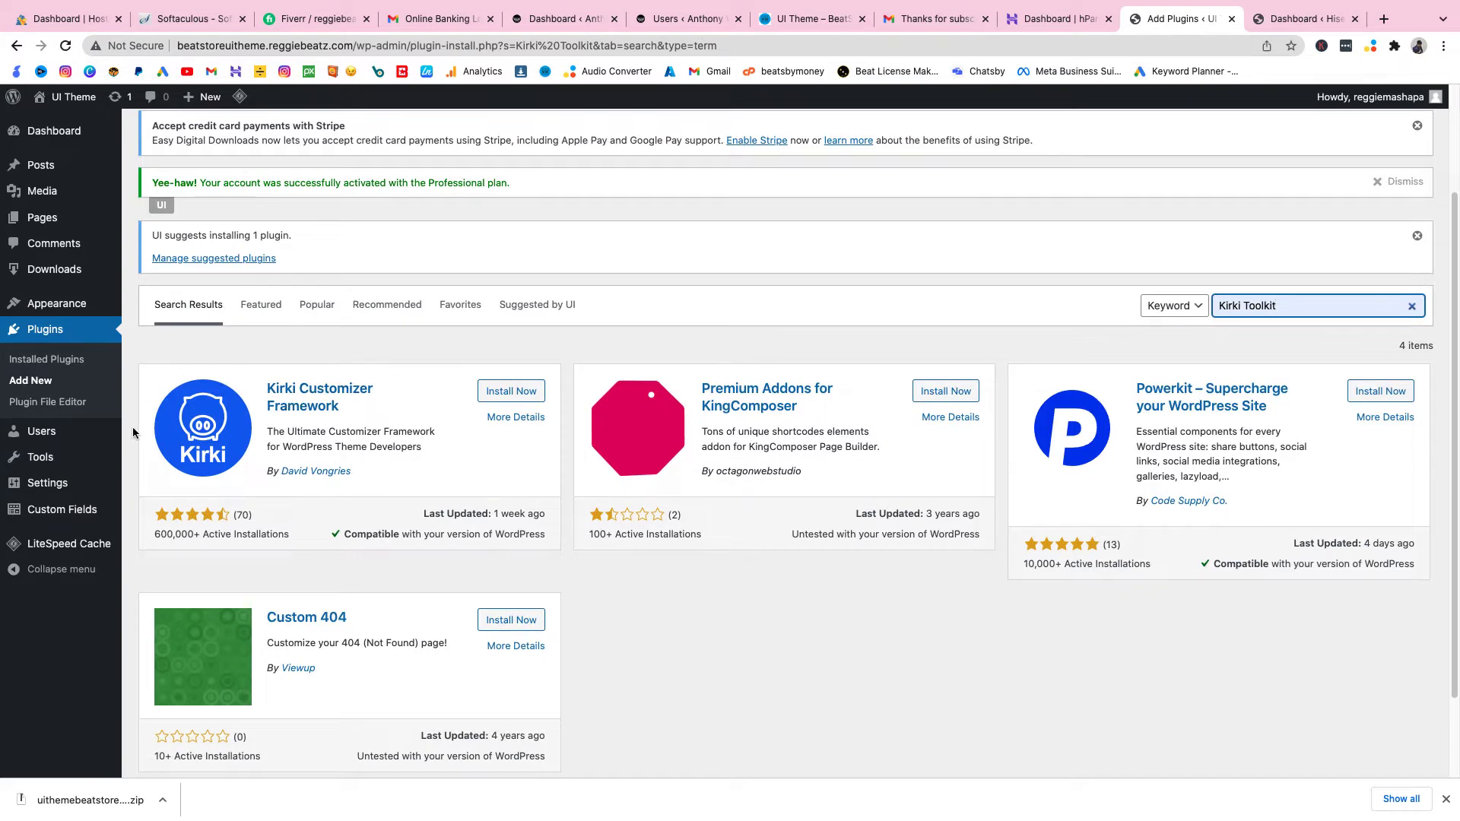
click(525, 392)
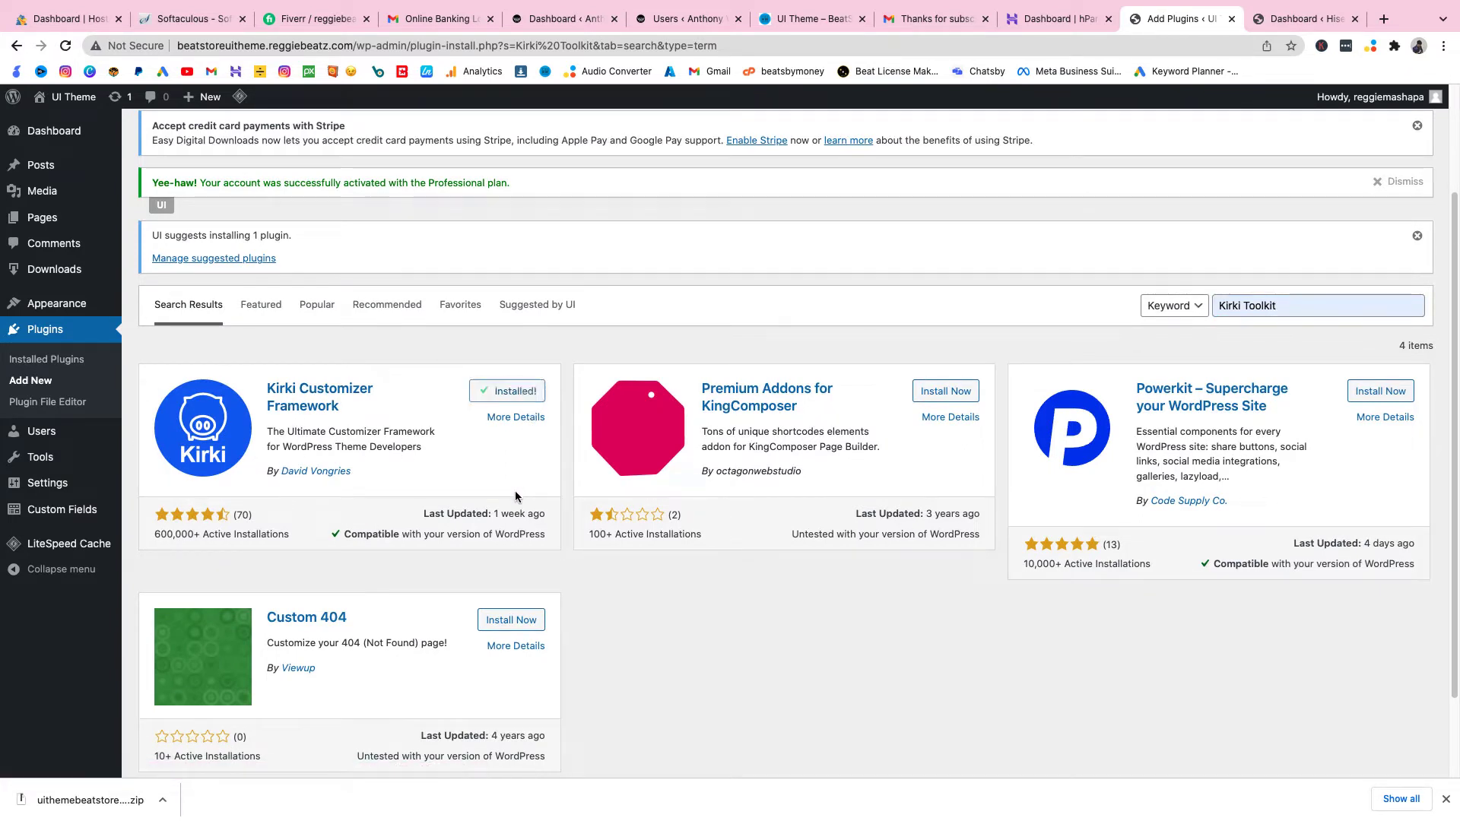
click(530, 401)
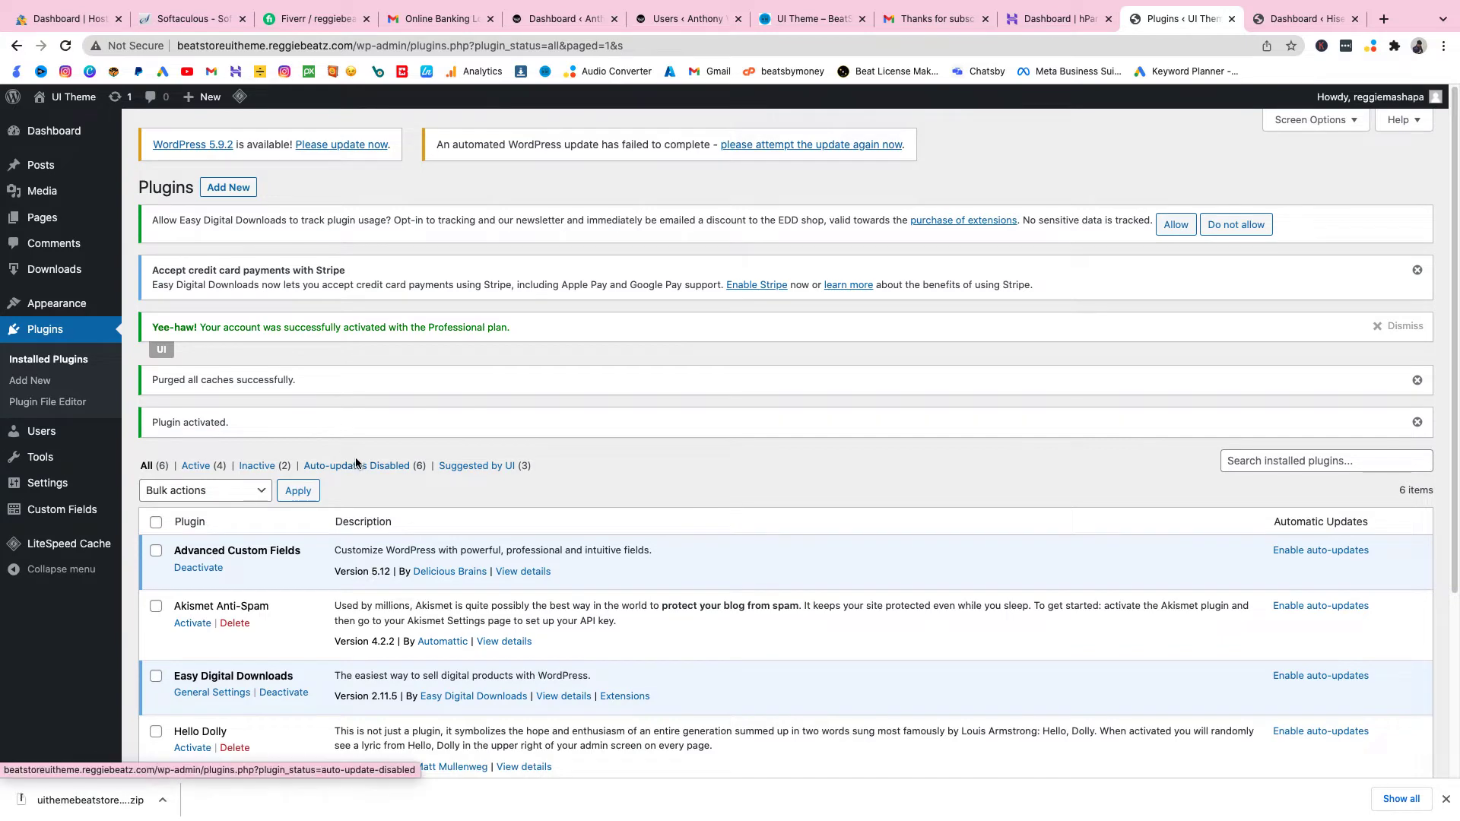
Step: Check the list of installed plugins and view the live site's front page from header to footer
scroll(358, 467, down, 5)
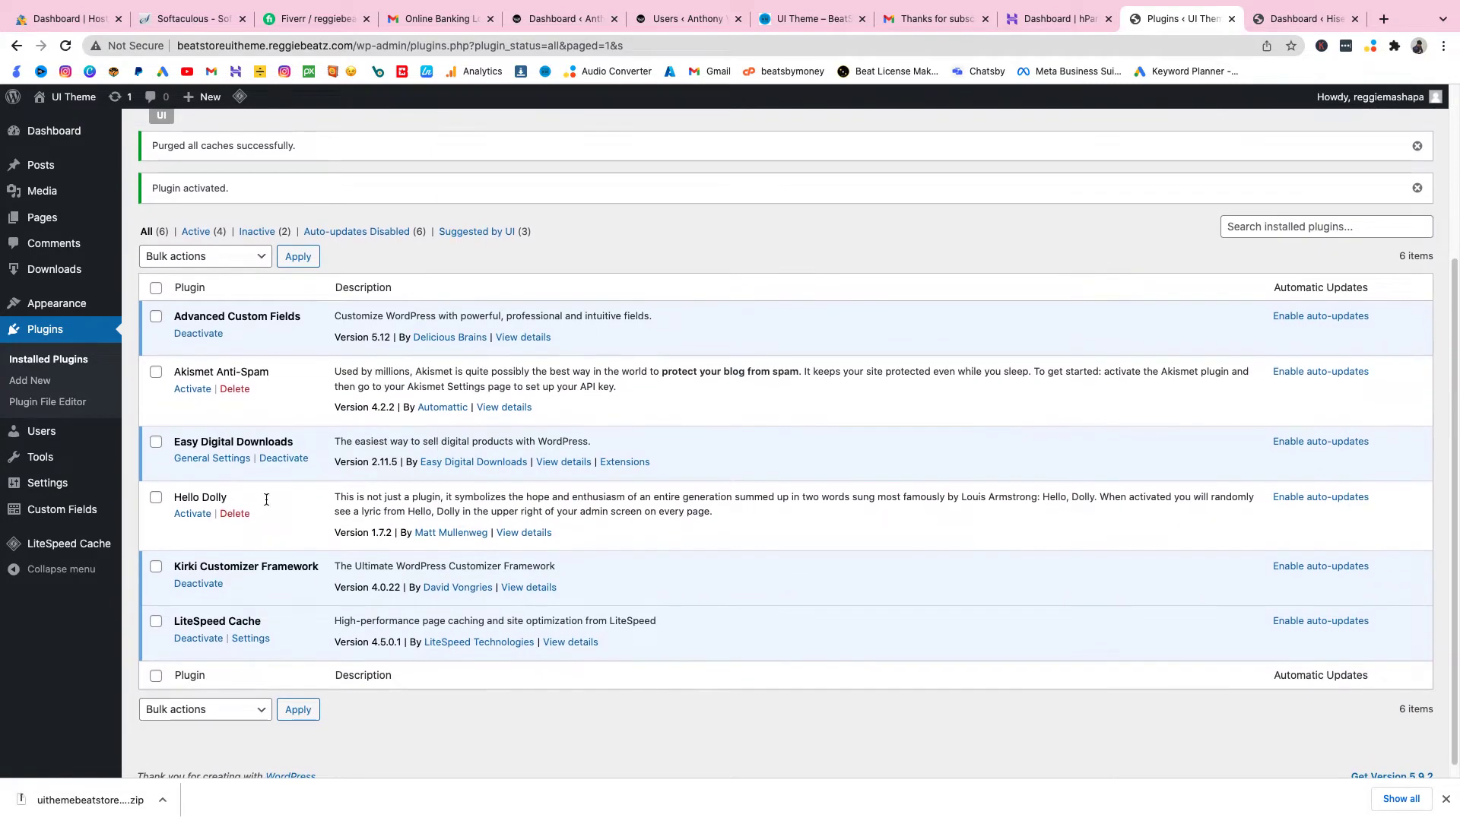
scroll(718, 660, up, 5)
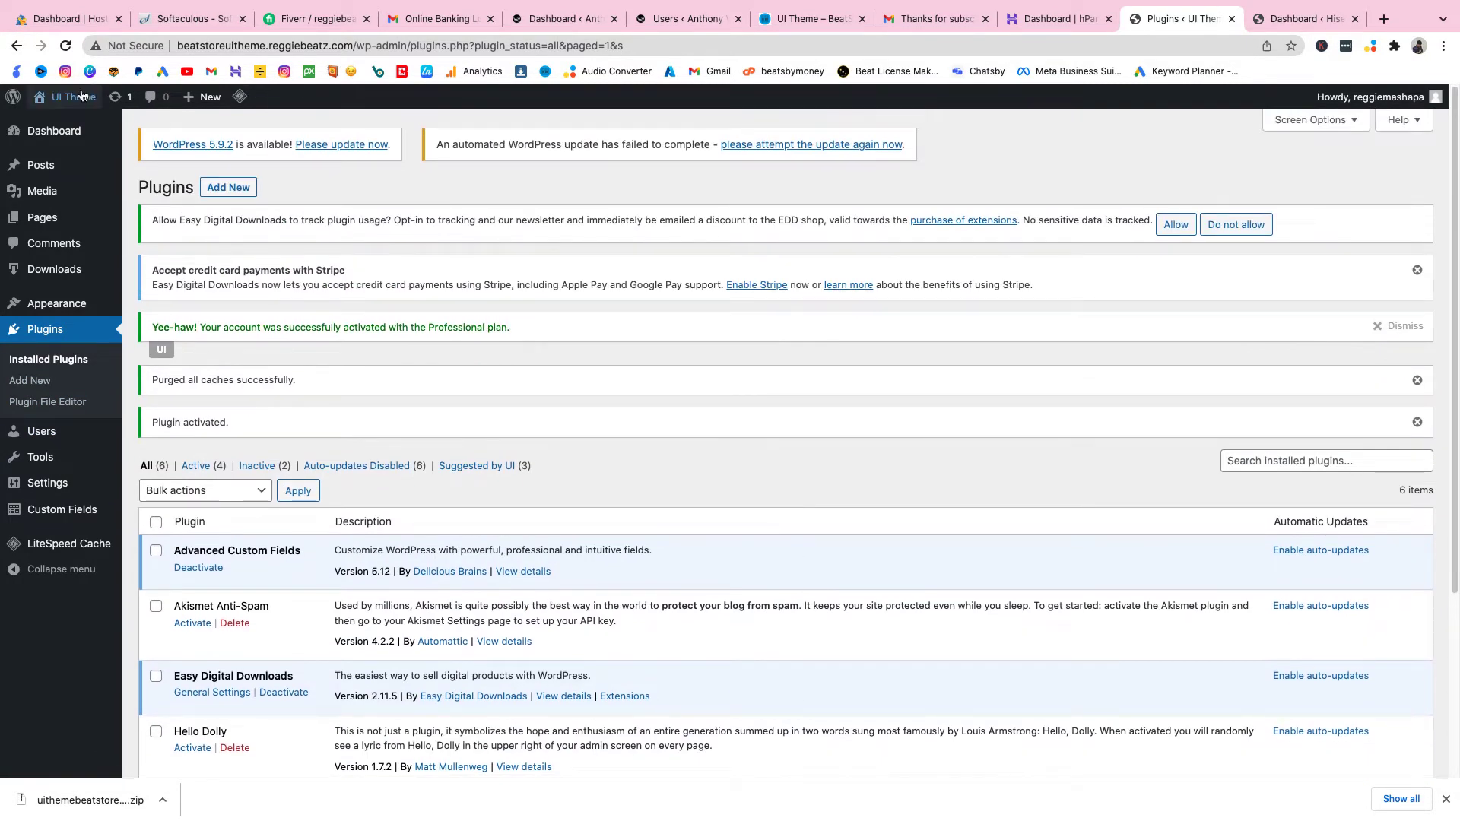
mouse_move(67, 103)
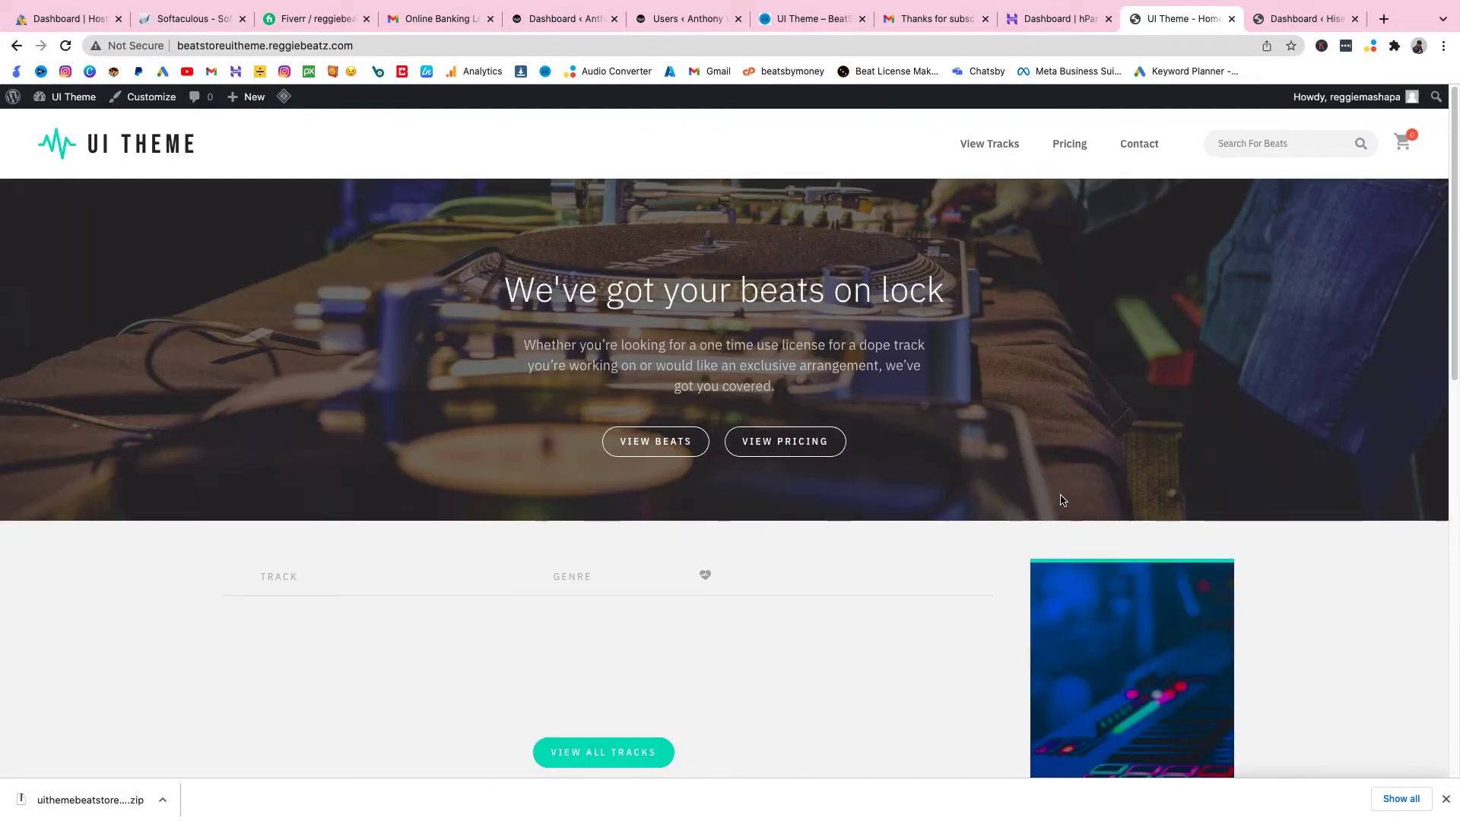
scroll(1065, 500, down, 7)
scroll(1062, 501, down, 5)
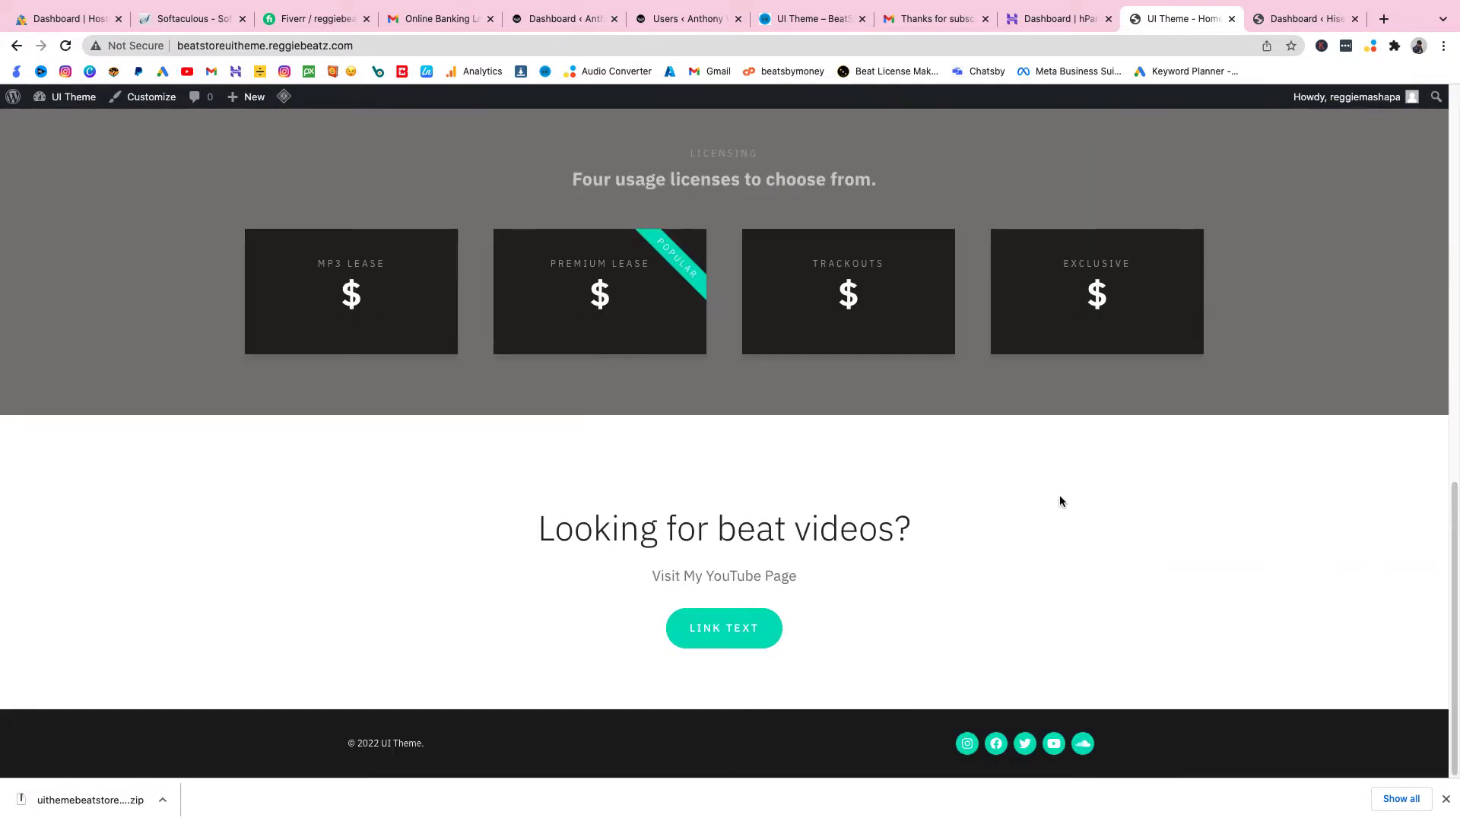
scroll(1062, 502, up, 12)
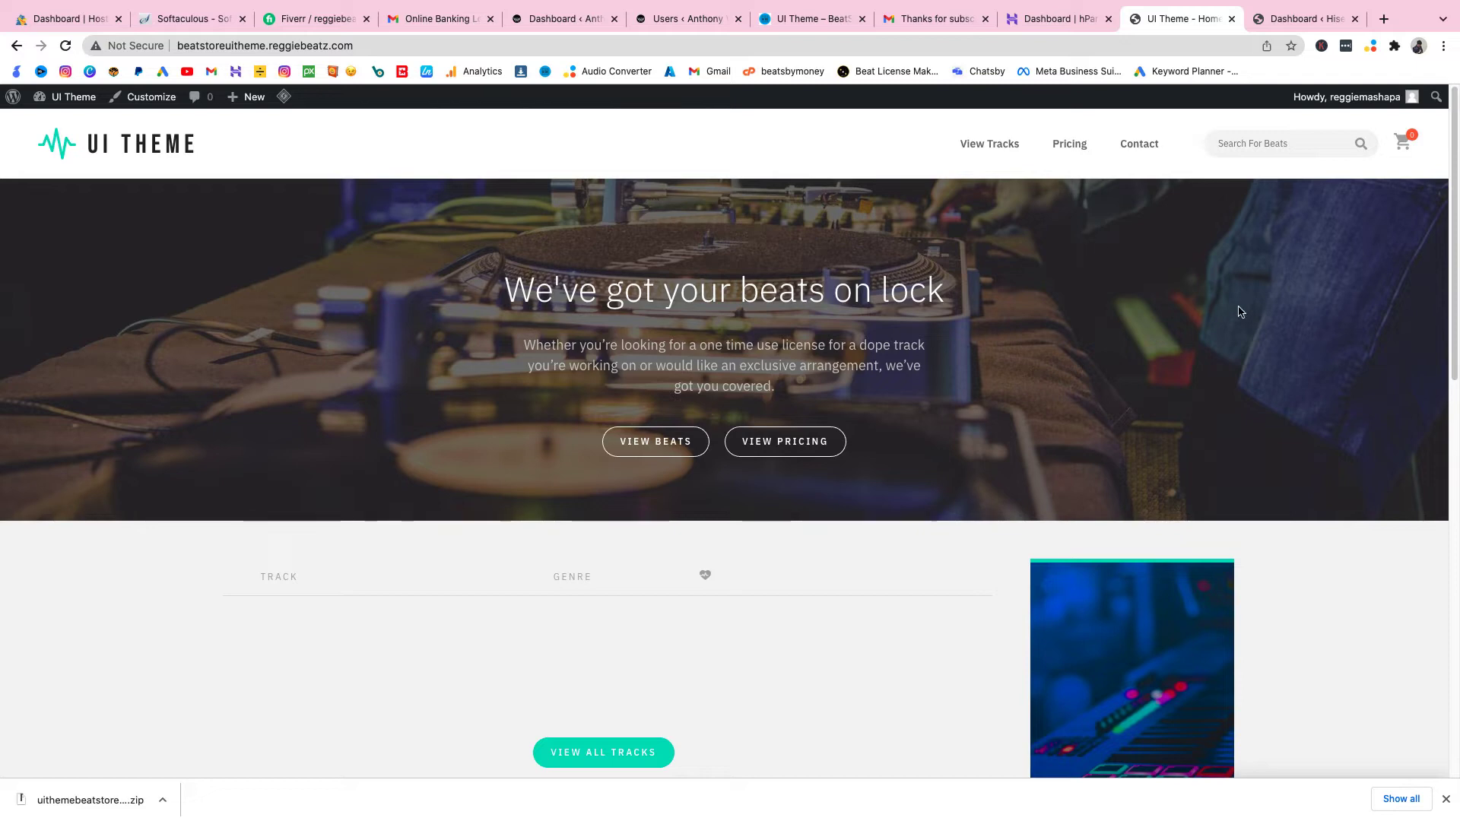
Step: Open the theme customizer and set the front page banner's headline to "Reggie Beatz"
click(155, 102)
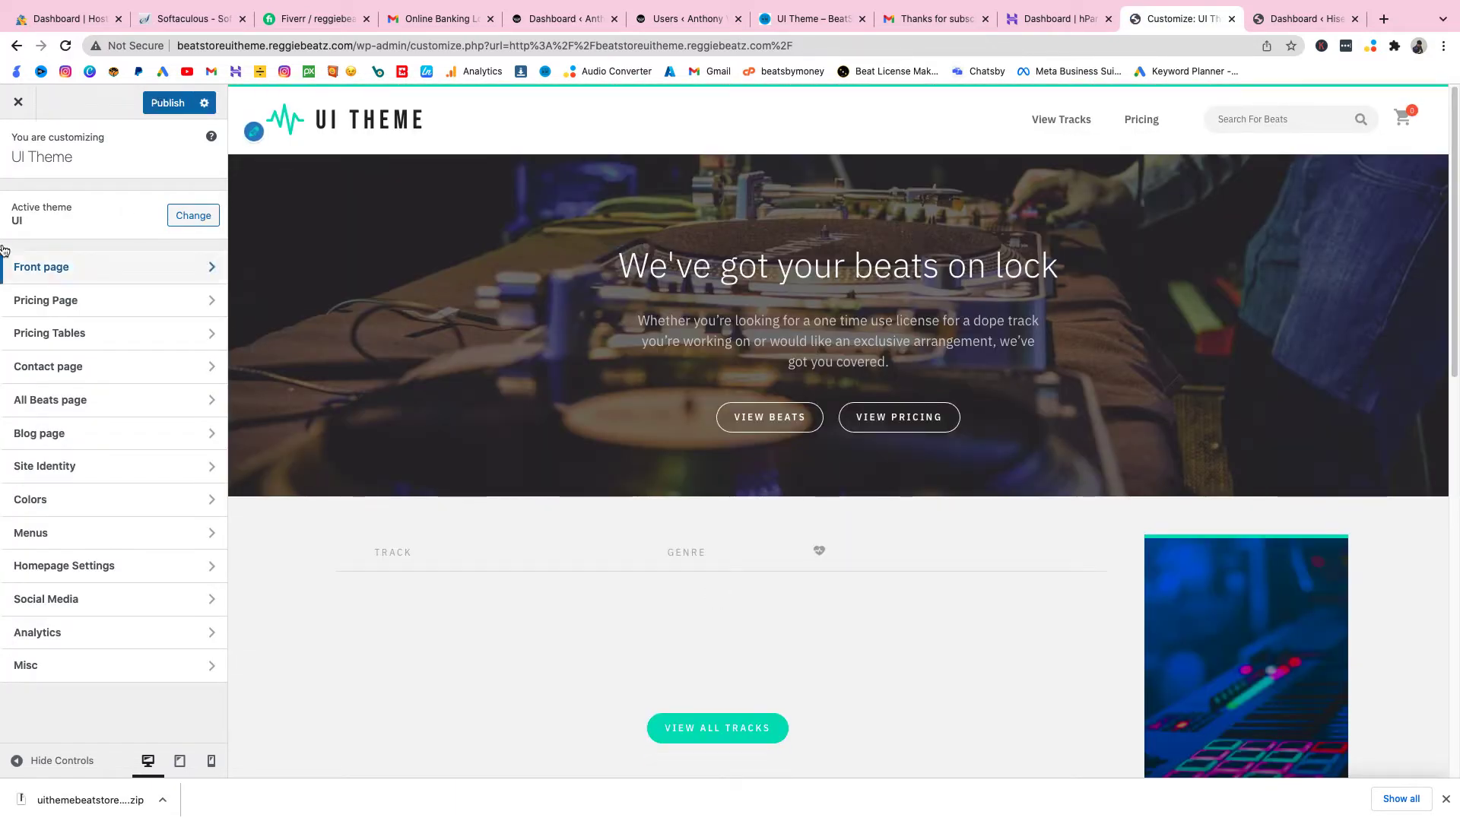
click(98, 270)
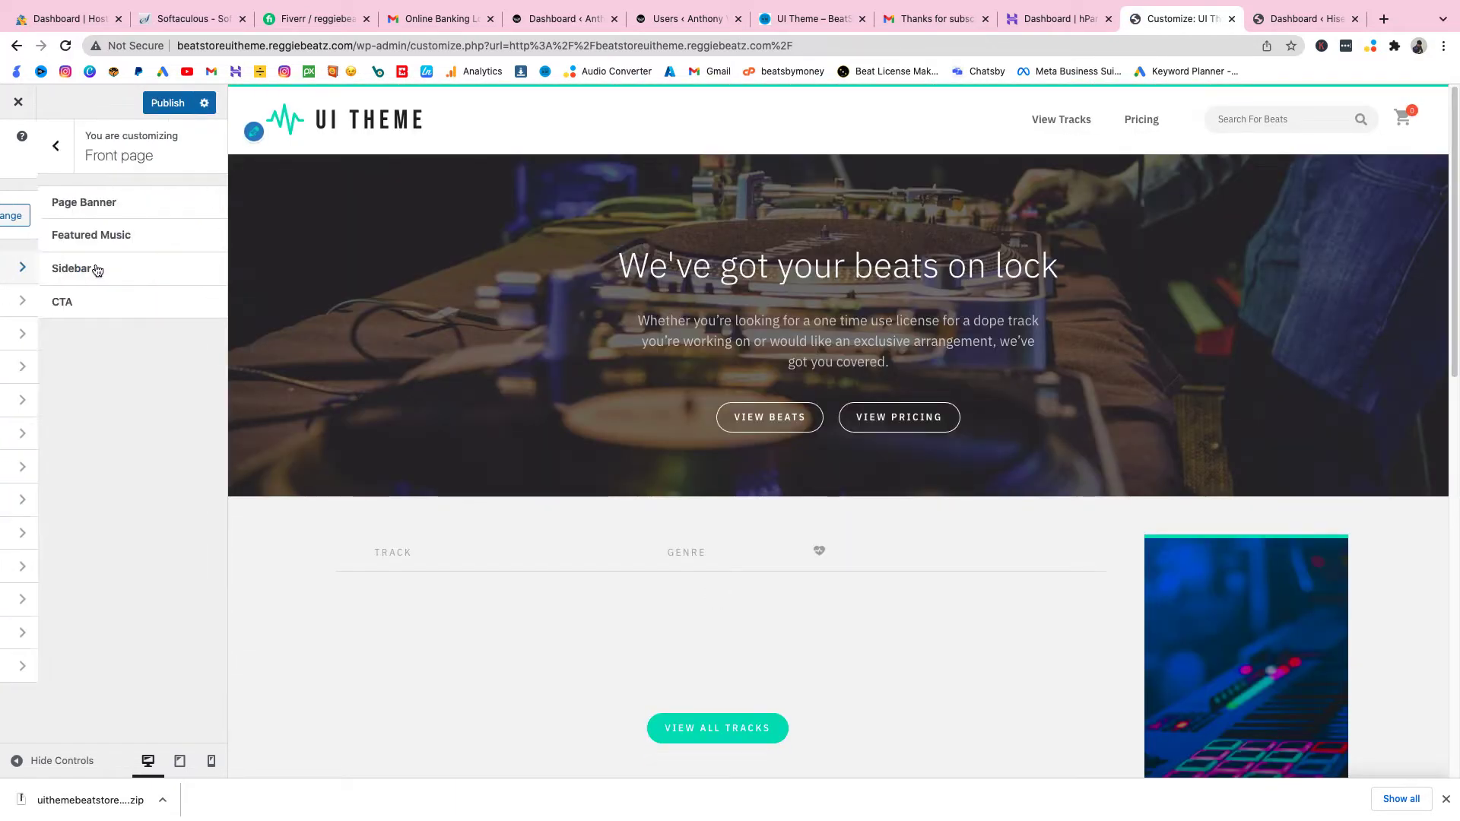
click(94, 210)
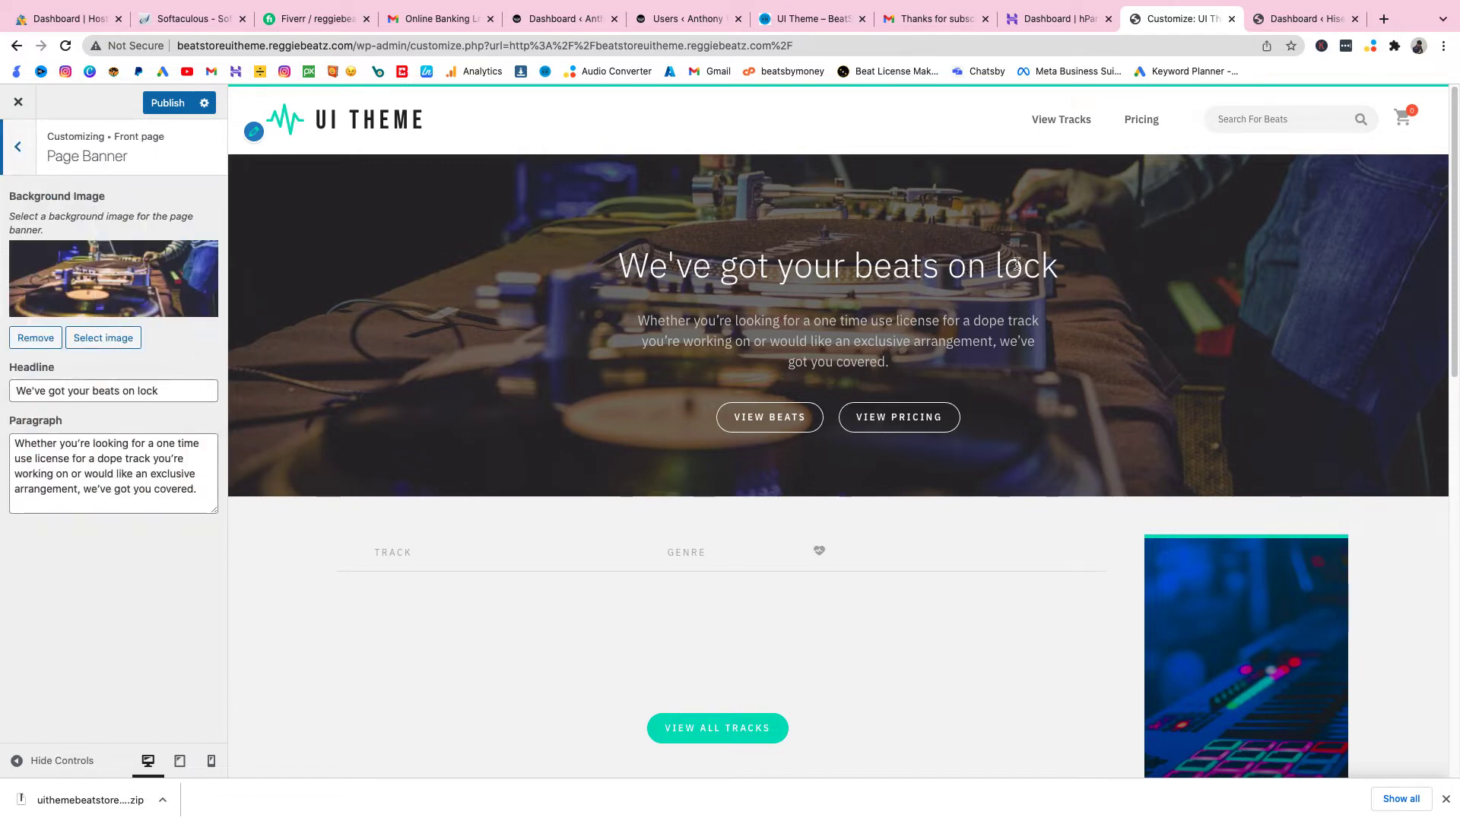
drag(213, 389, 0, 329)
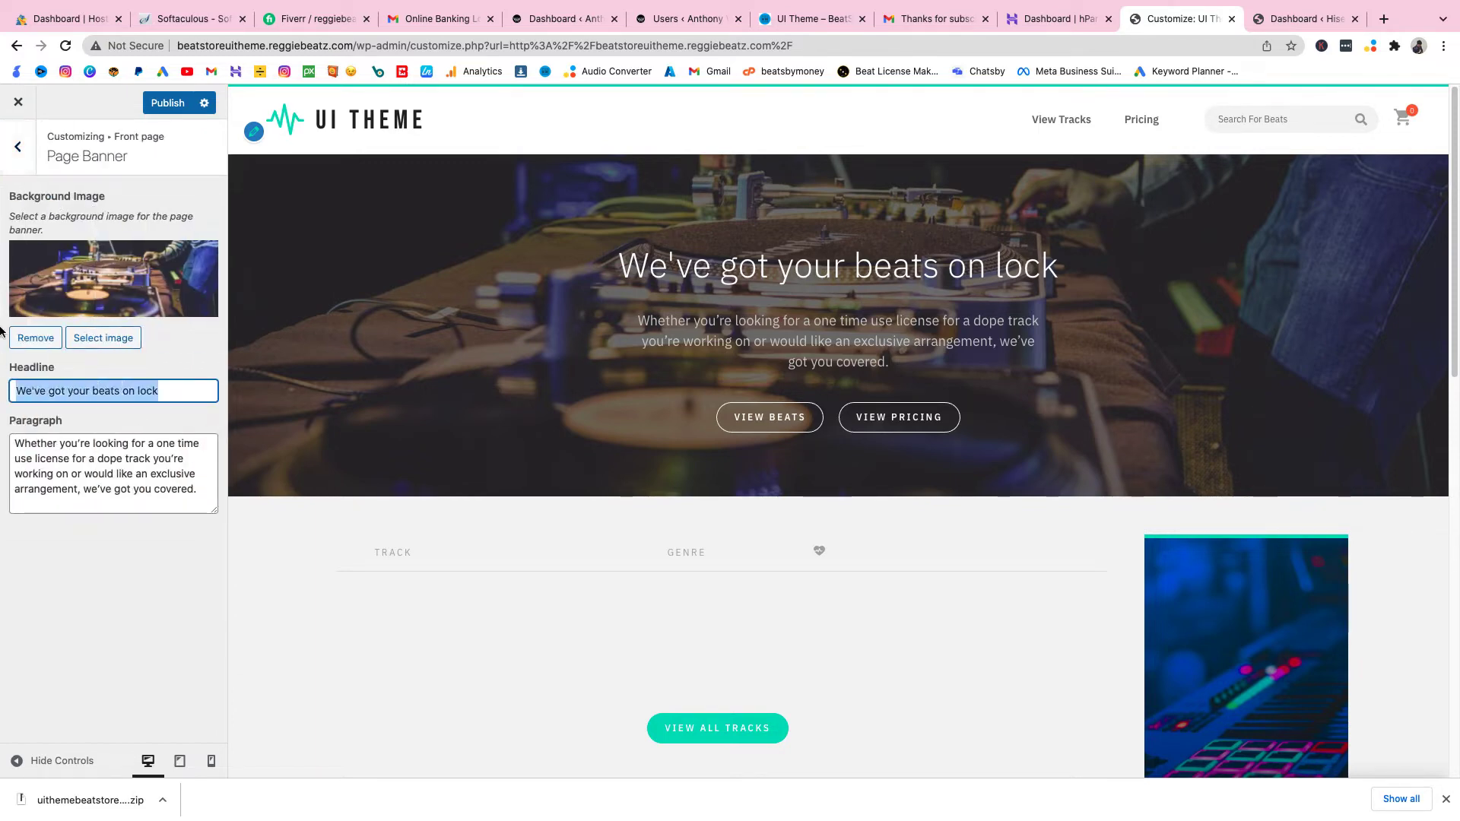
text(Reggie Be)
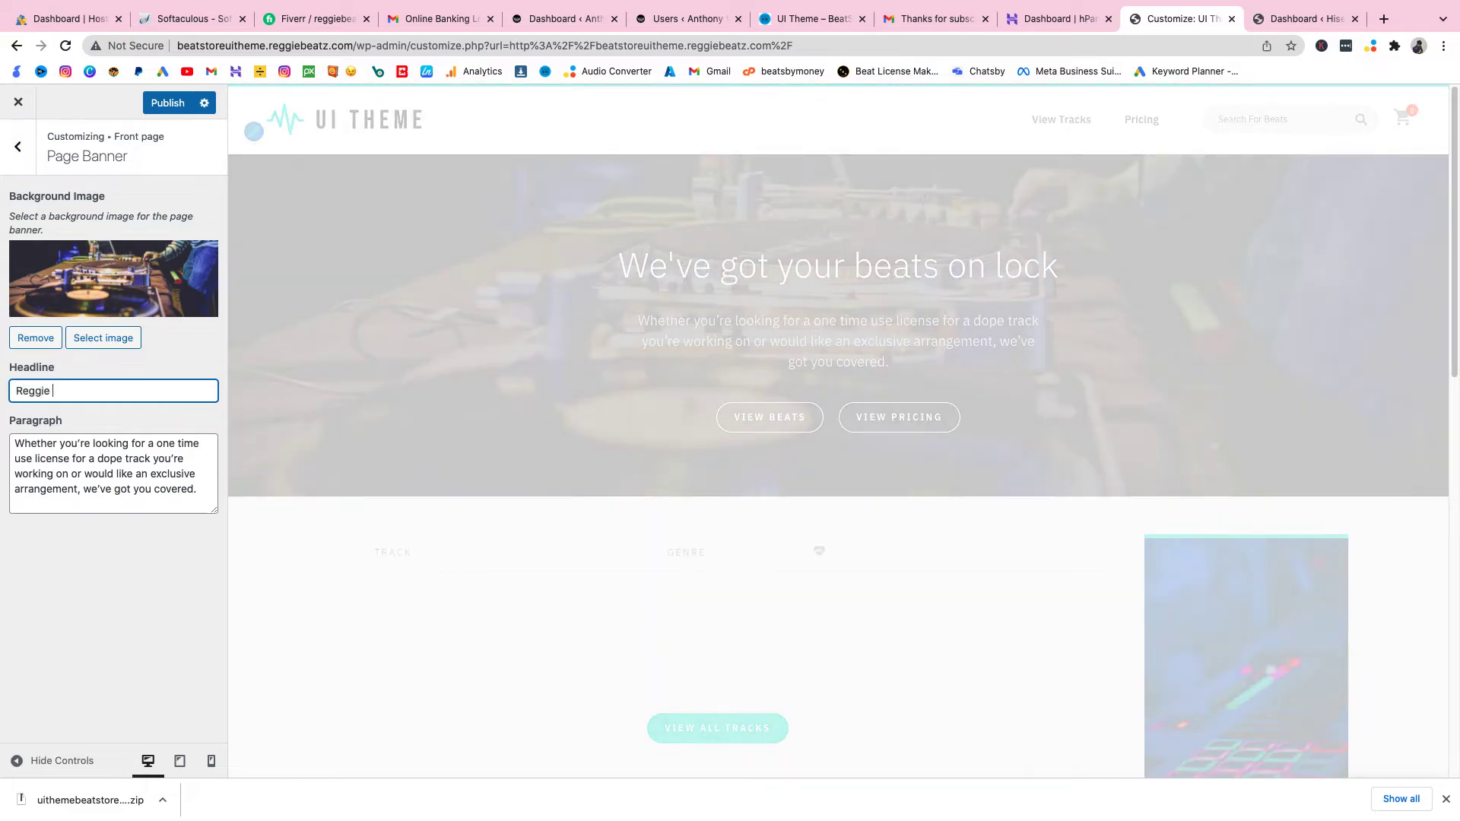
key(BackSpace)
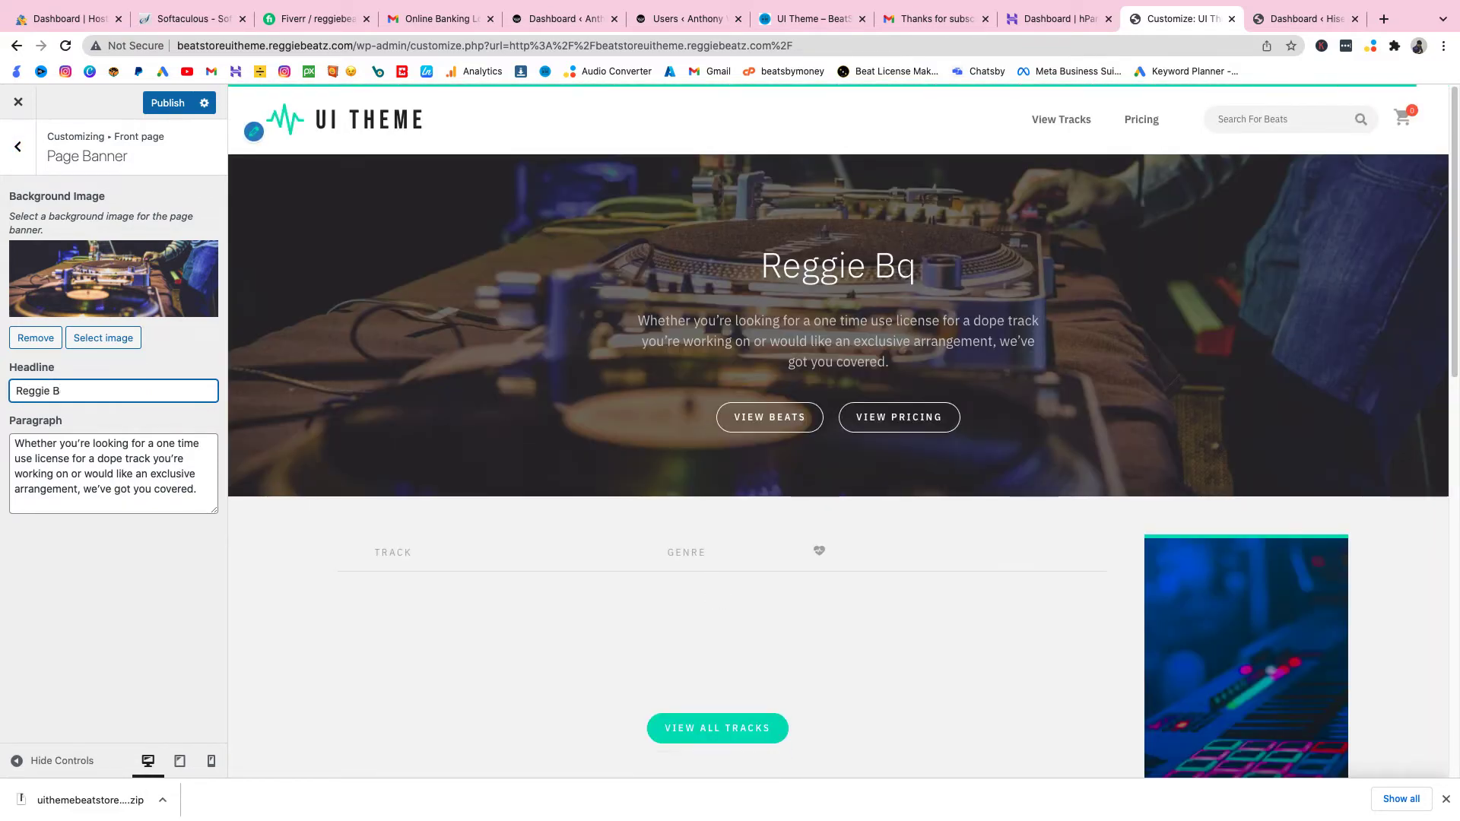
Step: Replace the front page banner's paragraph with "Home of the hottest Trap Beats"
key(Tab)
key(ctrl+a)
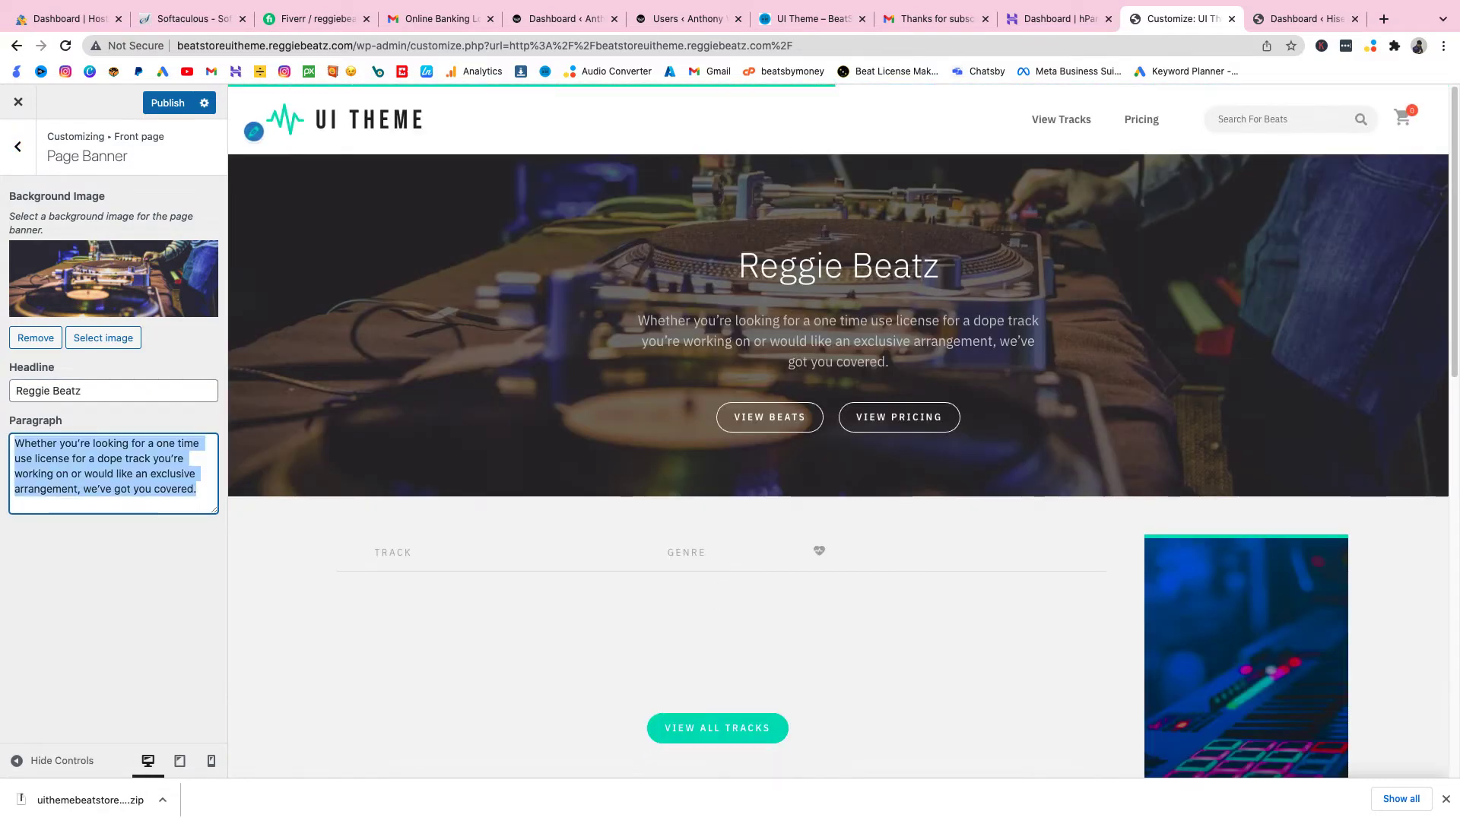
text(H)
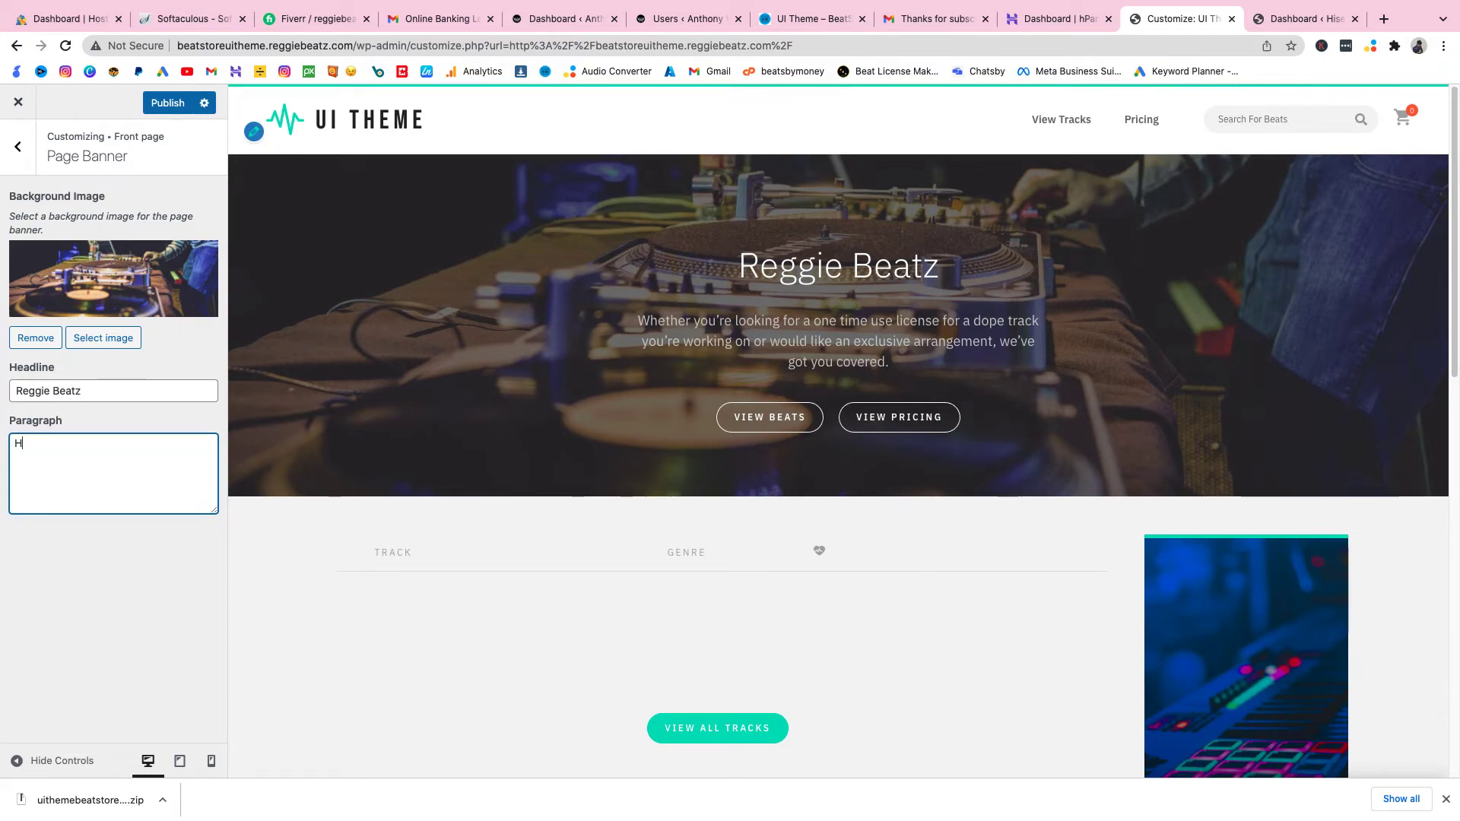
text(ome of the hottestT)
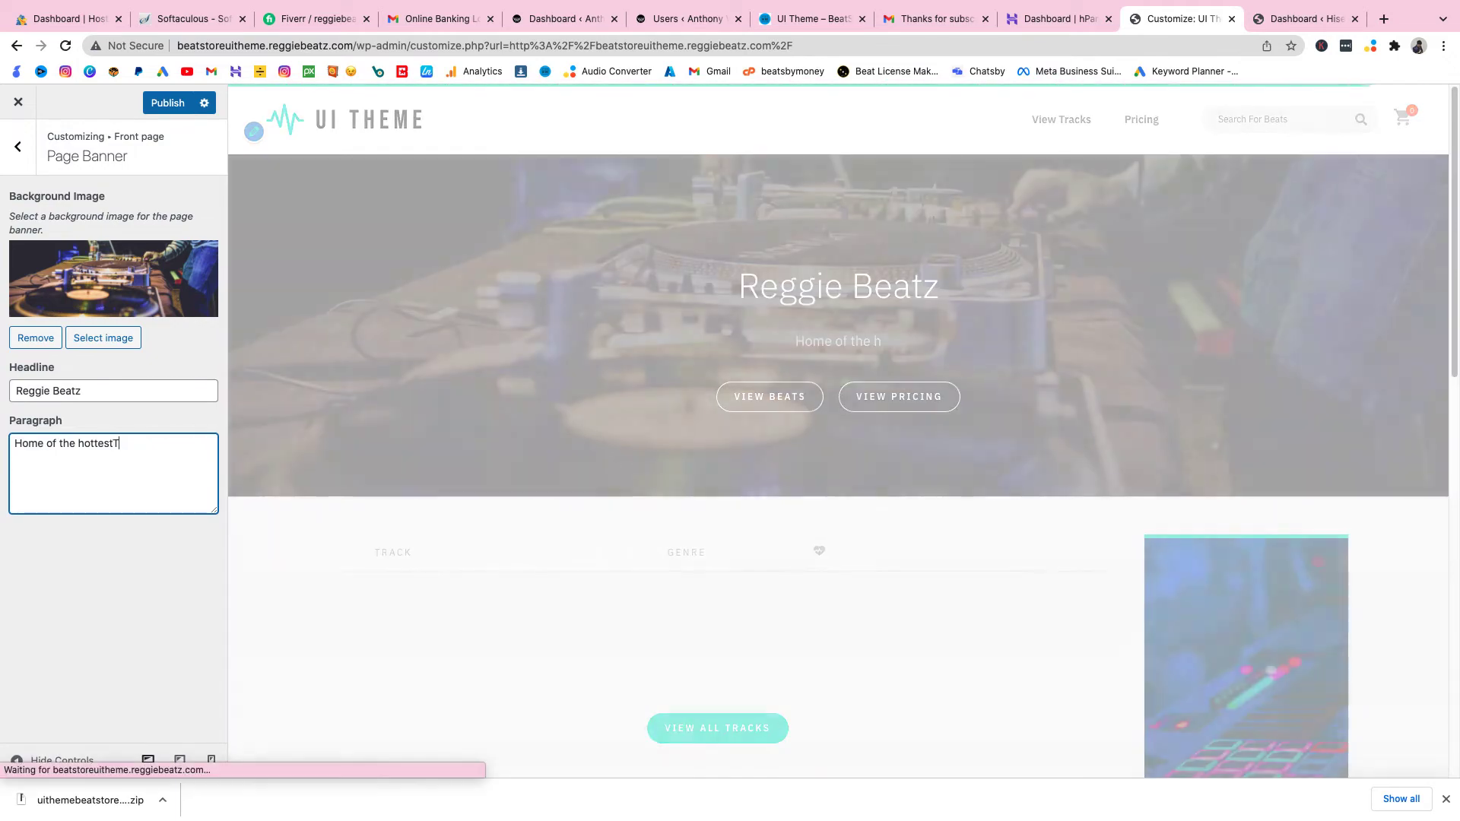
text(rap Beats)
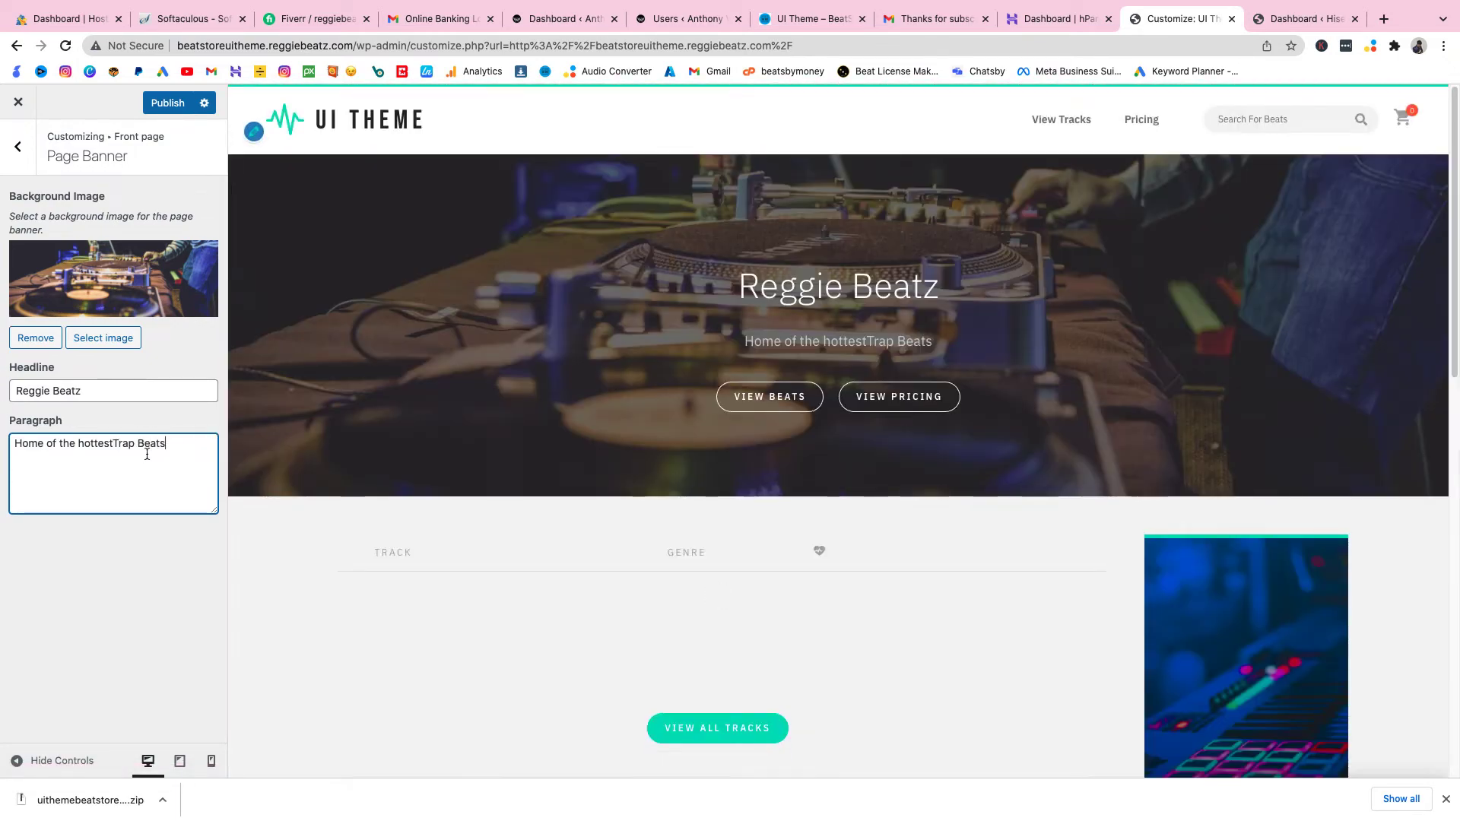
click(106, 444)
click(114, 495)
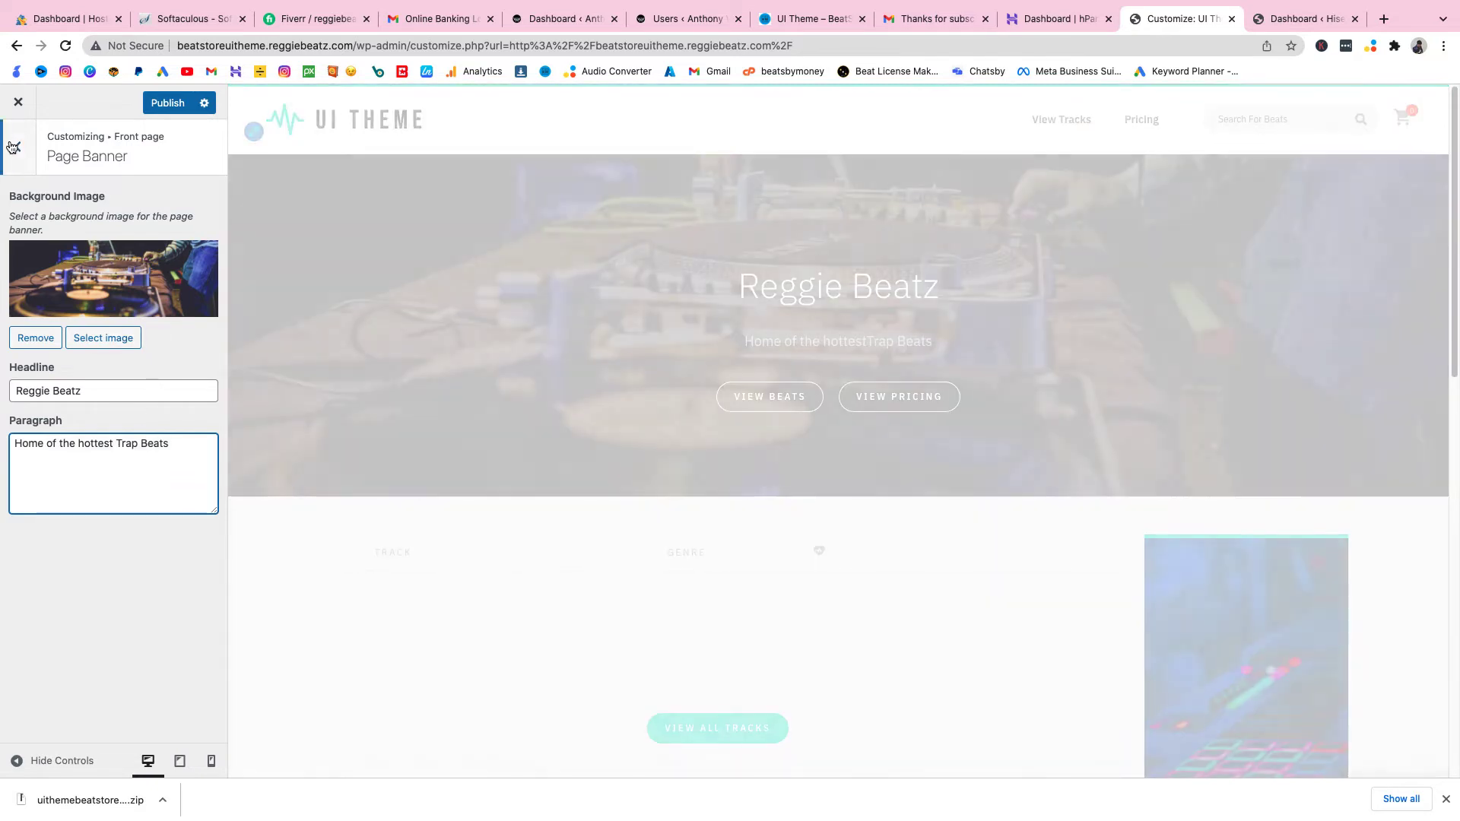
Step: Open the front page's CTA settings and set the headline to "Custom Beat"
click(12, 147)
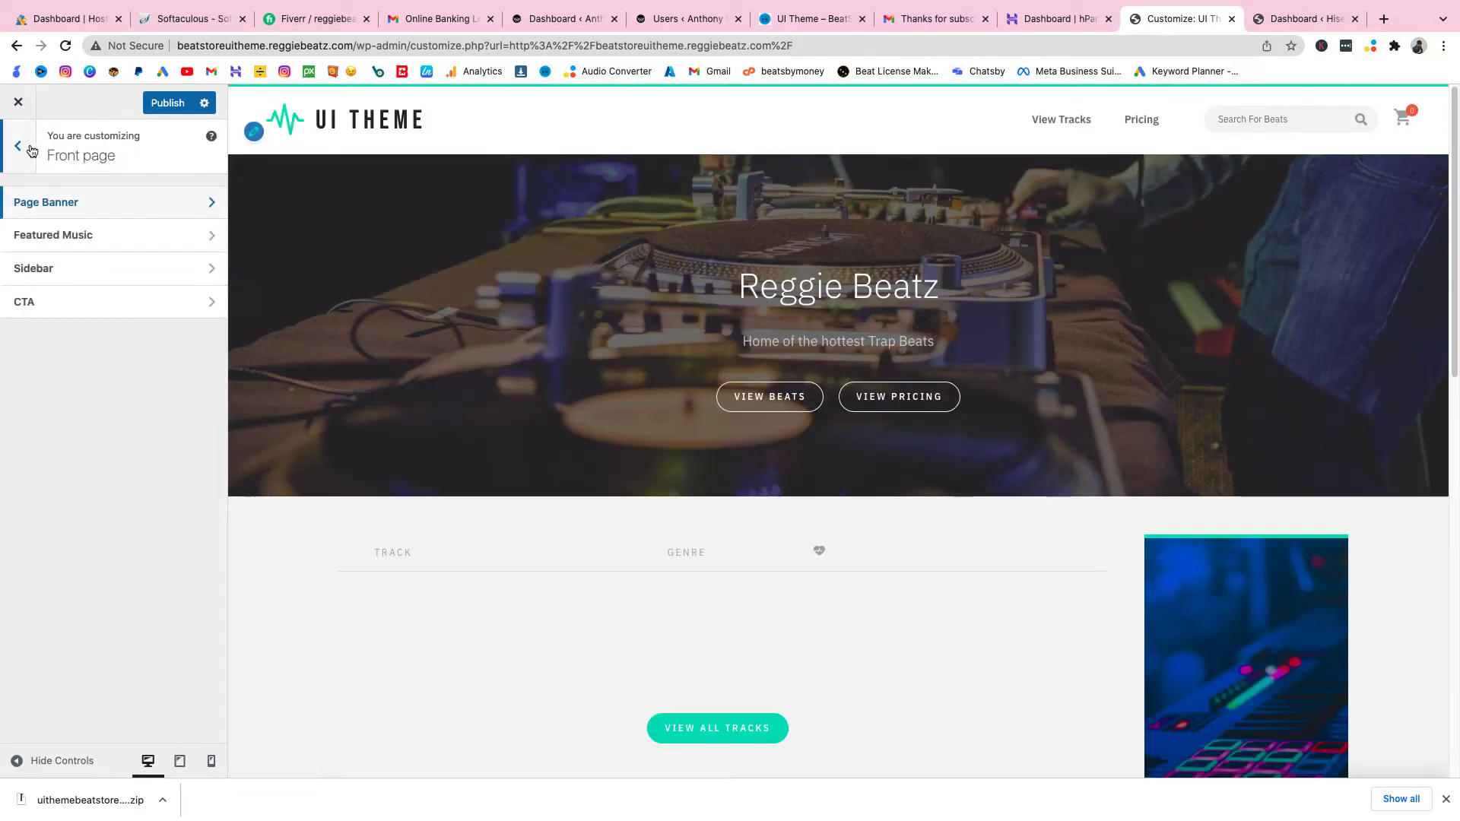
click(36, 268)
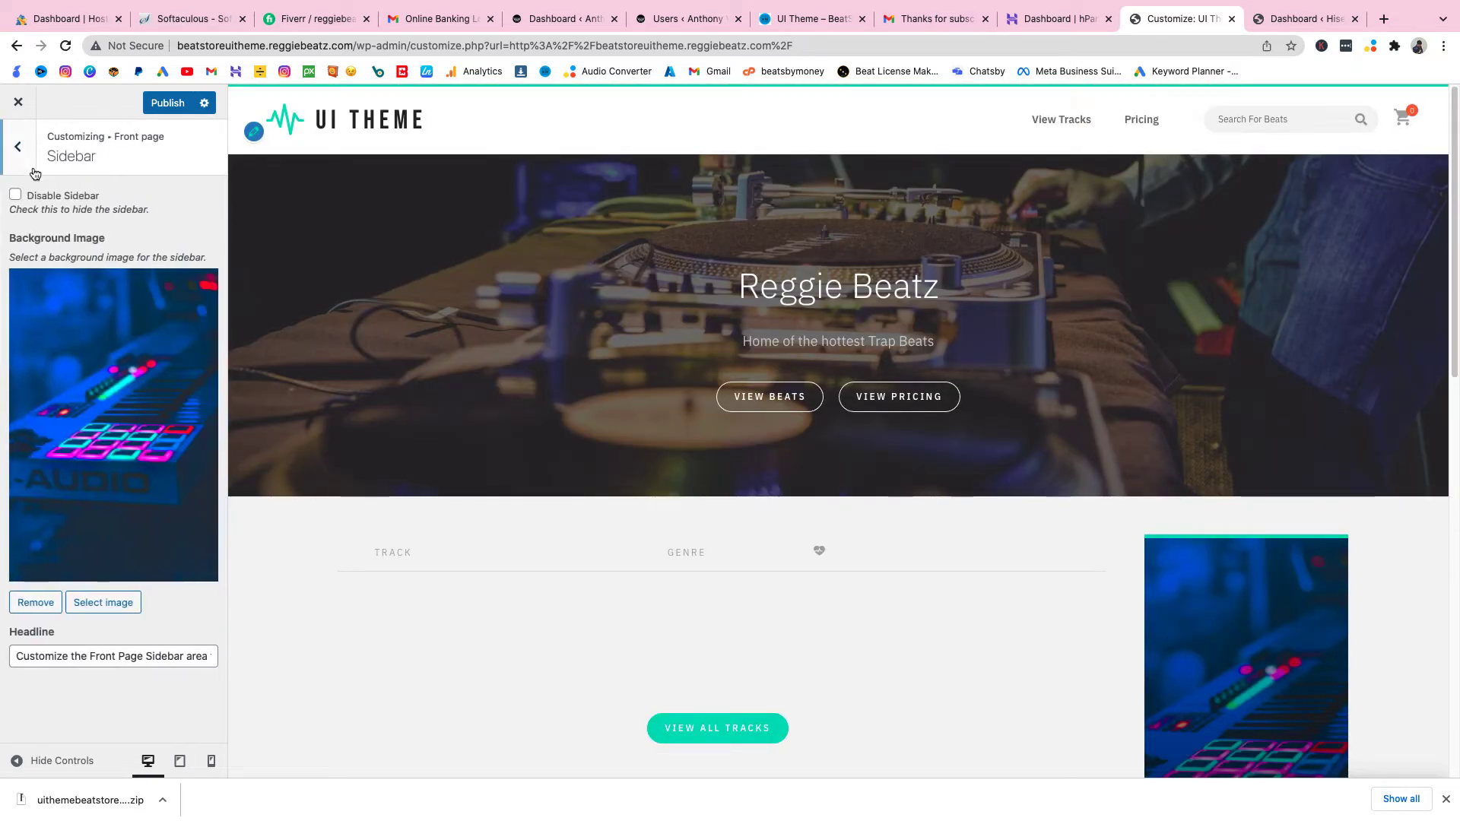
click(33, 171)
click(59, 301)
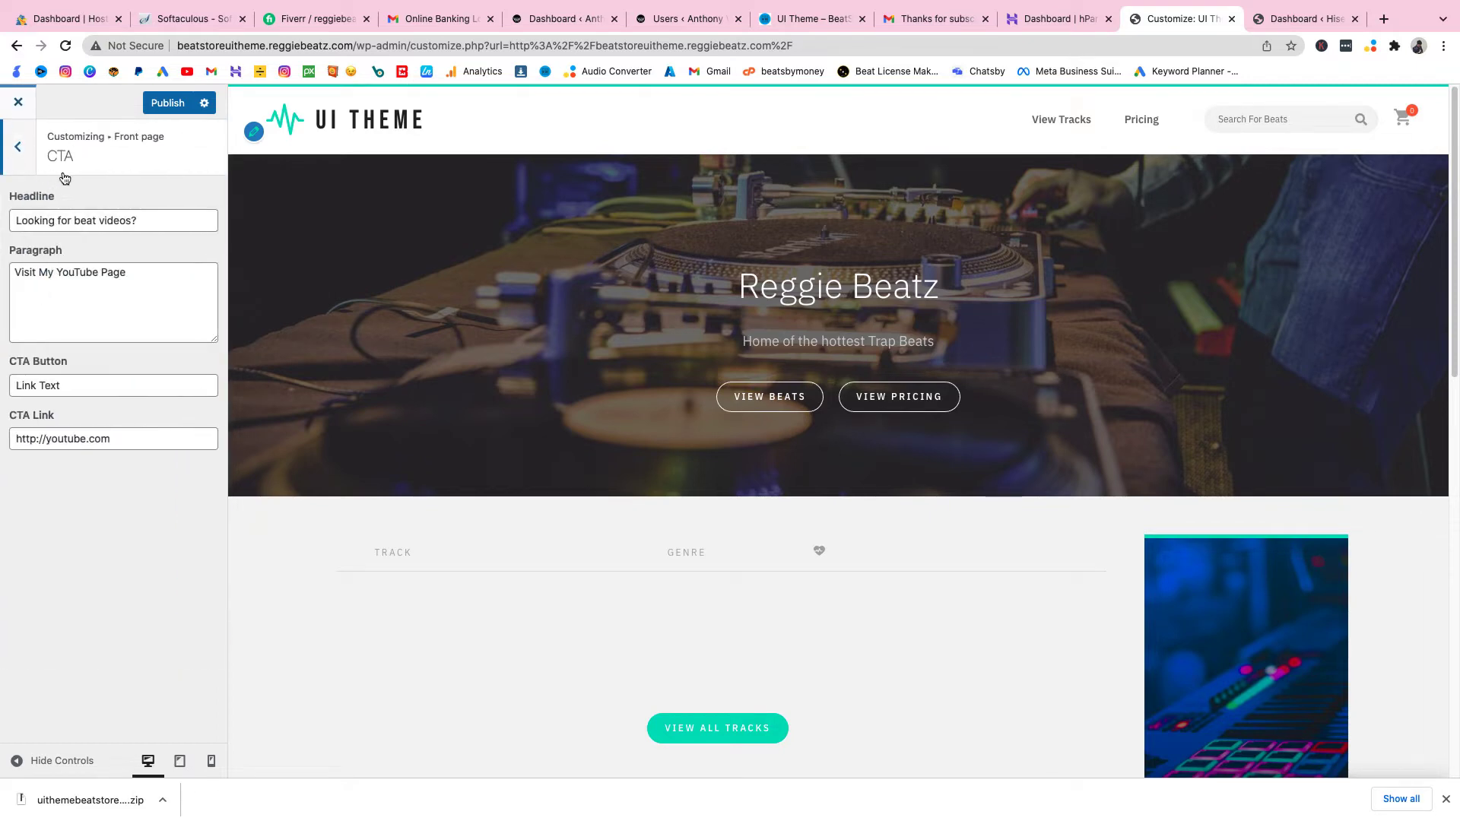
scroll(730, 495, down, 10)
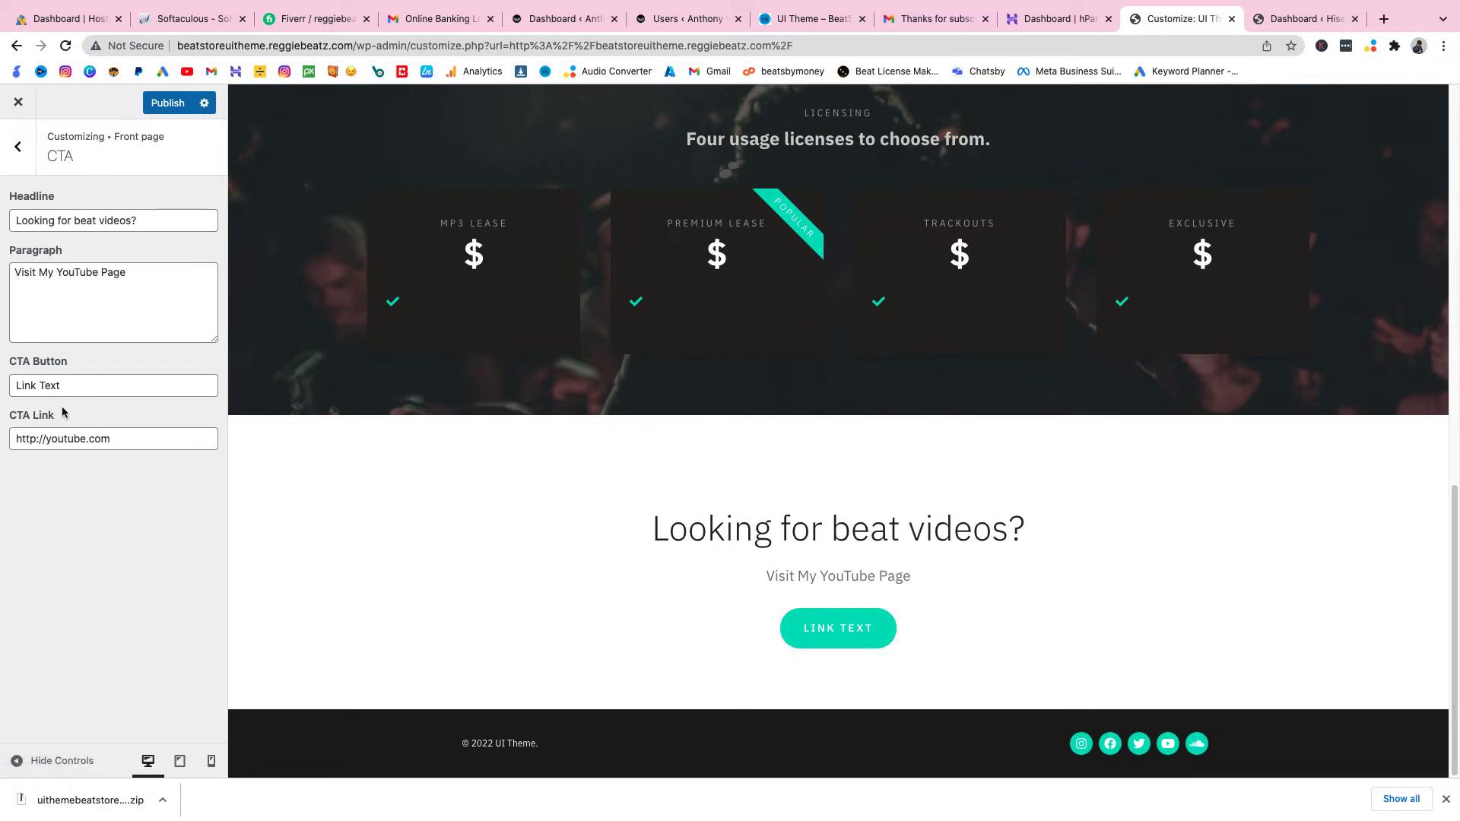
triple_click(162, 228)
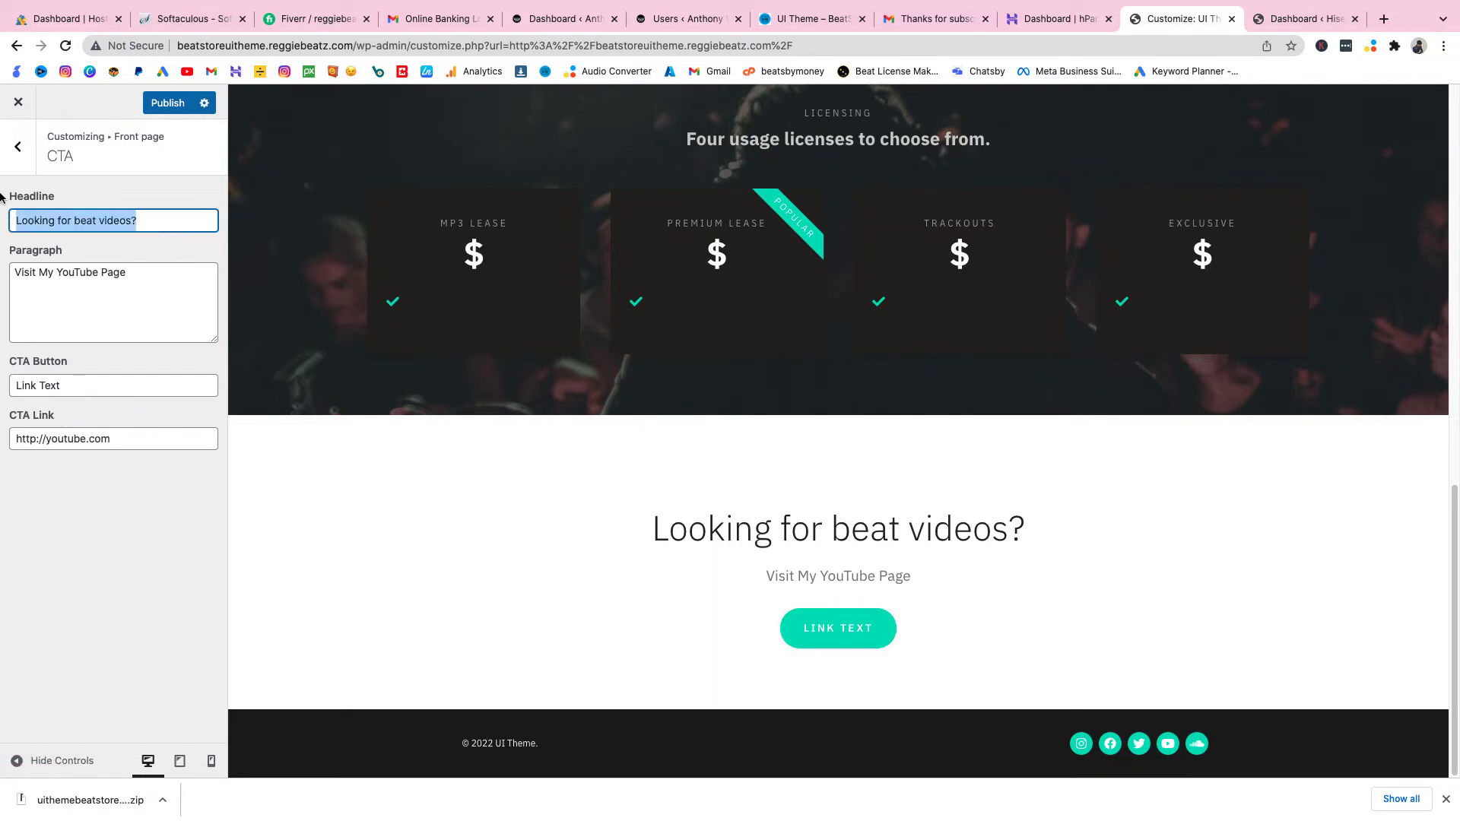
text(Custom Neat)
key(BackSpace)
key(BackSpace)
key(BackSpace)
key(BackSpace)
text(Beat)
Step: Set the front page CTA button text to "Request Beat" and clear the CTA paragraph
triple_click(119, 440)
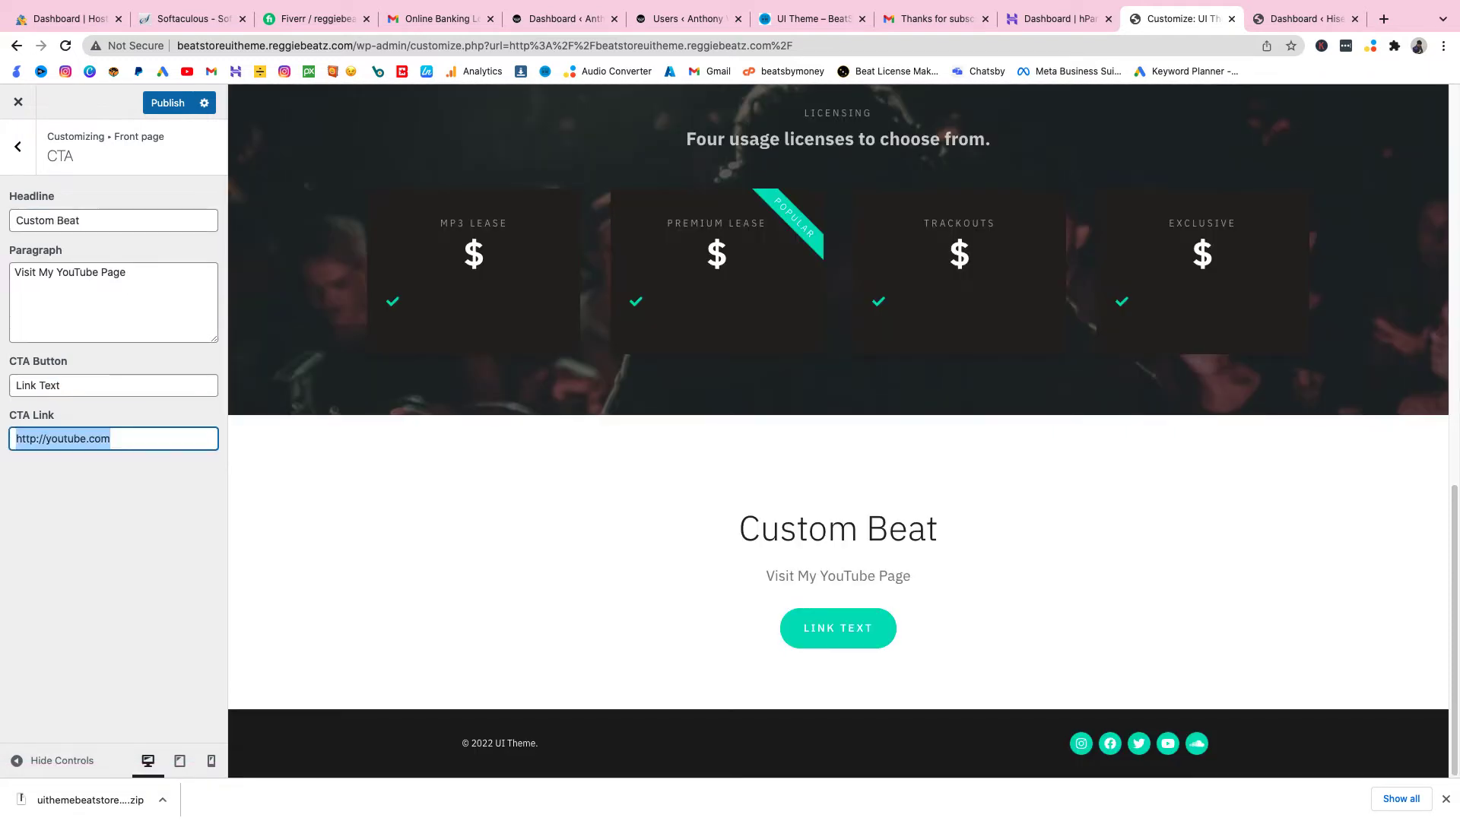
key(shift+Tab)
text(Request Beat)
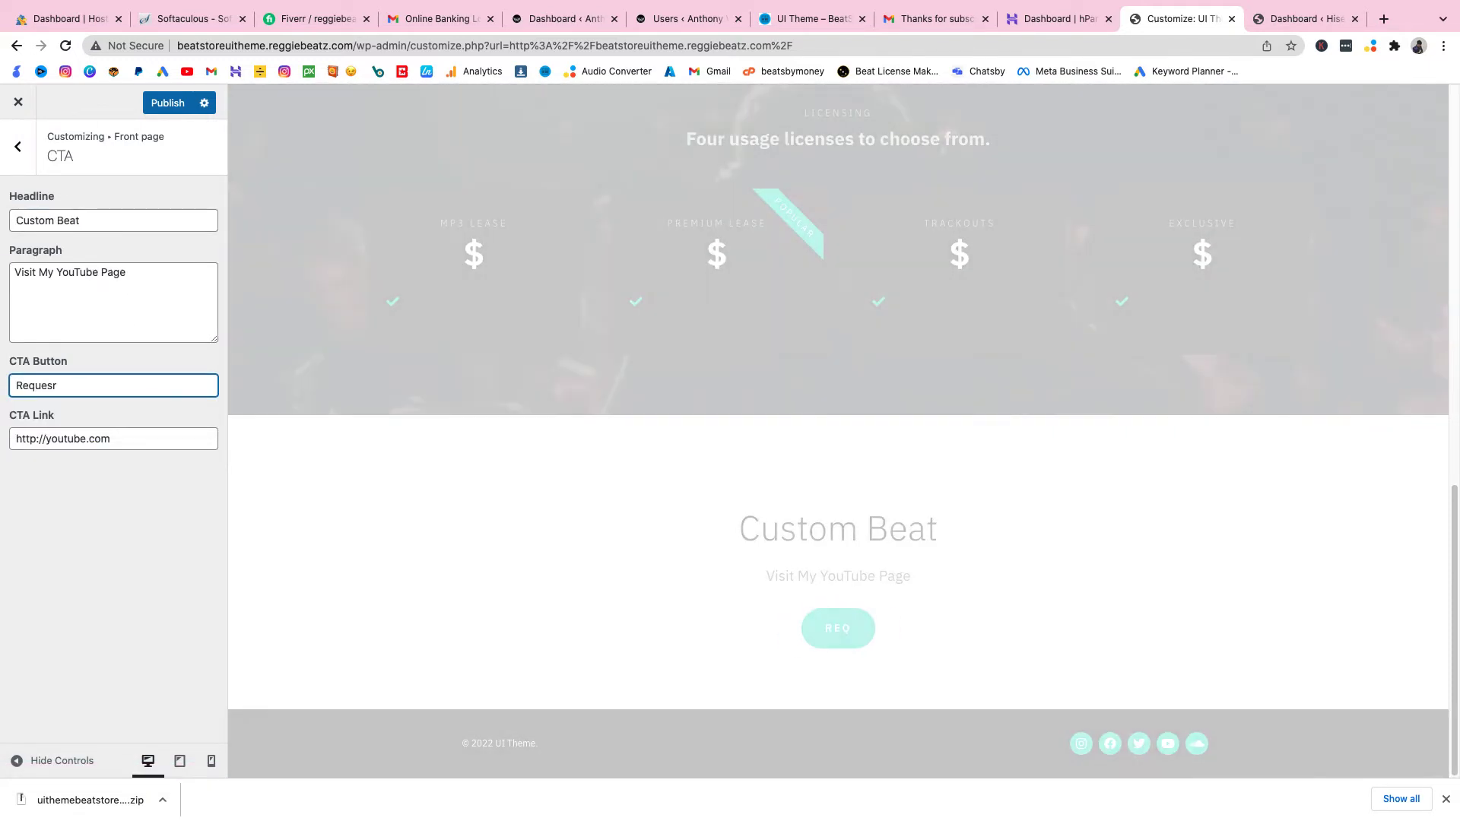
key(shift+Tab)
key(BackSpace)
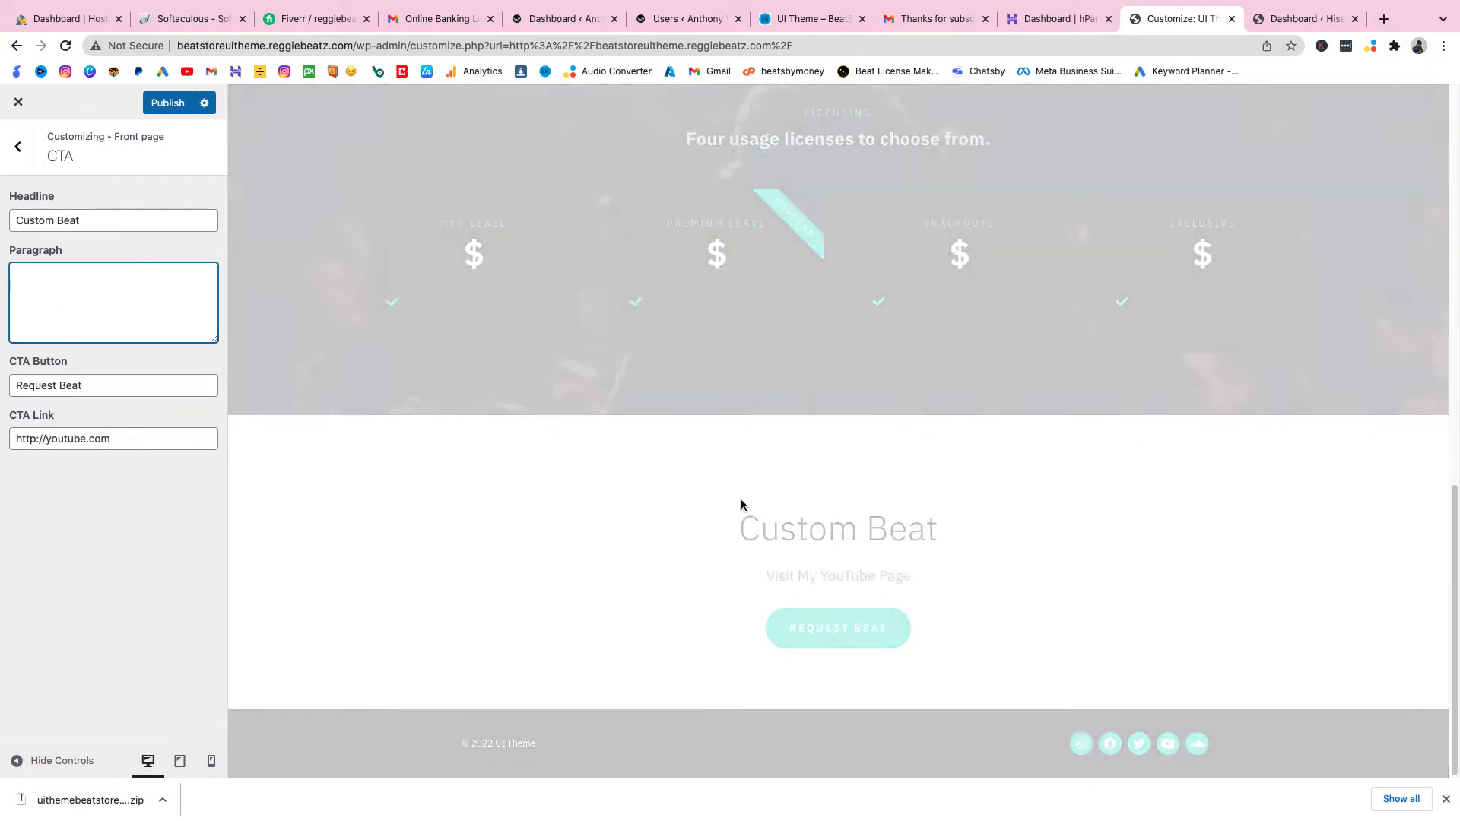
click(18, 147)
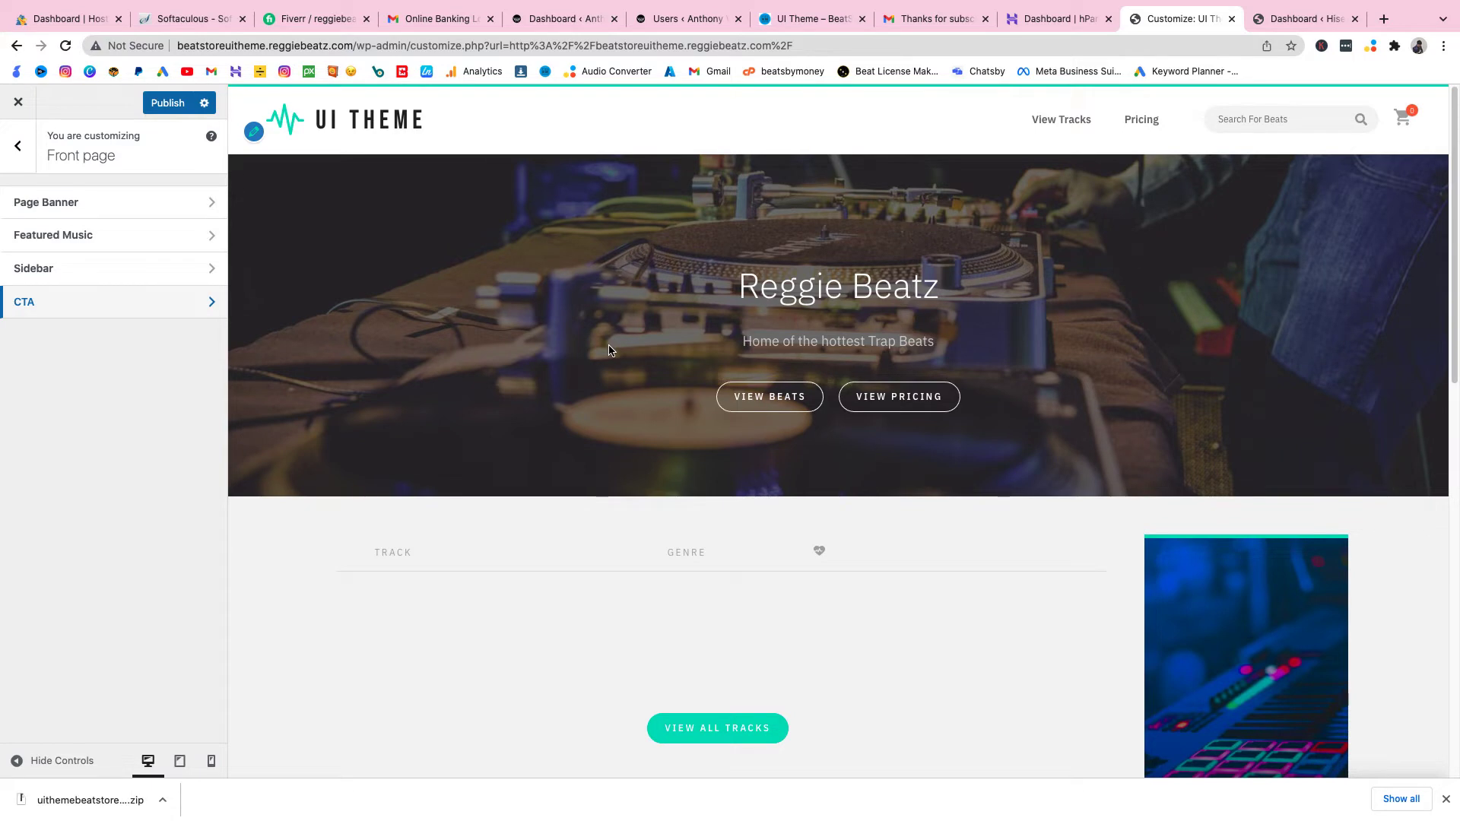
key(Escape)
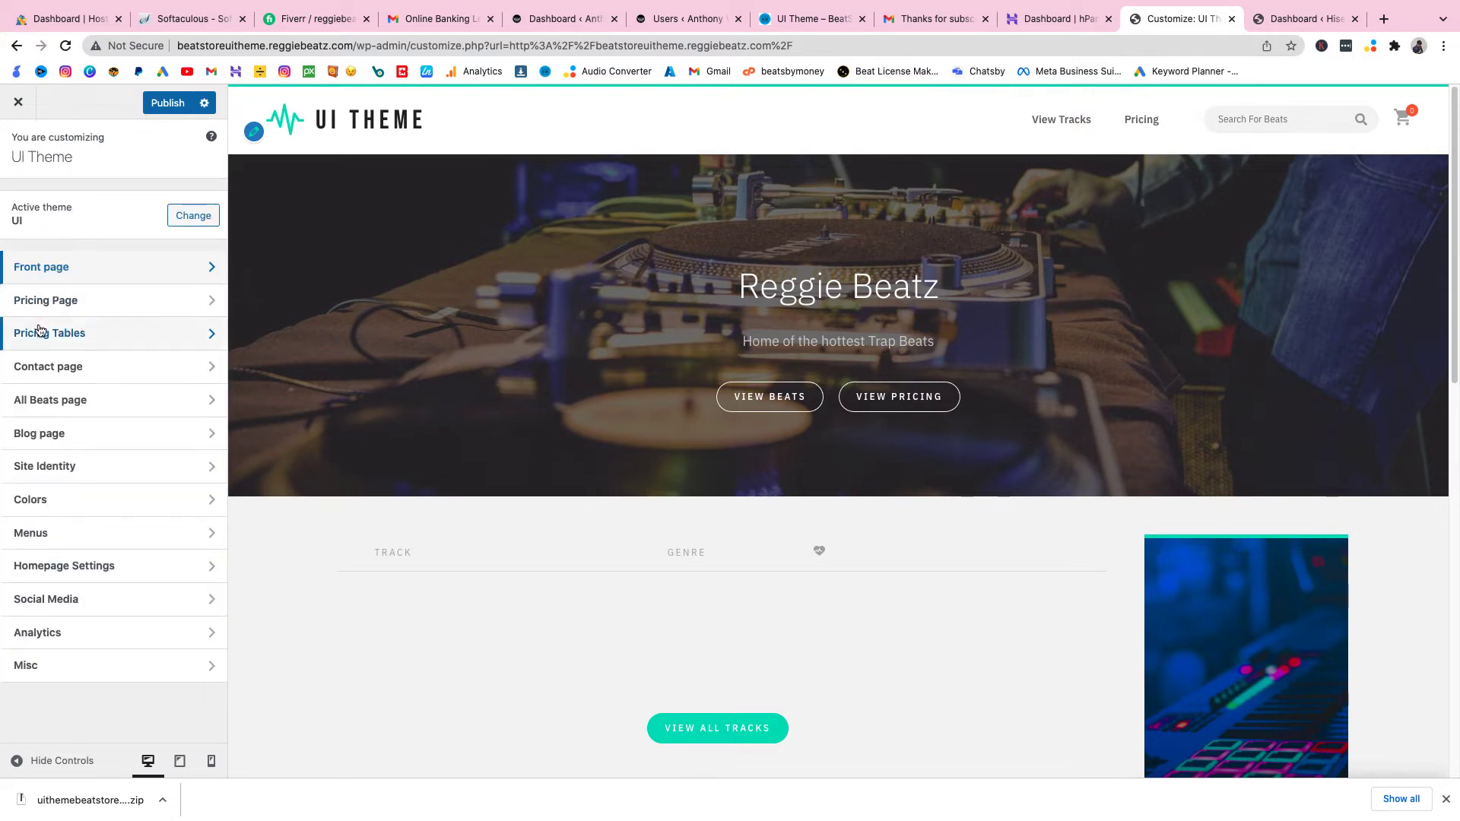
Step: In the pricing tables, set the price of the MP3 Lease in column one to $30
click(69, 333)
scroll(525, 563, down, 8)
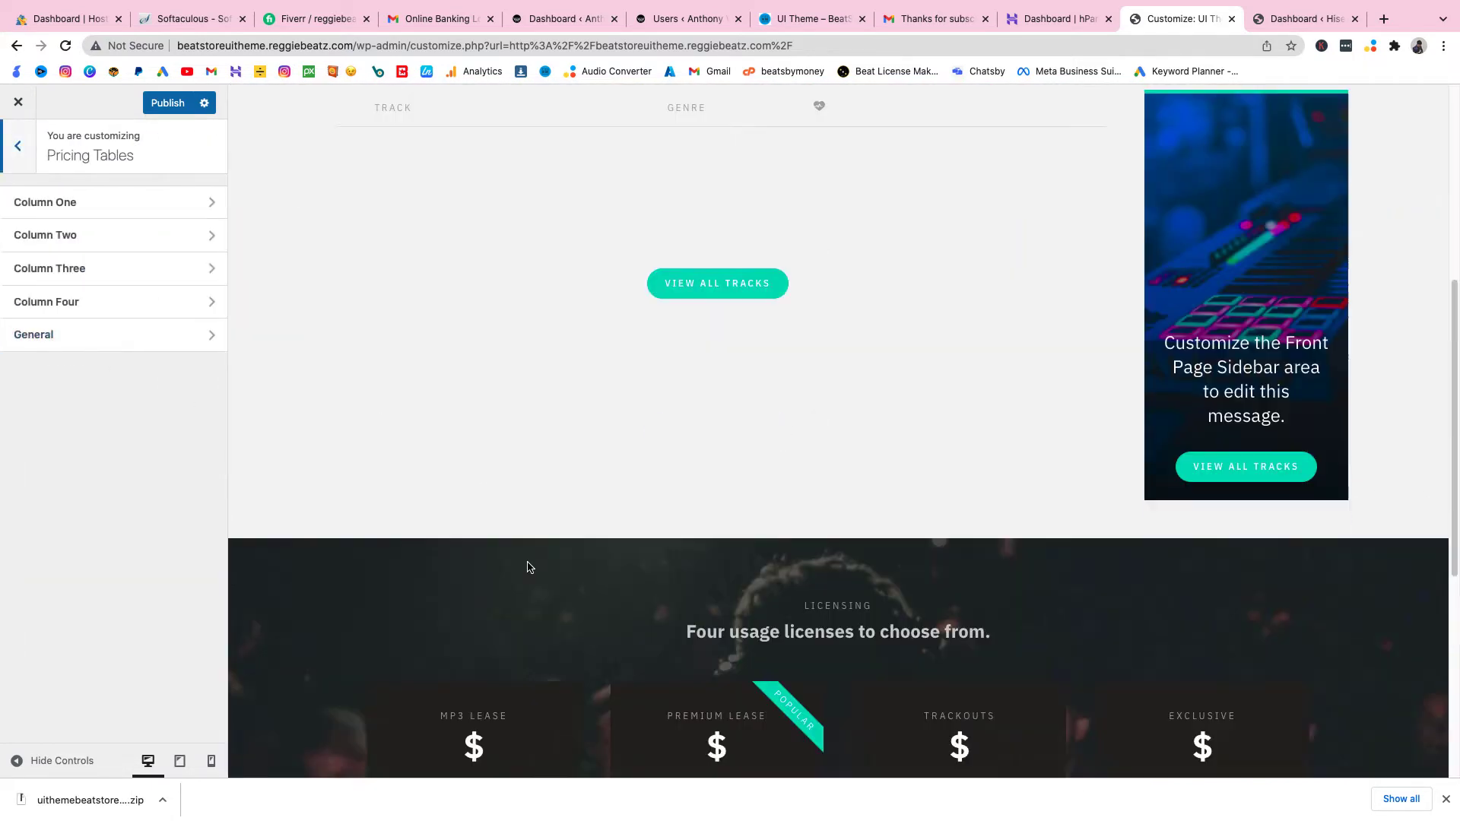
click(117, 205)
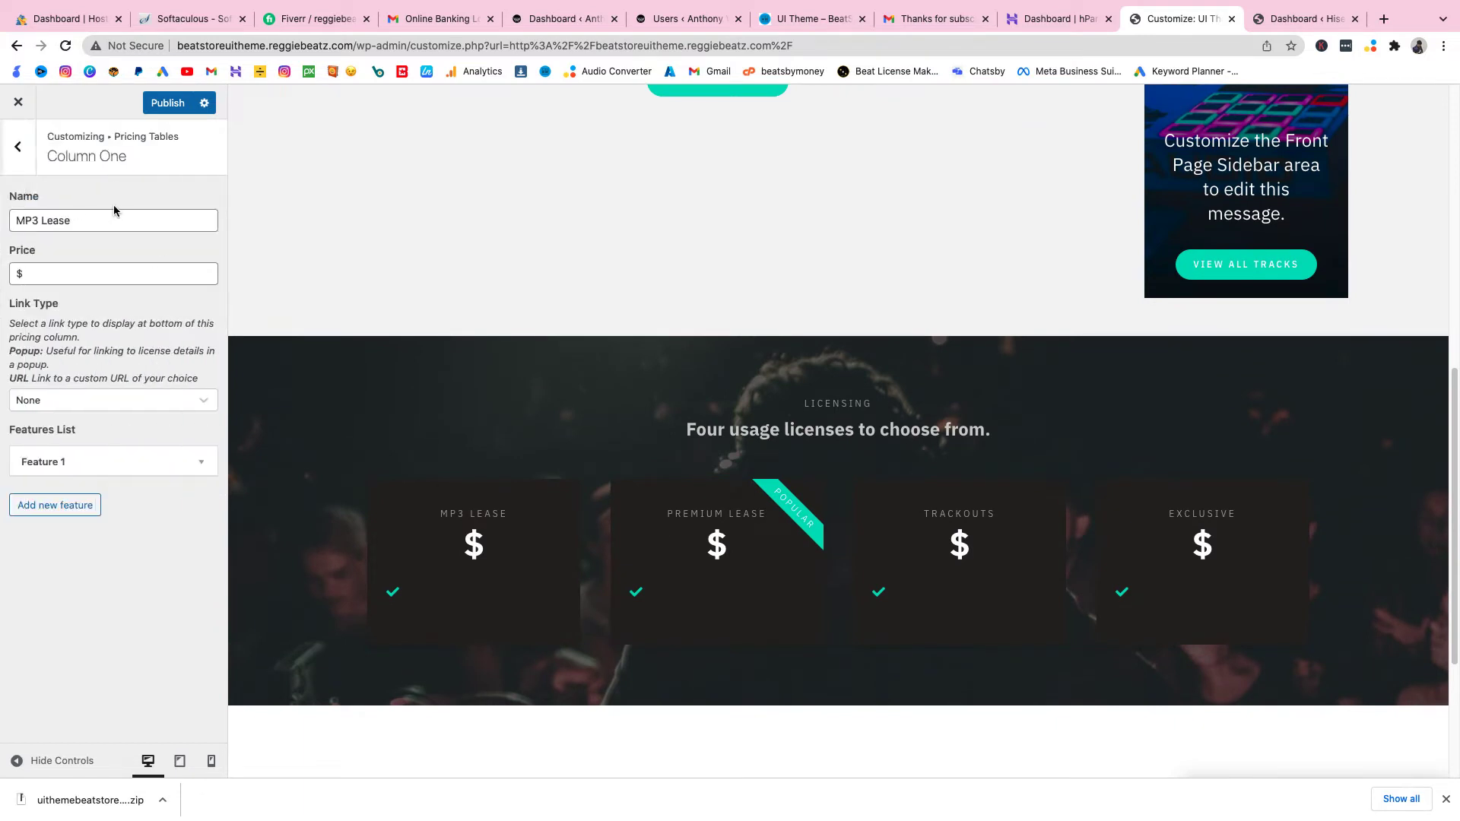
click(13, 150)
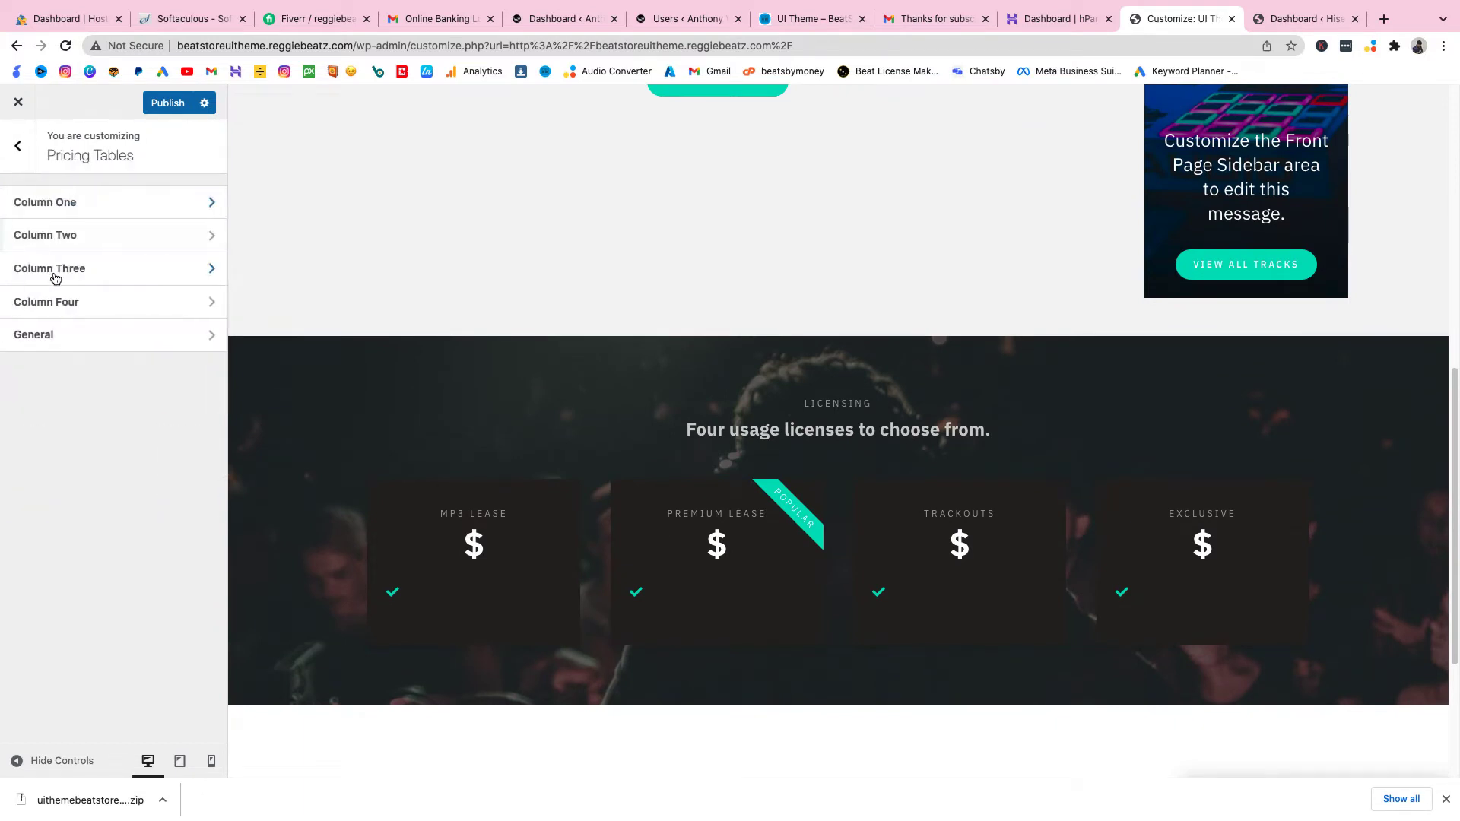
click(61, 236)
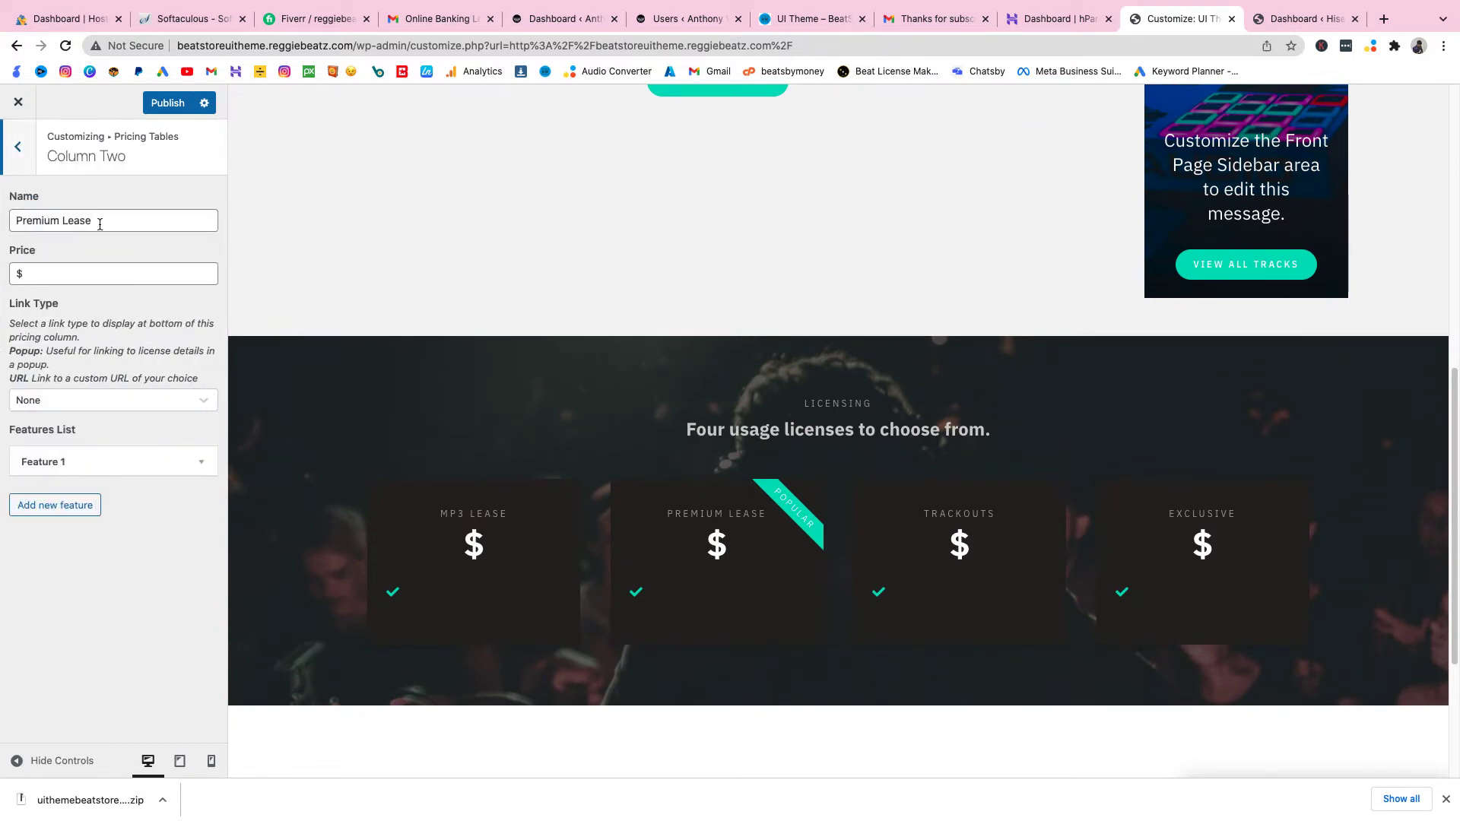
click(20, 143)
click(95, 207)
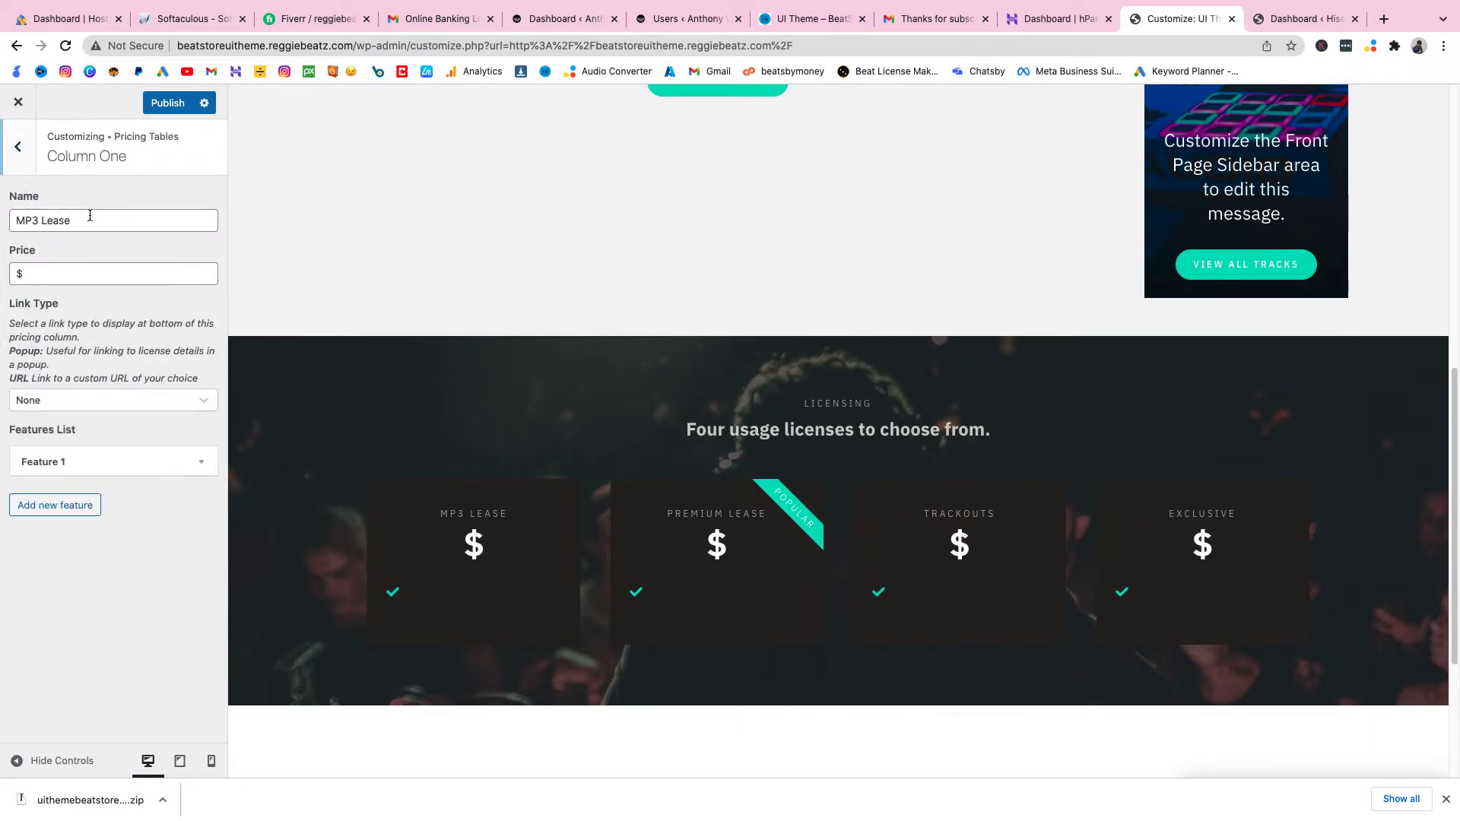
click(44, 275)
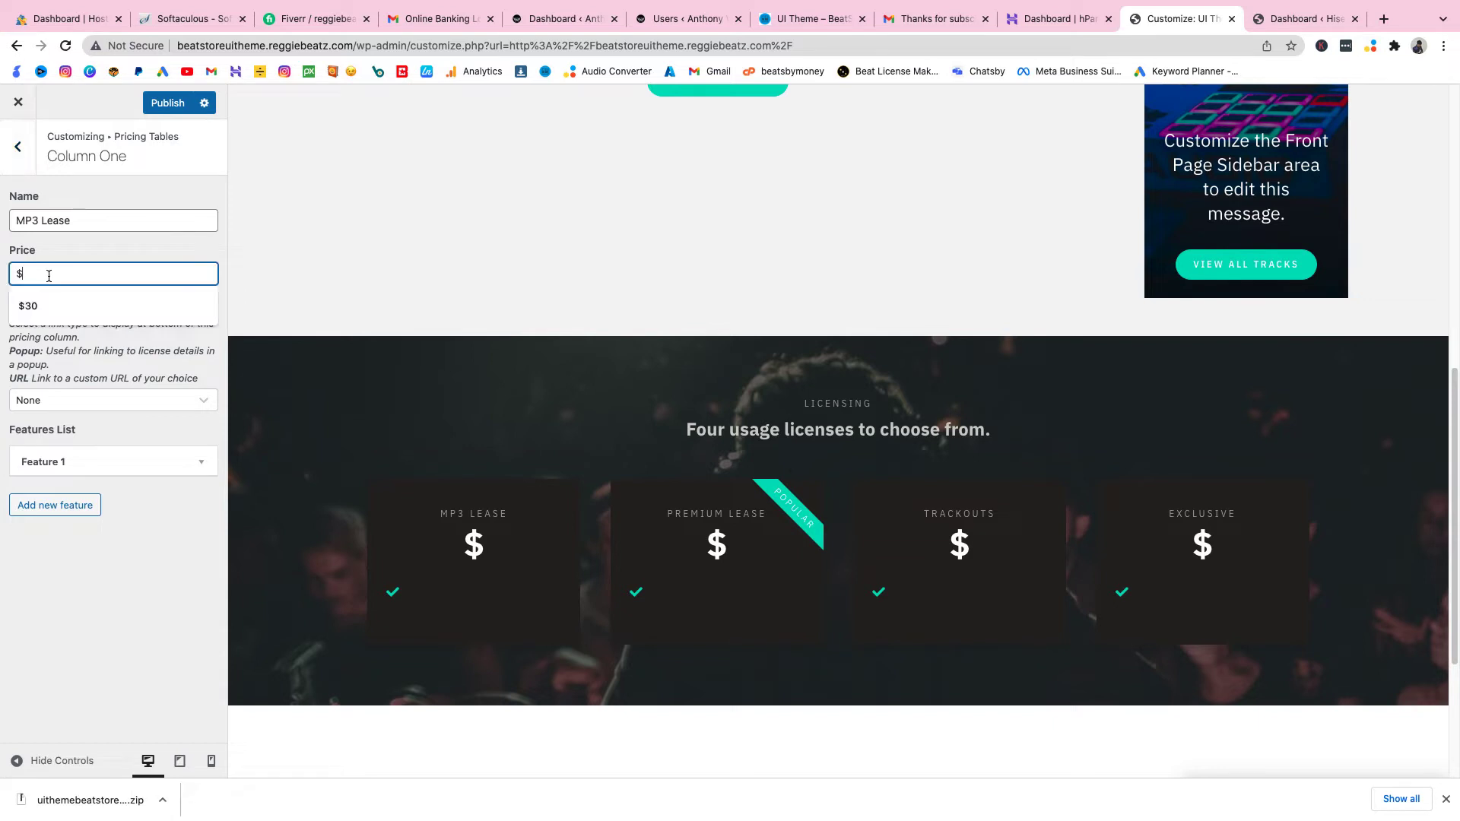
click(45, 306)
click(18, 147)
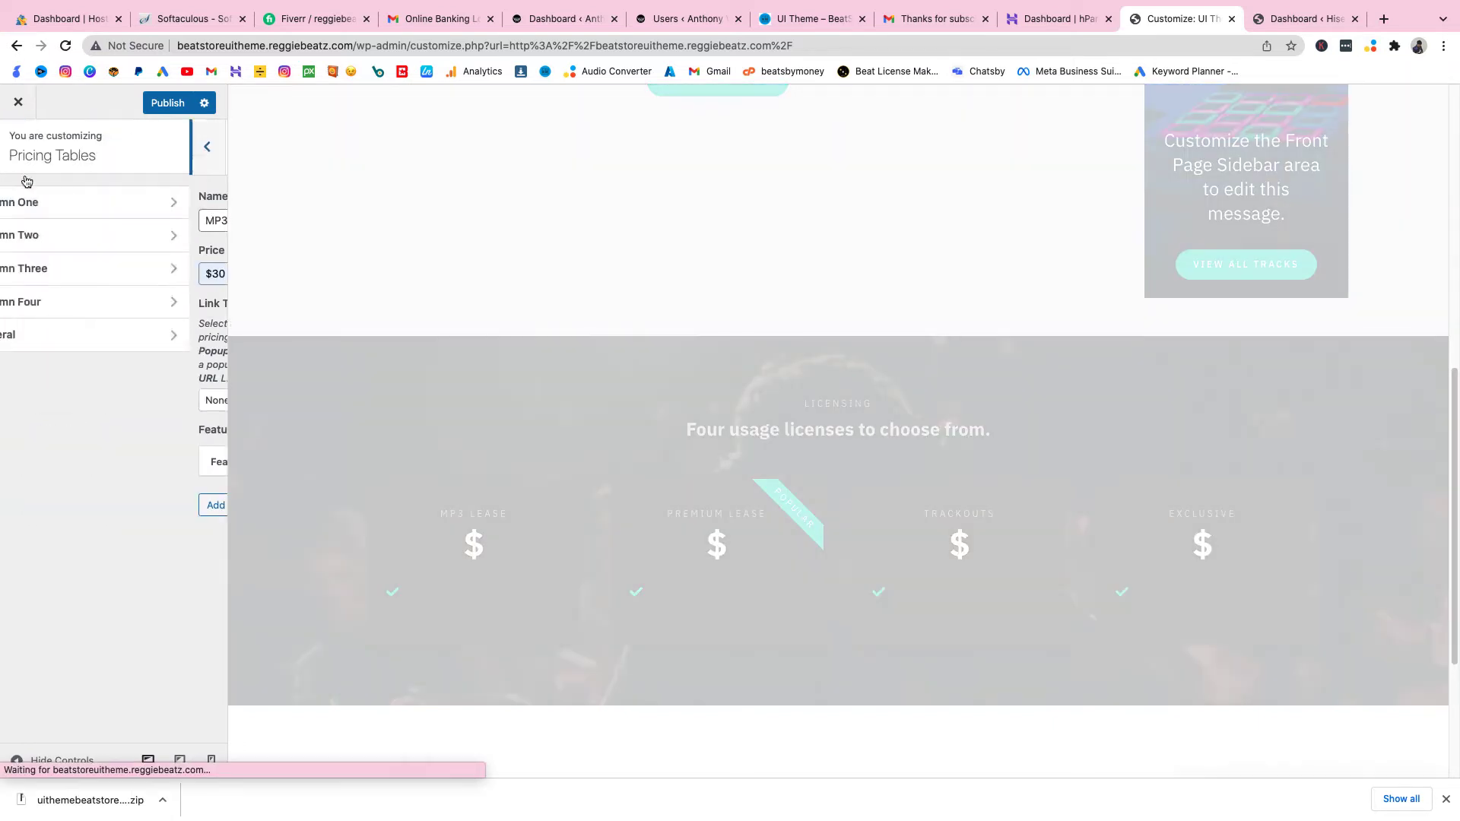
Step: Set the price of the Premium Lease in pricing column two to $50
click(76, 236)
click(90, 270)
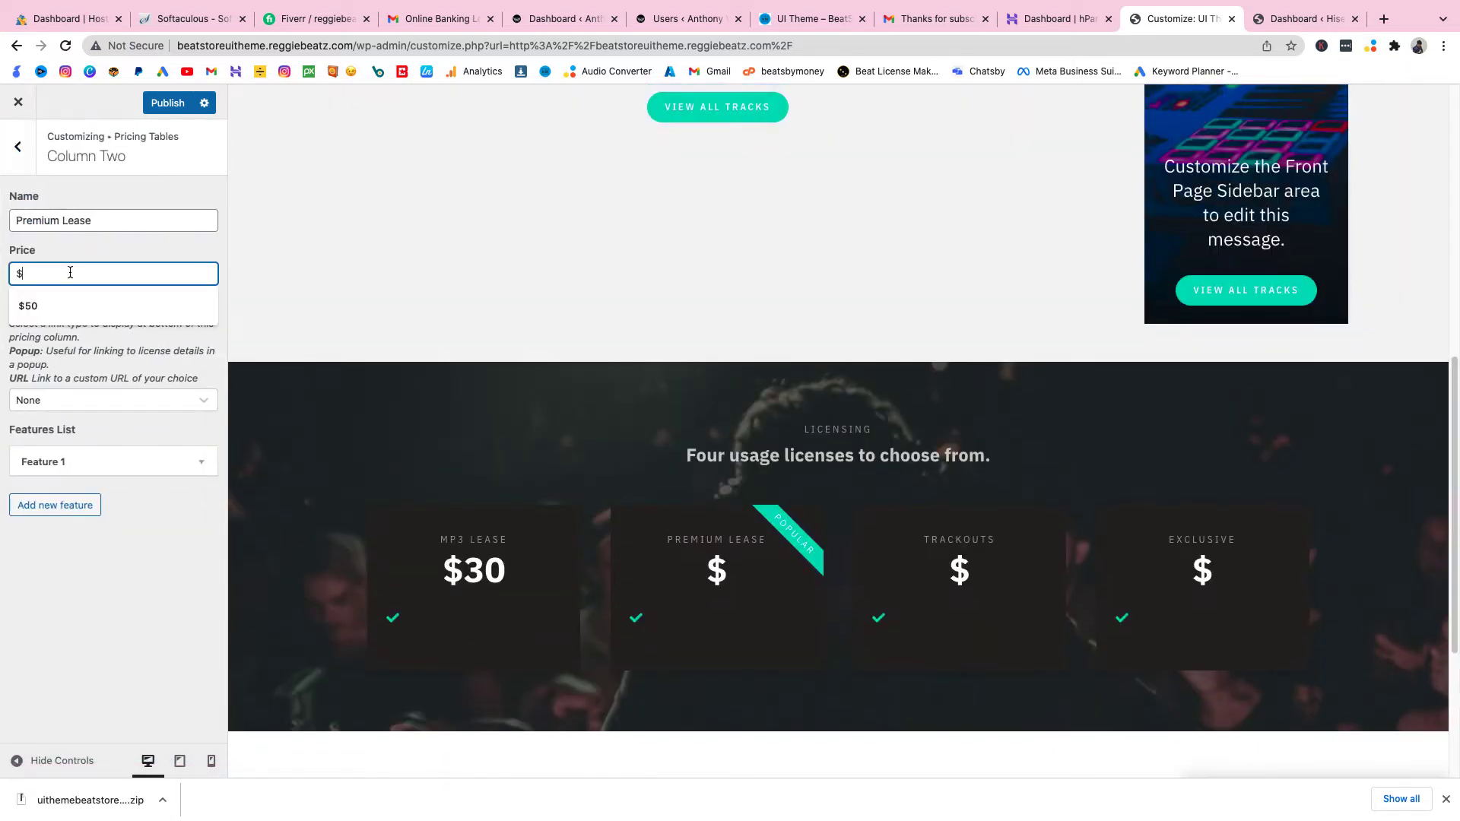
text(50)
click(22, 169)
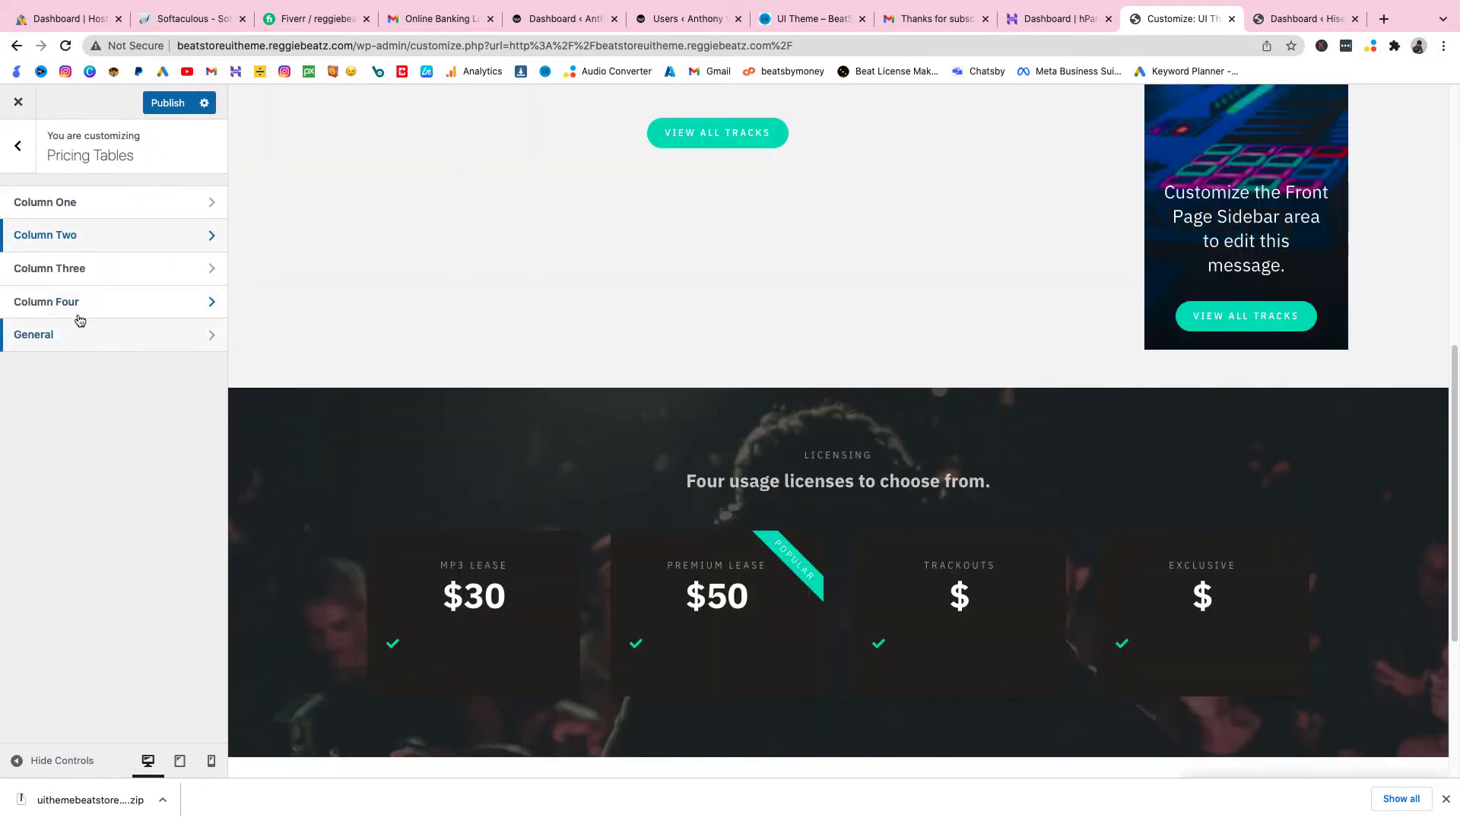
Step: Set the price of the Trackouts license in pricing column three to $200
click(79, 267)
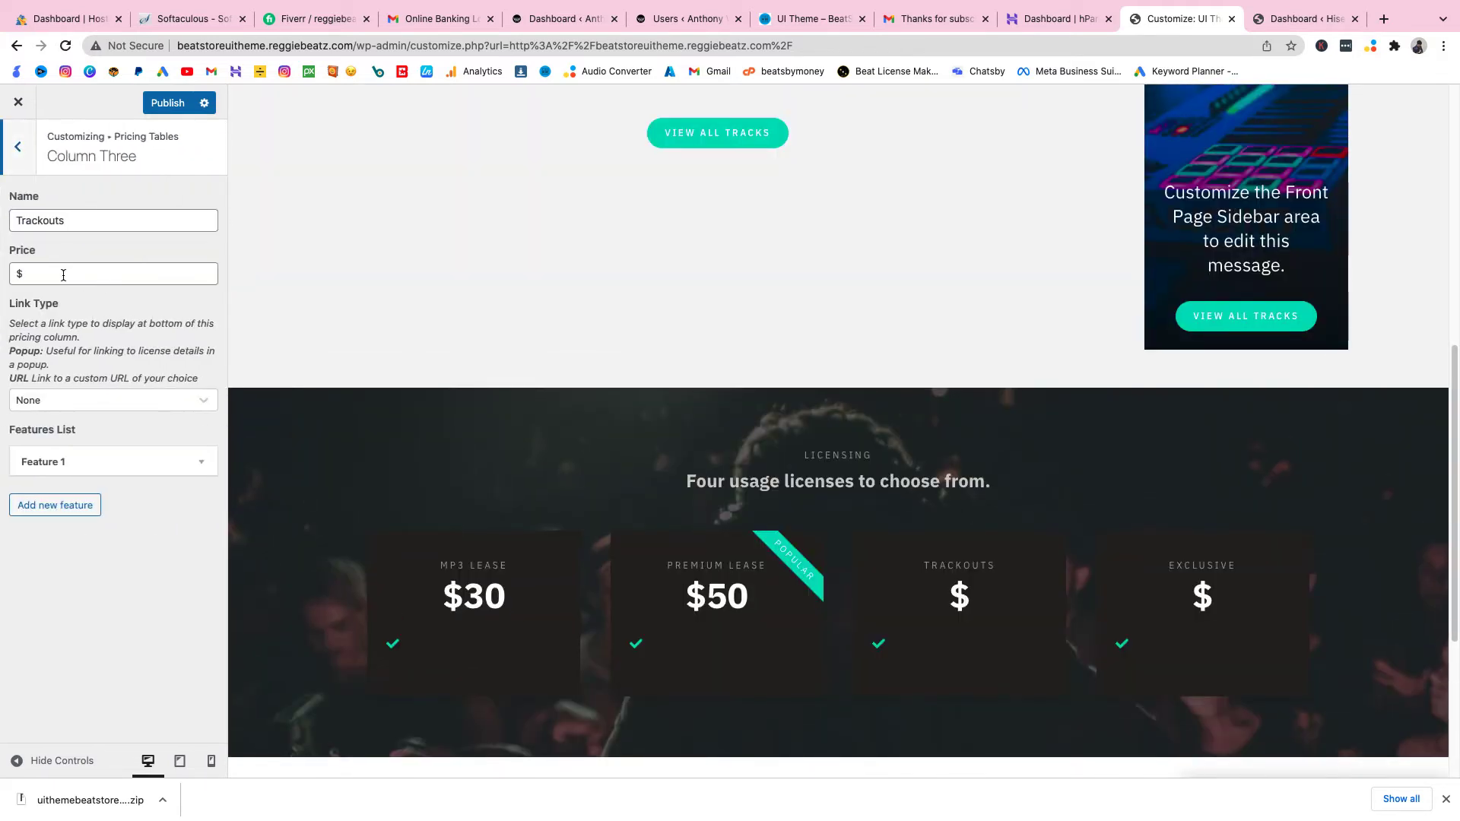
click(63, 274)
click(38, 306)
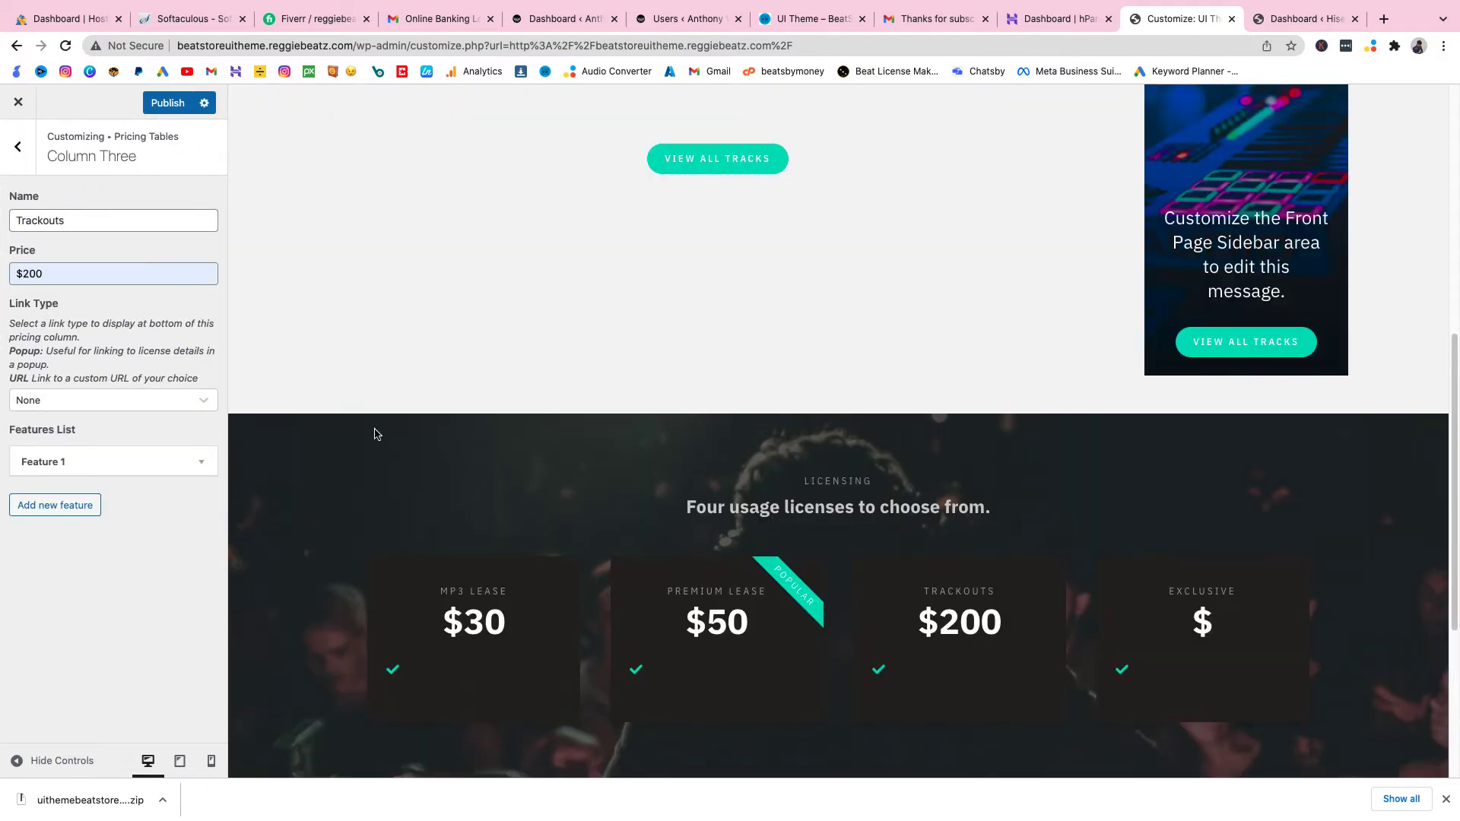
click(17, 146)
Step: Name the first feature of the MP3 Lease pricing column "MP3 File"
click(98, 203)
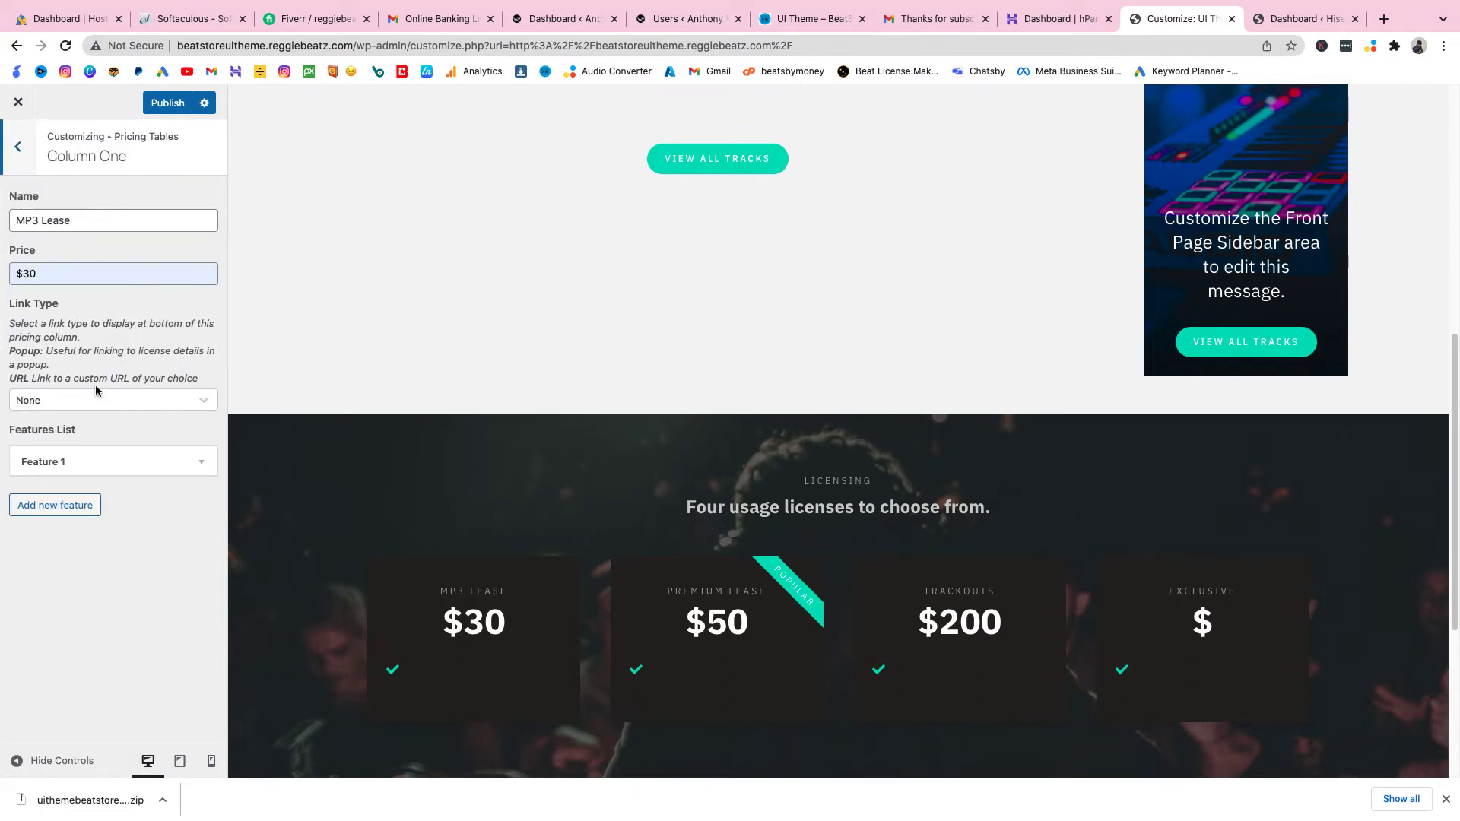
click(84, 461)
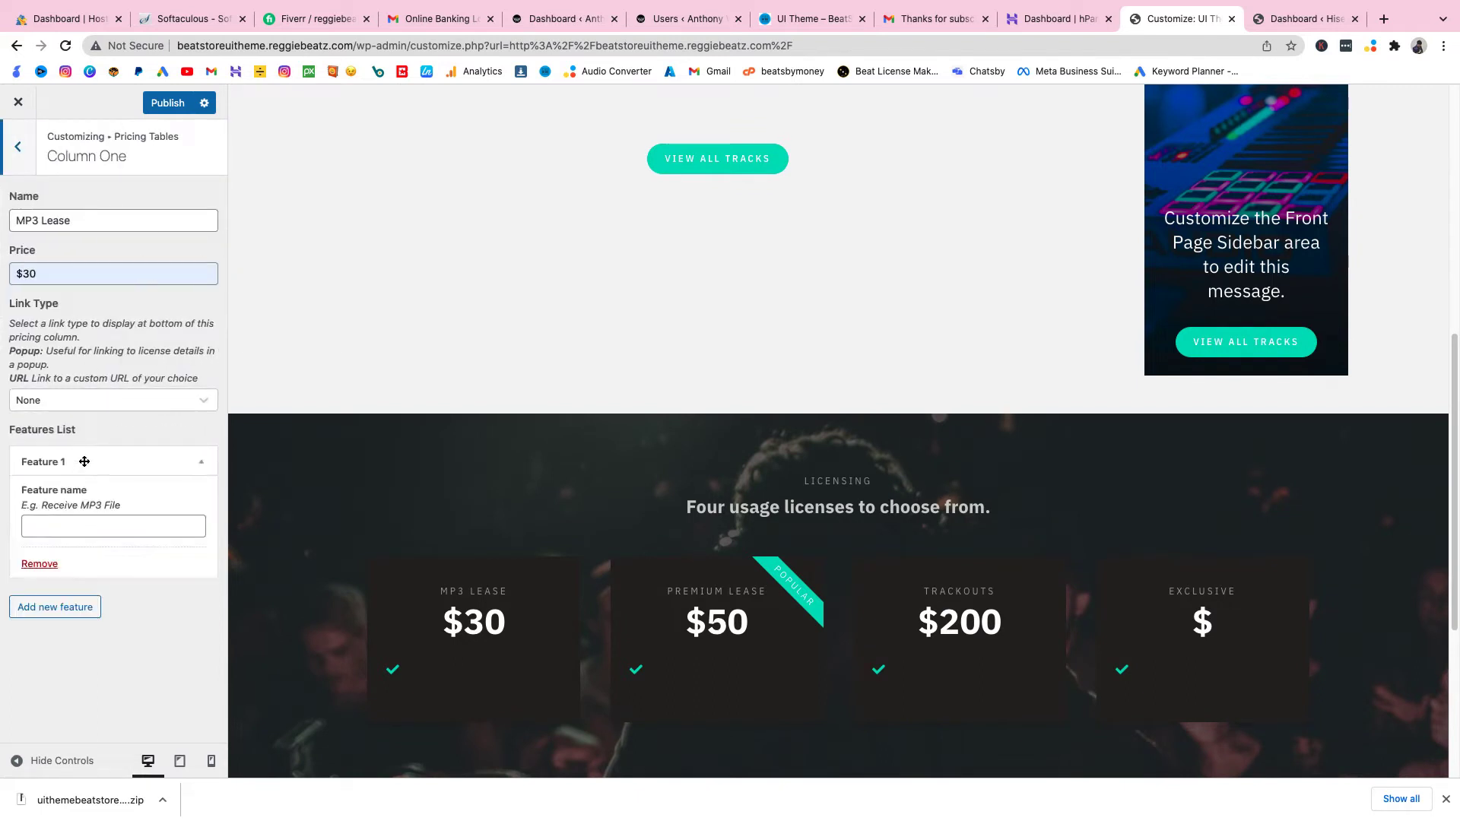
click(104, 526)
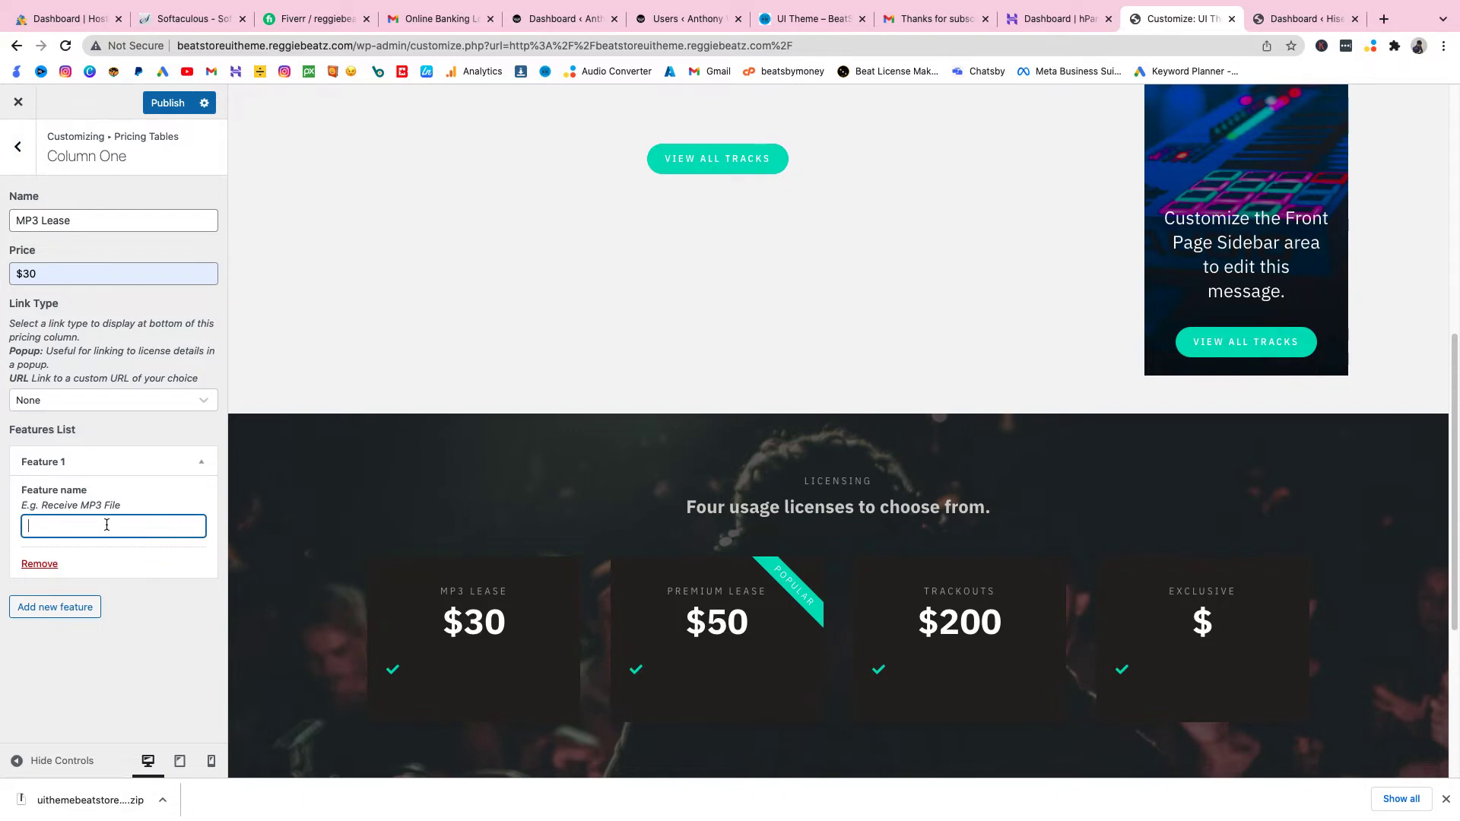
text(MP3 )
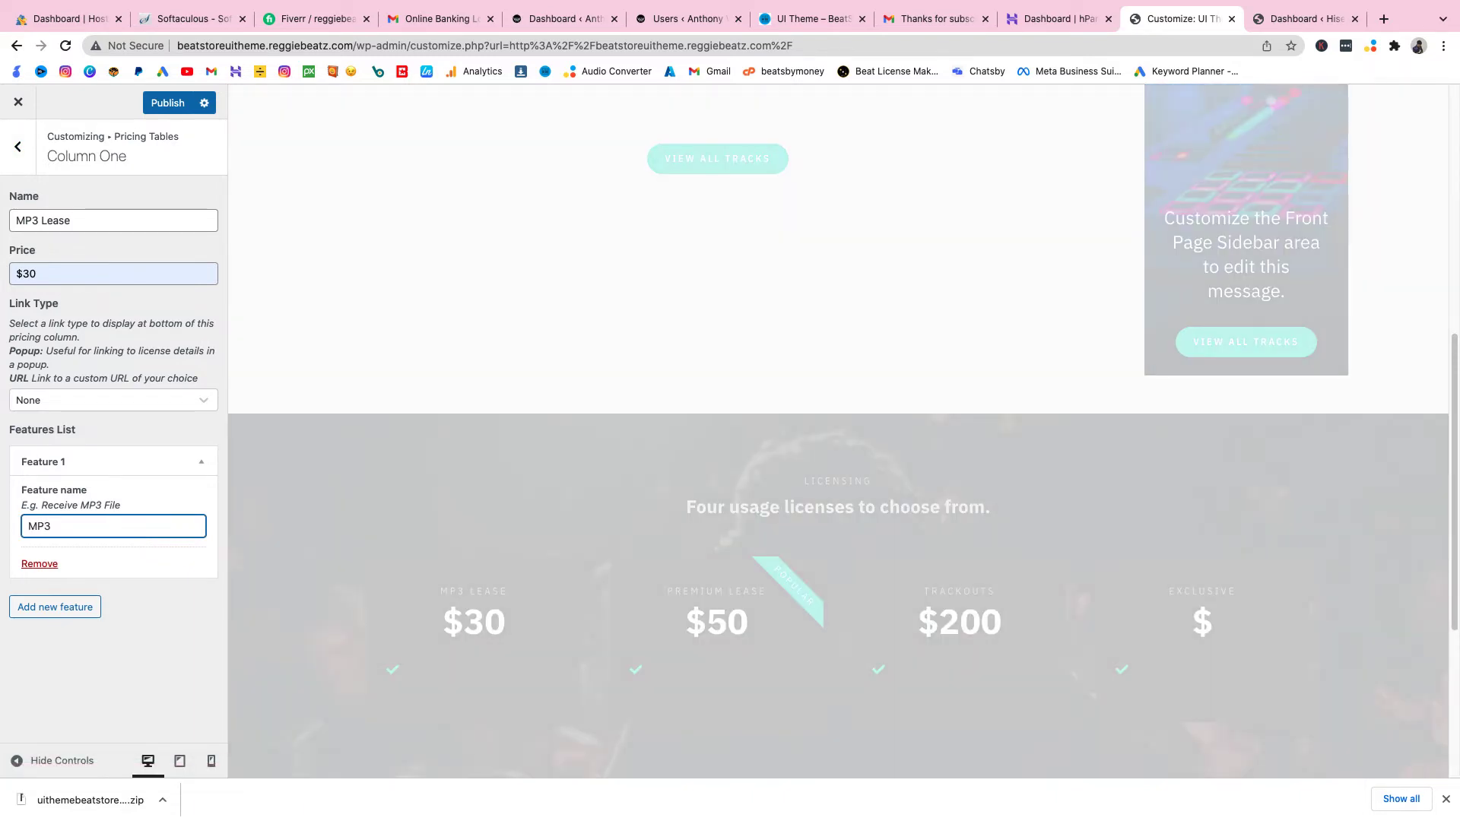
text(3)
key(BackSpace)
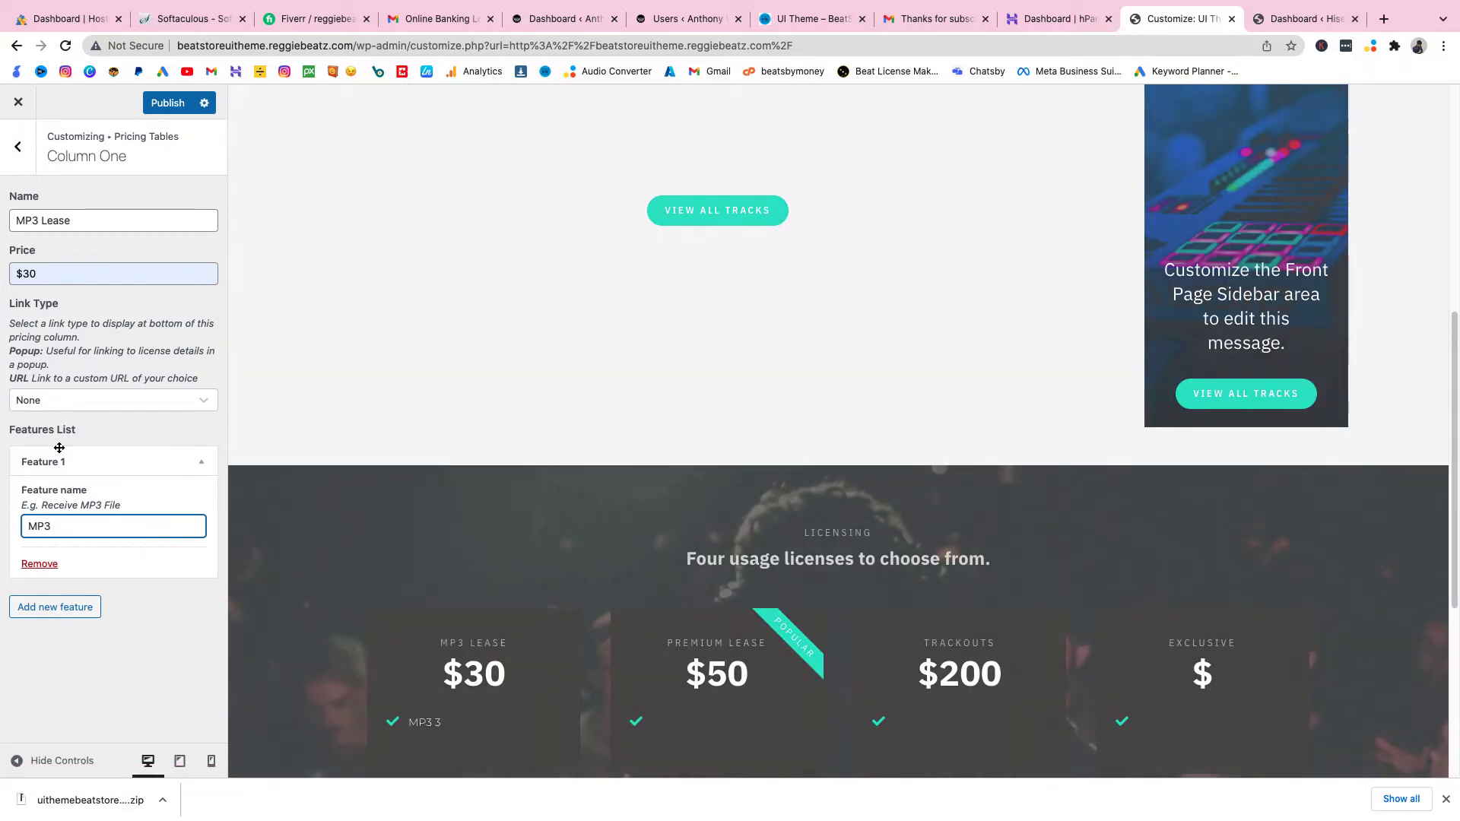
text(File)
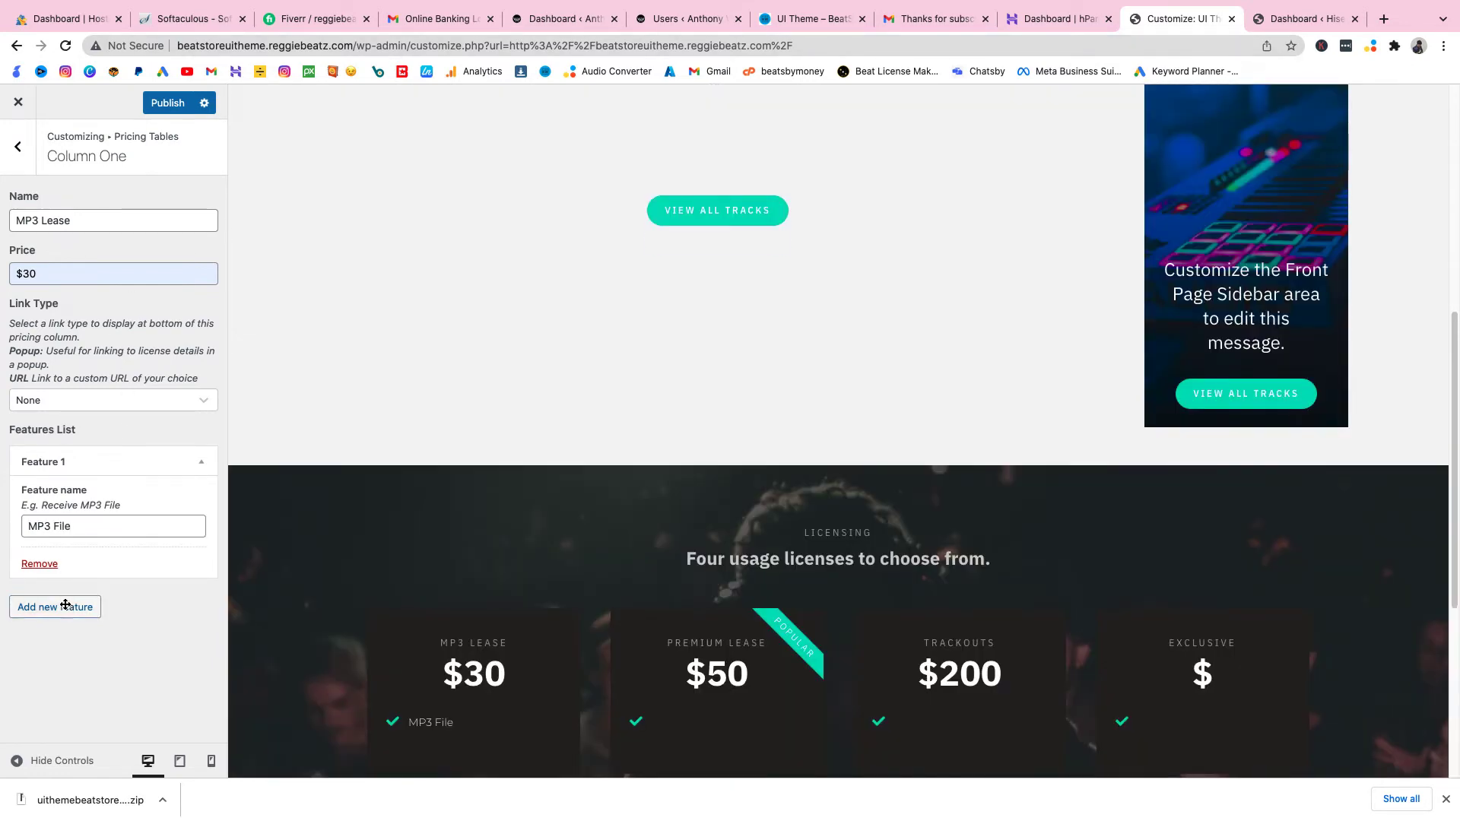
Step: Add a second feature named "10 000 Streams" to the MP3 Lease pricing column
click(69, 606)
click(76, 664)
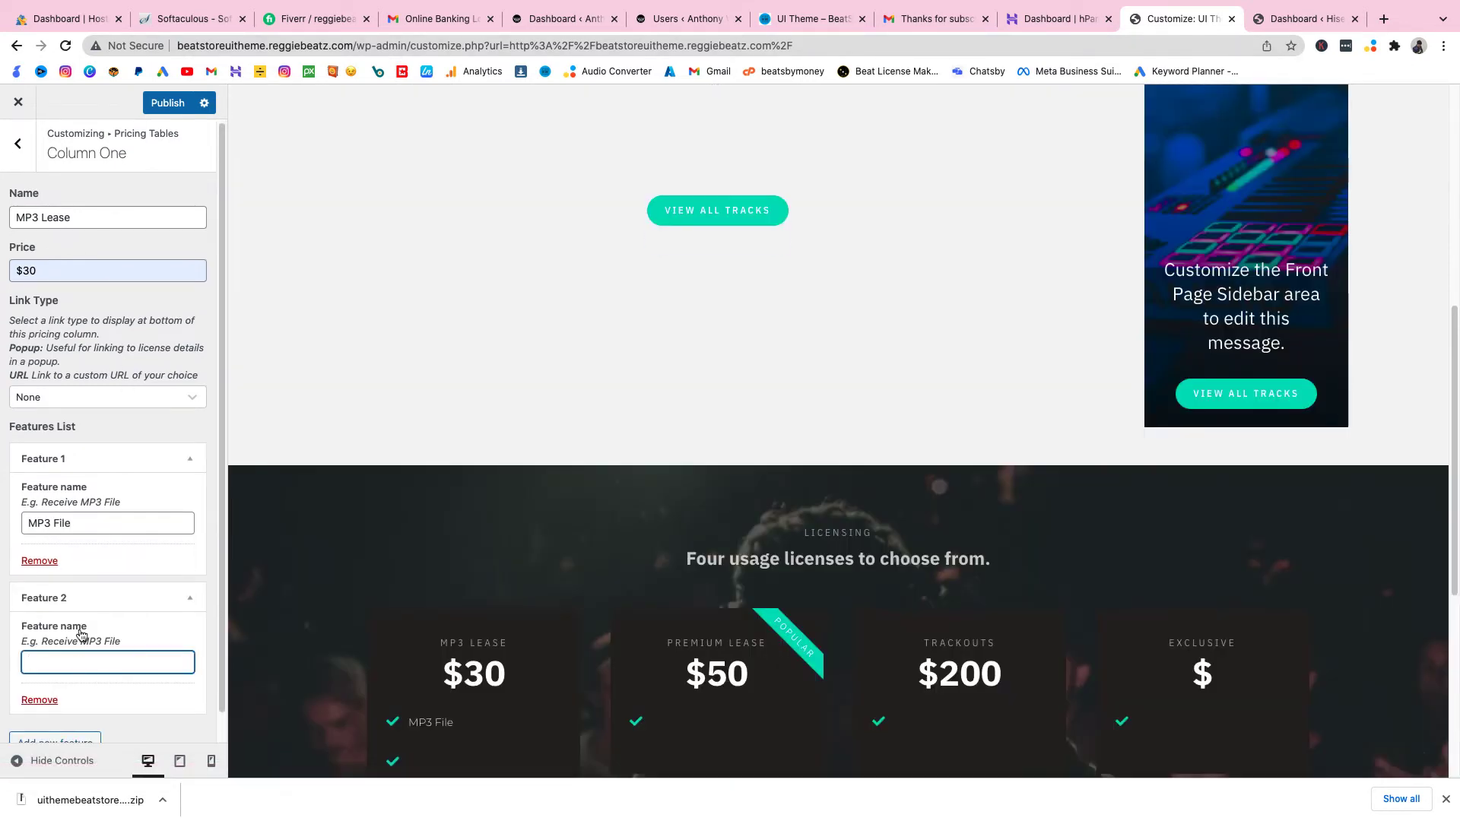
text(10 000)
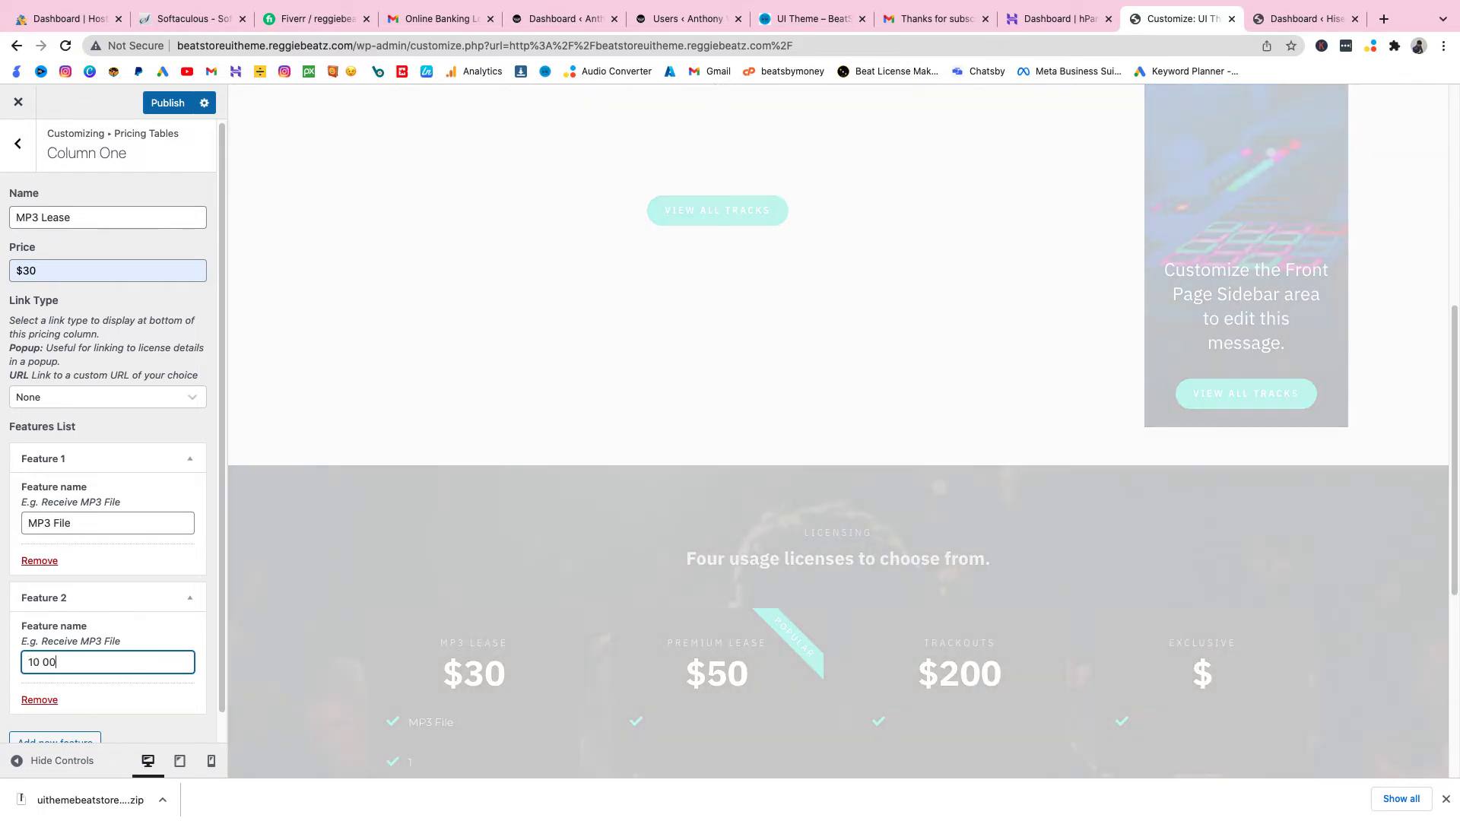
text( Streams)
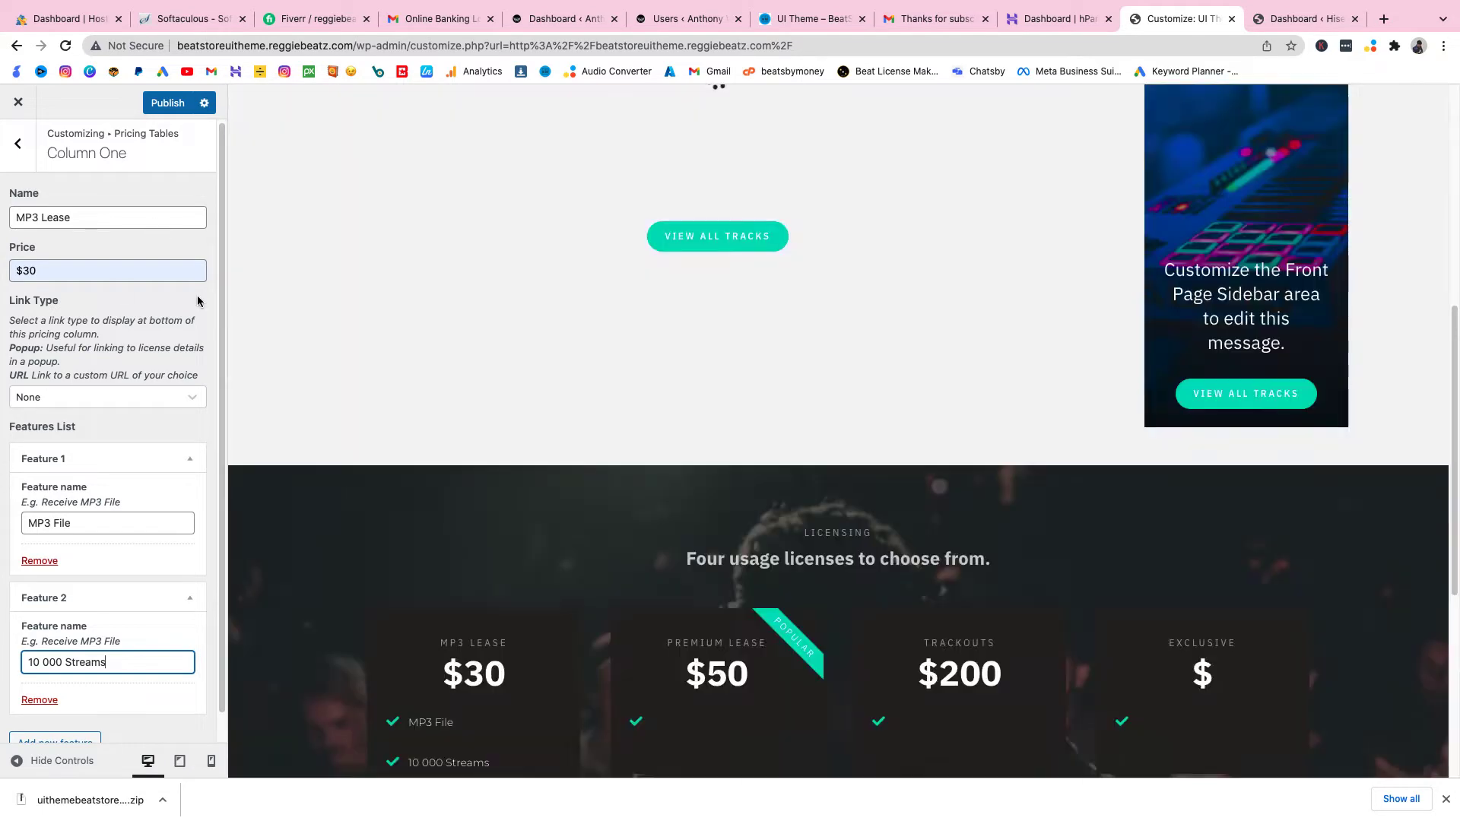
scroll(460, 525, down, 5)
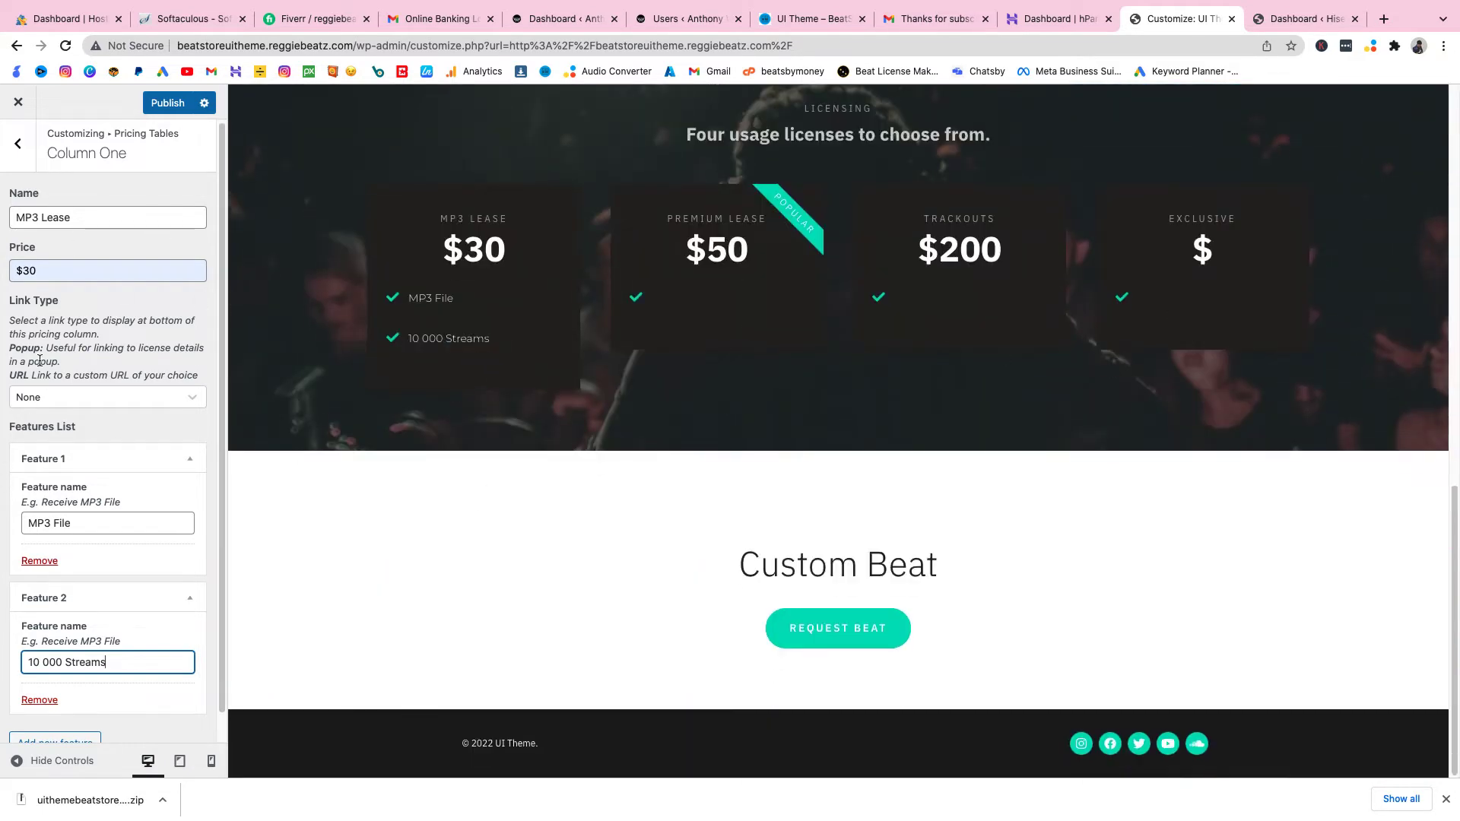
click(18, 144)
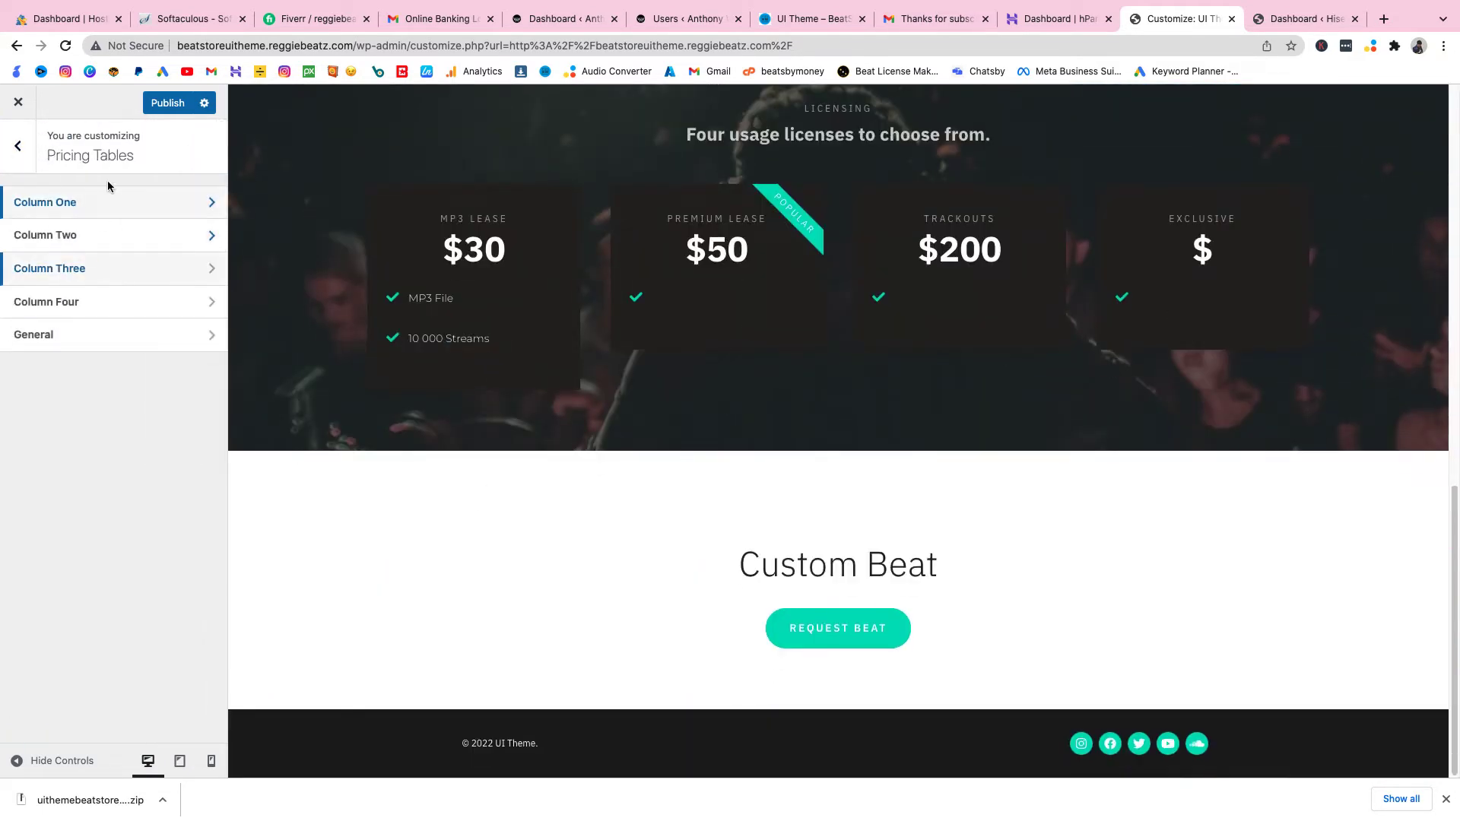
Step: Publish the customizations, close the customizer and look over the live front page
click(171, 105)
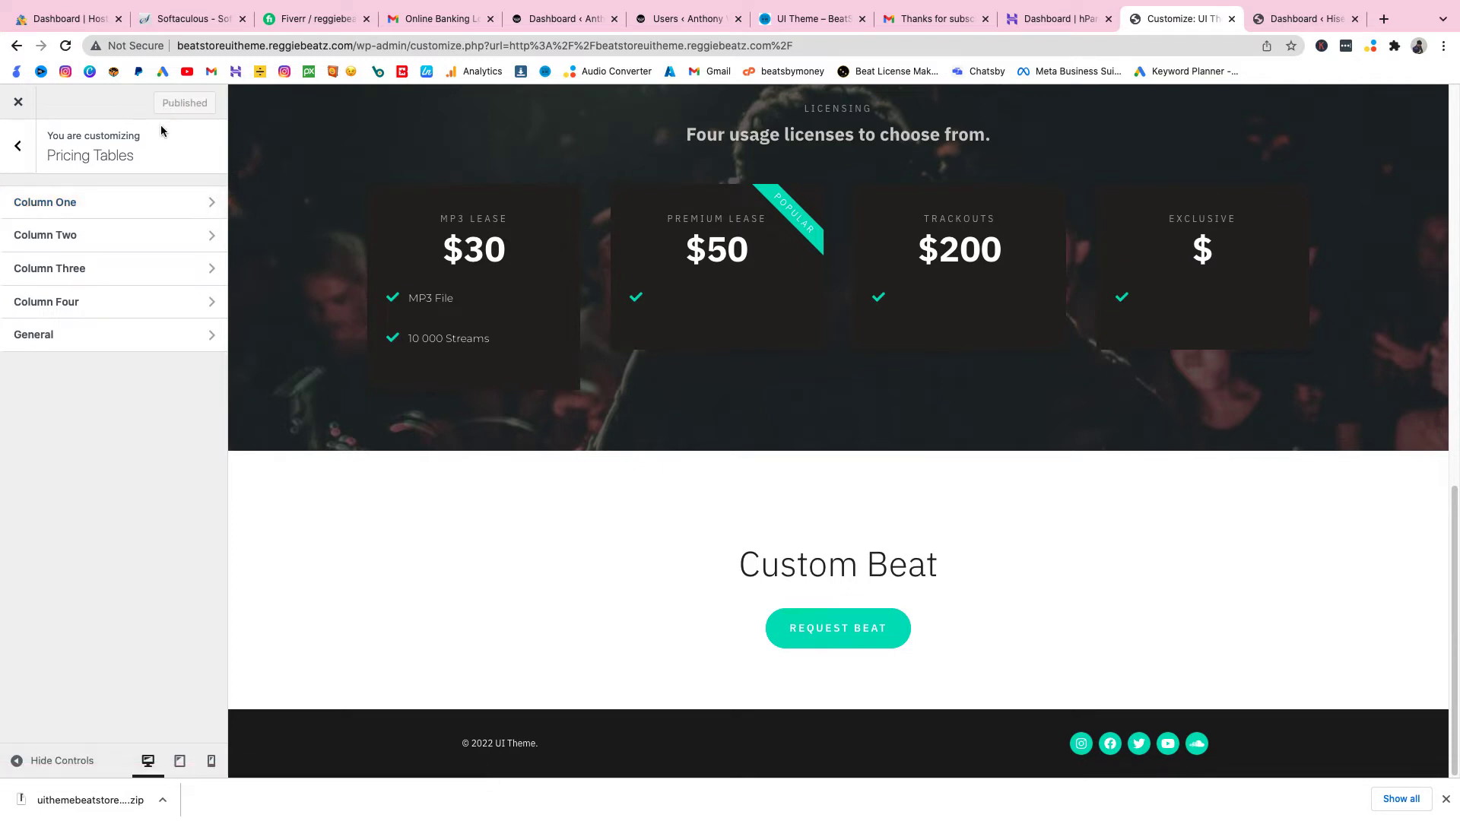
click(15, 108)
mouse_move(95, 101)
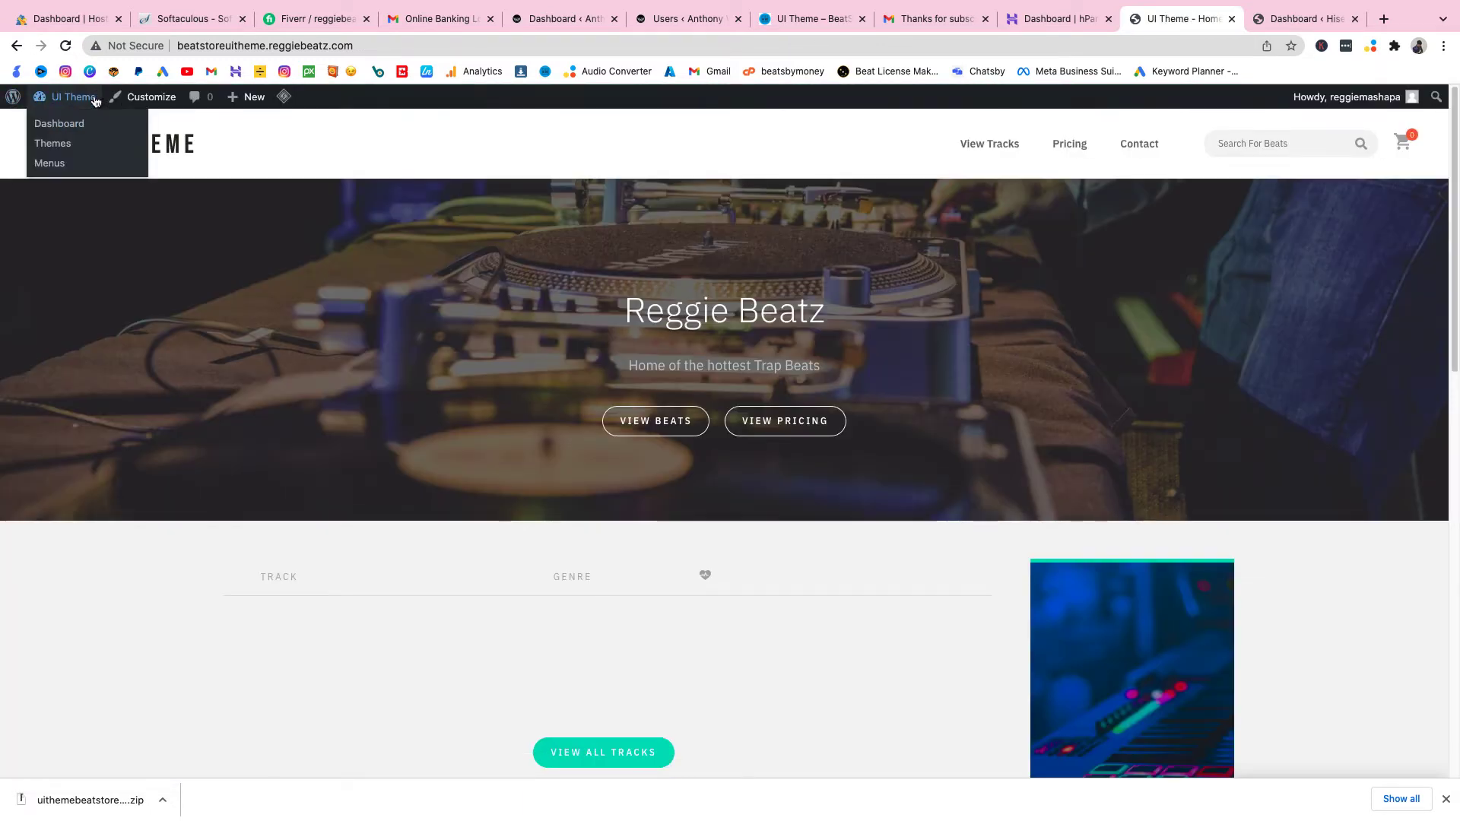
scroll(836, 487, down, 5)
scroll(788, 330, up, 5)
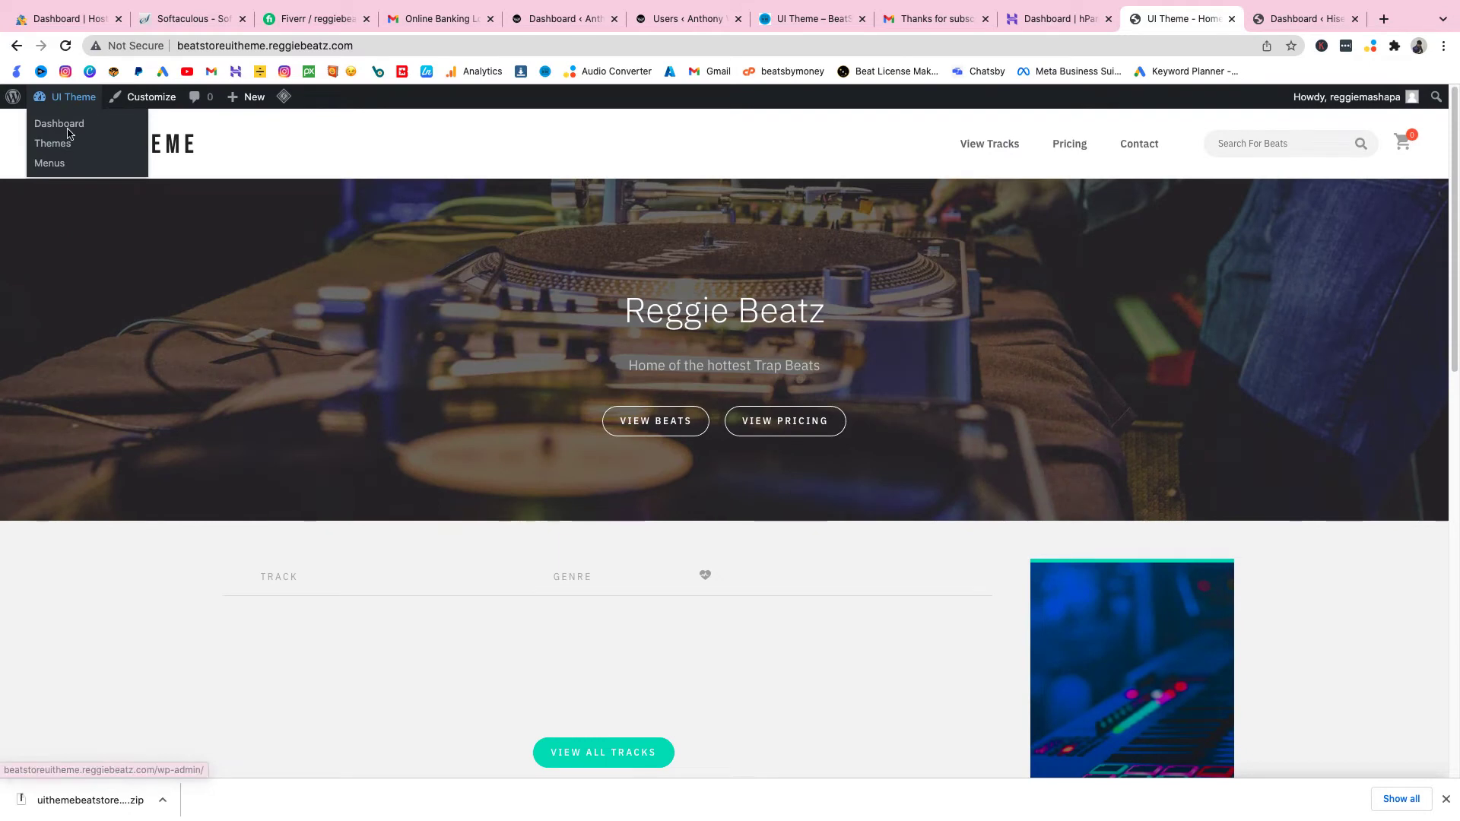
Step: Start a new download product from the site dashboard and name it "Example 1"
click(67, 129)
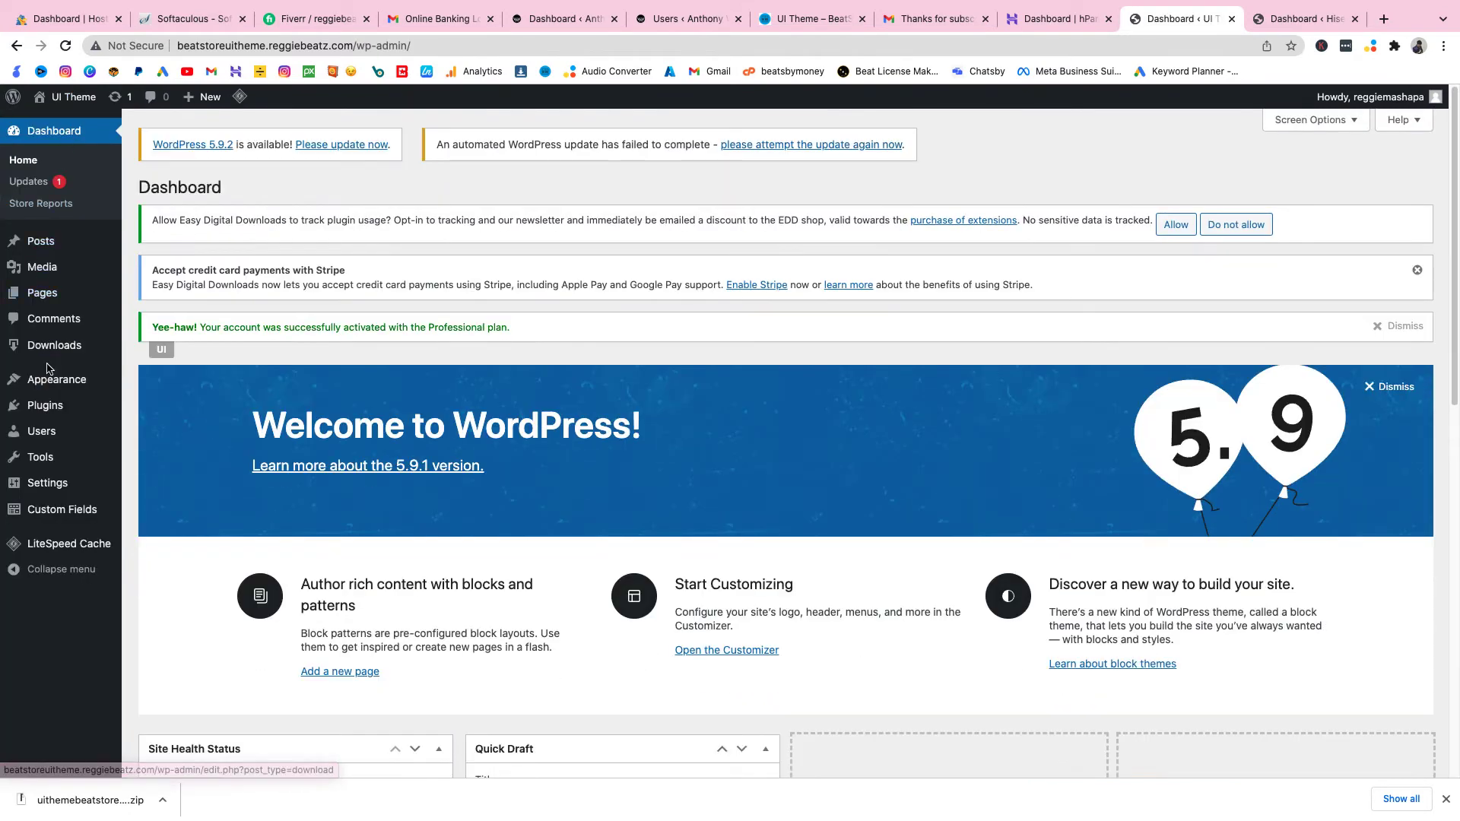
mouse_move(72, 353)
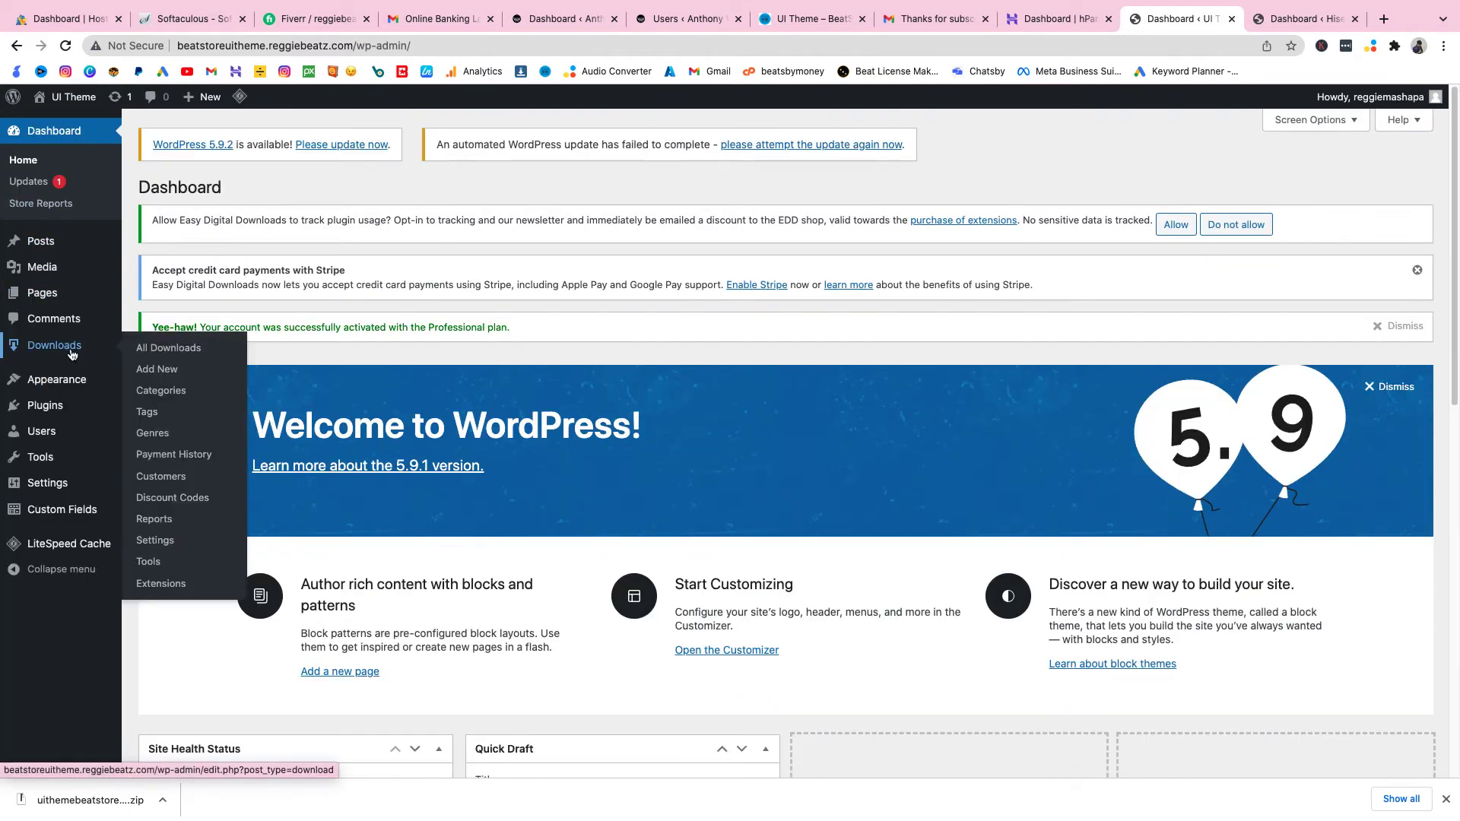
click(162, 375)
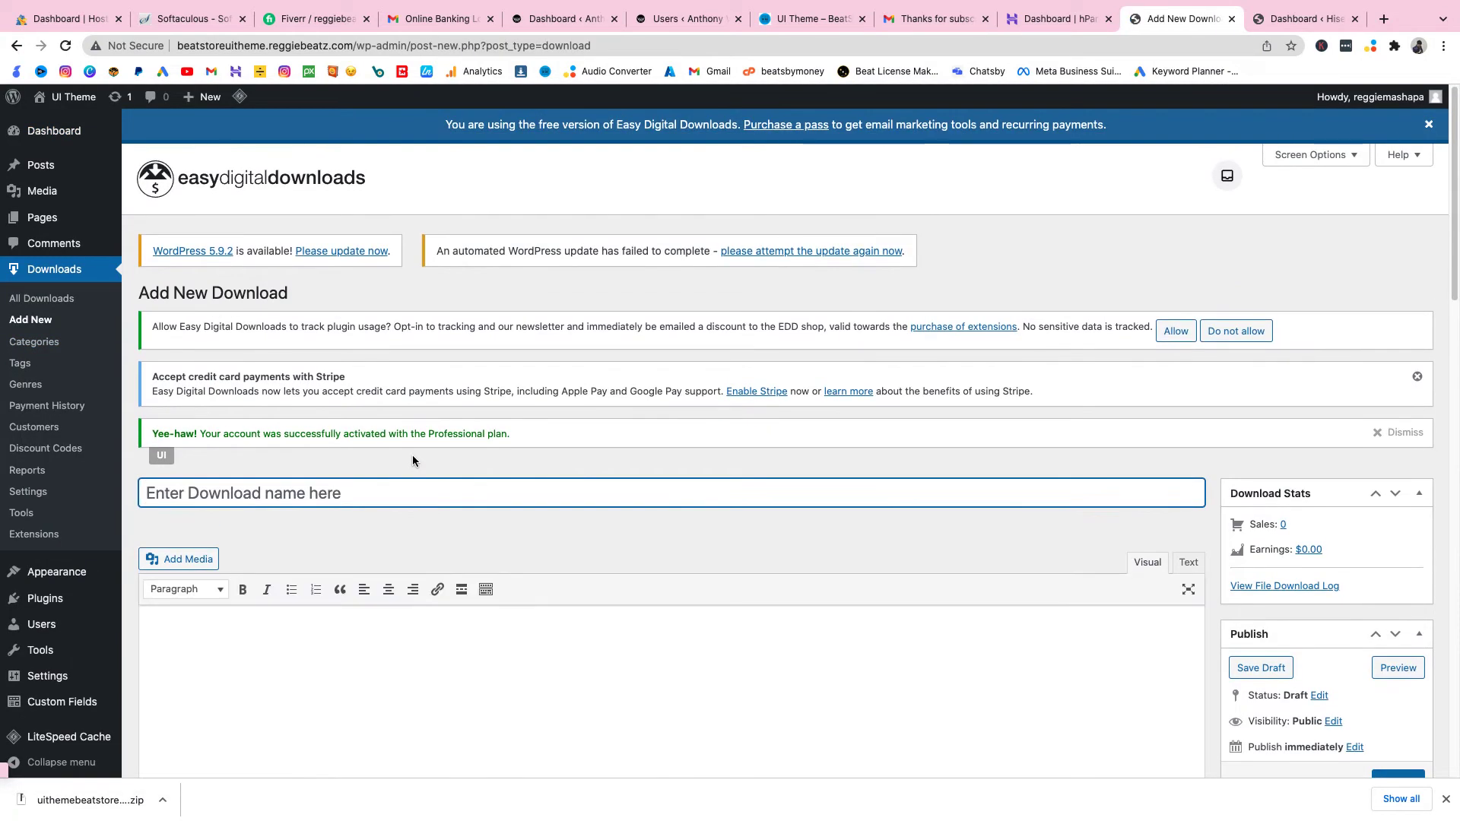
text(Example 1)
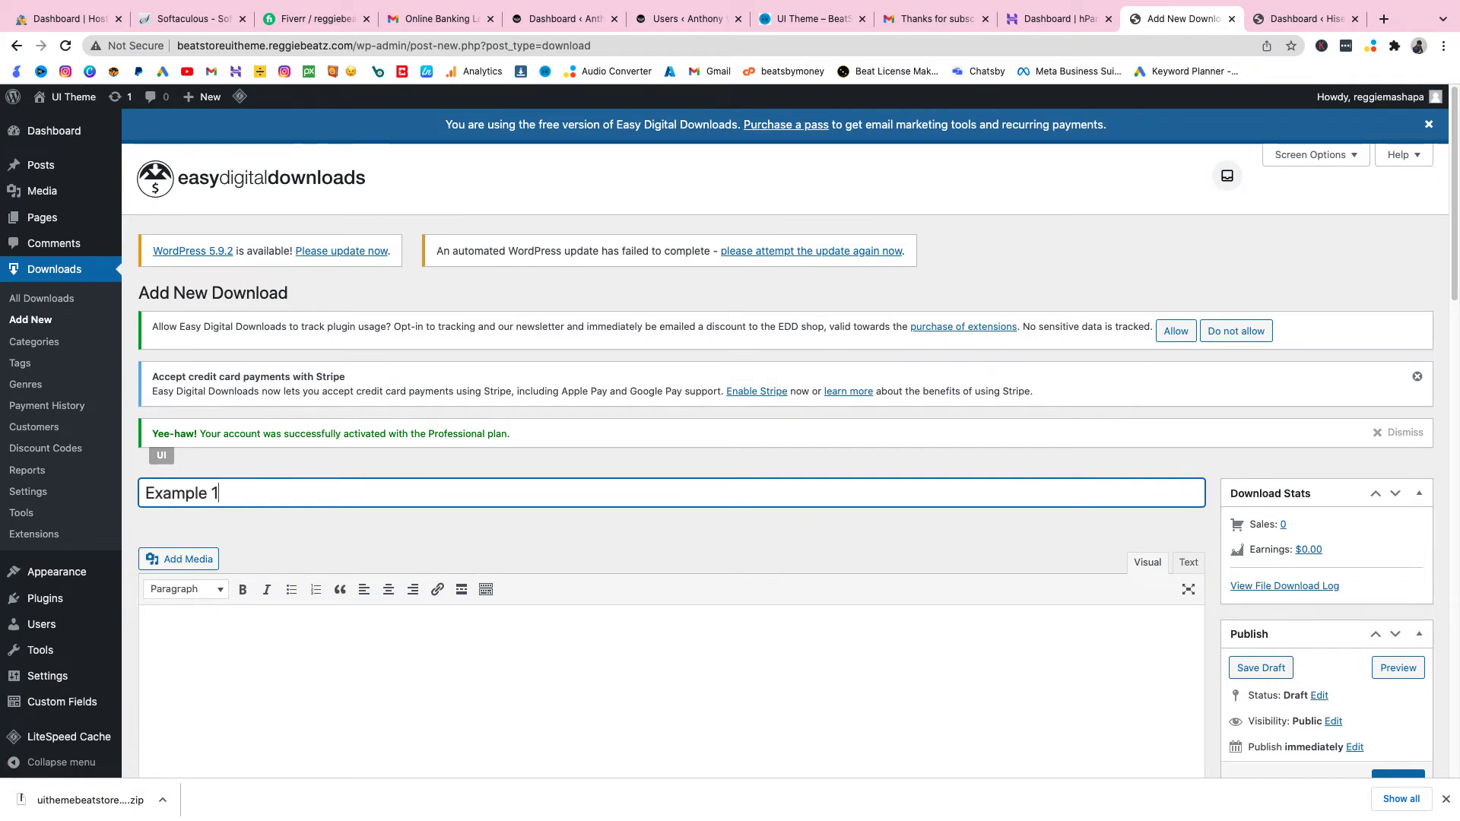
Step: Write a short description for the Example 1 beat, beginning with "Very Dope Beat,"
scroll(398, 368, down, 4)
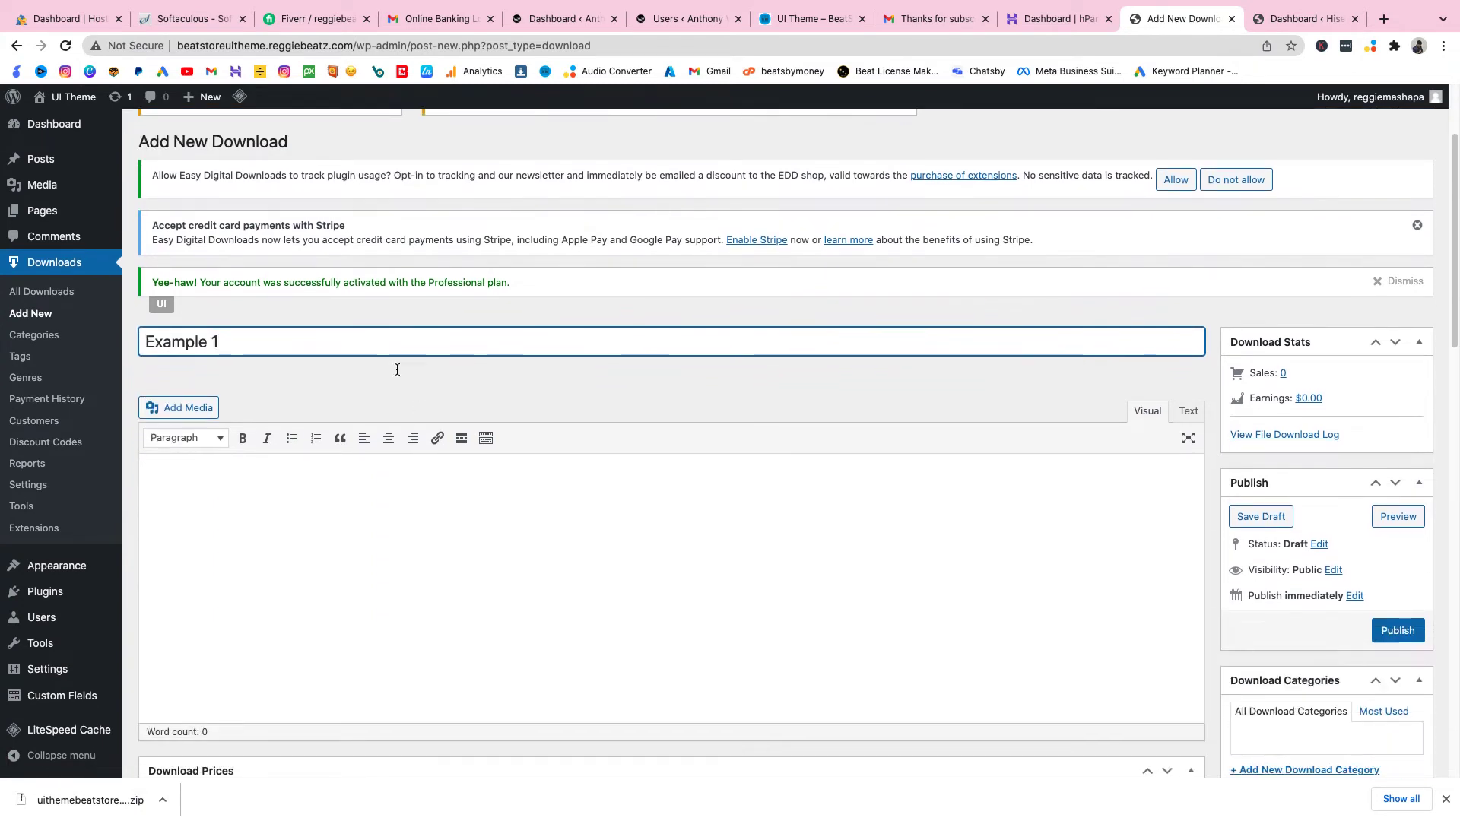
click(316, 484)
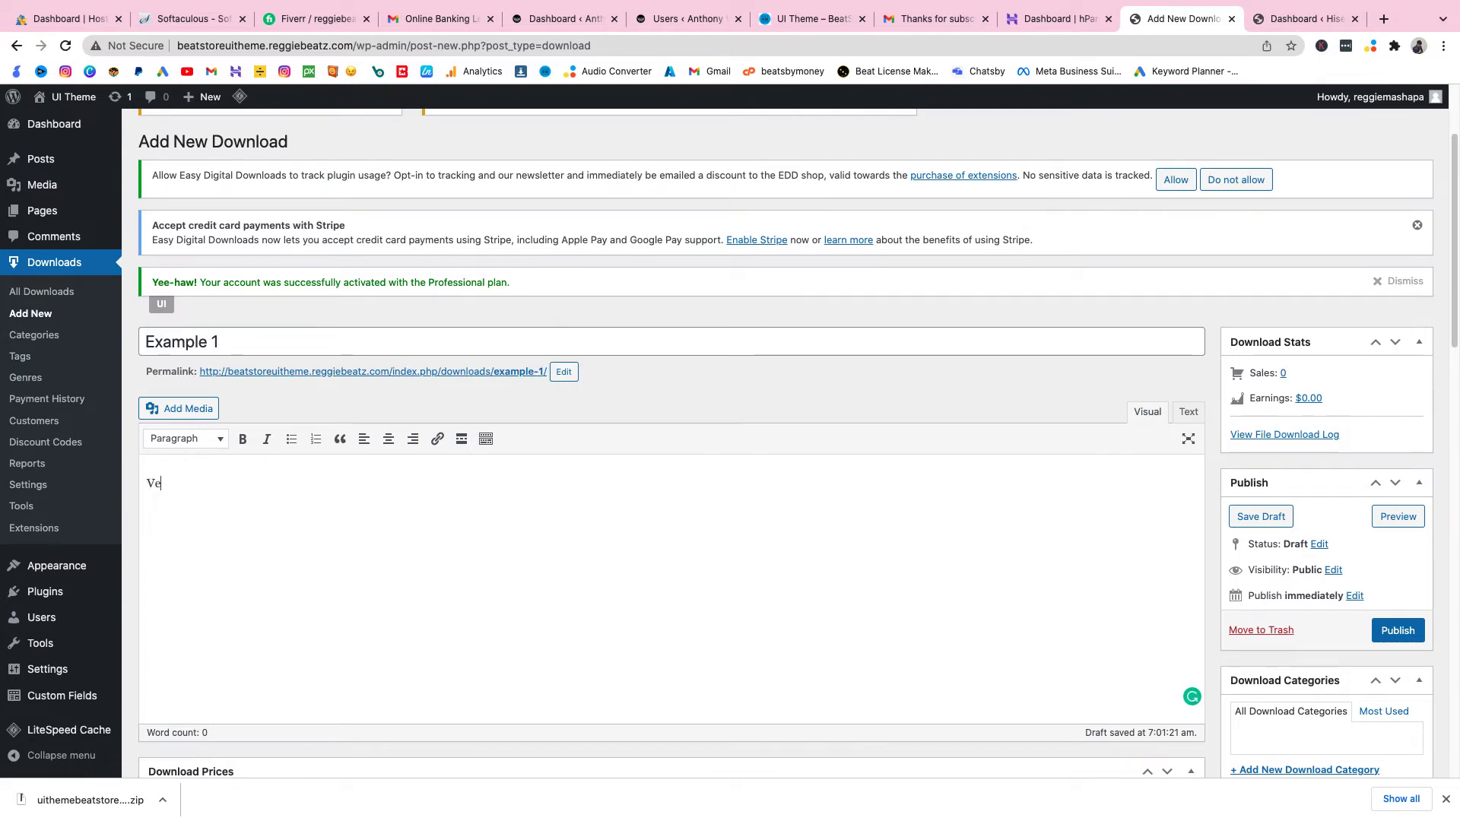
text(Very Dope Beat,)
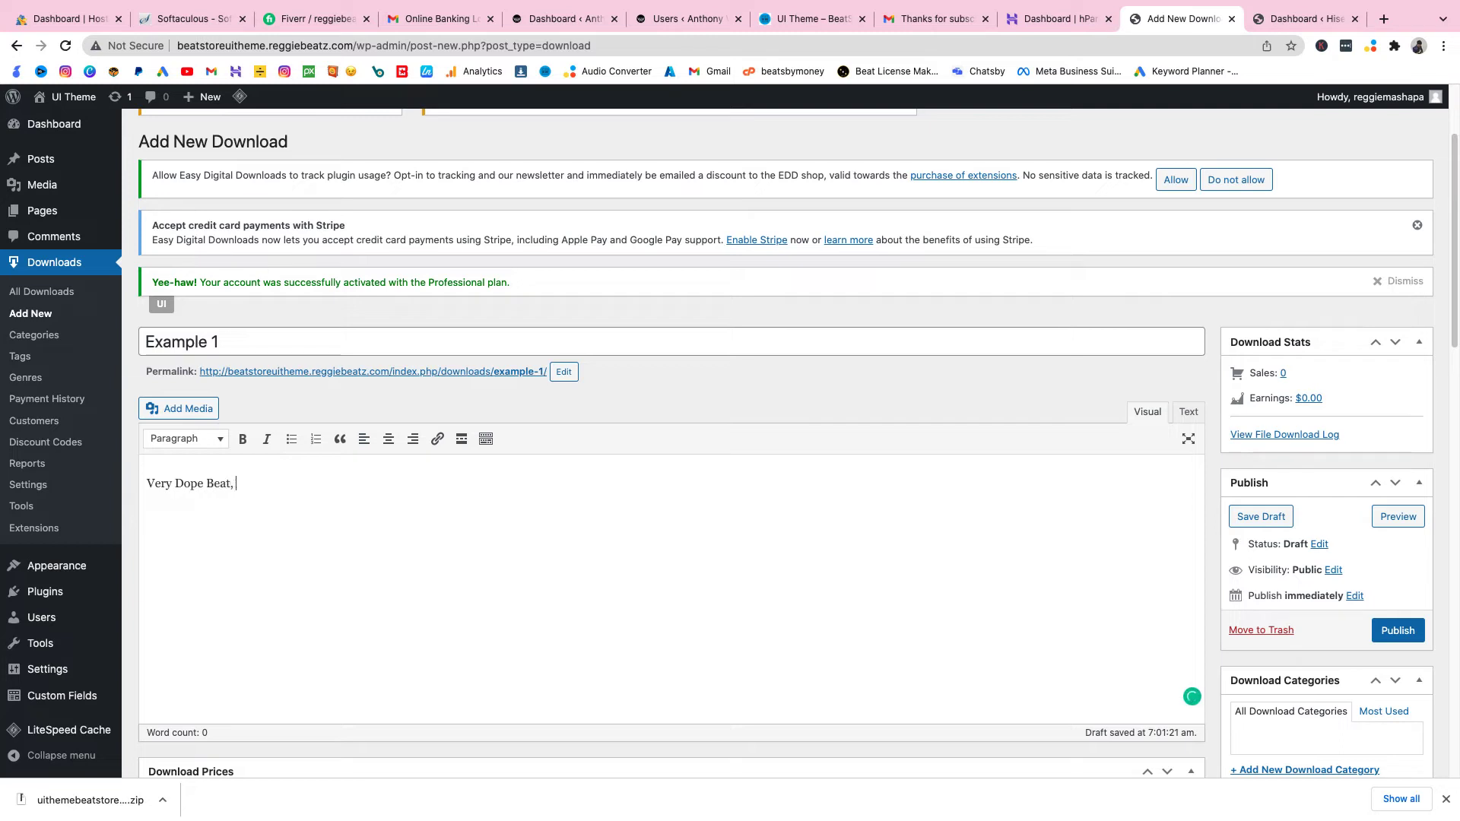
text( It sa)
text(s)
Step: Enable variable pricing for the download and add three more price rows to make four
scroll(316, 483, down, 5)
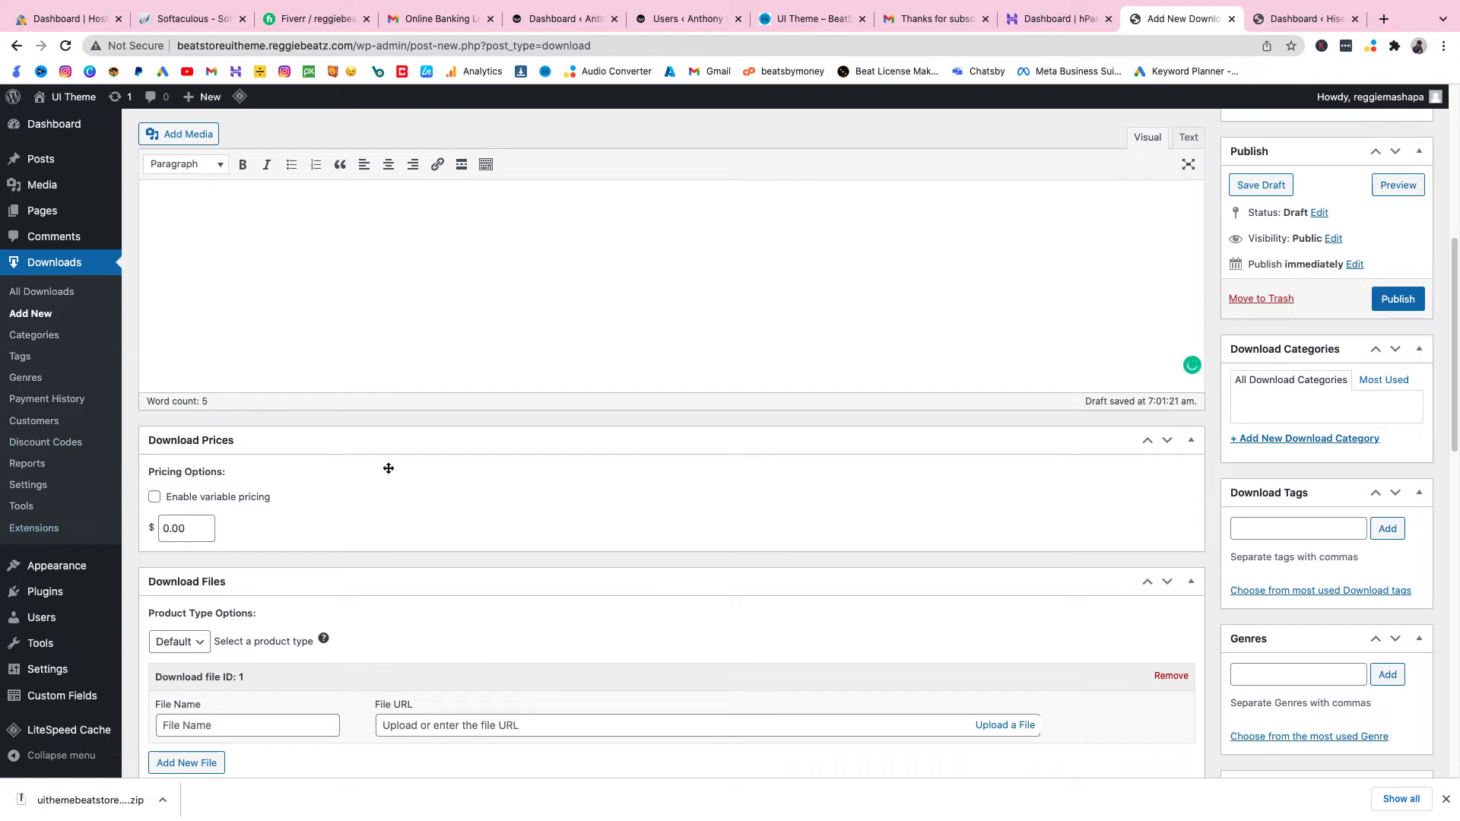
click(154, 499)
scroll(213, 479, down, 2)
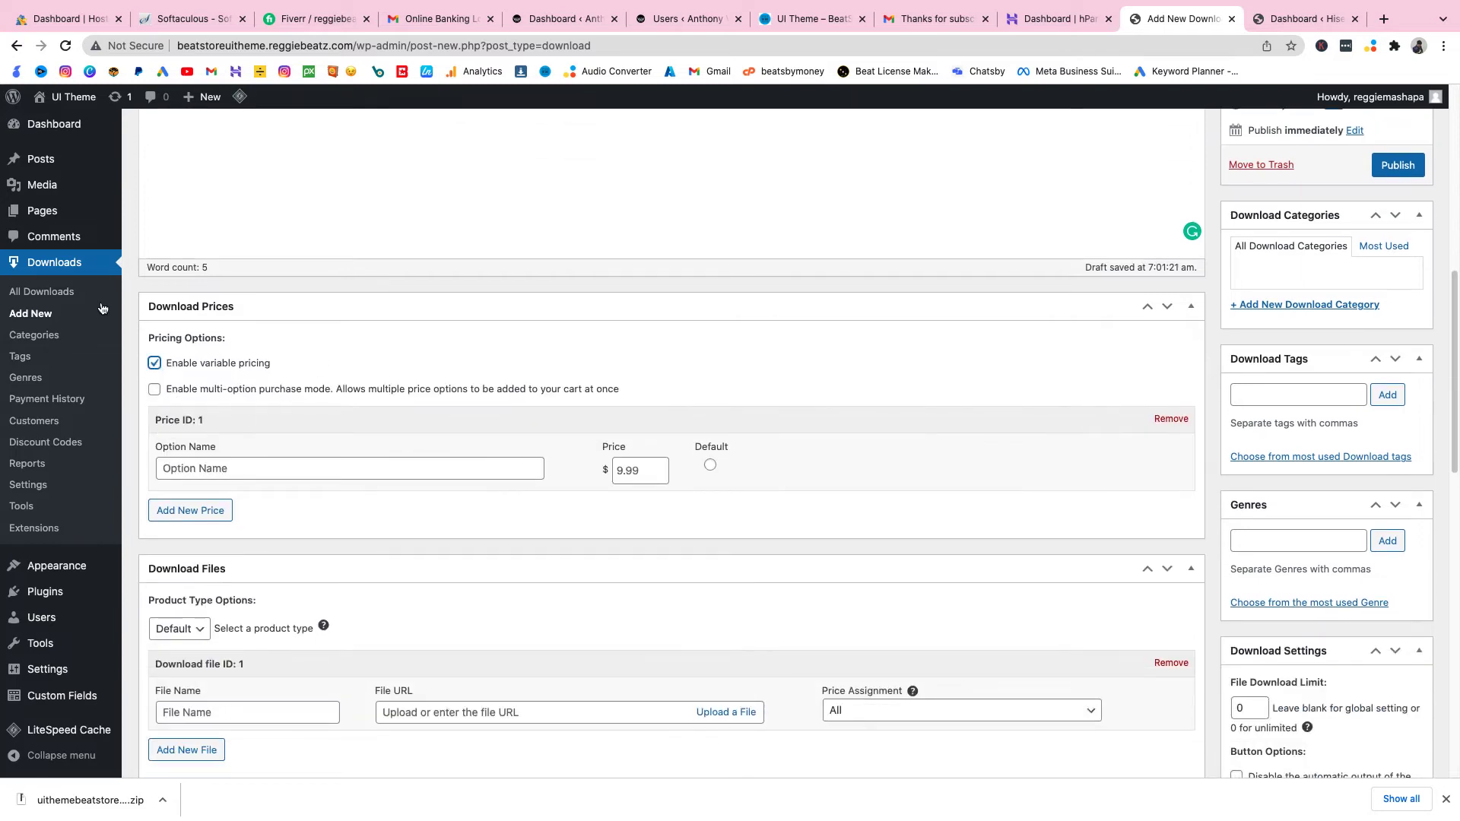
click(206, 513)
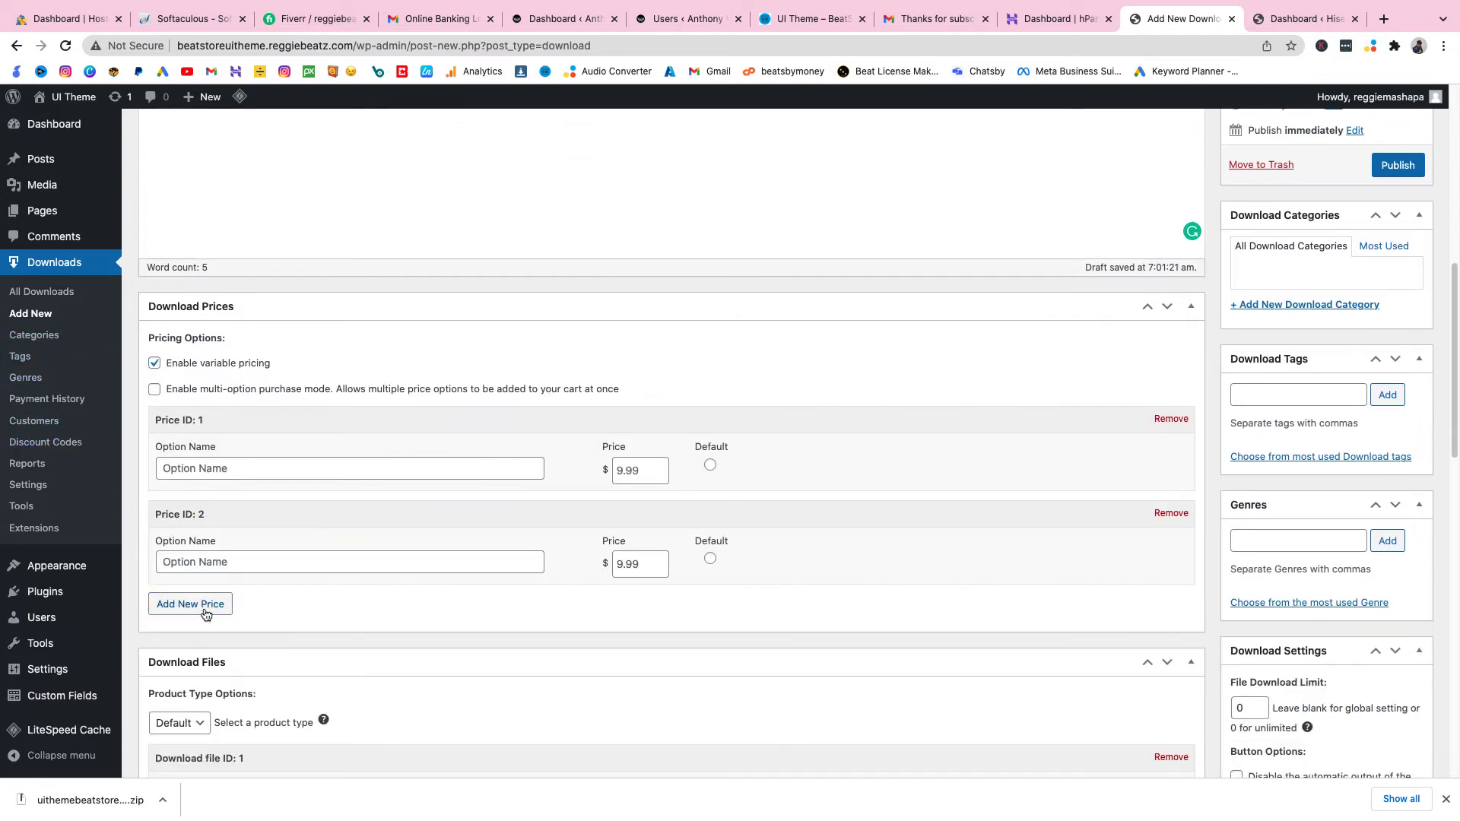
click(205, 603)
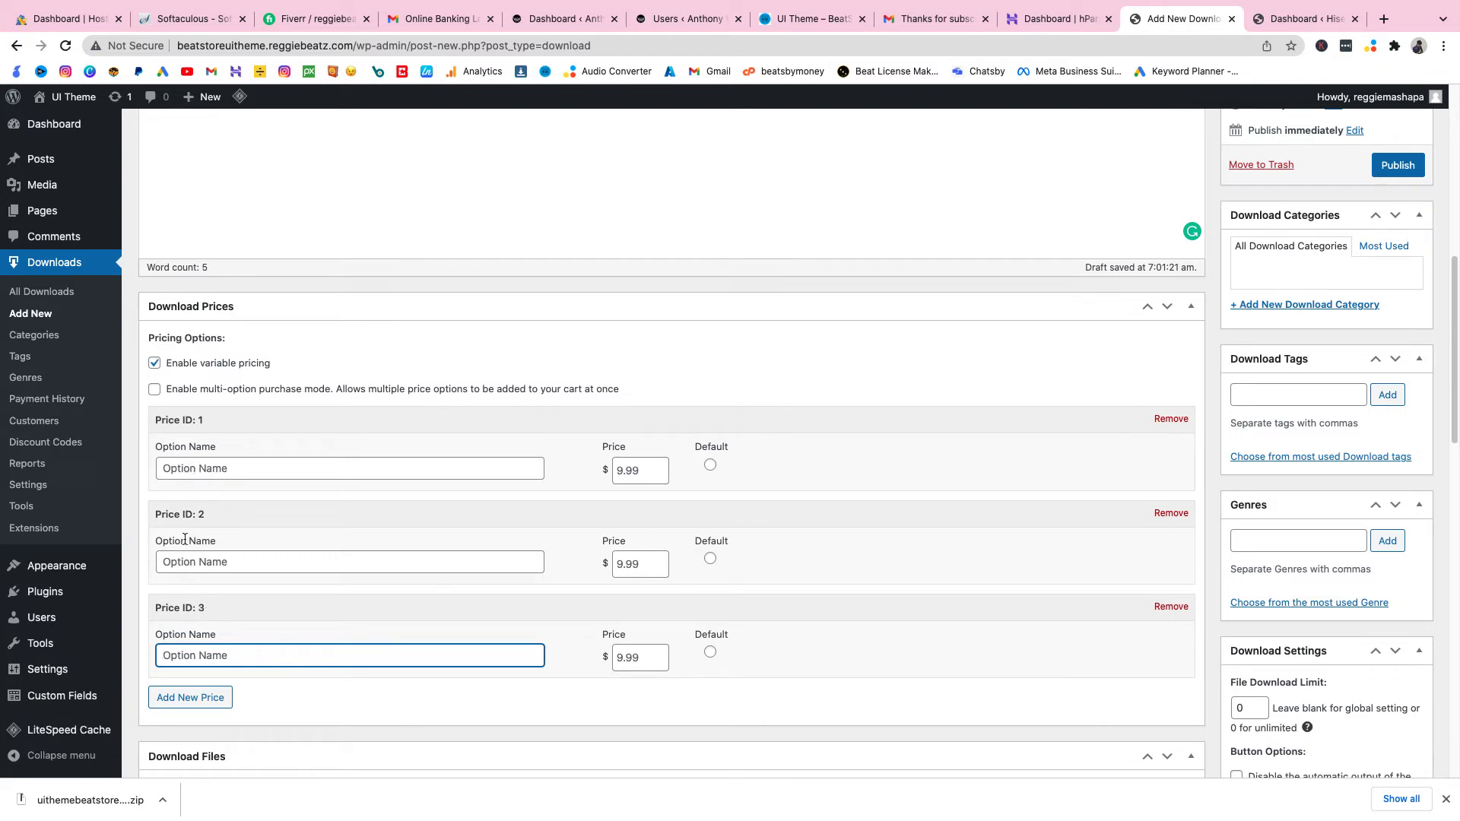
click(169, 703)
Step: Name the four price options "mp3 Lease", "wav Lease", "Unlimited Lease" and "Exclusive"
click(235, 469)
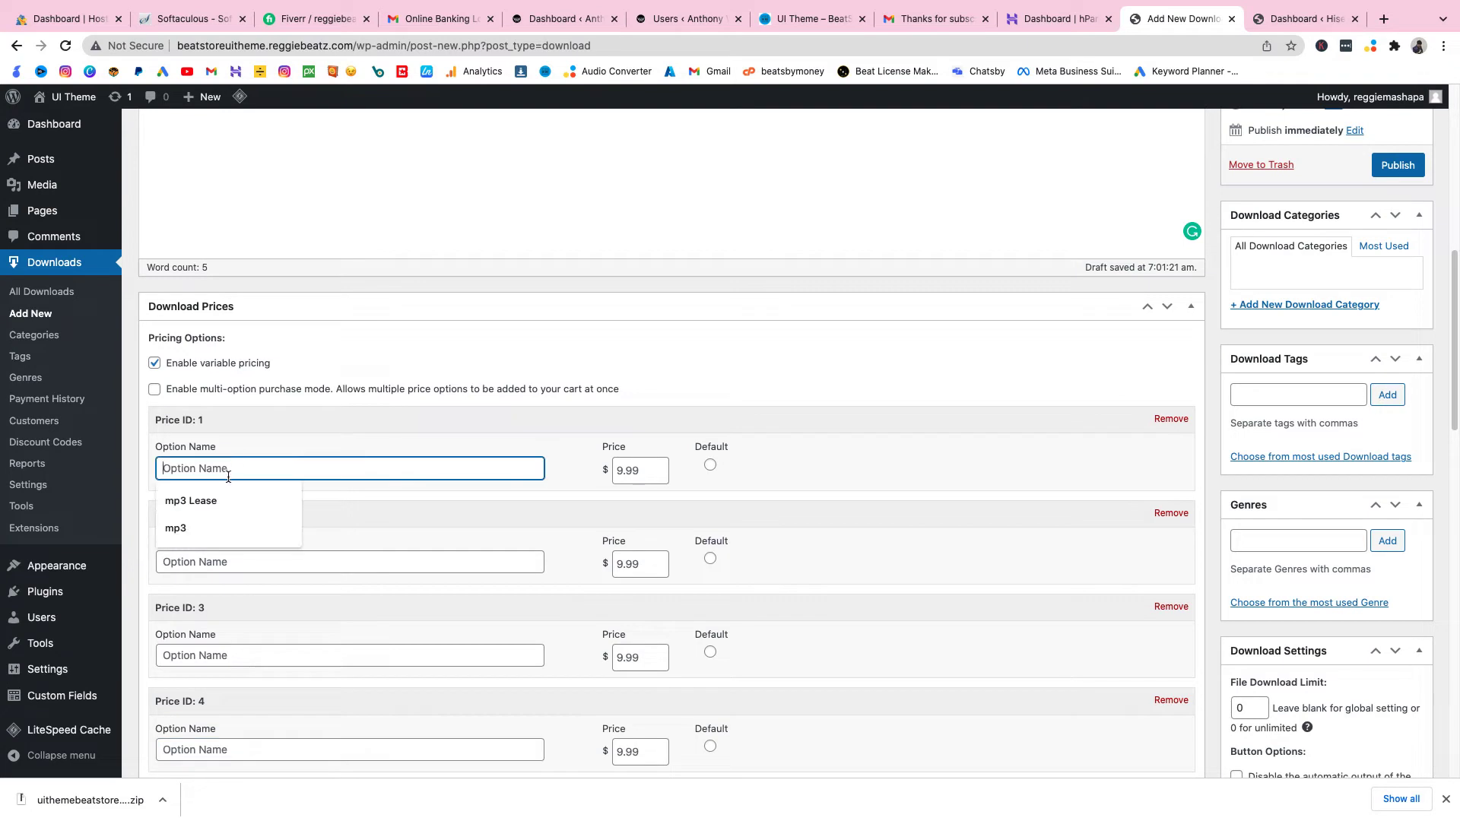
click(221, 499)
click(207, 562)
click(206, 597)
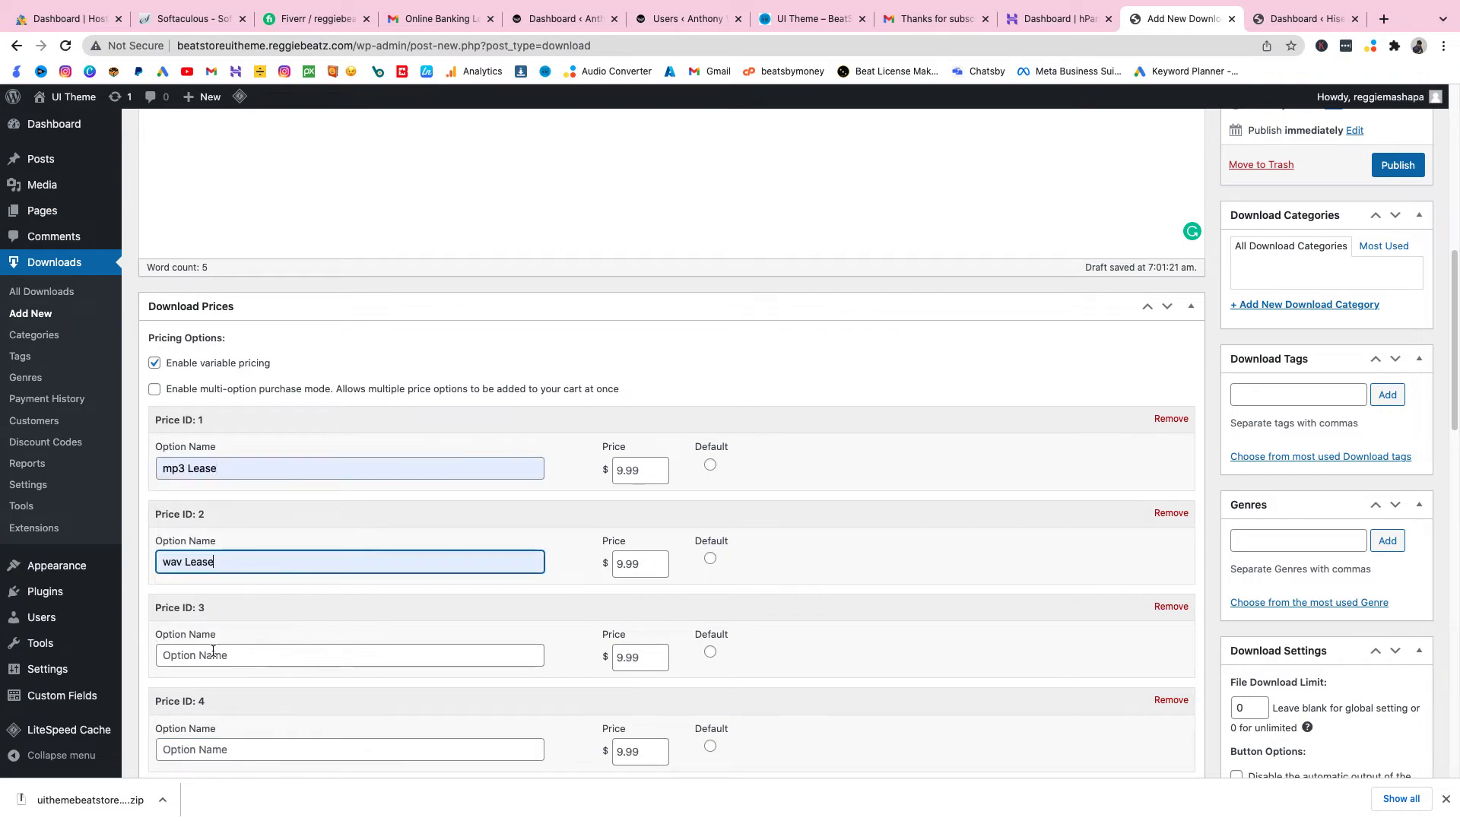
click(217, 657)
click(217, 686)
scroll(228, 670, down, 2)
click(237, 635)
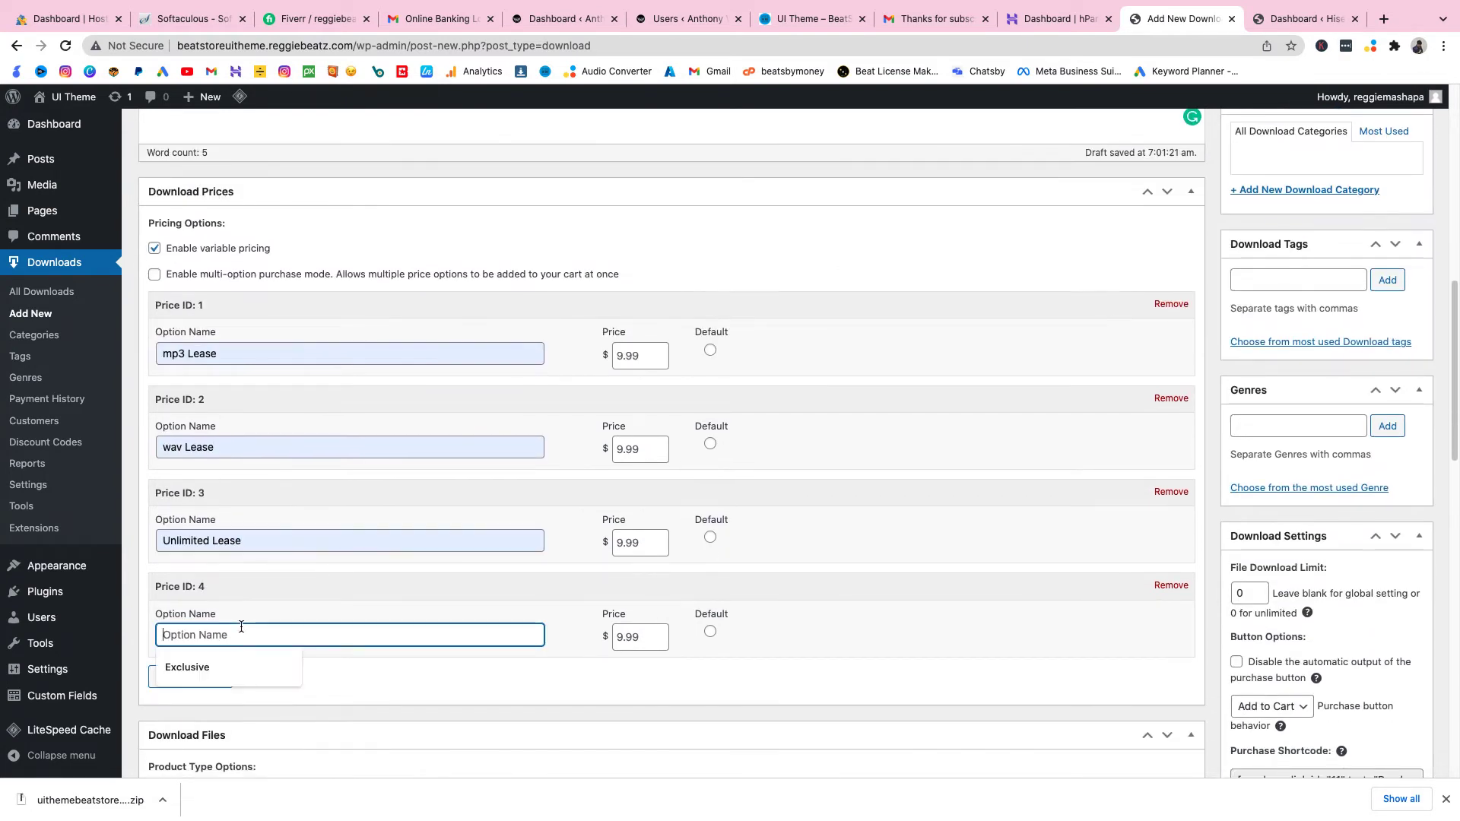
click(228, 669)
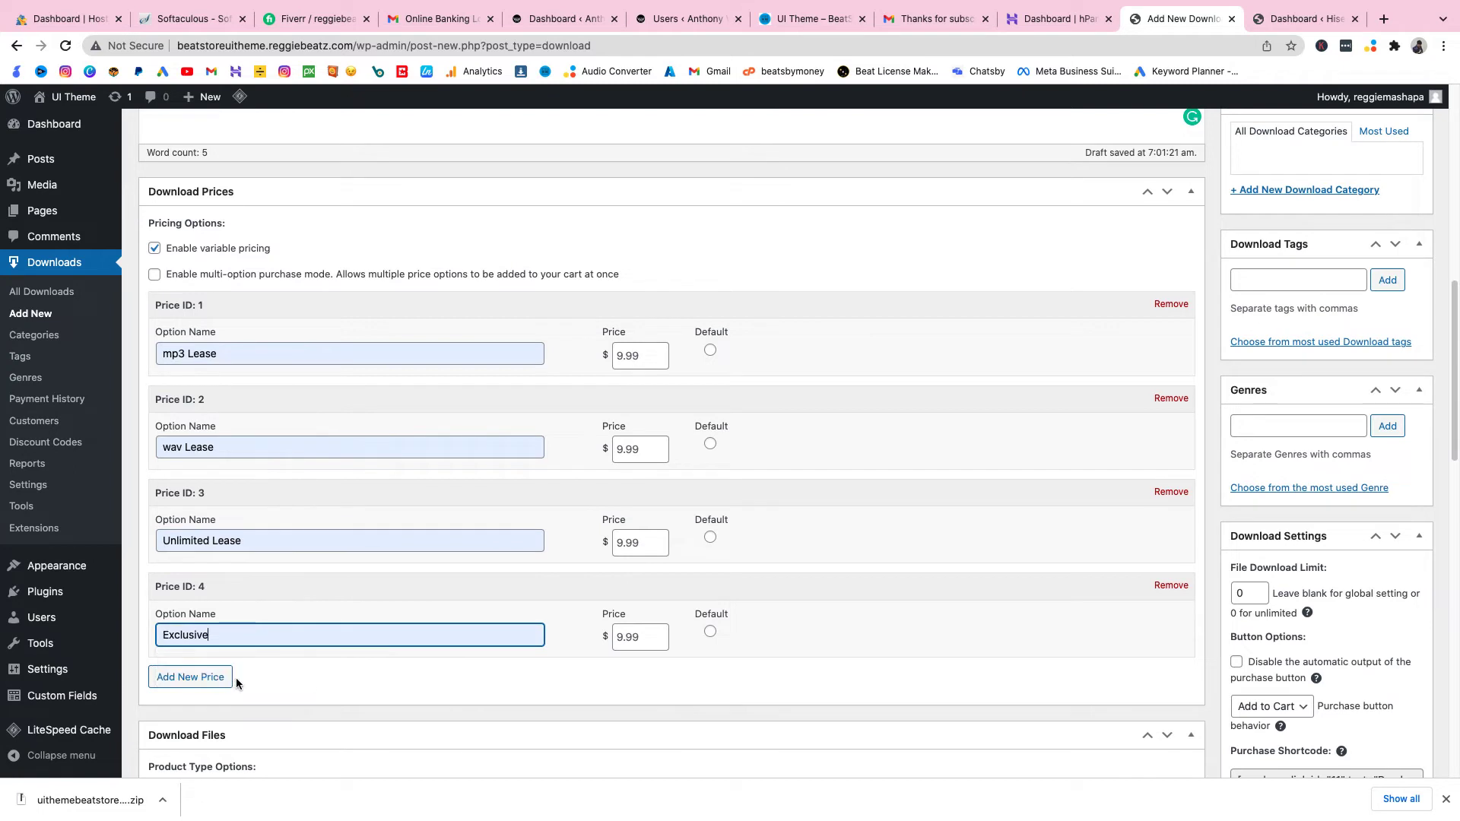
Step: Set the prices to $30 for mp3 Lease, $50 for wav Lease, $200 for Unlimited Lease and $350 for Exclusive
click(630, 357)
click(627, 394)
click(631, 448)
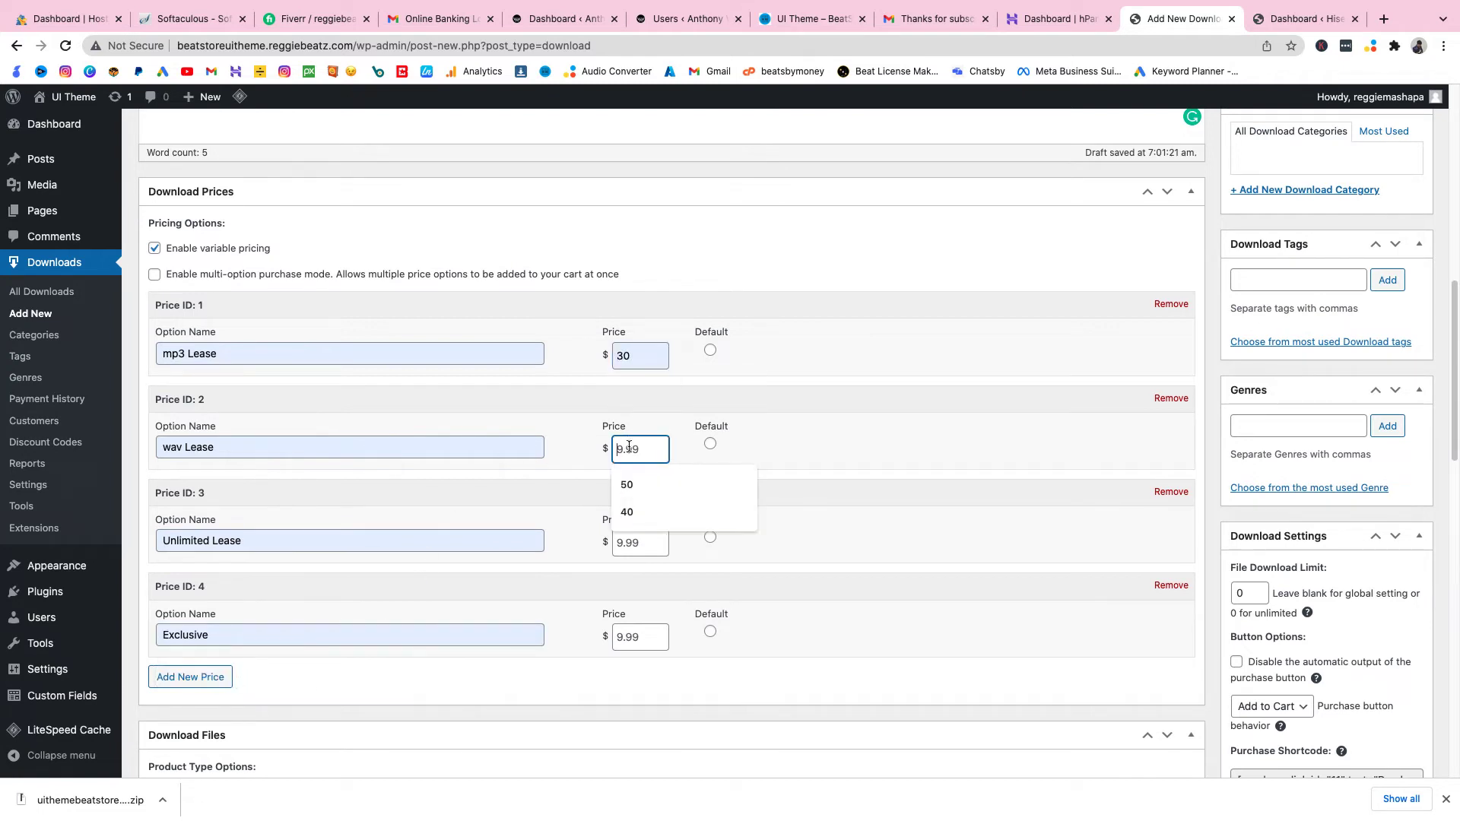
click(635, 487)
click(630, 534)
click(629, 578)
click(635, 637)
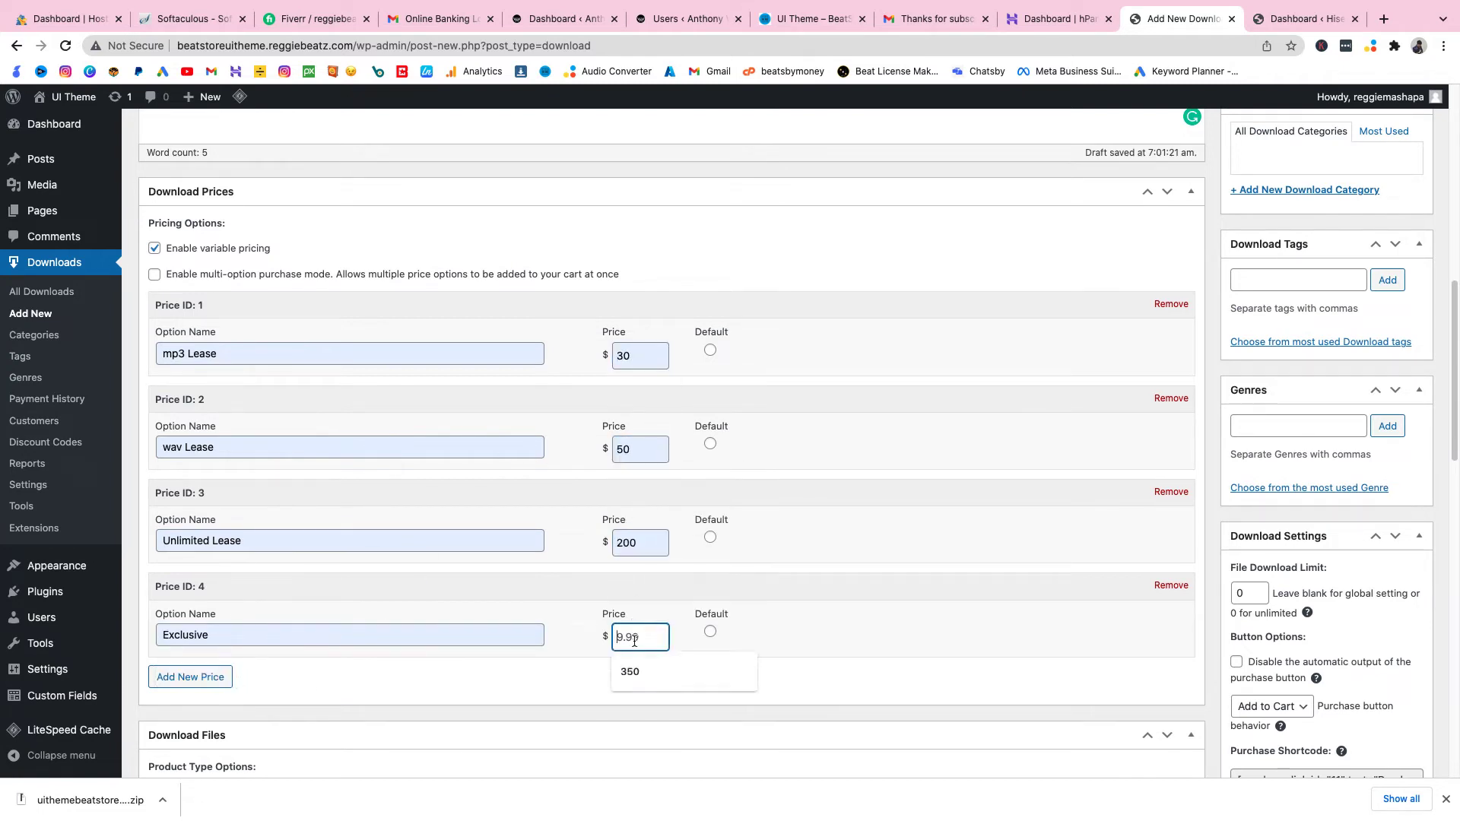
click(634, 672)
Step: Name the first download file "MP3" and assign it to the mp3 Lease price, leaving its file URL empty
scroll(635, 666, down, 5)
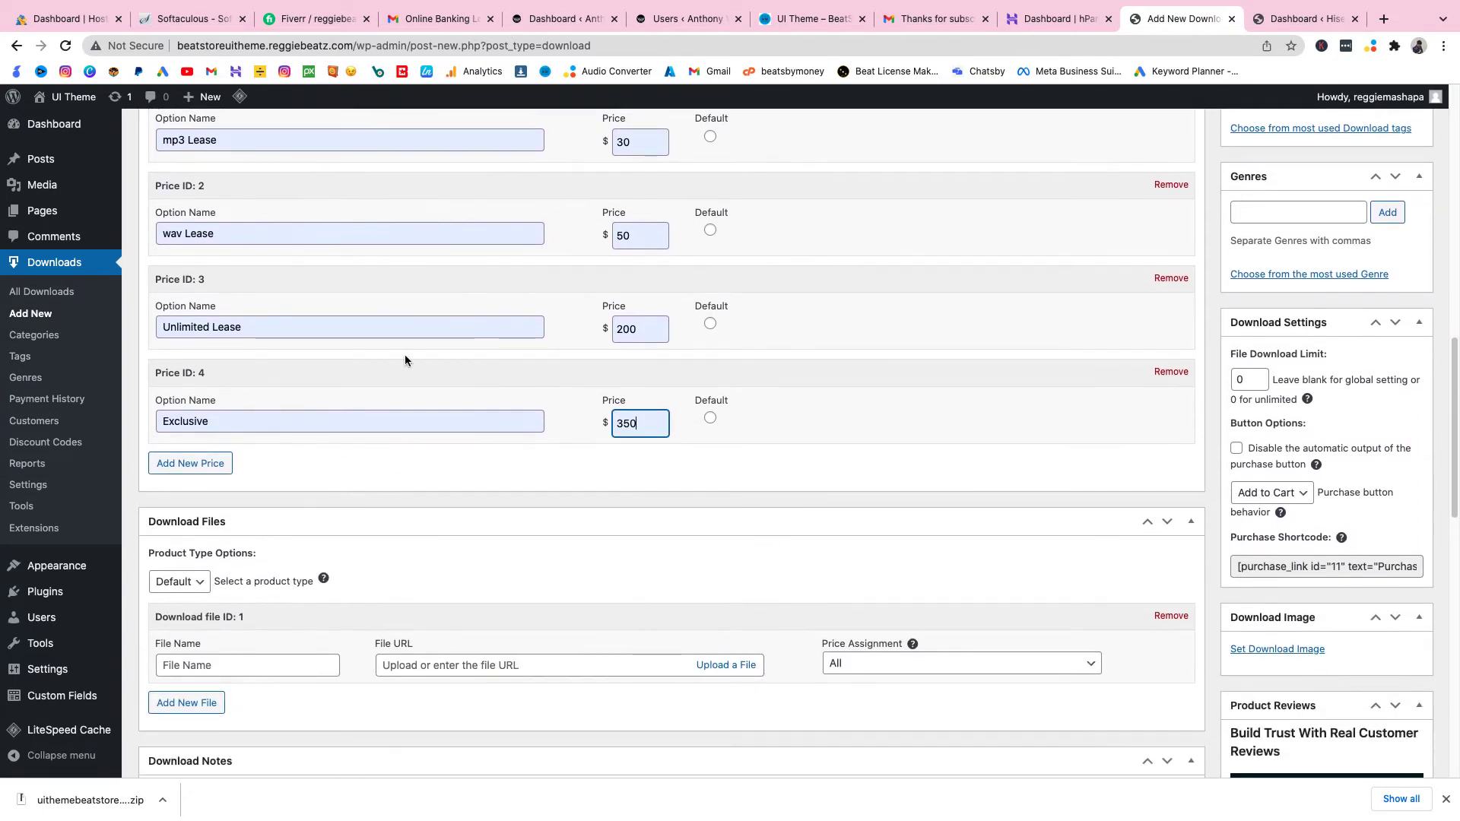
scroll(440, 234, down, 2)
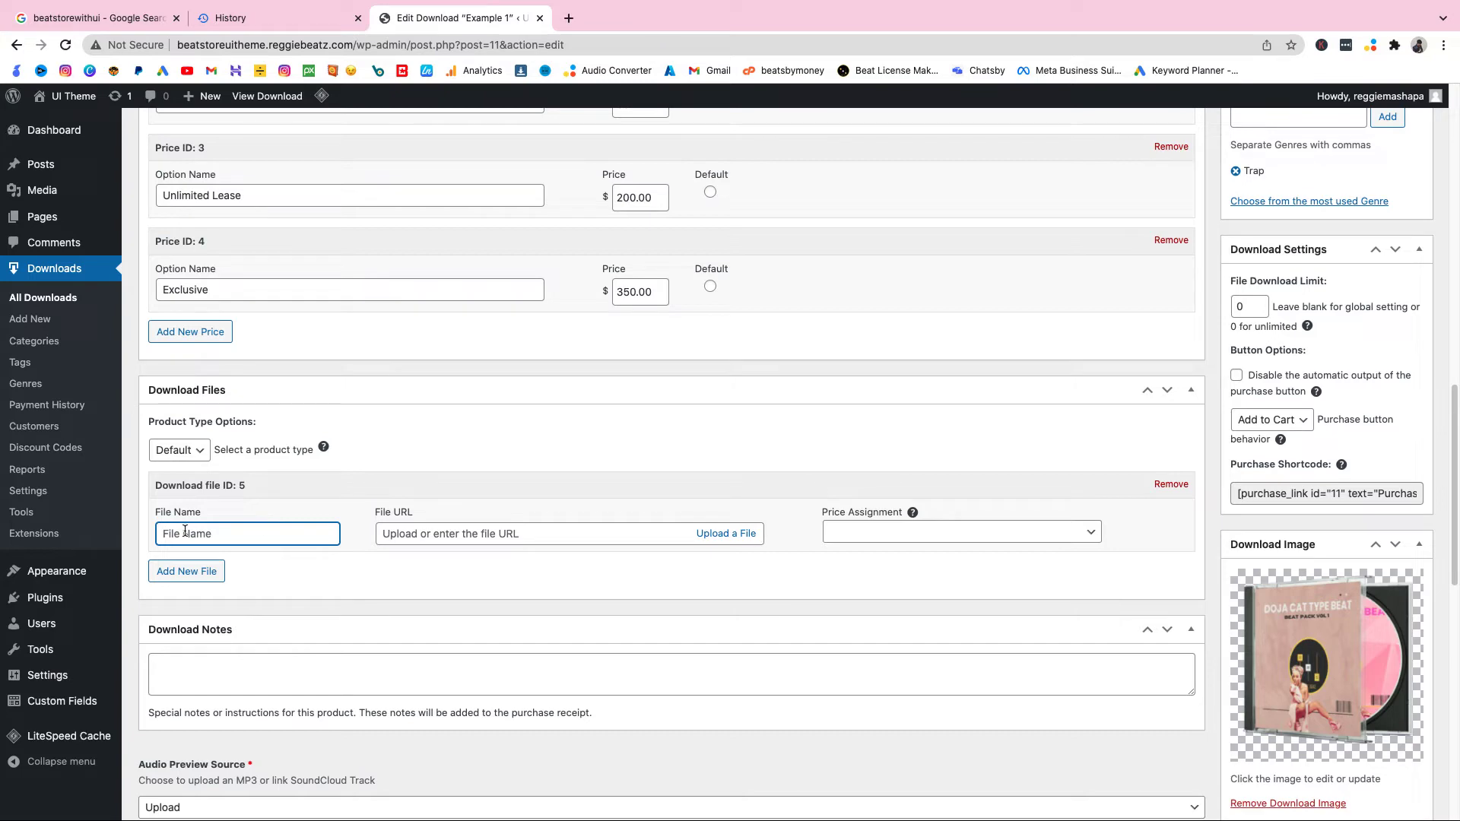
scroll(319, 548, up, 6)
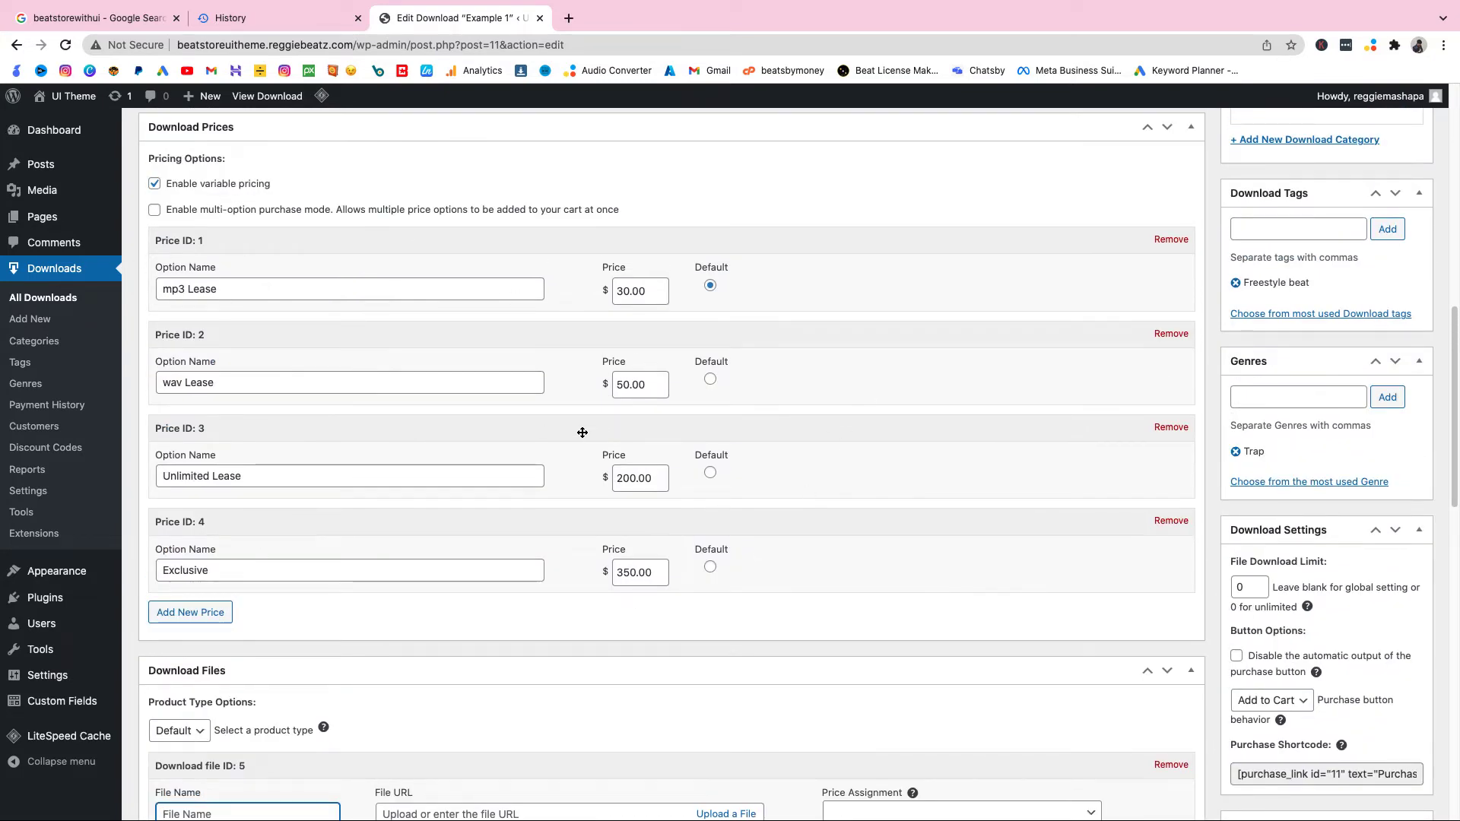
scroll(421, 393, down, 5)
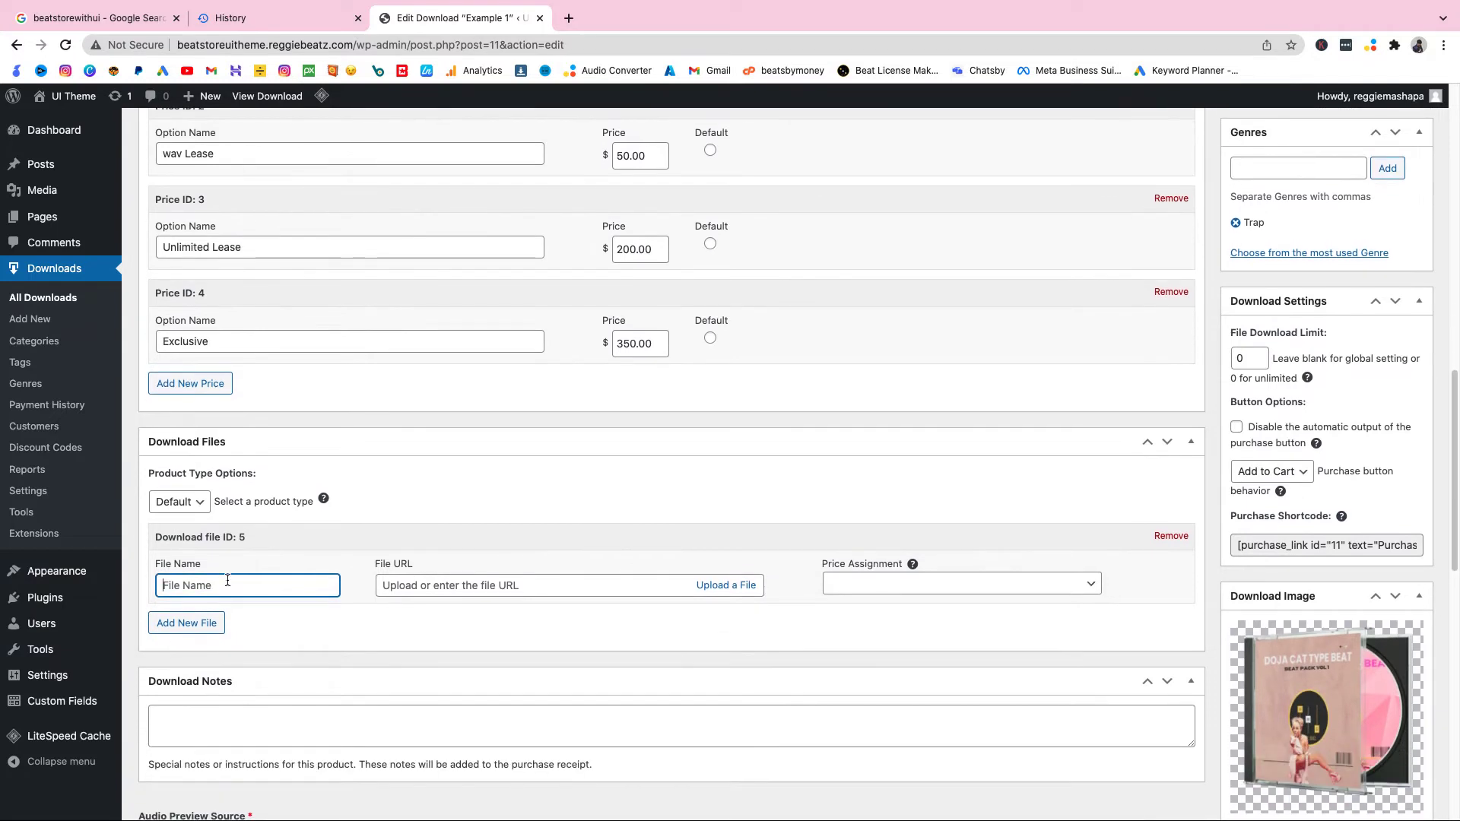
text(MP3)
click(548, 585)
click(706, 587)
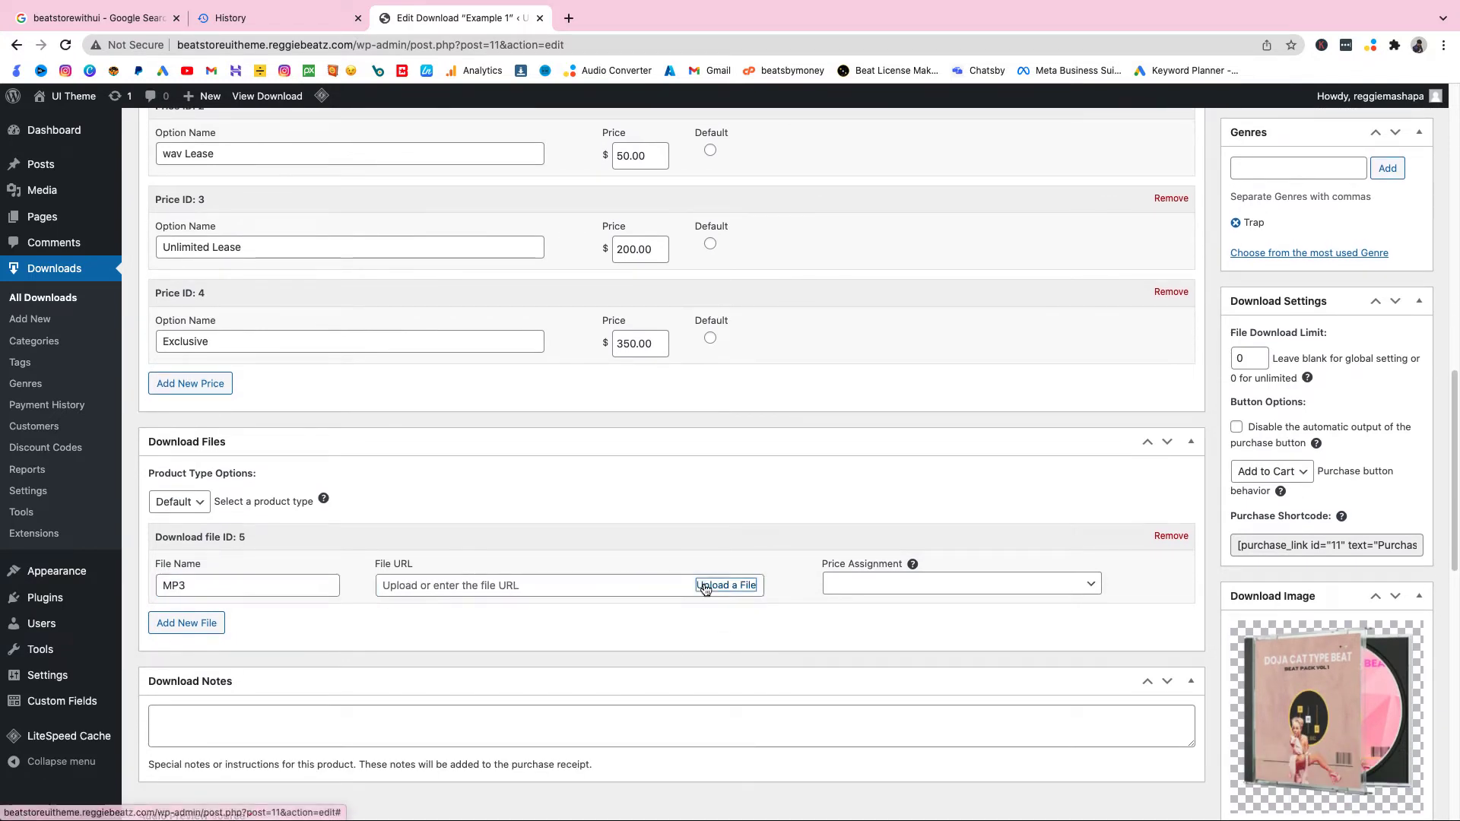
click(1416, 127)
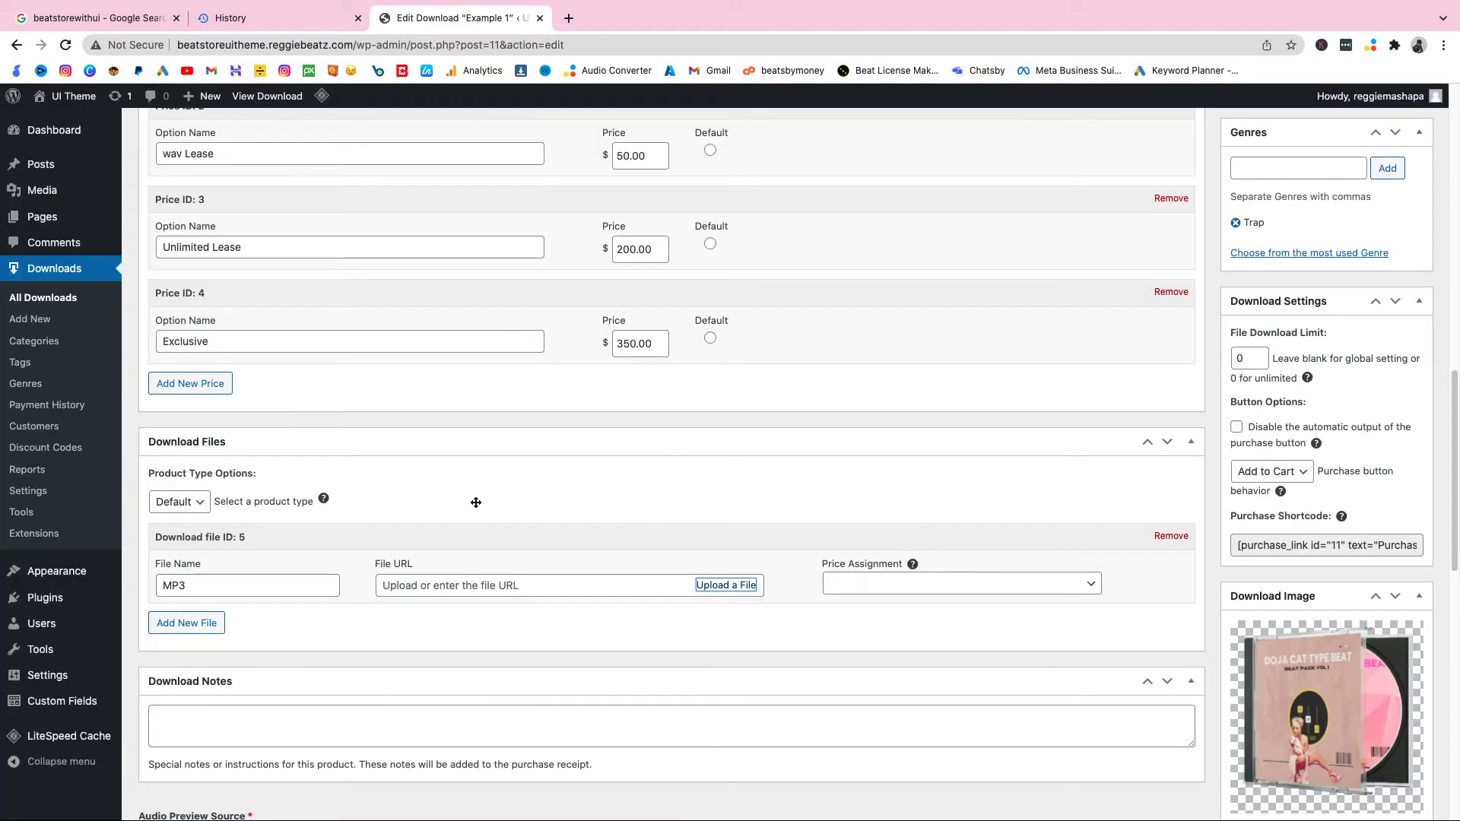
click(470, 590)
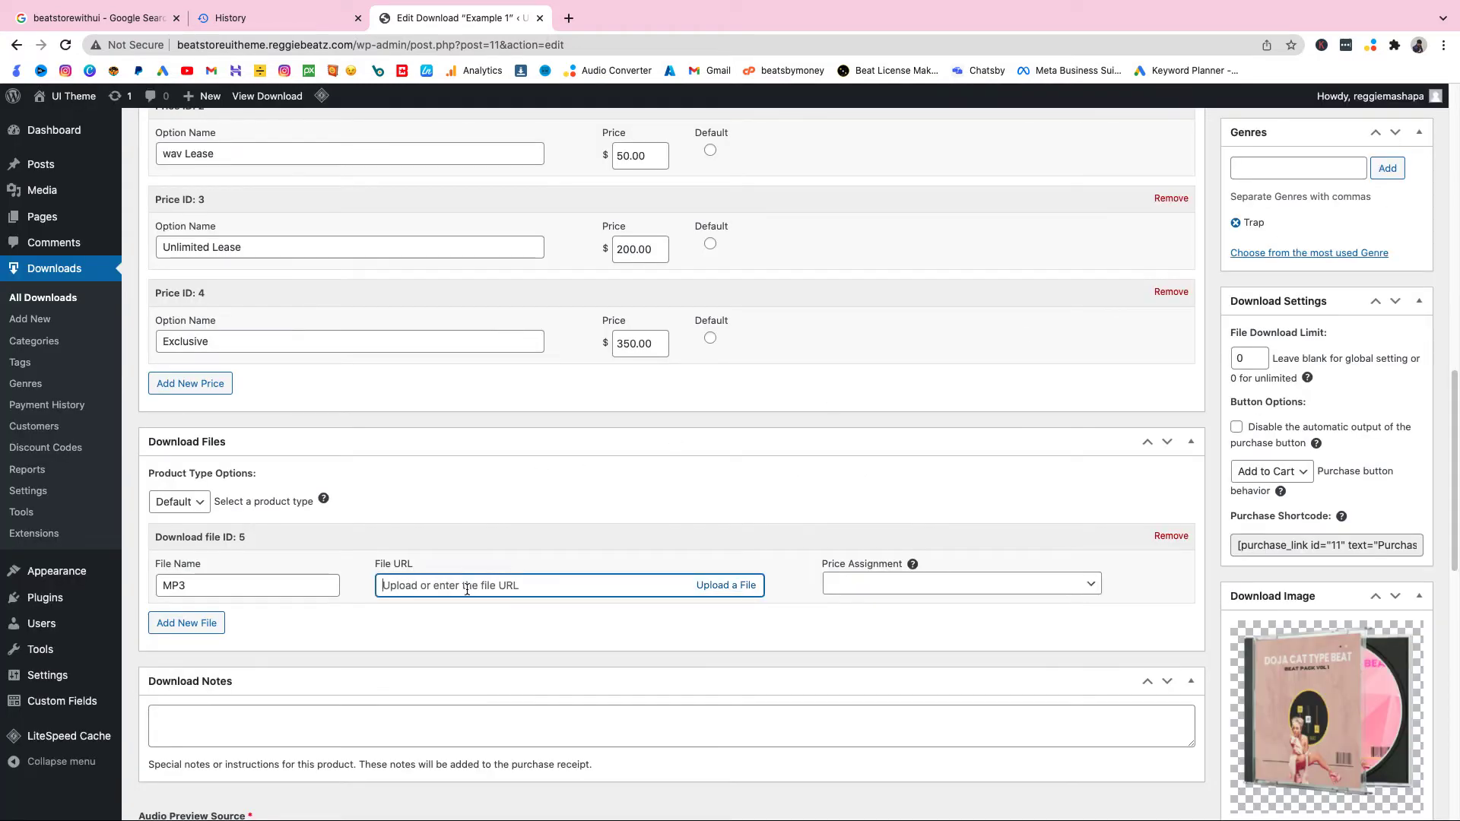
click(1070, 591)
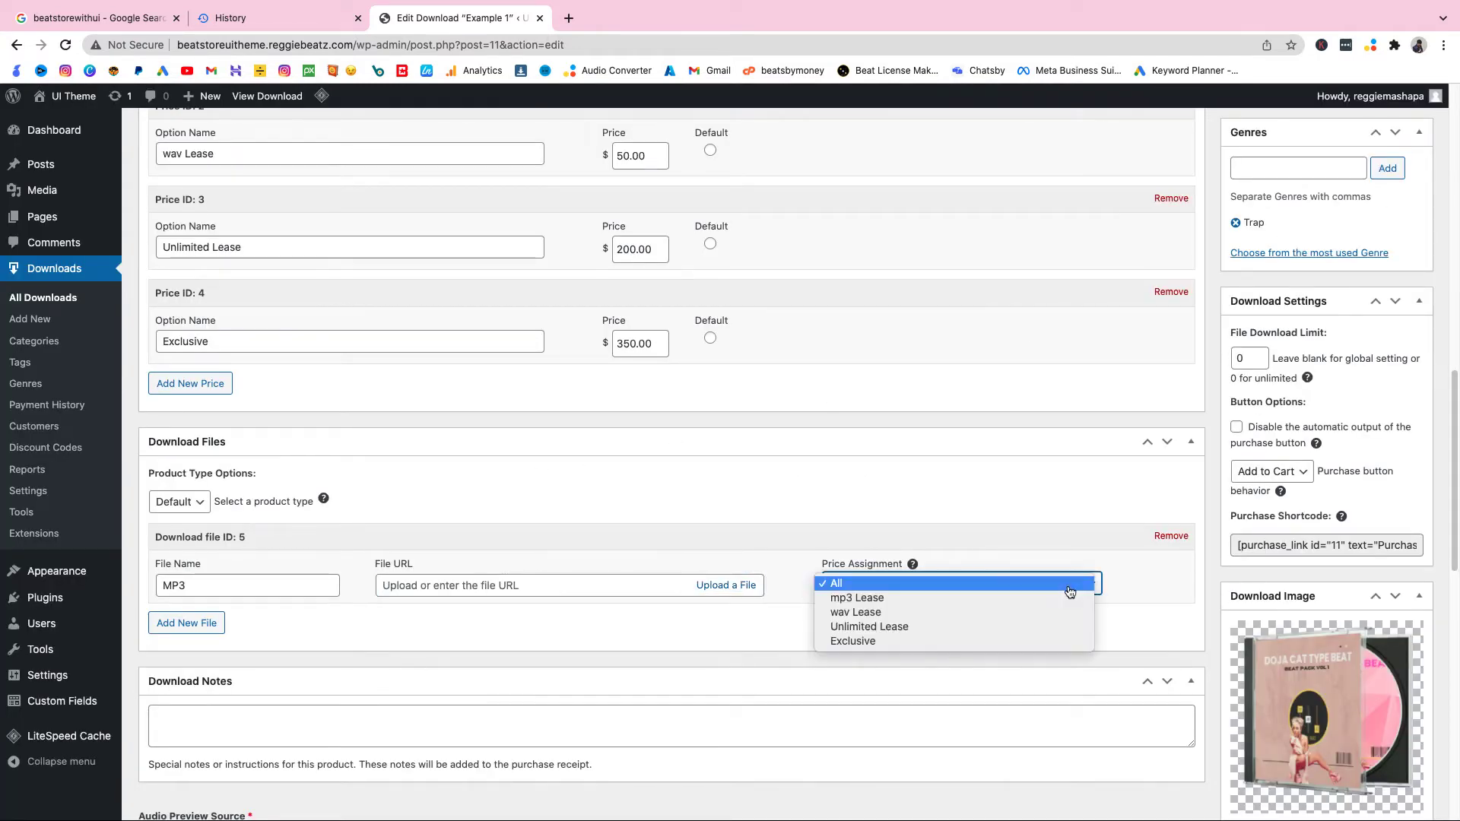
click(885, 600)
Step: Add a second download file named "Wav" and assign it to the wav Lease price
click(186, 622)
text(W)
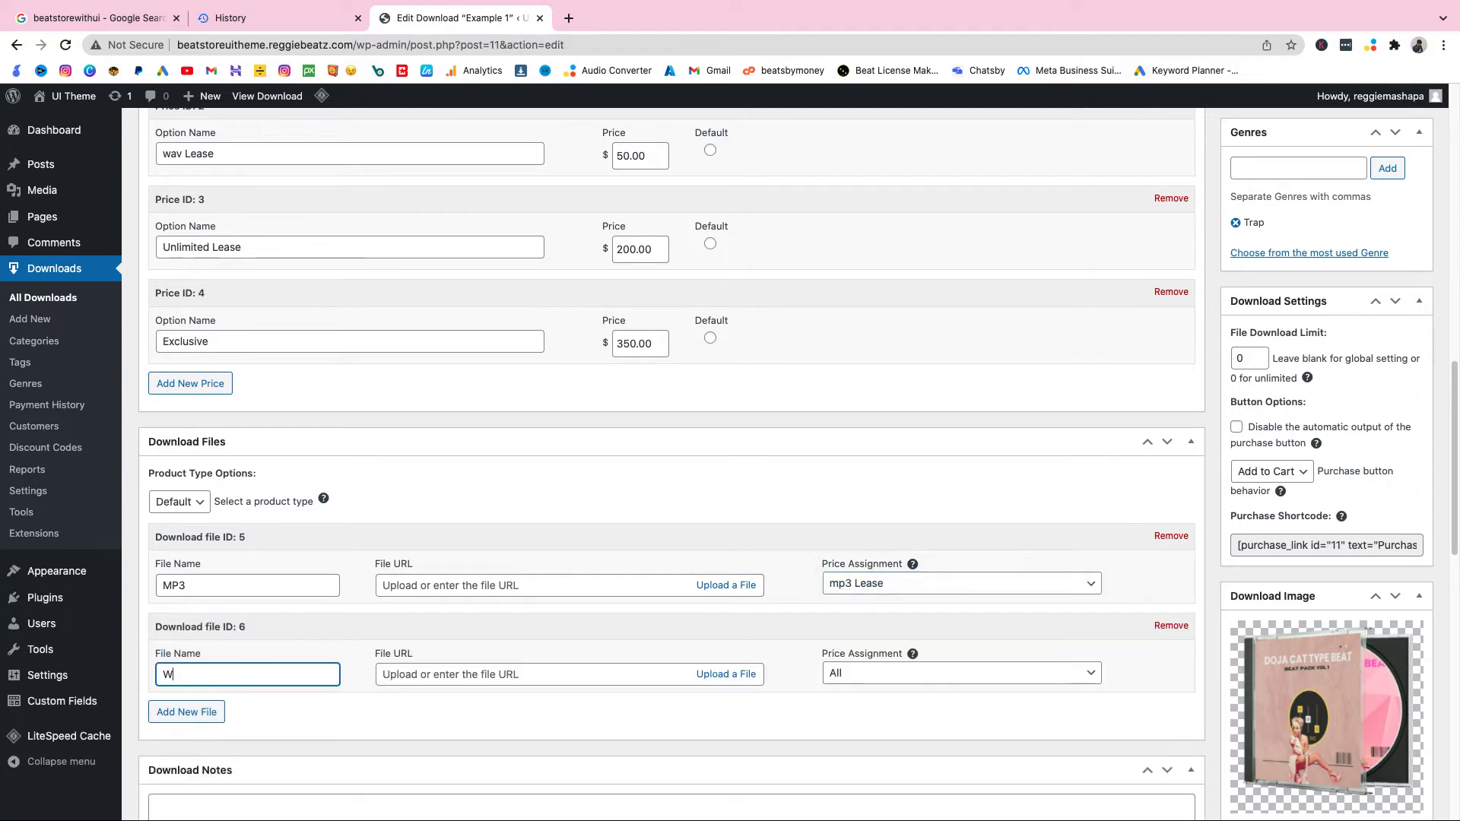
text(av)
scroll(545, 667, down, 3)
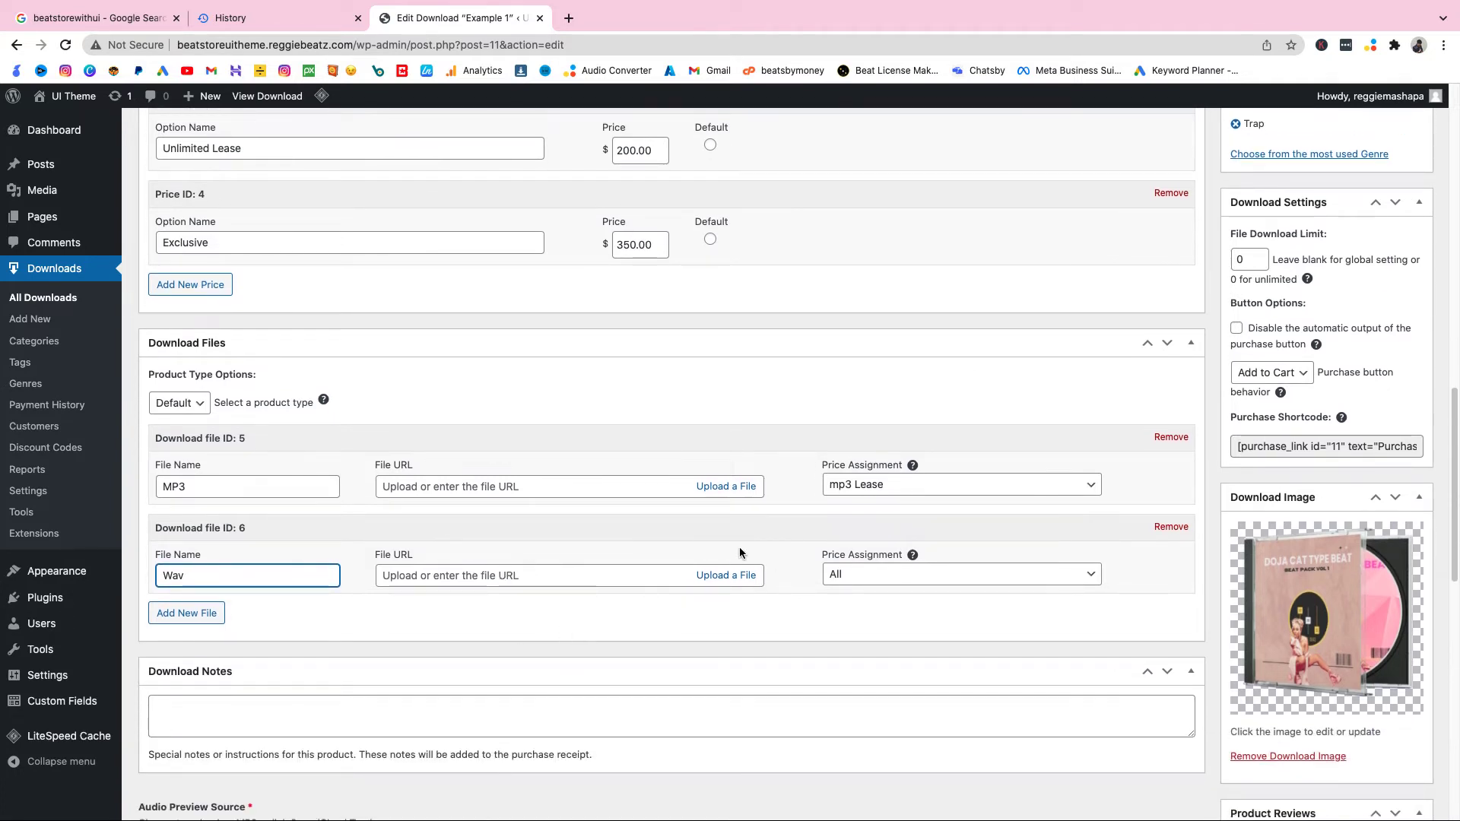
click(986, 577)
click(876, 602)
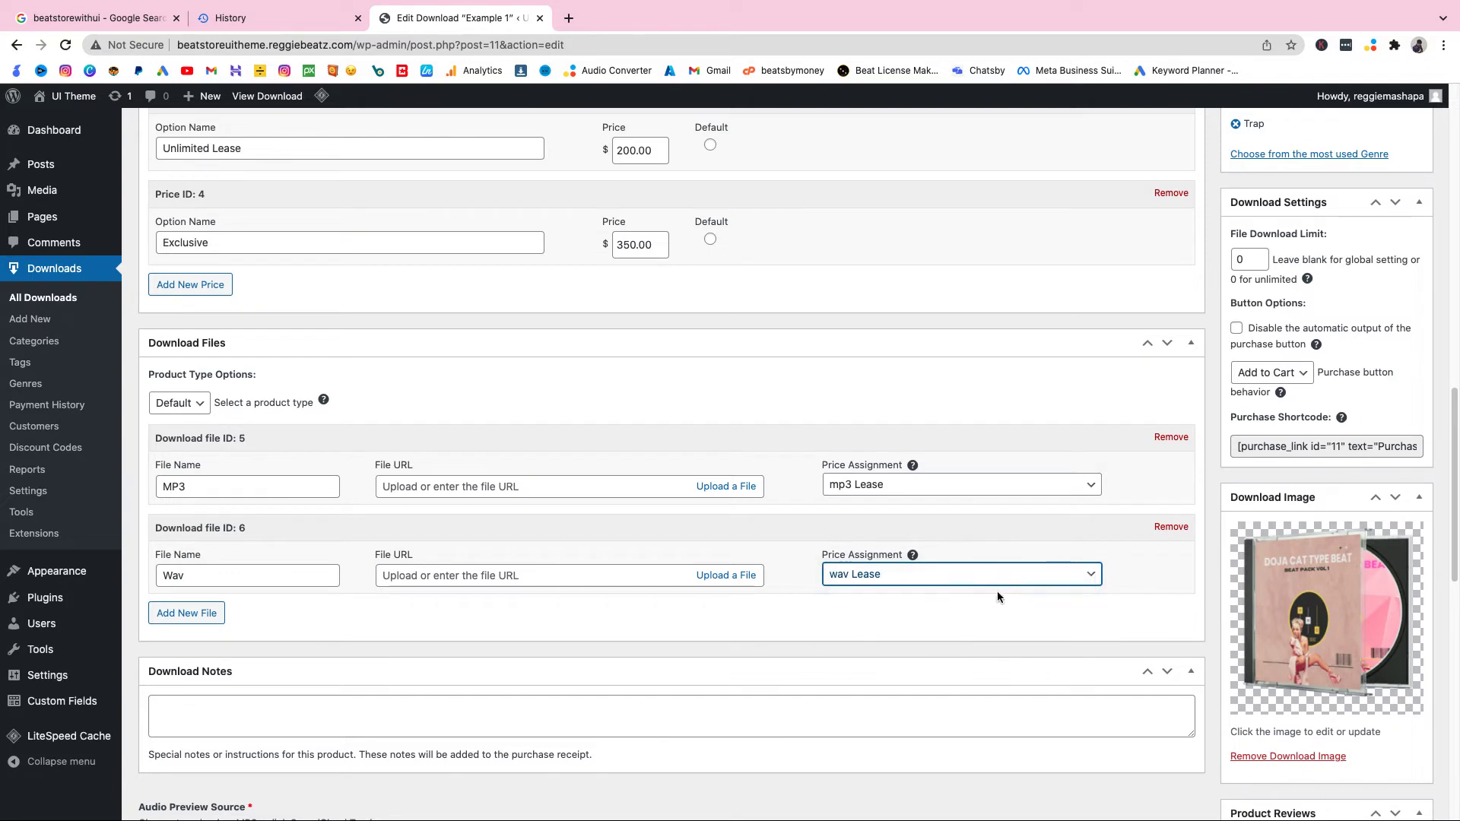
Step: Add a third download file named "Trackouts" and assign it to the Unlimited Lease price
click(202, 618)
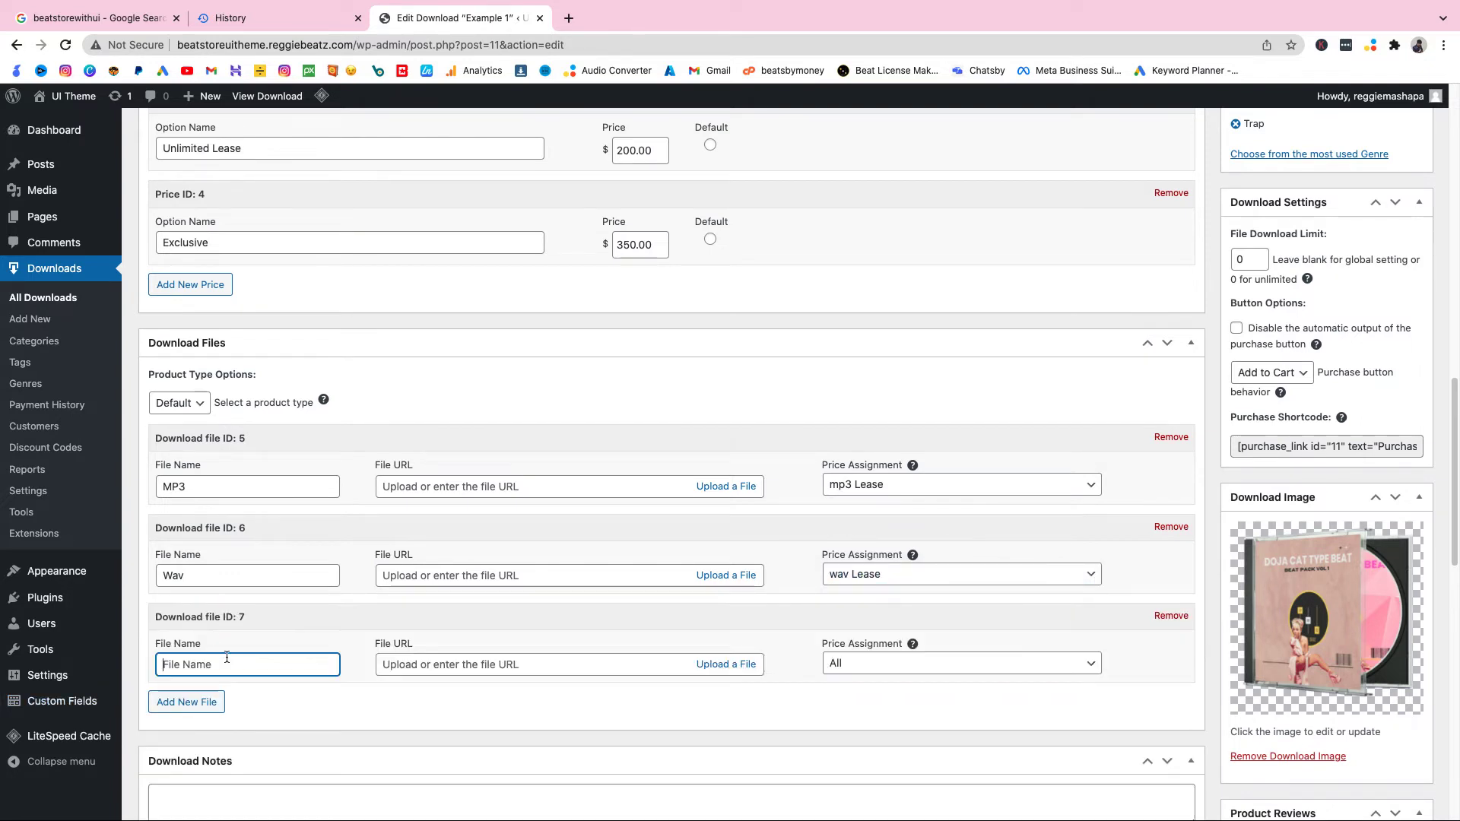
click(224, 664)
text(Trackouts)
click(560, 668)
click(924, 669)
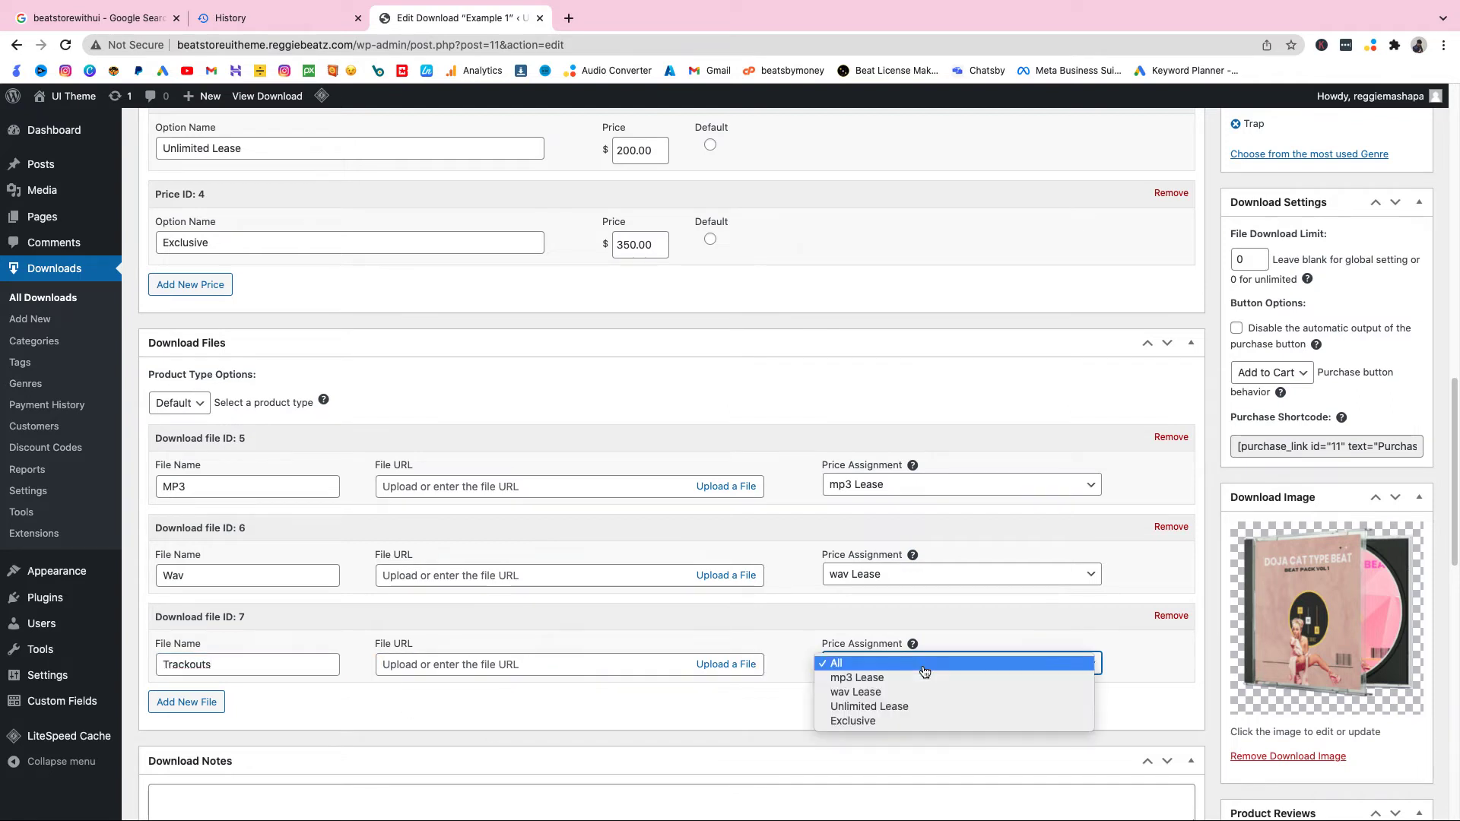
click(889, 708)
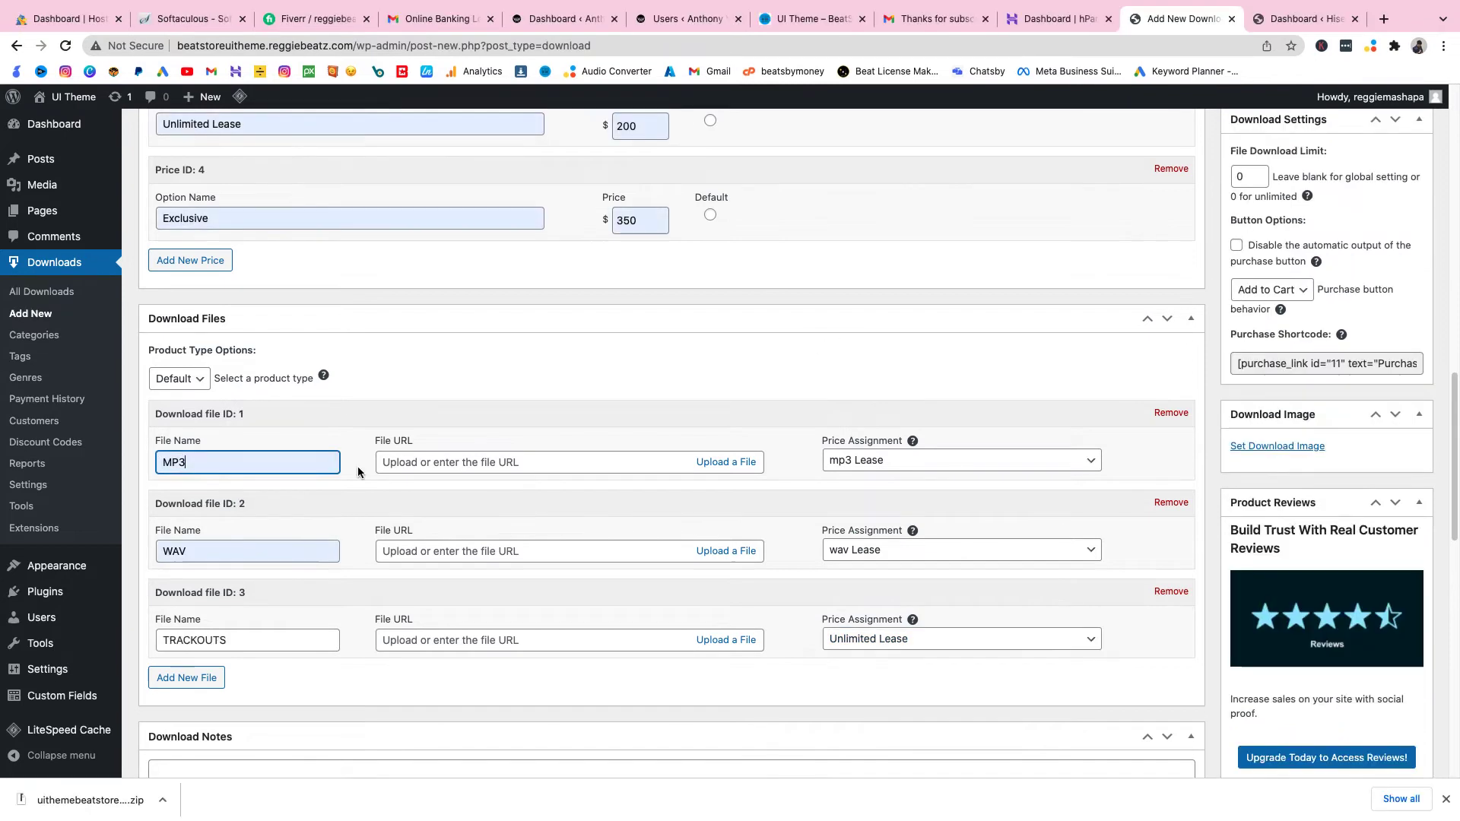
Step: Upload the "[FREE] Kash Doll Type Beat 2022 BMF" MP3 from the Tagged MP3 folder as the beat's audio preview
scroll(358, 482, down, 5)
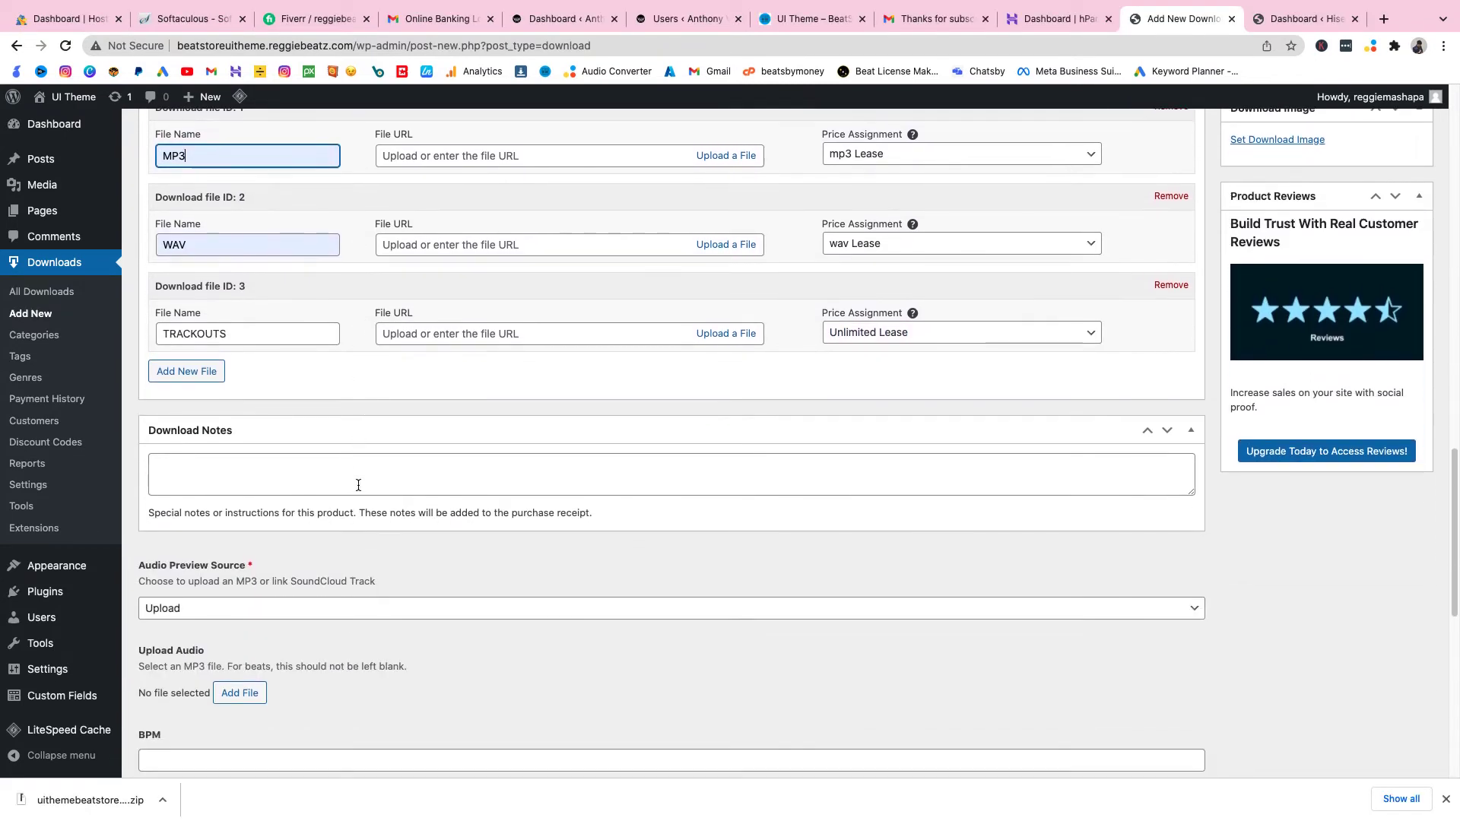
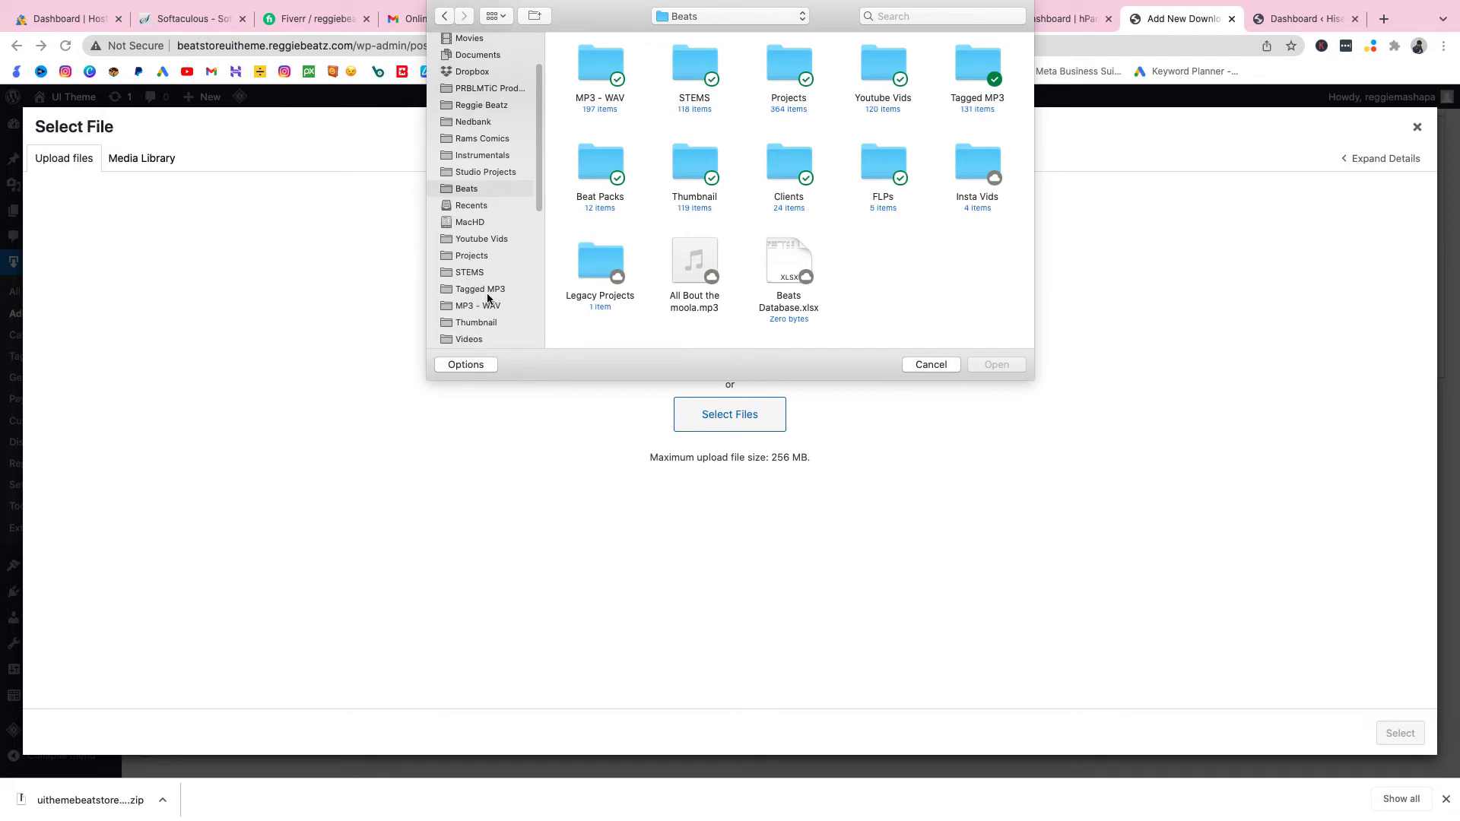
click(490, 292)
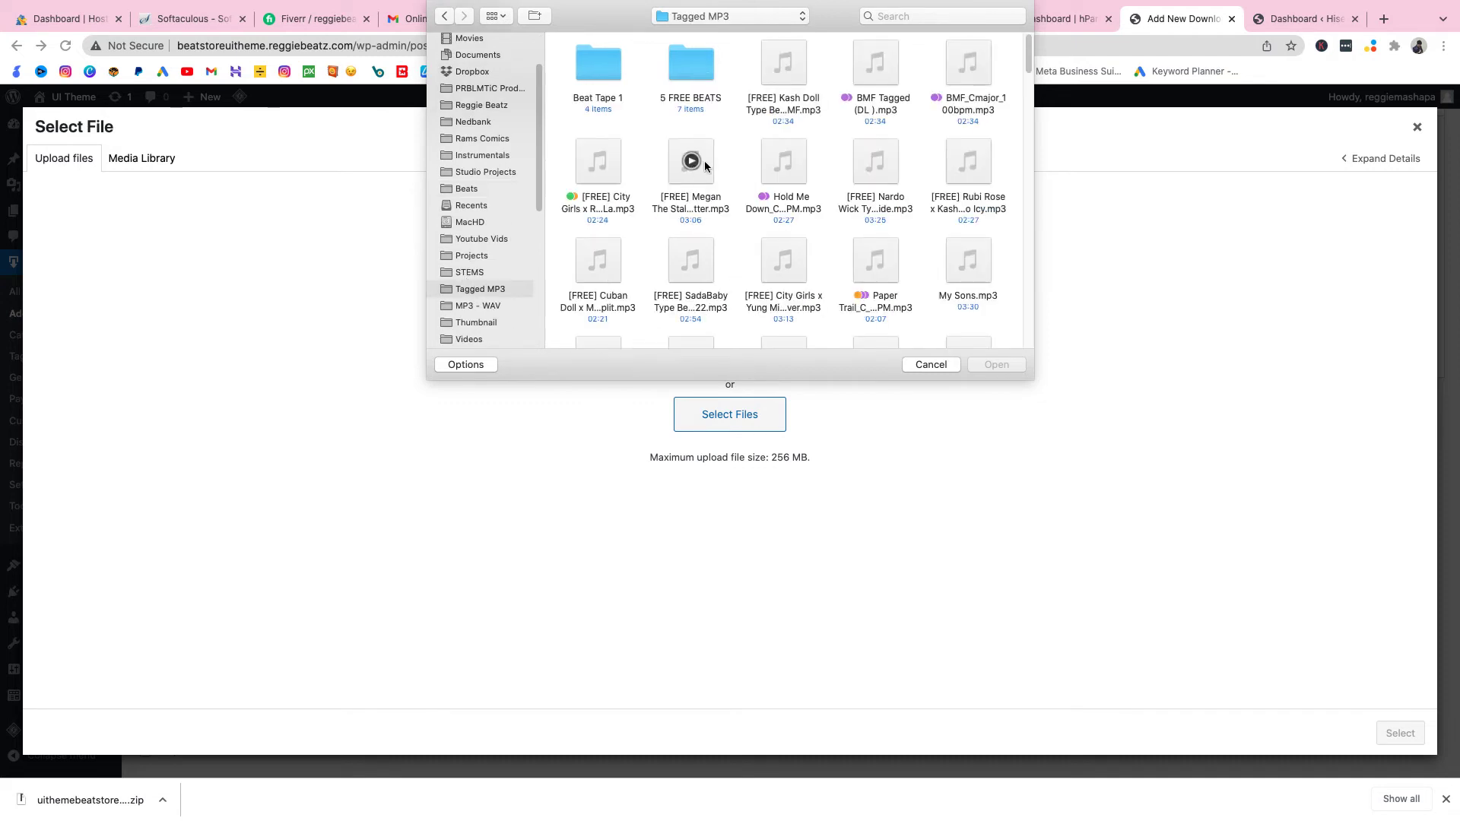
click(809, 99)
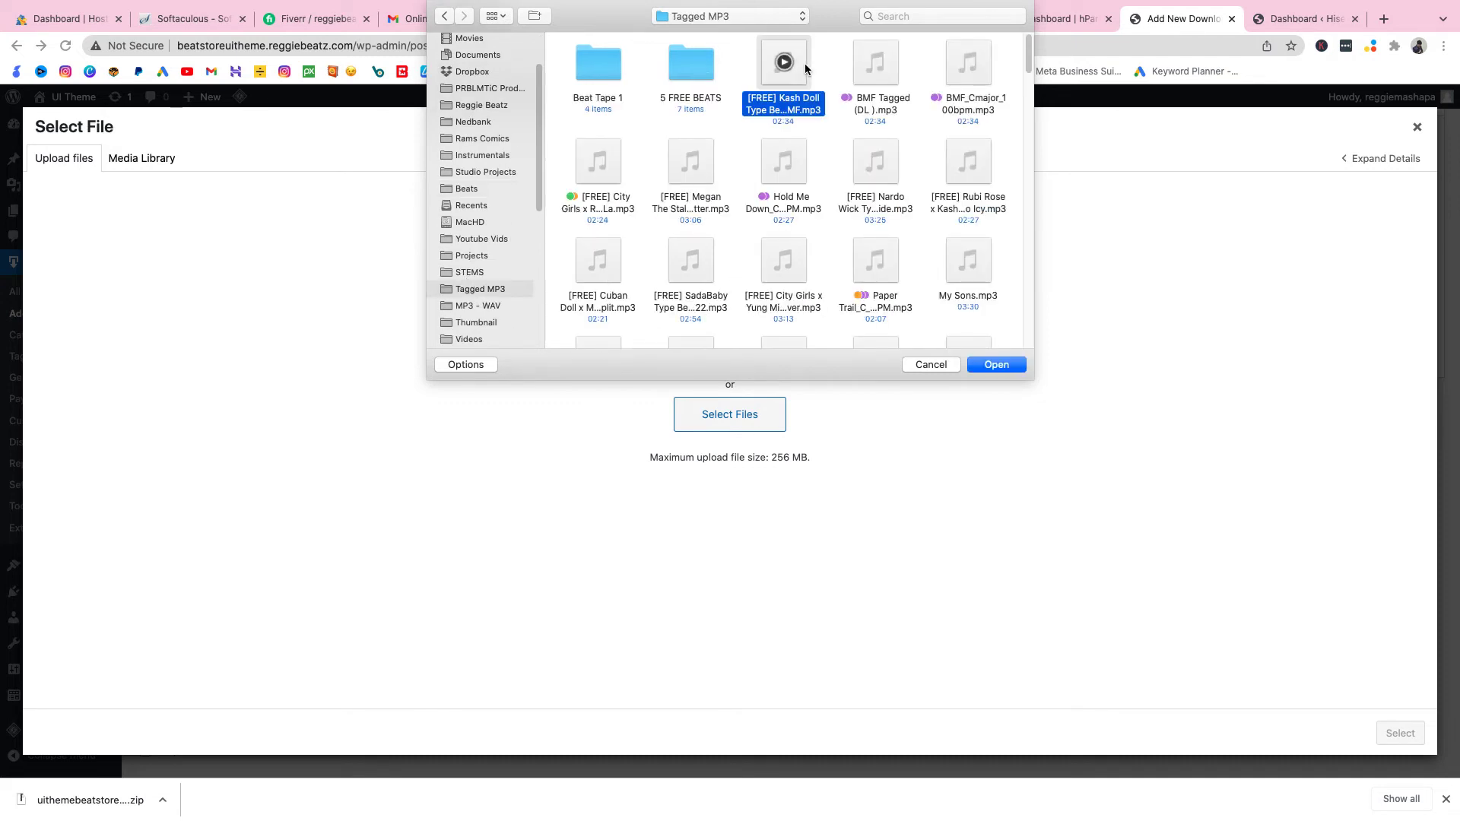
click(1001, 367)
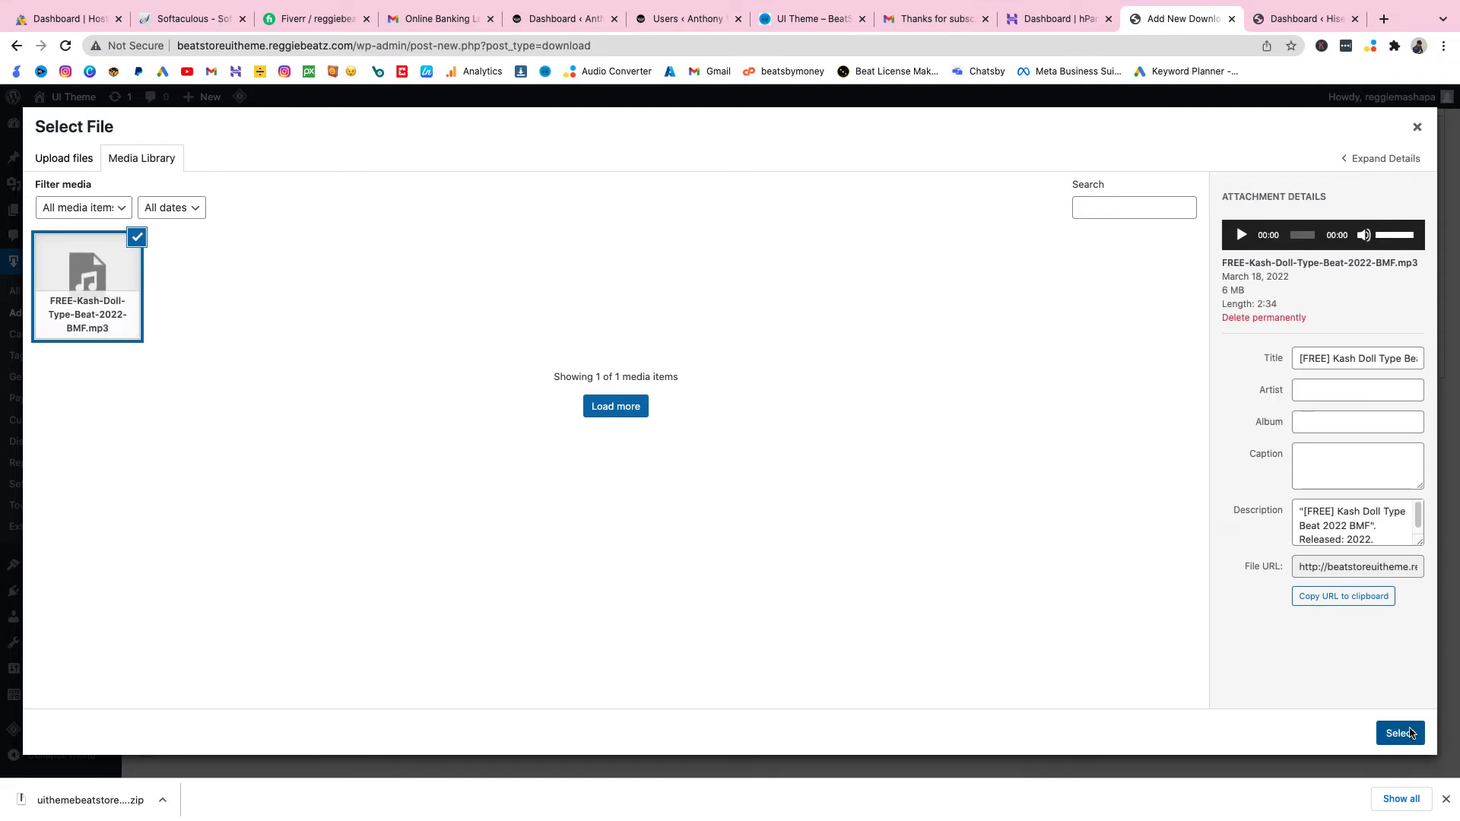
click(1400, 732)
Step: Set the beat's BPM to 130
scroll(415, 395, down, 10)
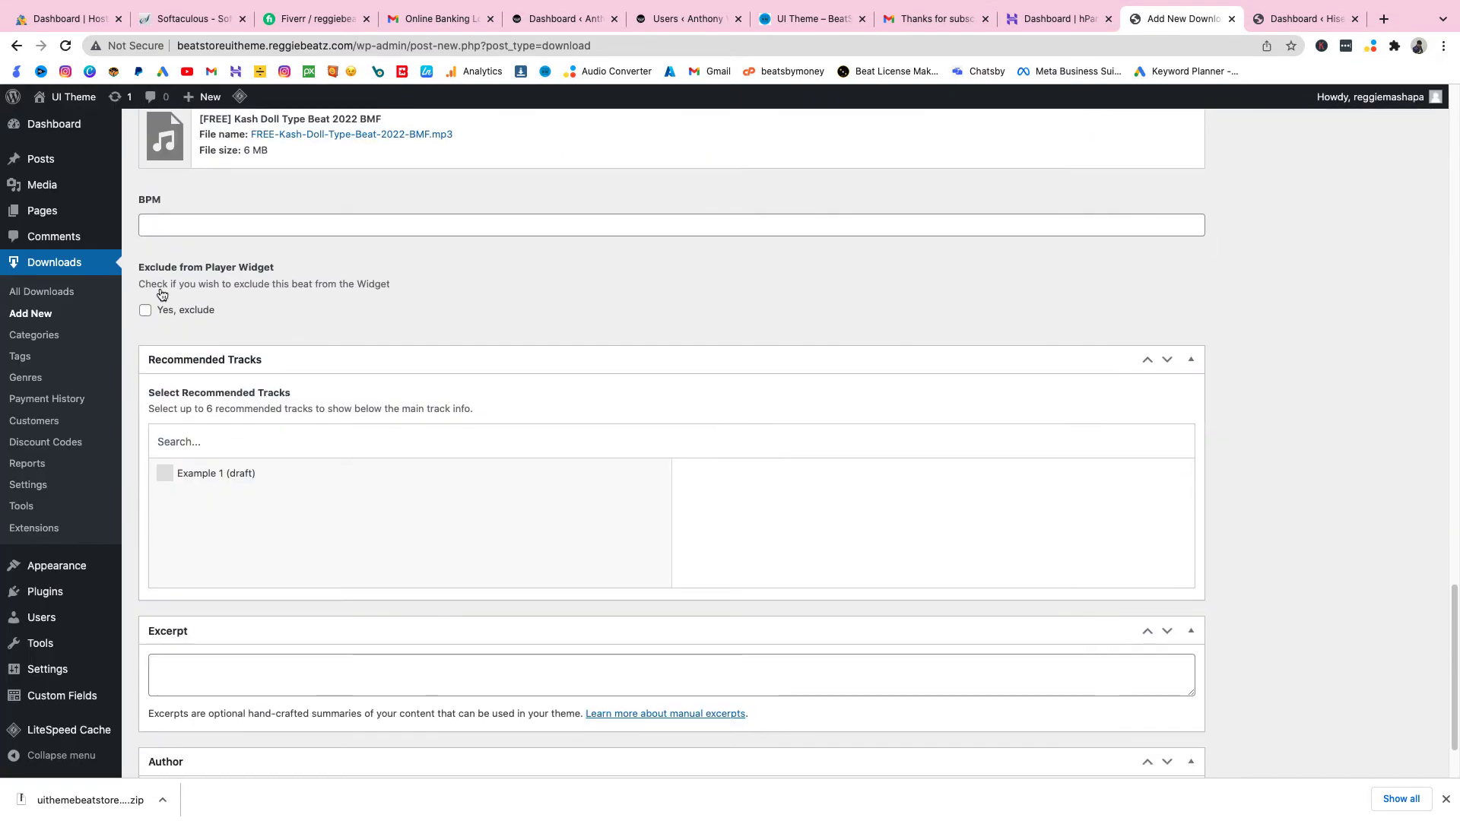
click(199, 224)
text(130)
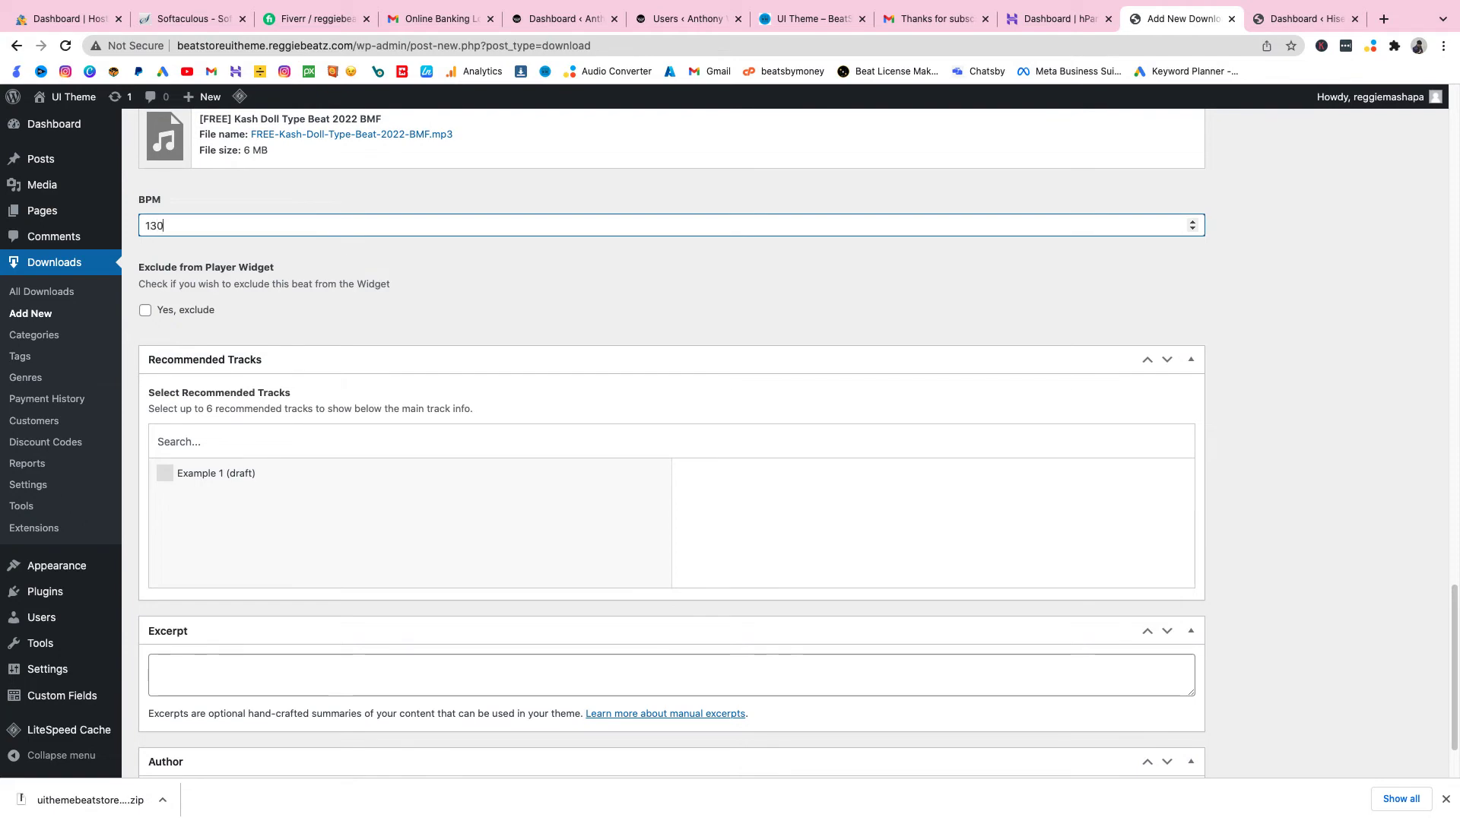
Step: Upload "Doja Cat Beat Pack CD fINAL.png" from the Downloads folder and set it as the beat's download image
scroll(342, 335, down, 3)
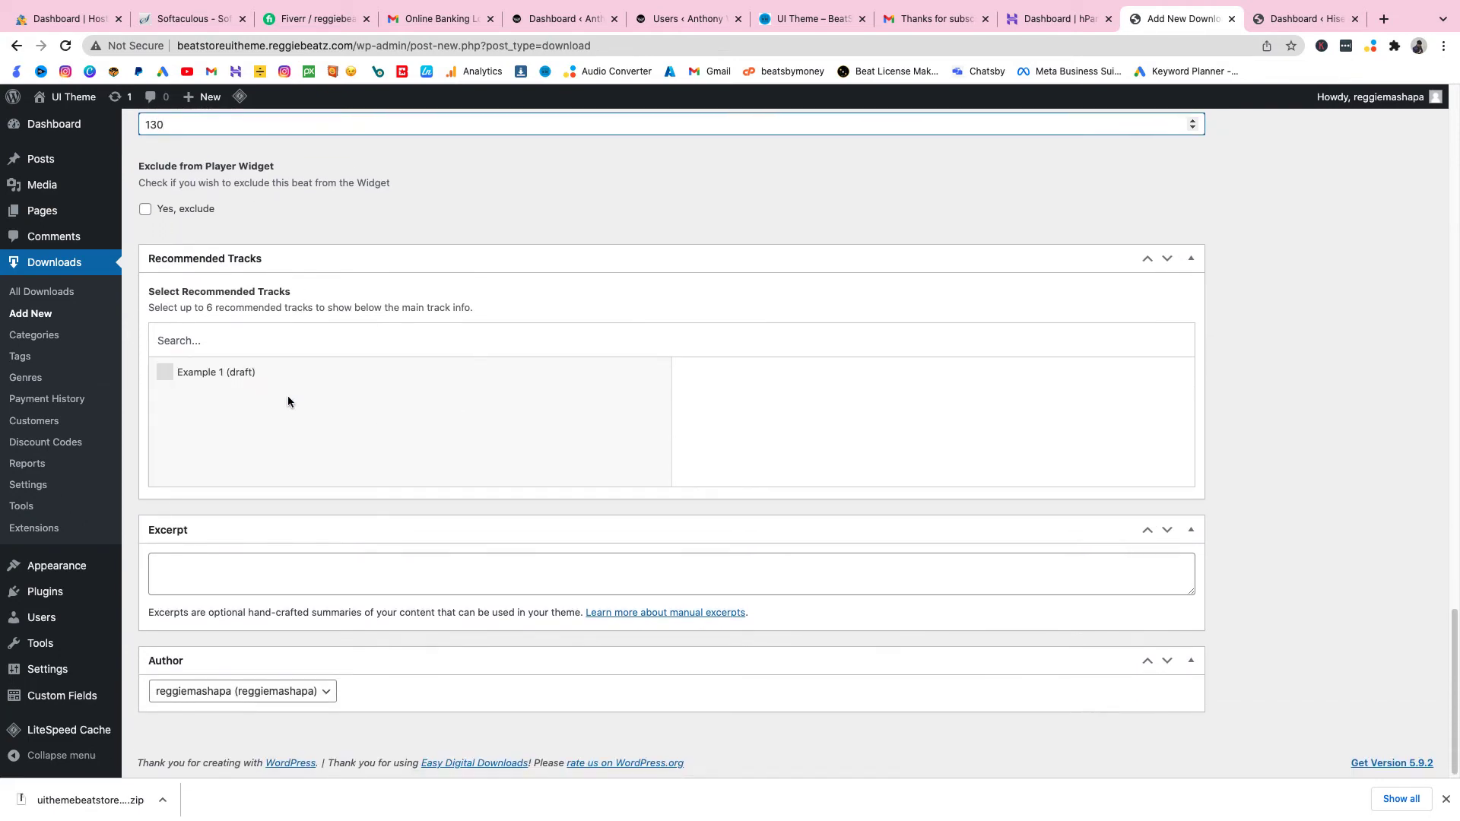
scroll(540, 446, up, 7)
scroll(540, 447, up, 10)
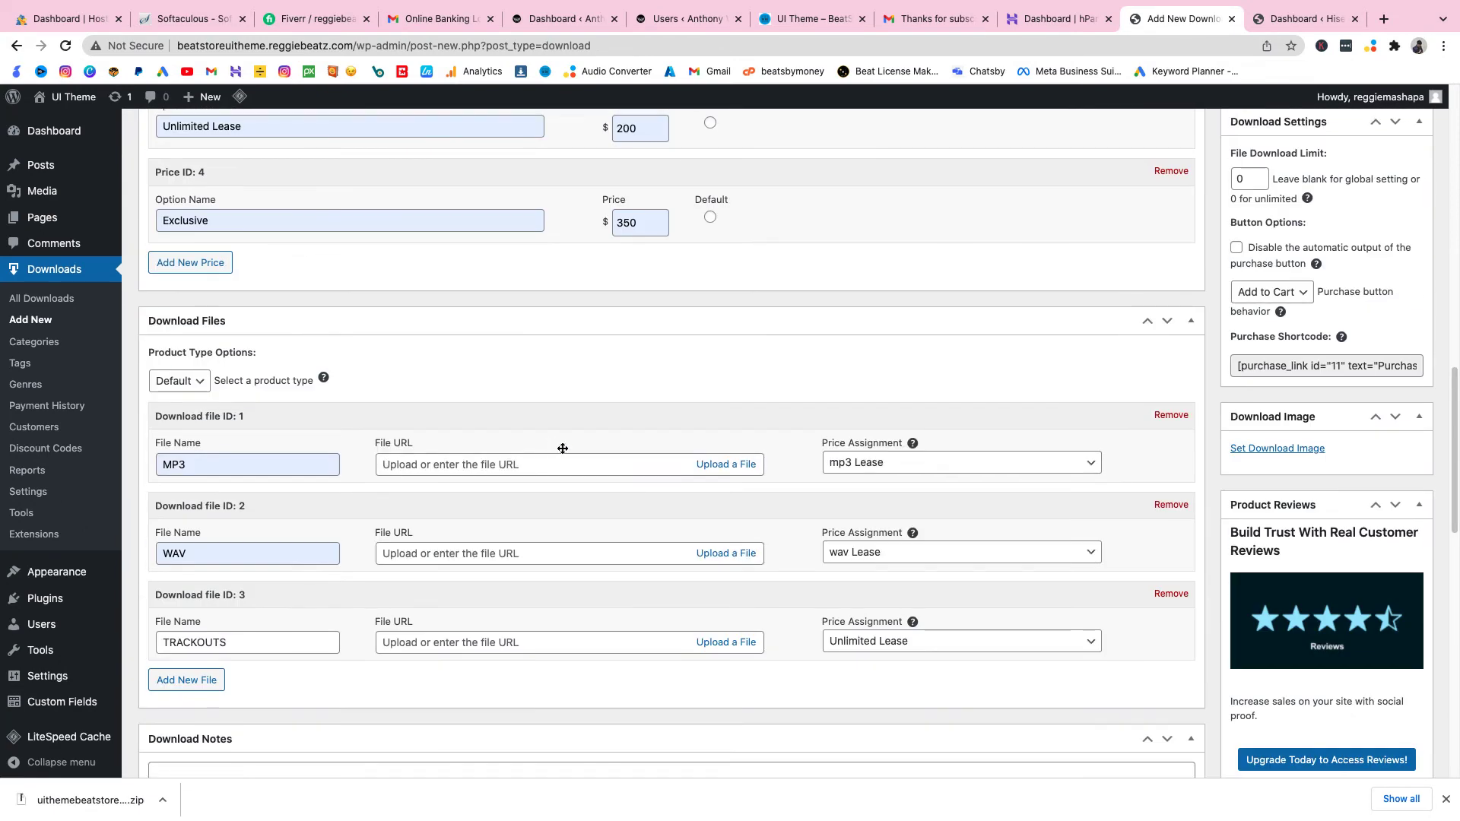
click(1293, 450)
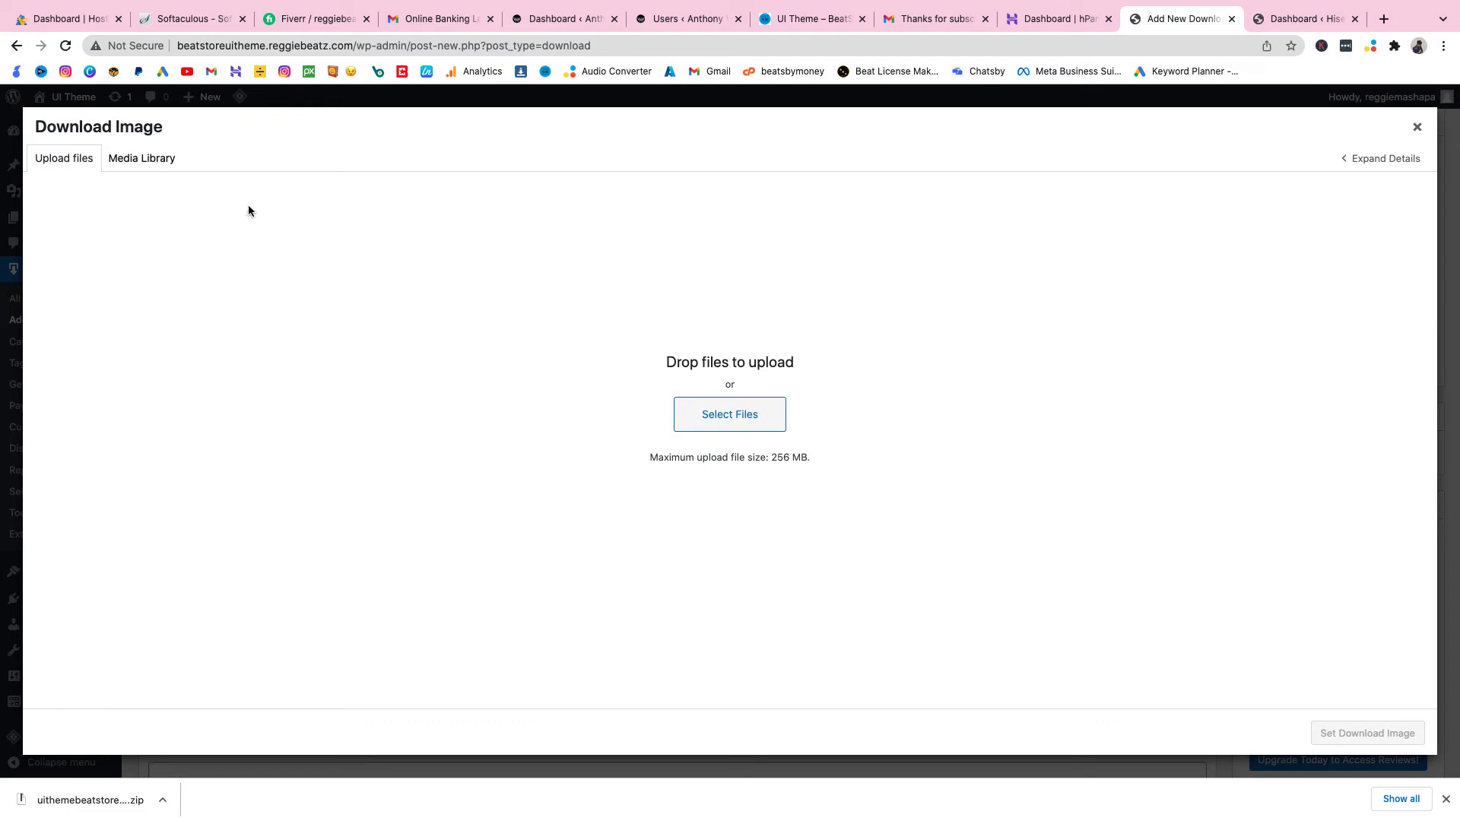
click(743, 422)
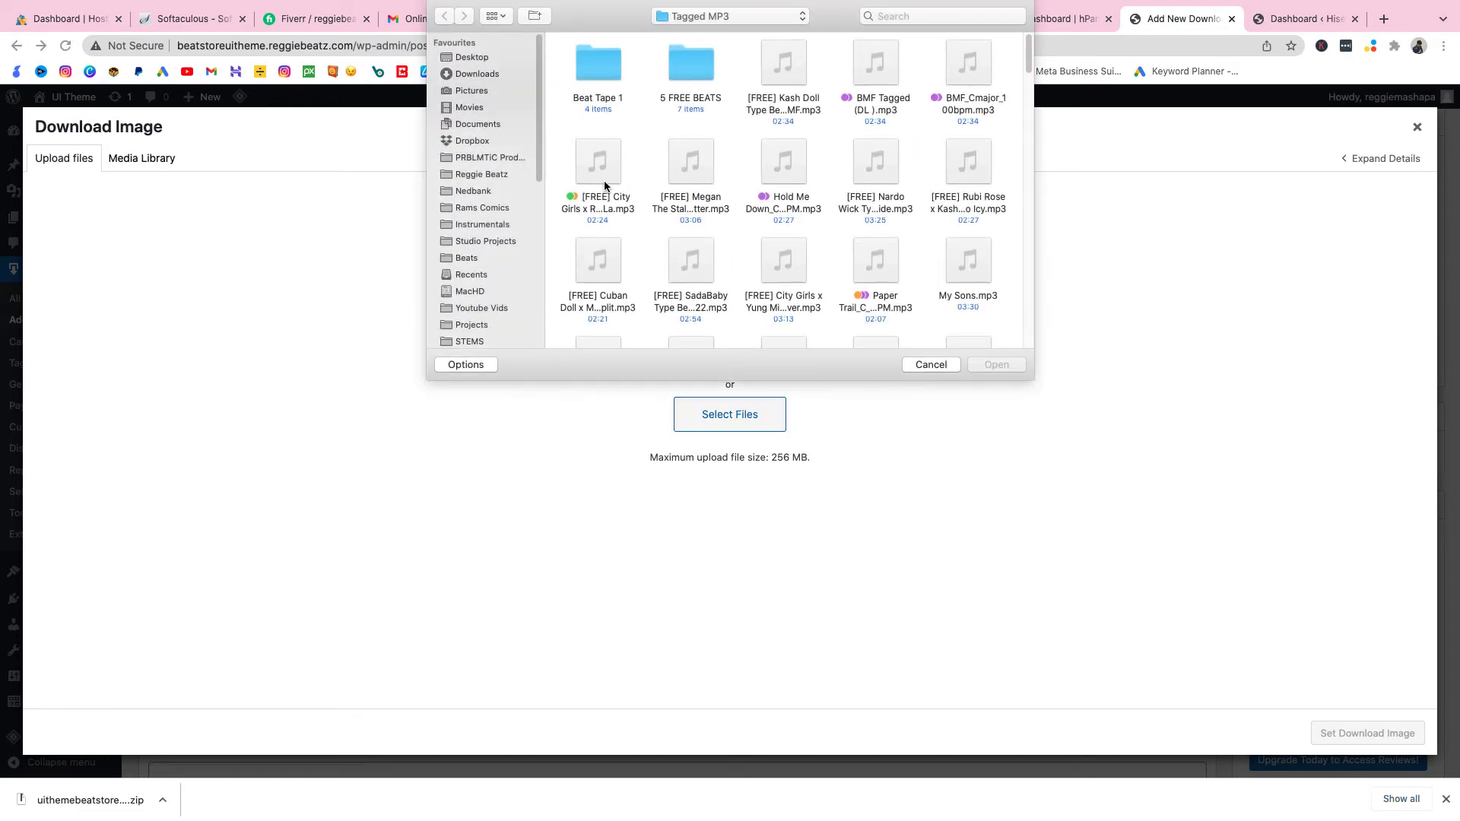
click(477, 74)
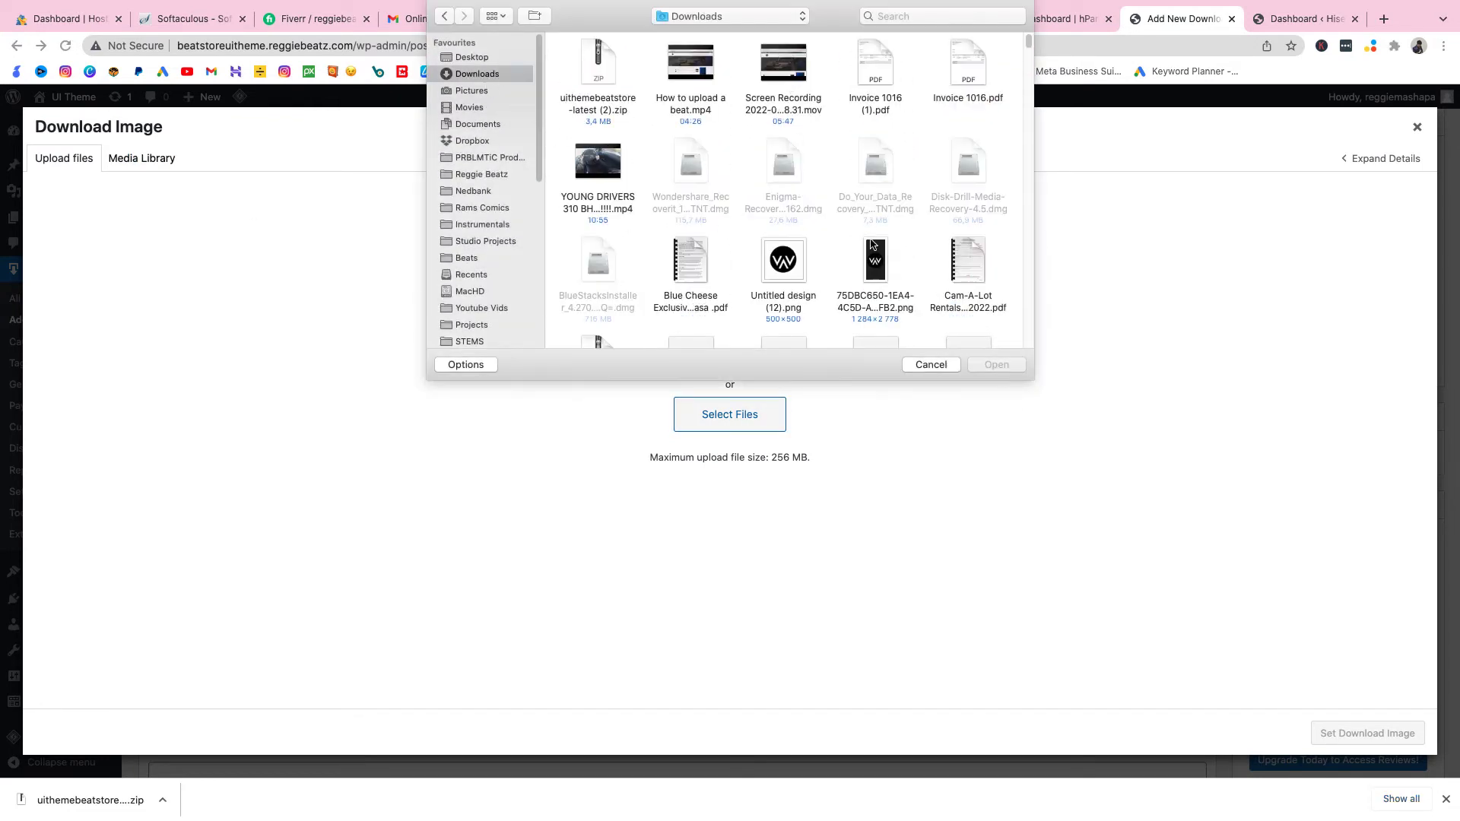
scroll(847, 305, down, 5)
click(968, 216)
click(1007, 365)
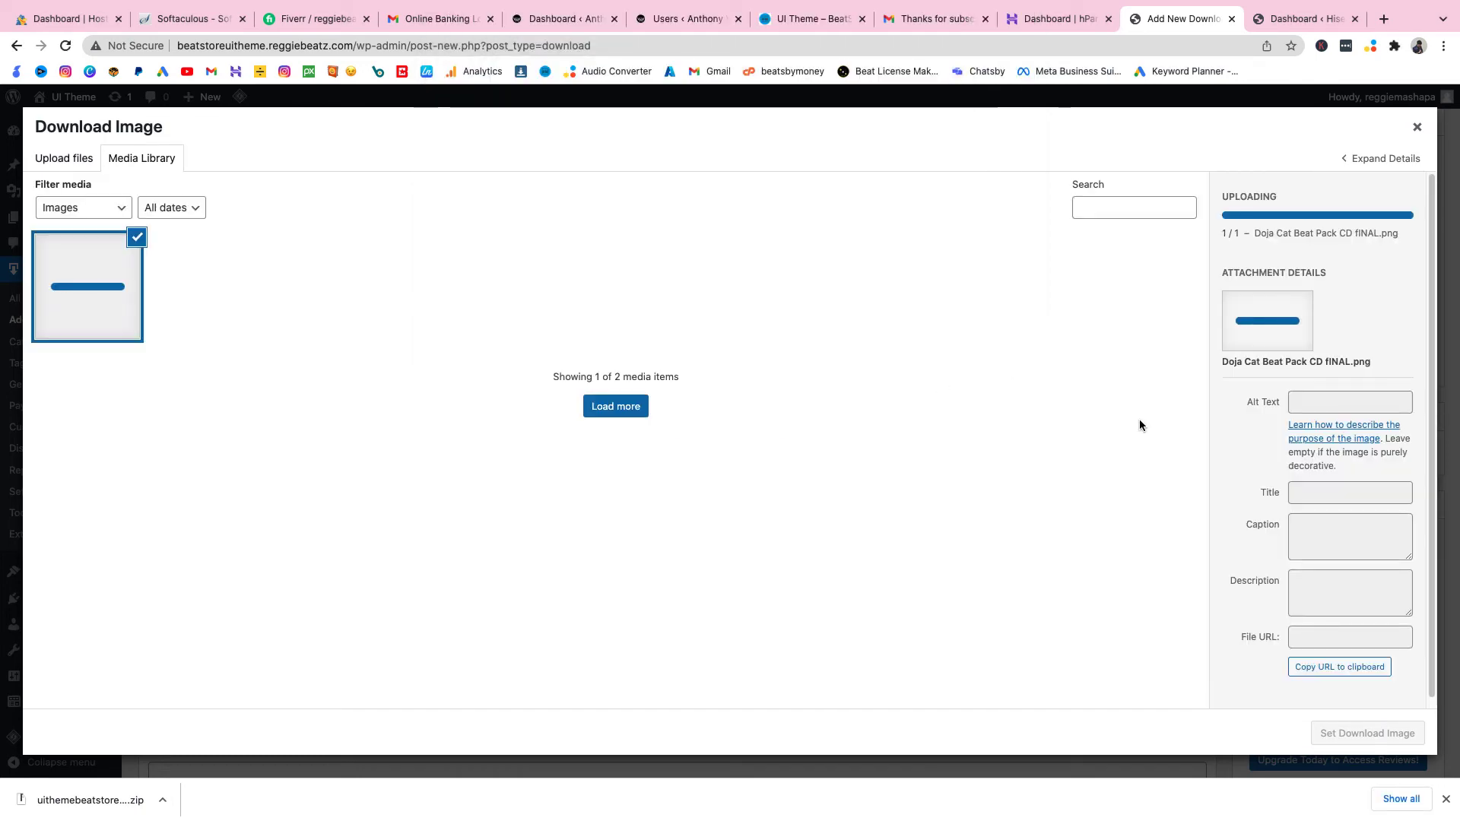
click(1367, 733)
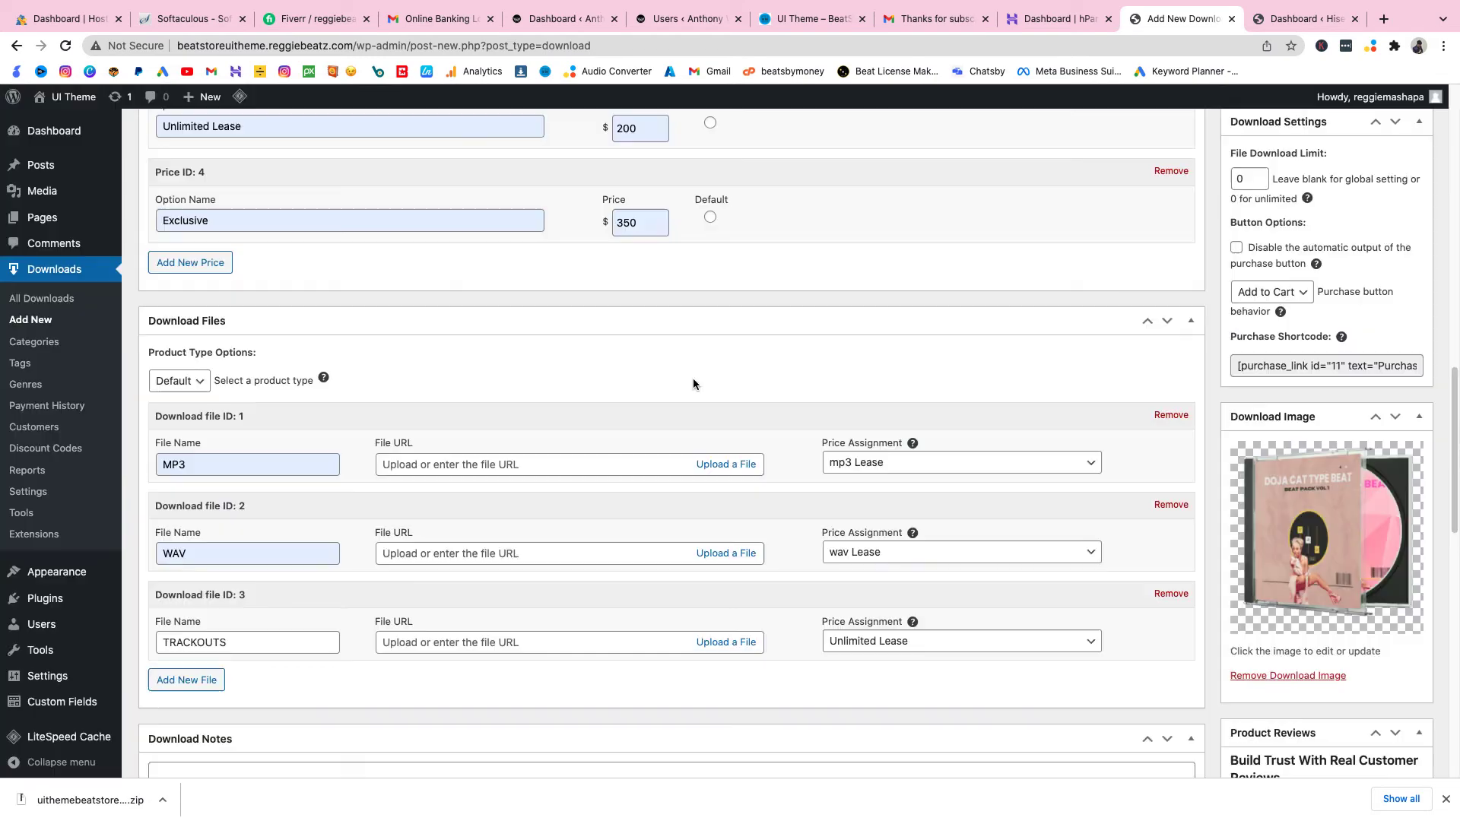
Step: Add the genre "Trap" to the beat
scroll(564, 353, down, 2)
scroll(564, 352, up, 4)
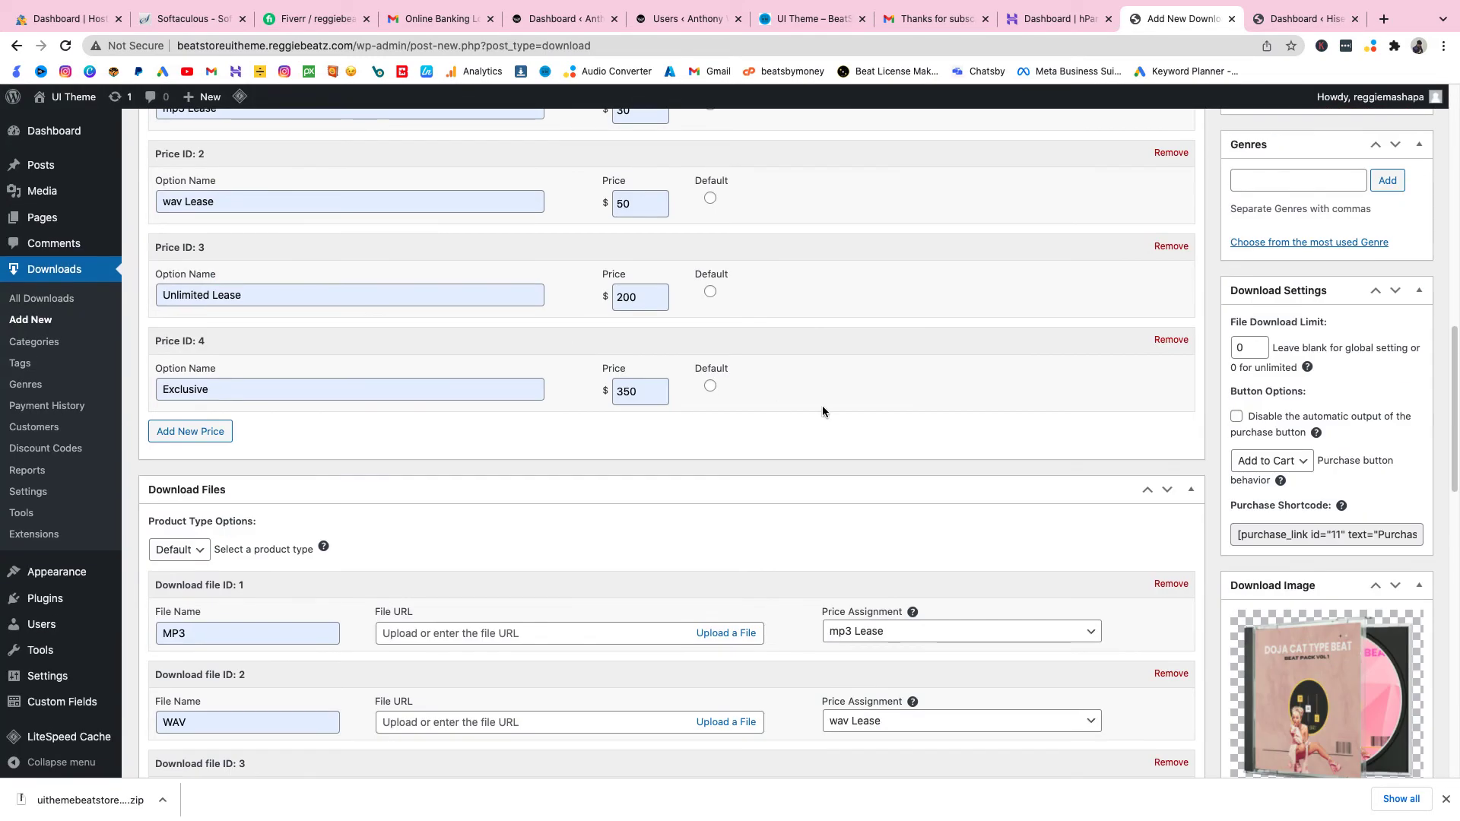
scroll(912, 434, up, 2)
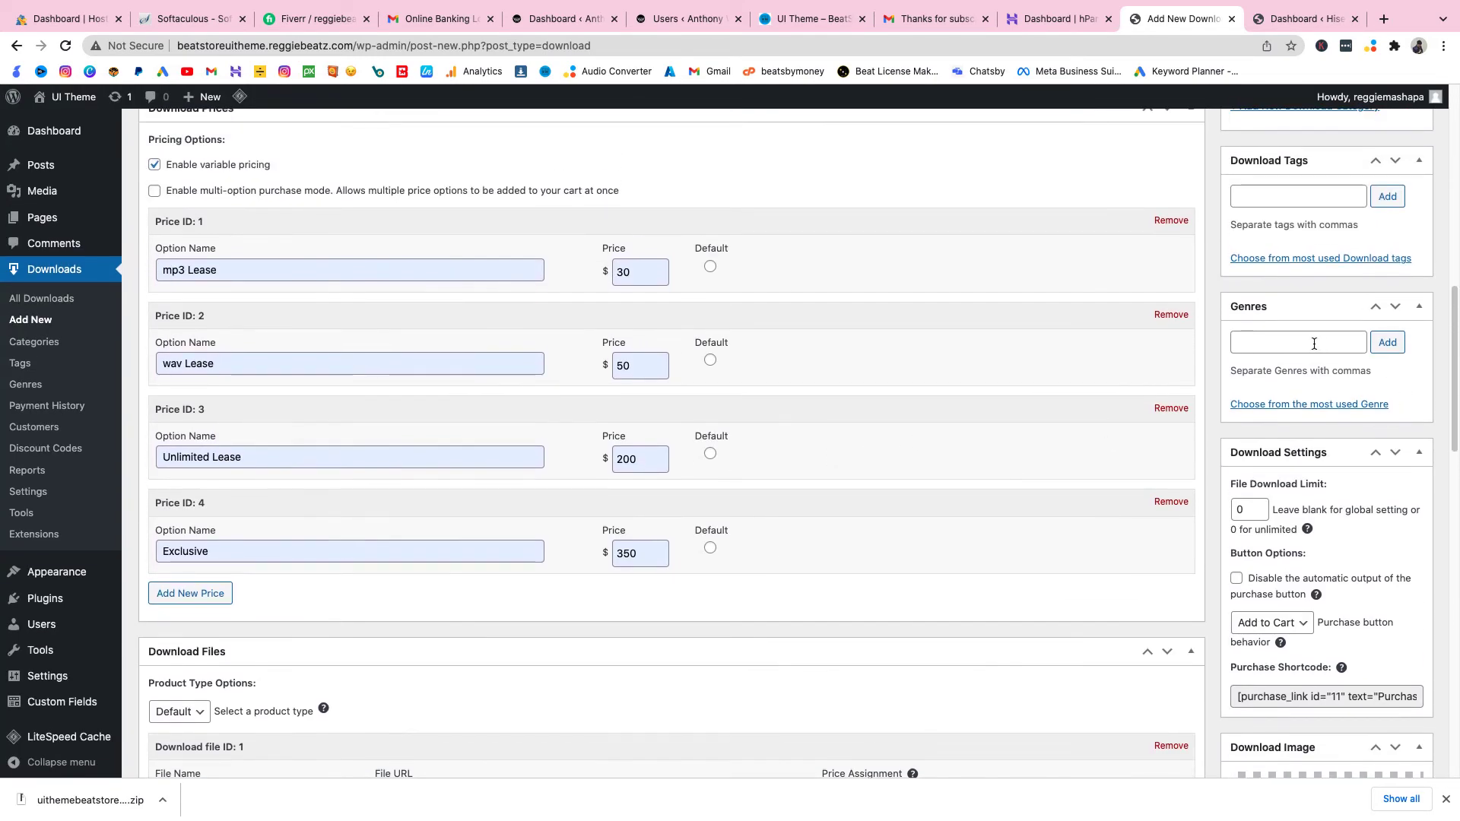
click(1314, 344)
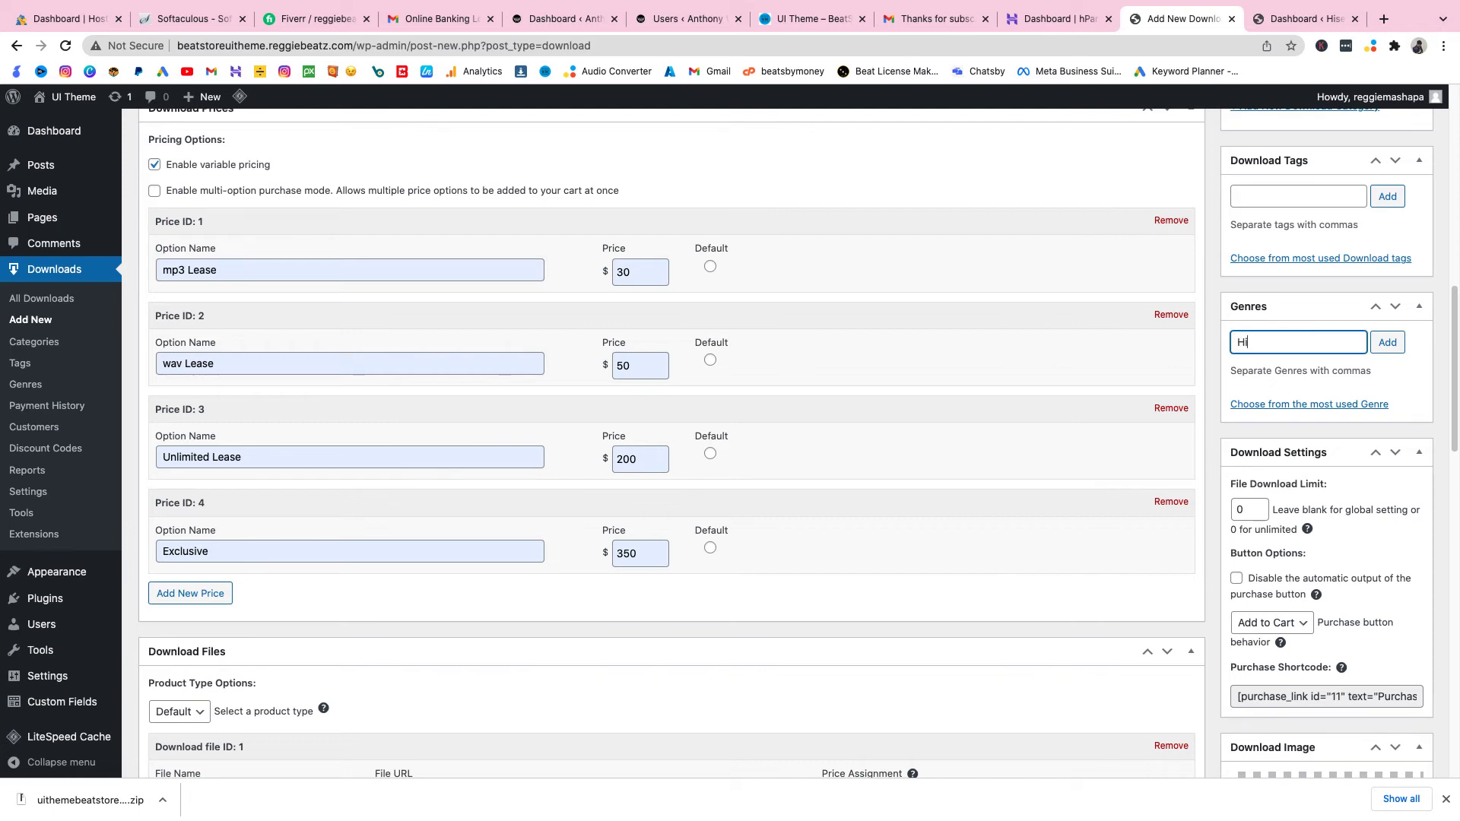
text(Trap)
key(Return)
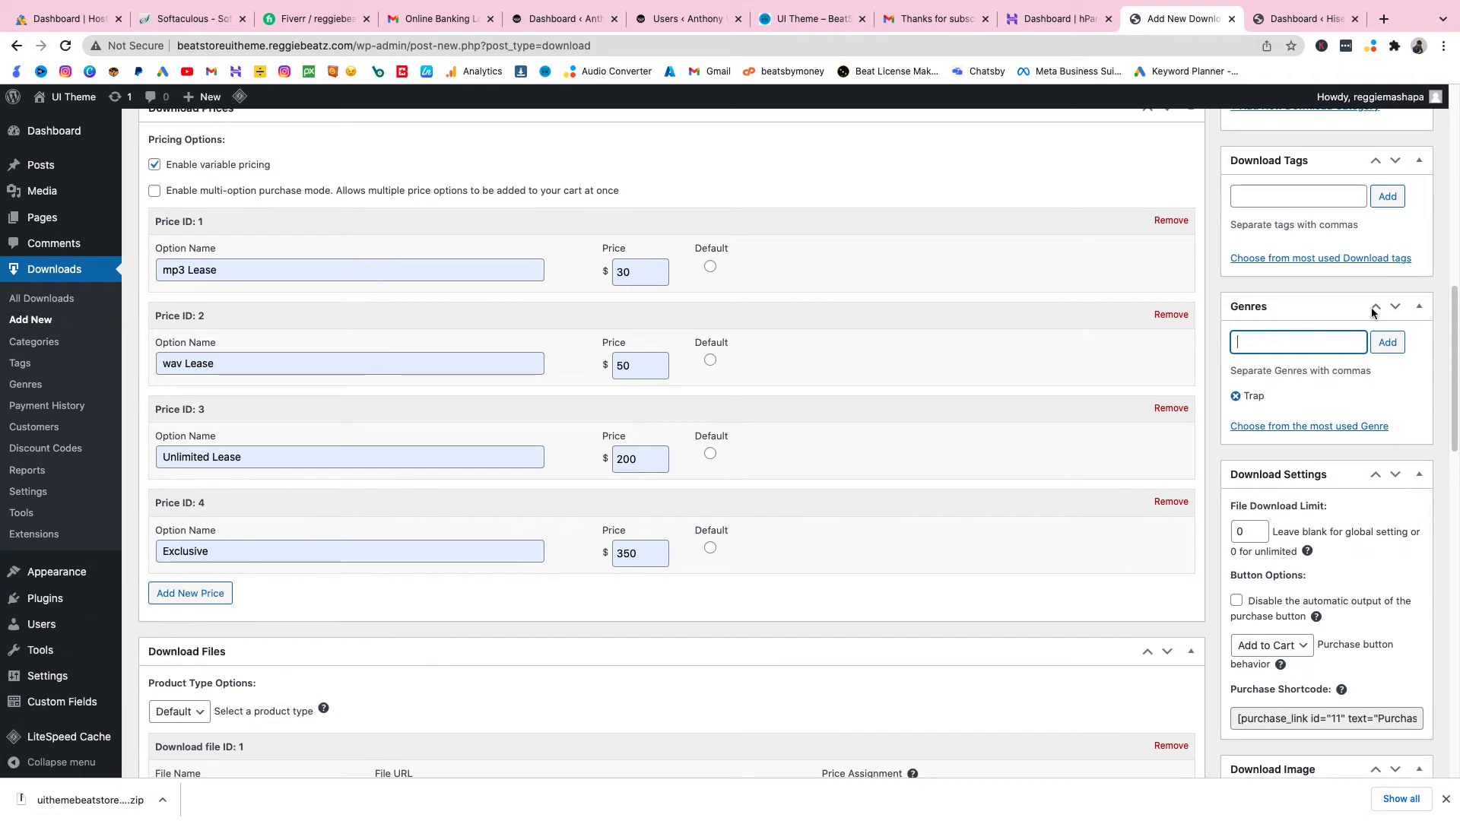
Step: Add the download tag "Freestyle beat" to the beat
scroll(1300, 380, up, 1)
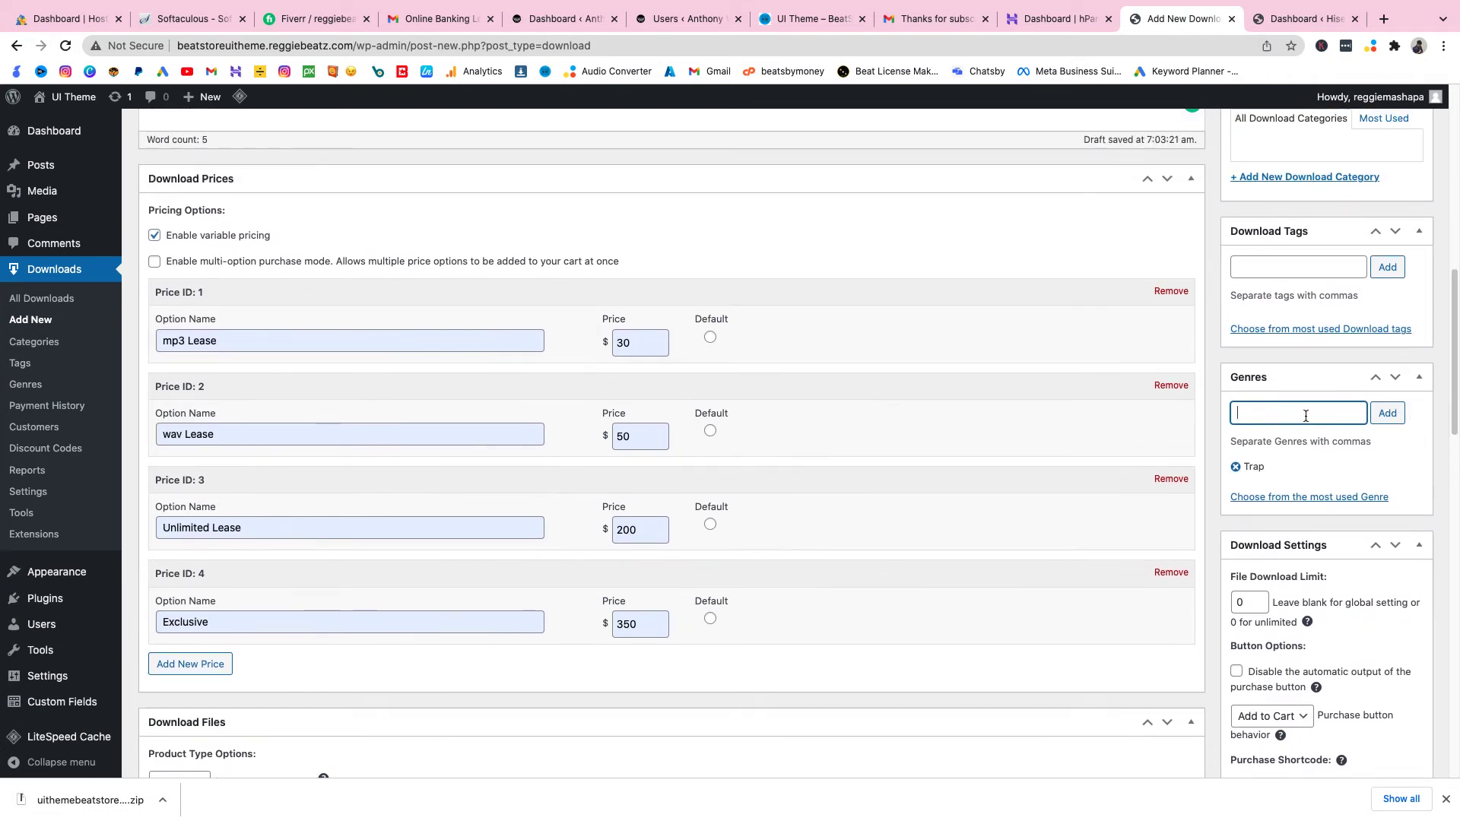
scroll(1300, 414, up, 2)
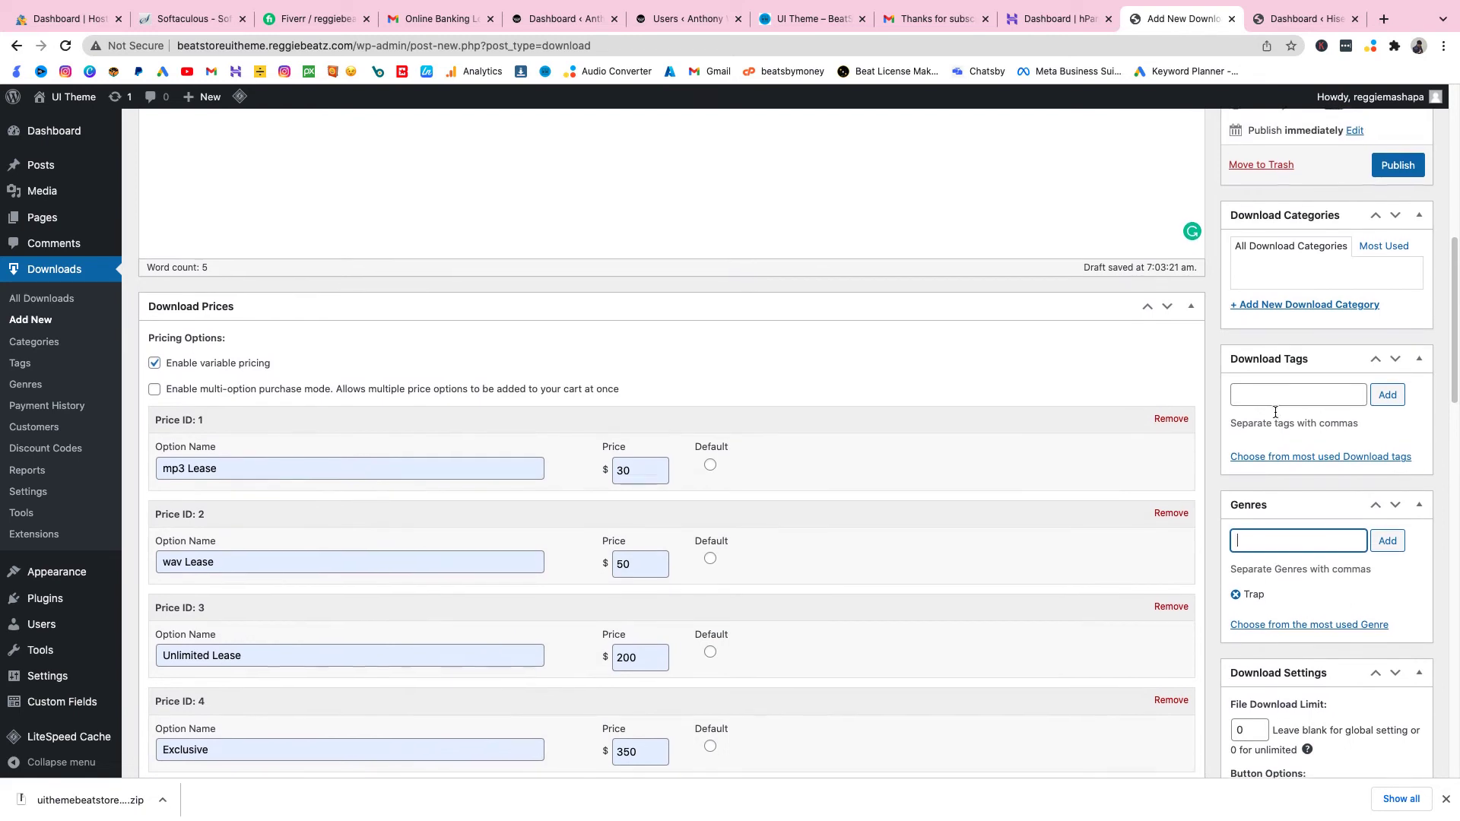
scroll(1275, 412, up, 1)
click(1276, 415)
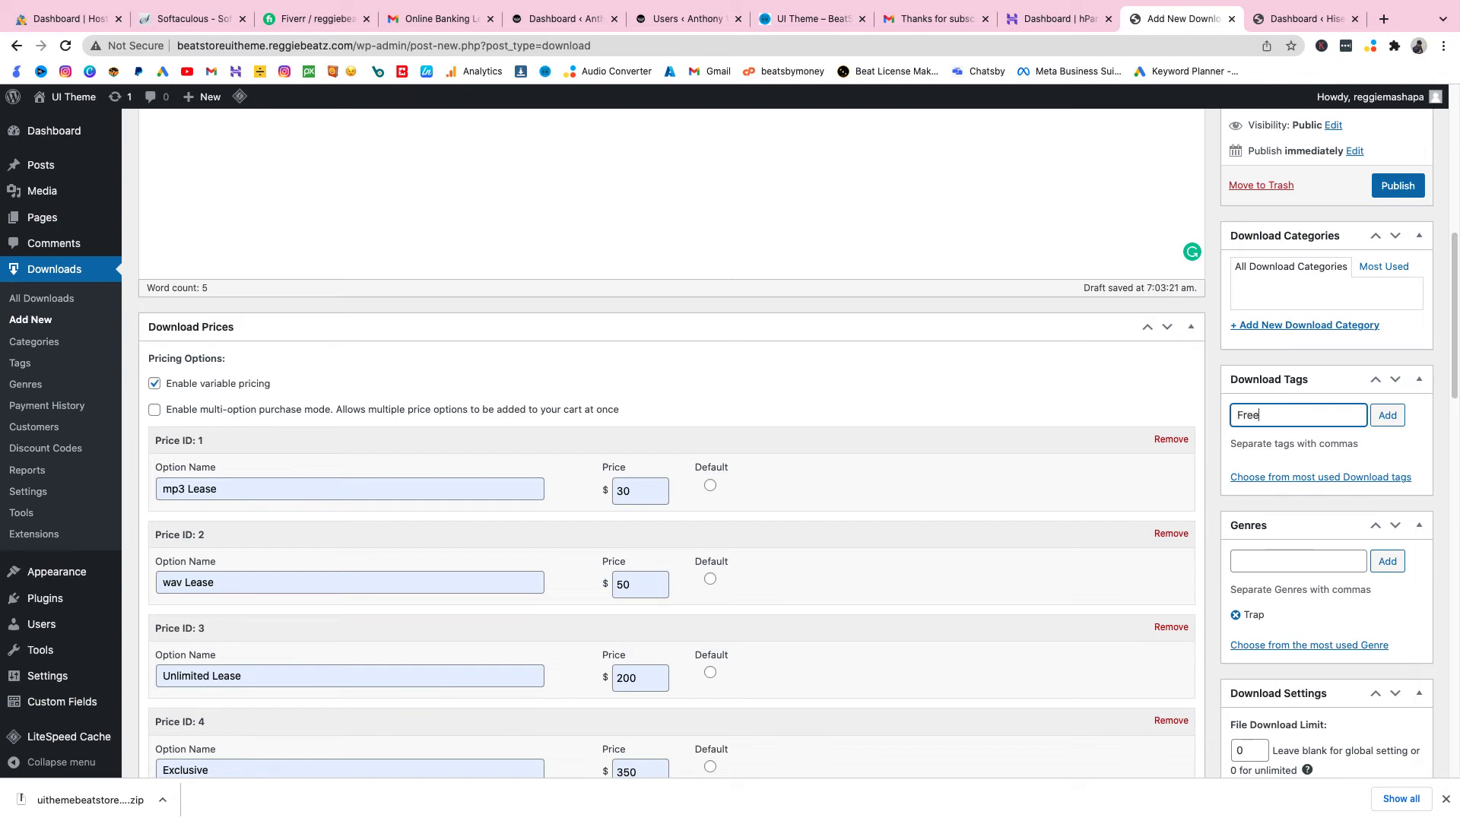
text(Freestyle beat)
key(Return)
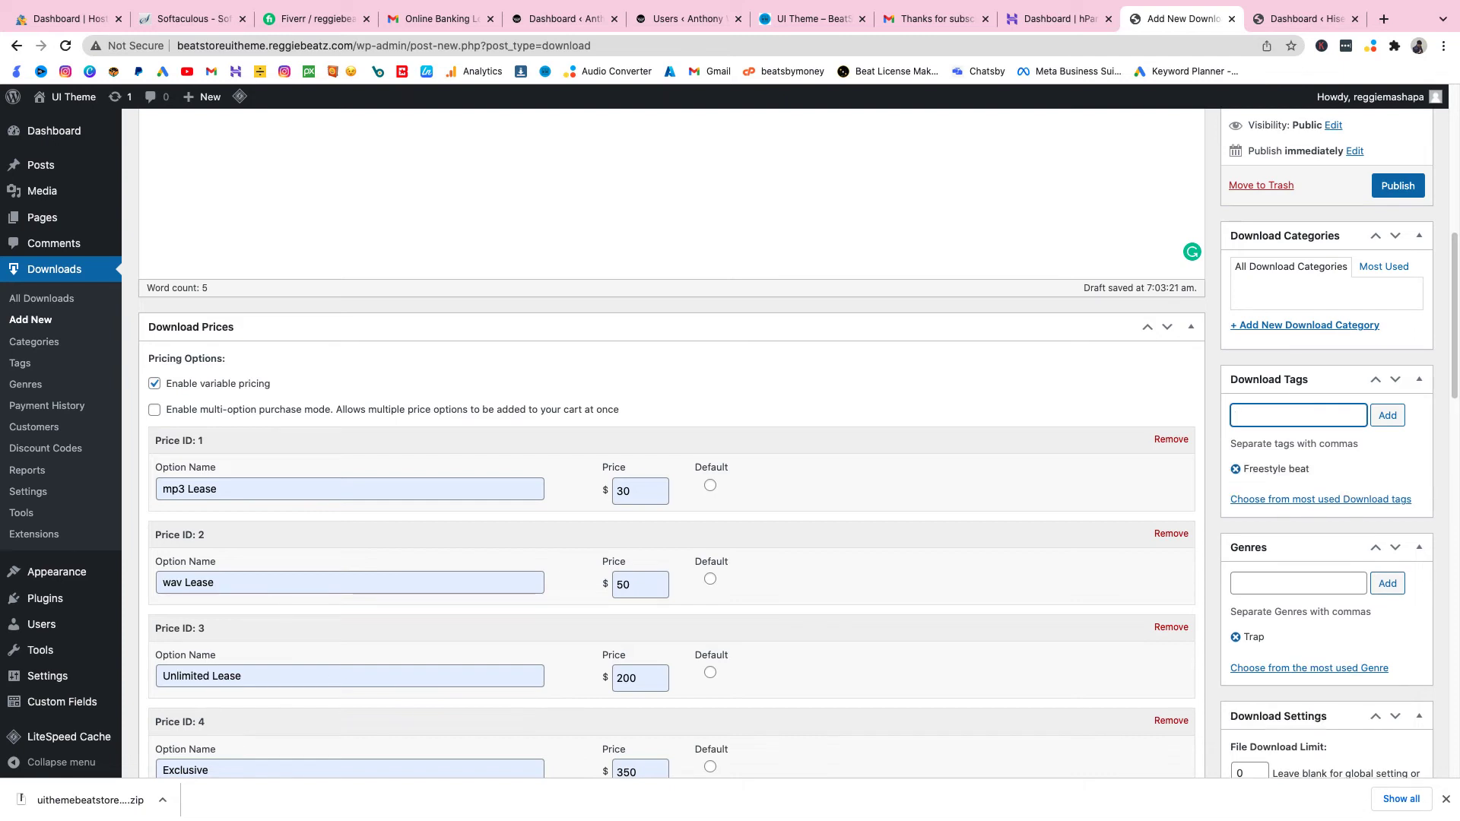
Step: Review the beat's entered details and publish the Example 1 download
scroll(1228, 327, up, 3)
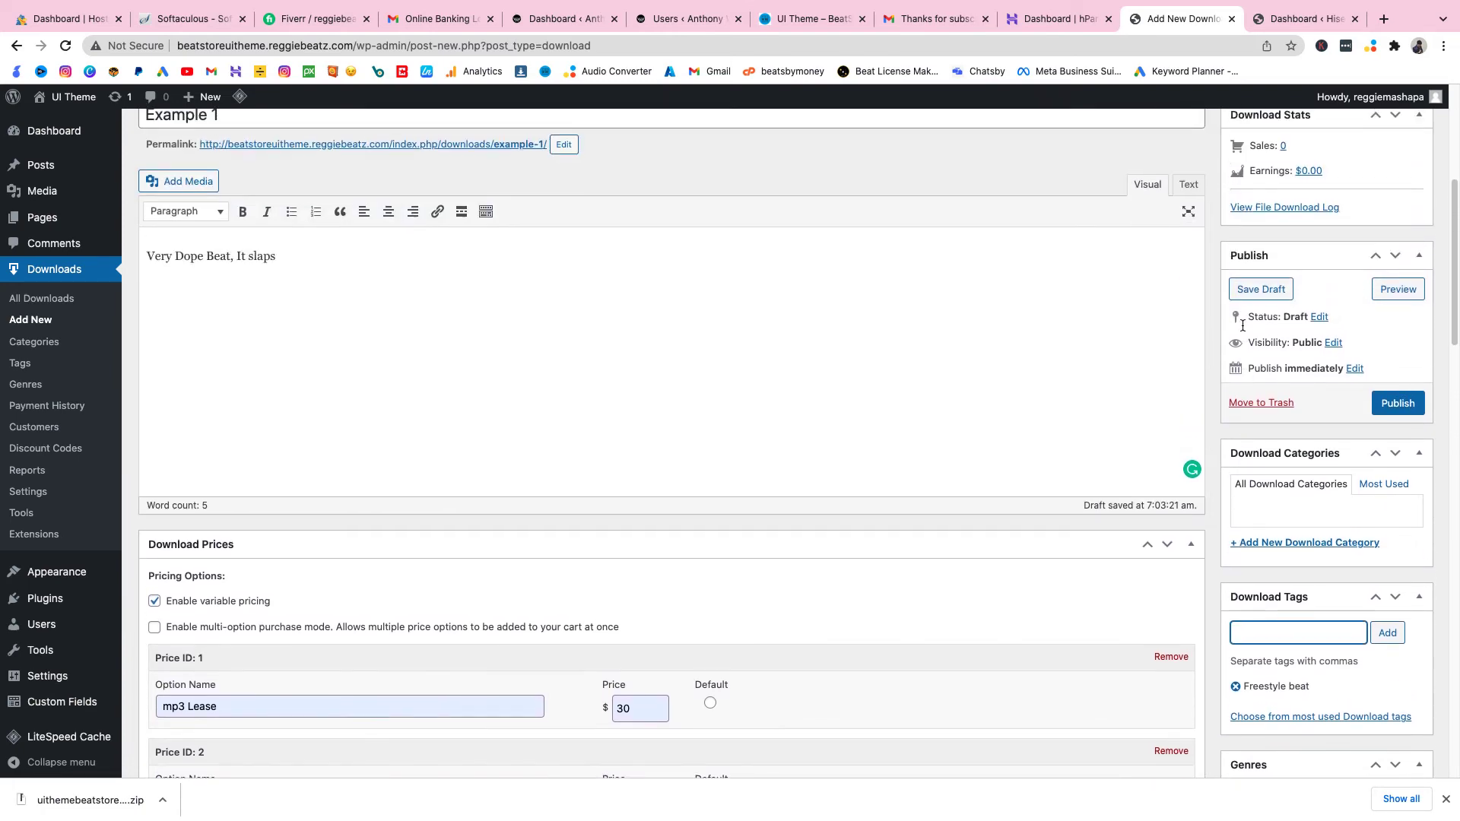
scroll(1293, 403, down, 6)
scroll(1301, 405, down, 20)
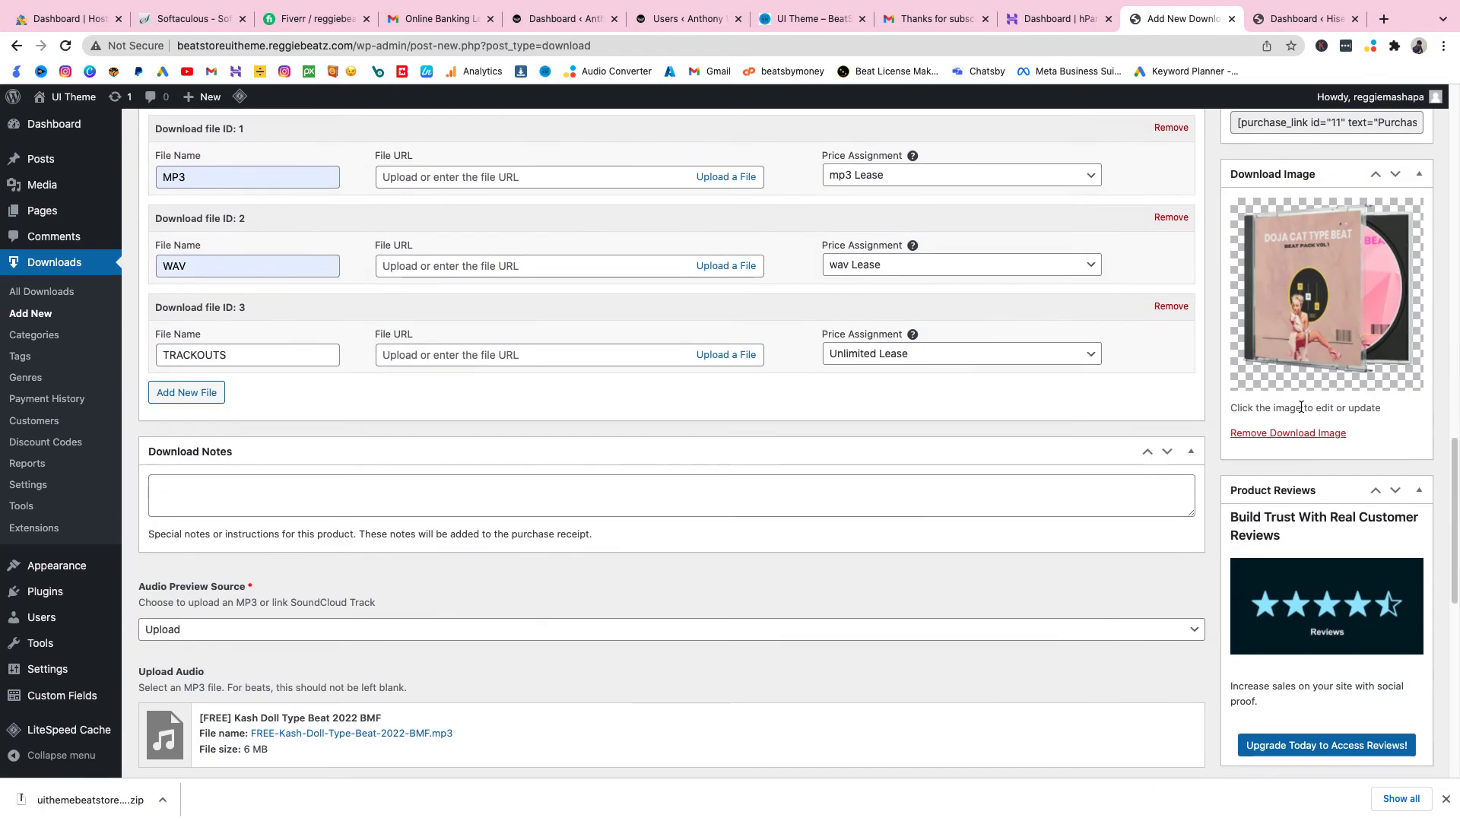
scroll(579, 316, up, 20)
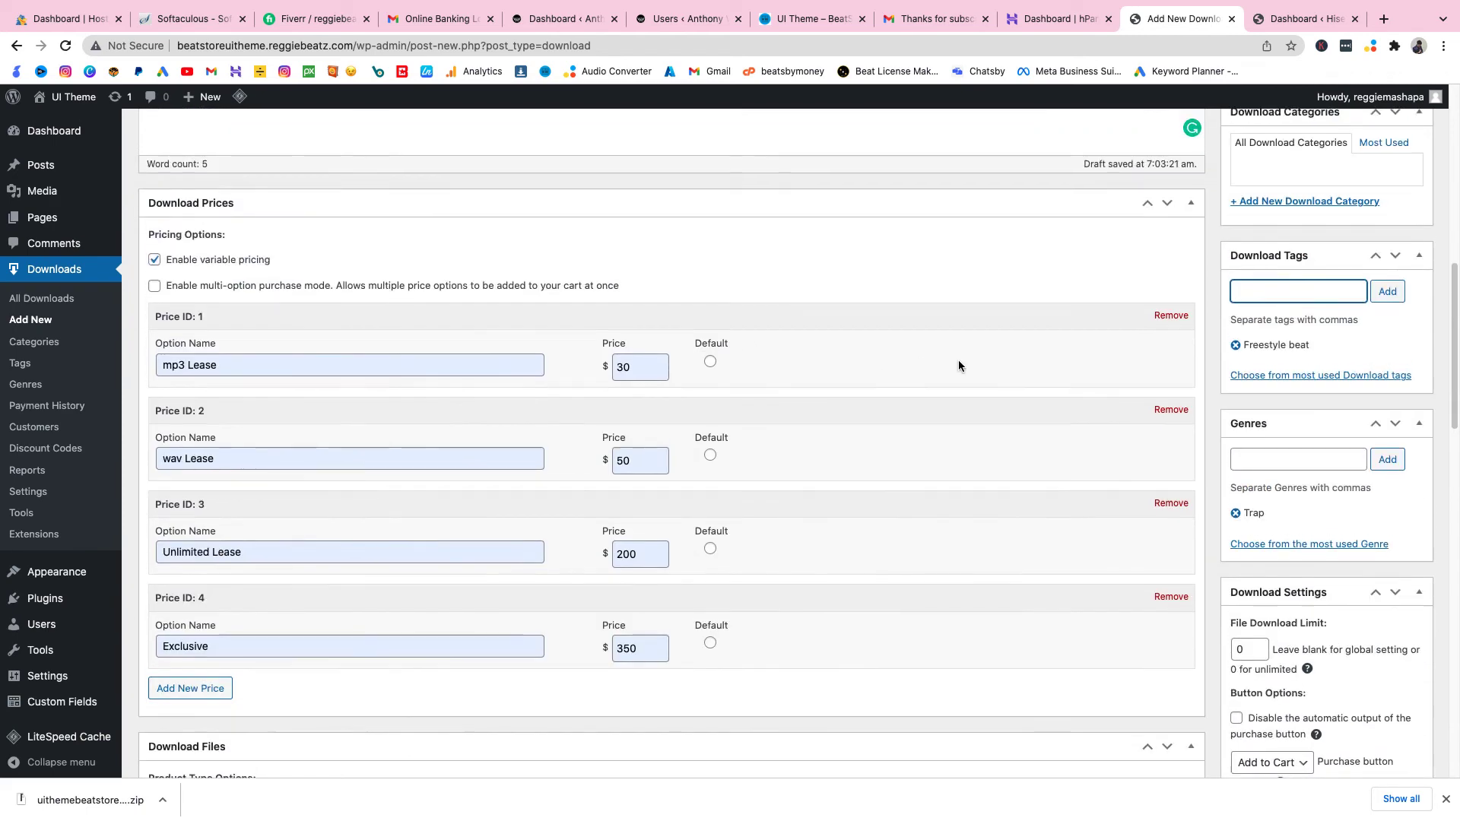
scroll(1371, 238, down, 5)
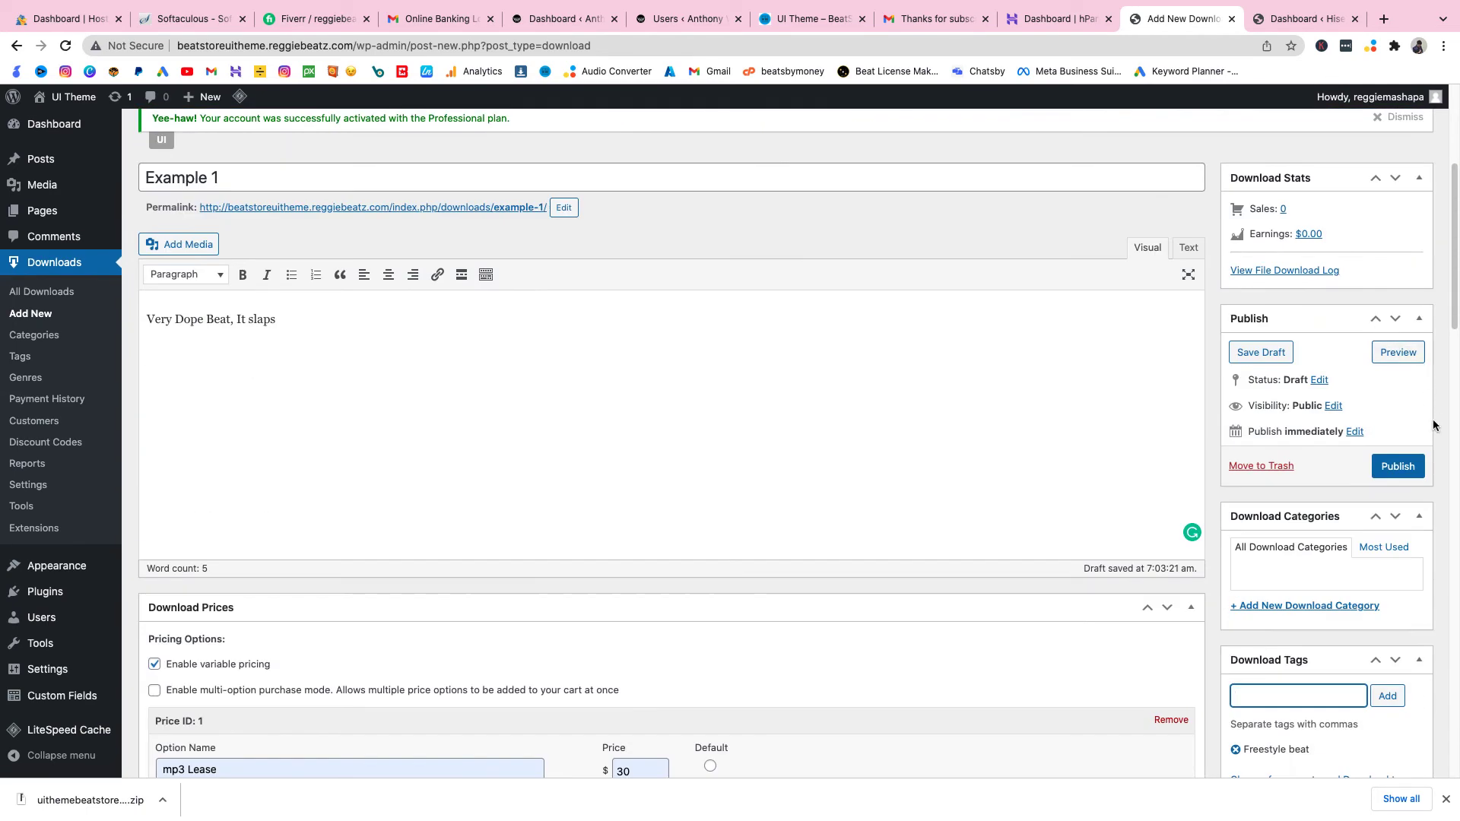
click(1399, 466)
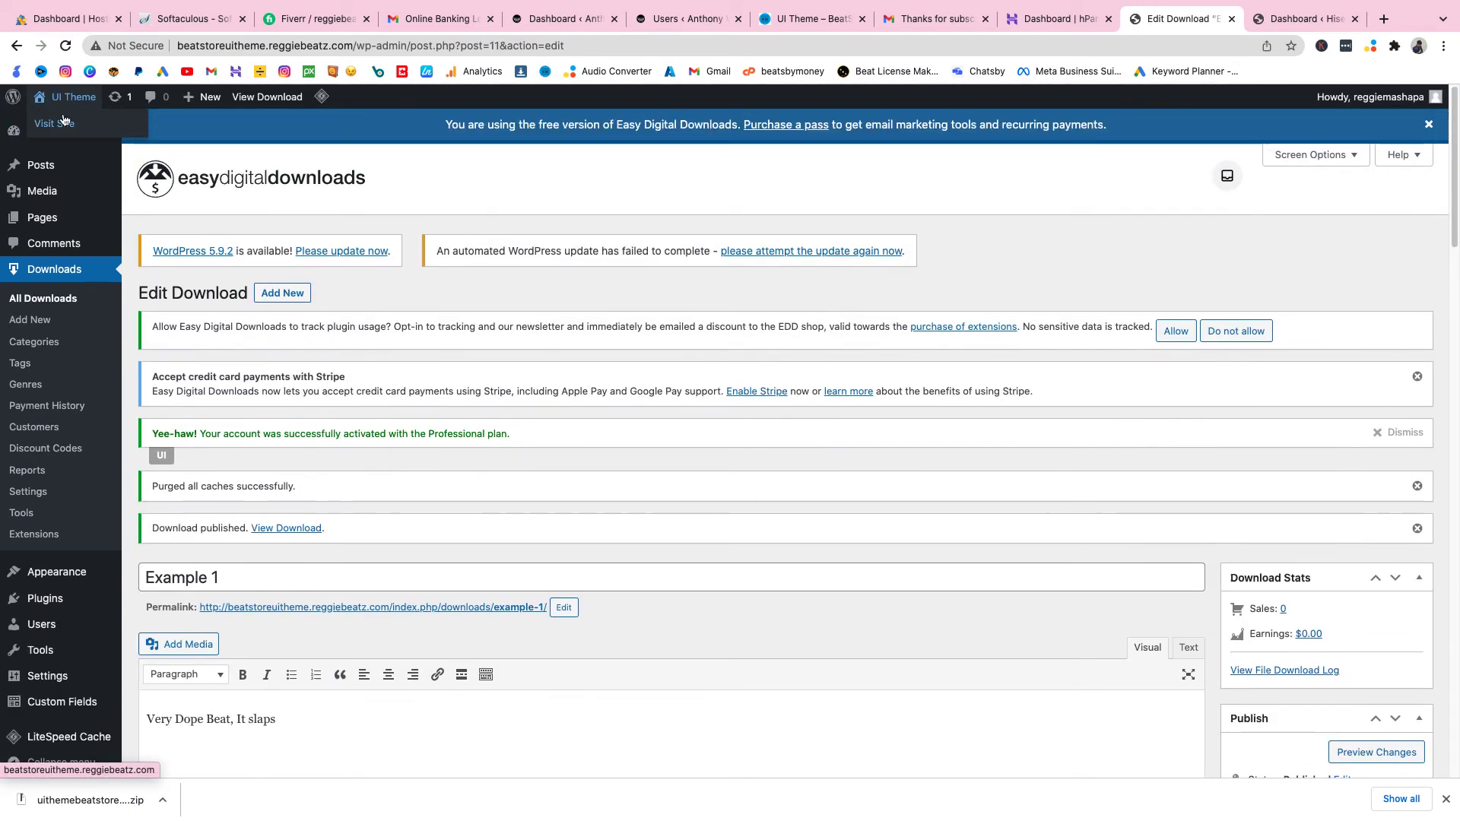
Step: Visit the store's front page, play the Example 1 track from the beat list and pause it
click(62, 124)
scroll(727, 567, down, 4)
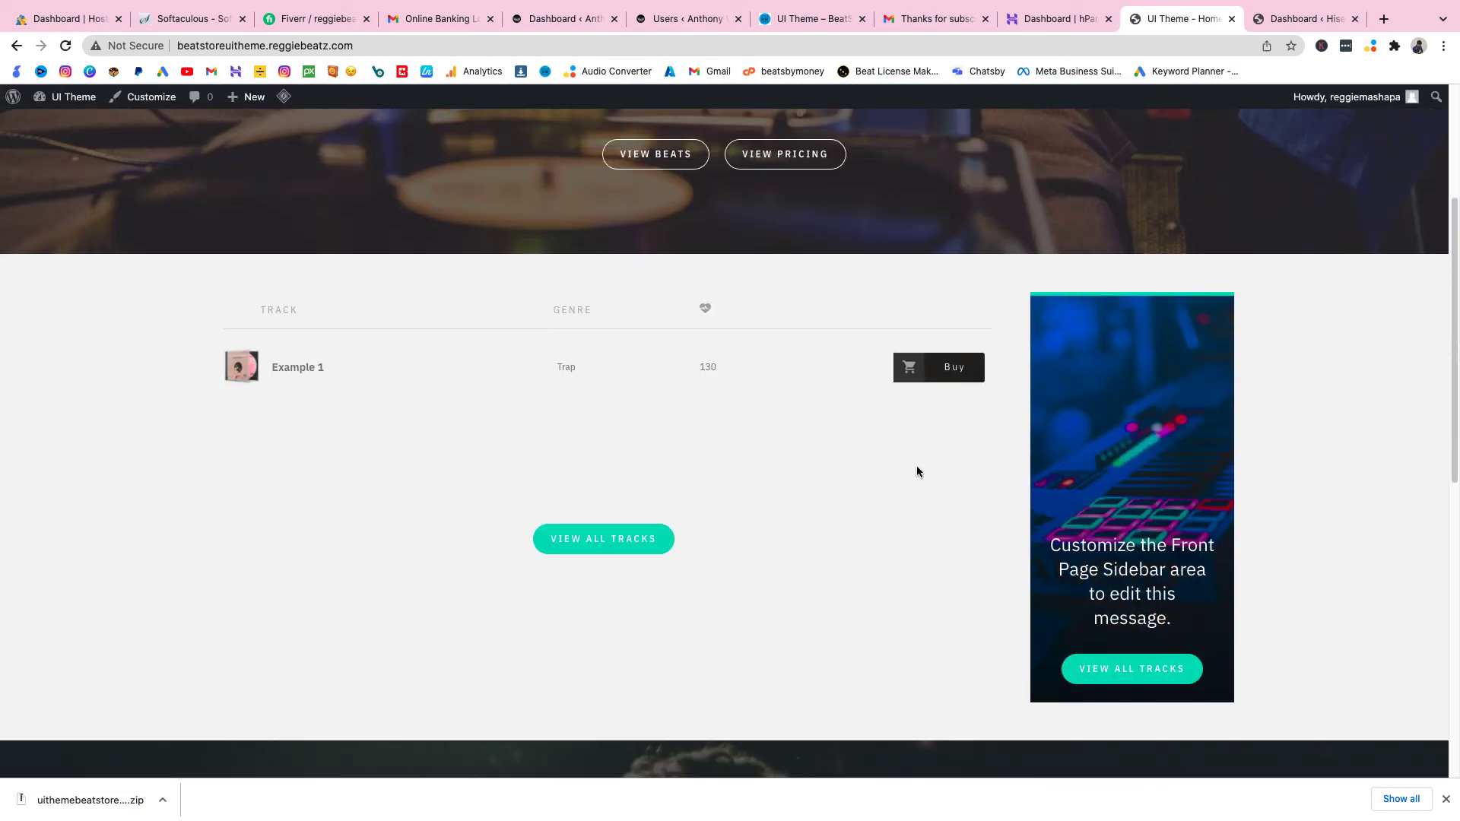
click(240, 373)
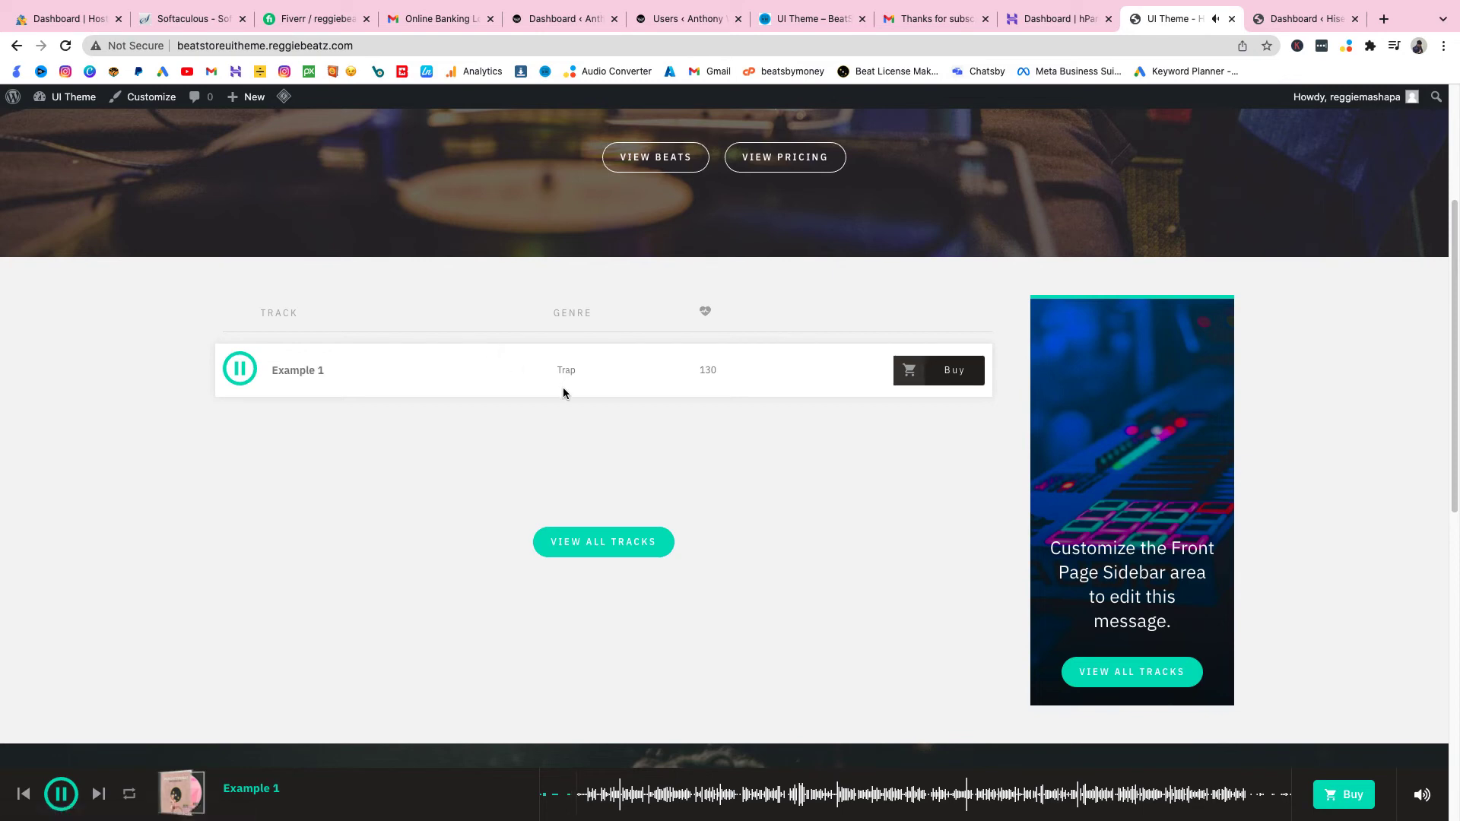
click(61, 794)
Step: Examine the payment gateway options in the Easy Digital Downloads settings and open the PayPal connection settings
key(ctrl+Tab)
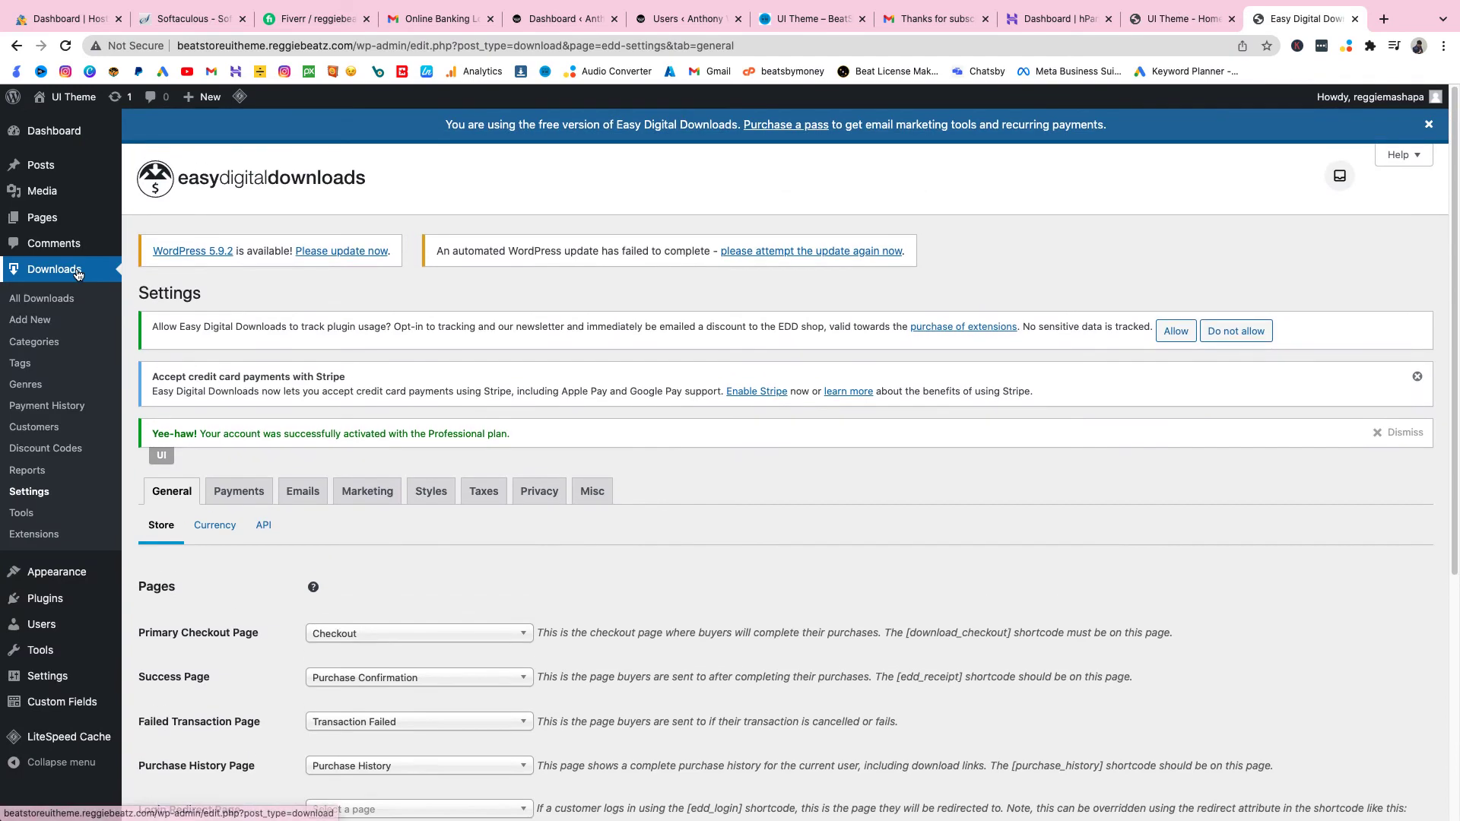
scroll(235, 456, down, 3)
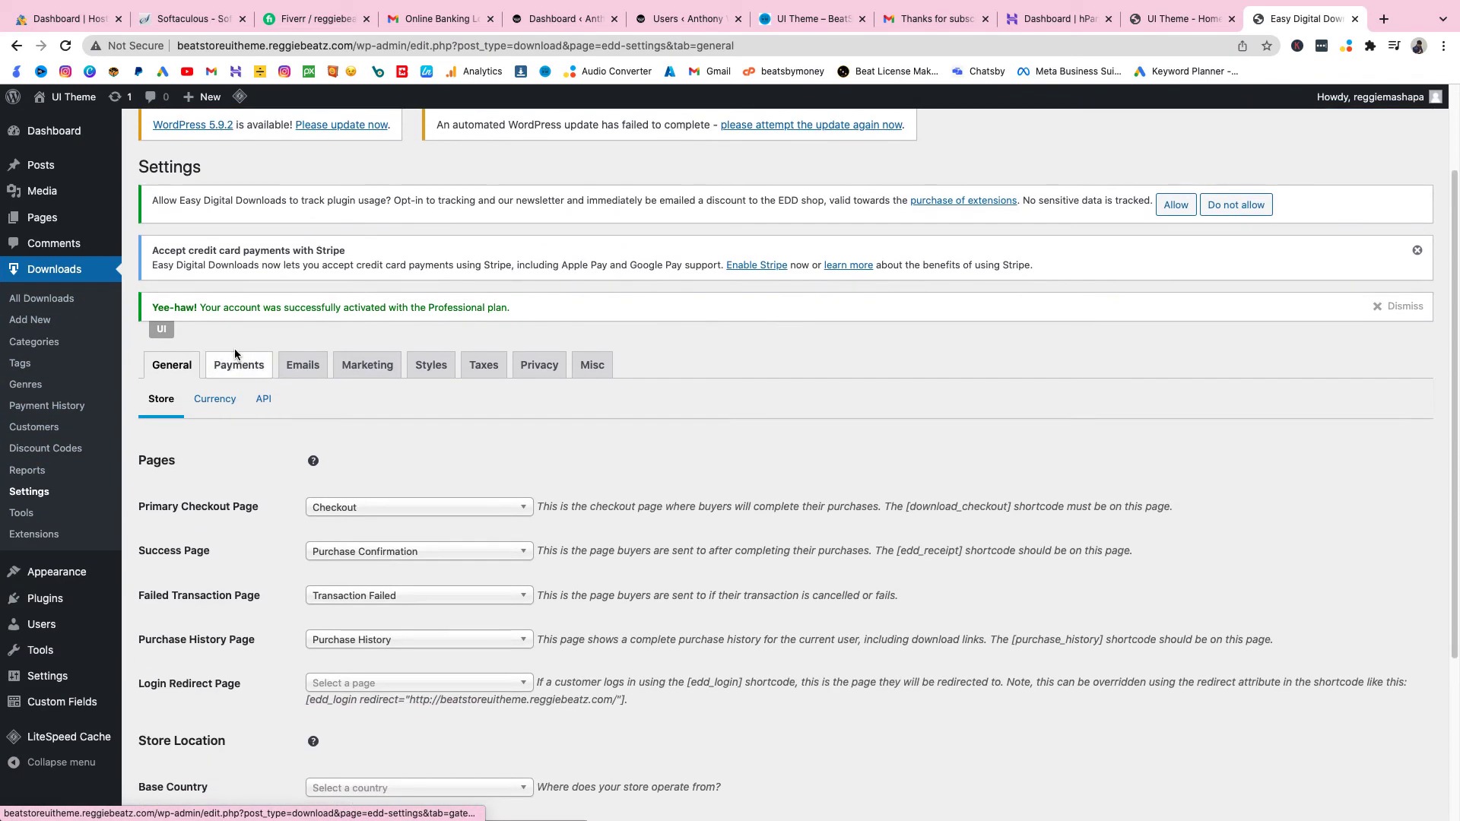
click(235, 364)
scroll(337, 423, down, 3)
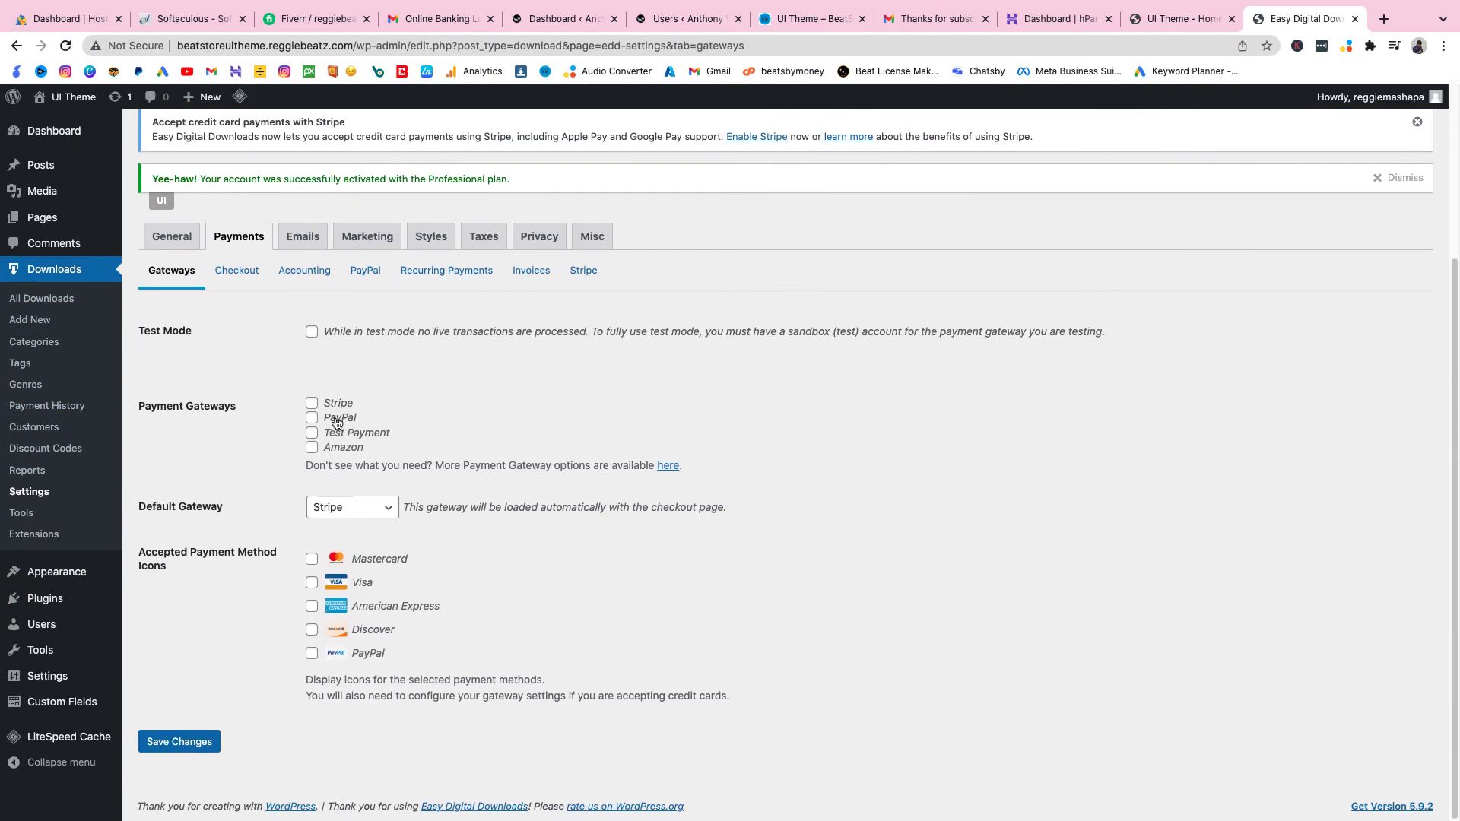
click(329, 423)
click(375, 273)
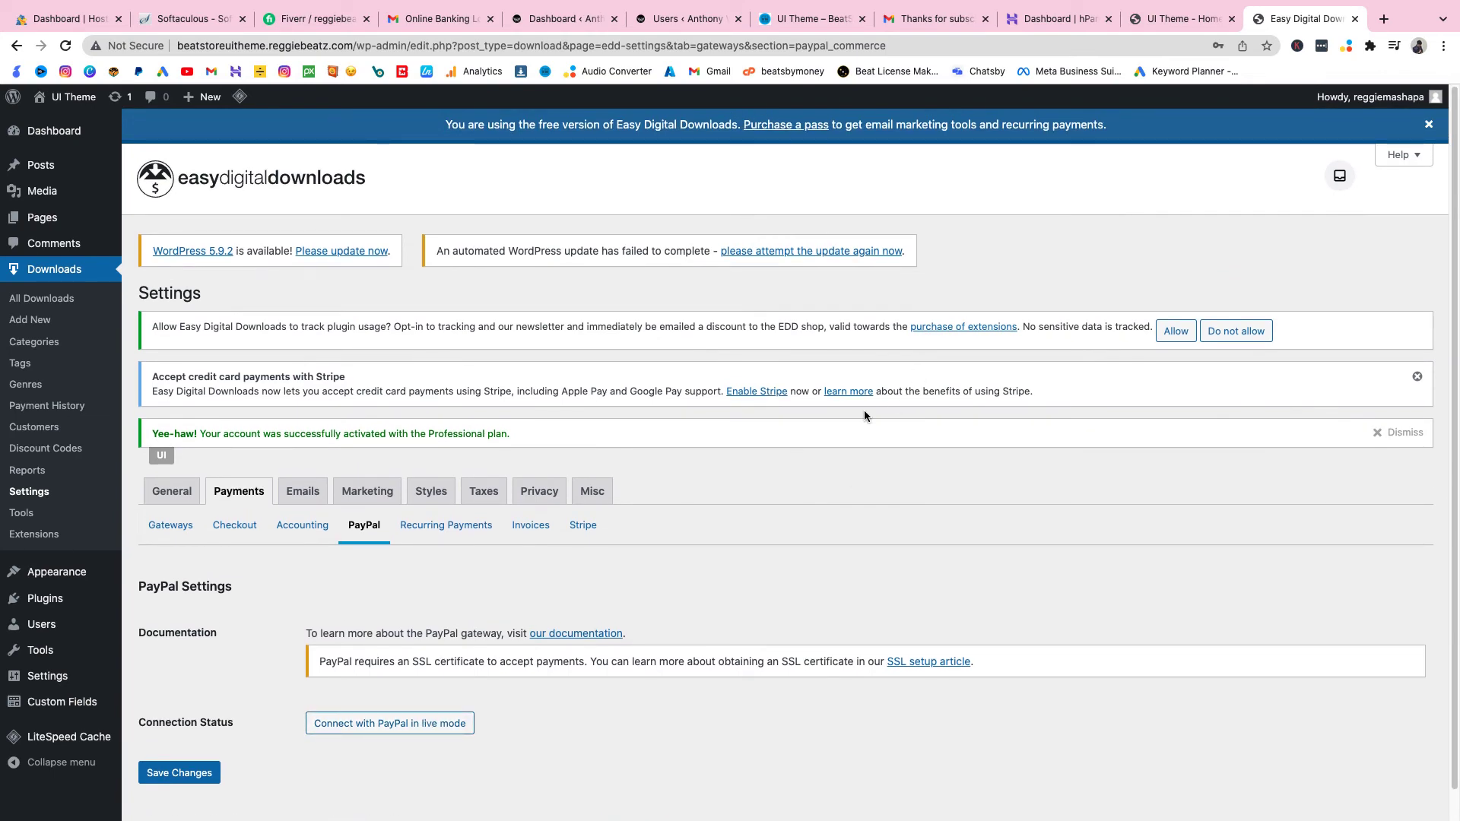
Step: Return to the store's front page and open it in the theme customizer
click(1198, 18)
scroll(659, 416, up, 4)
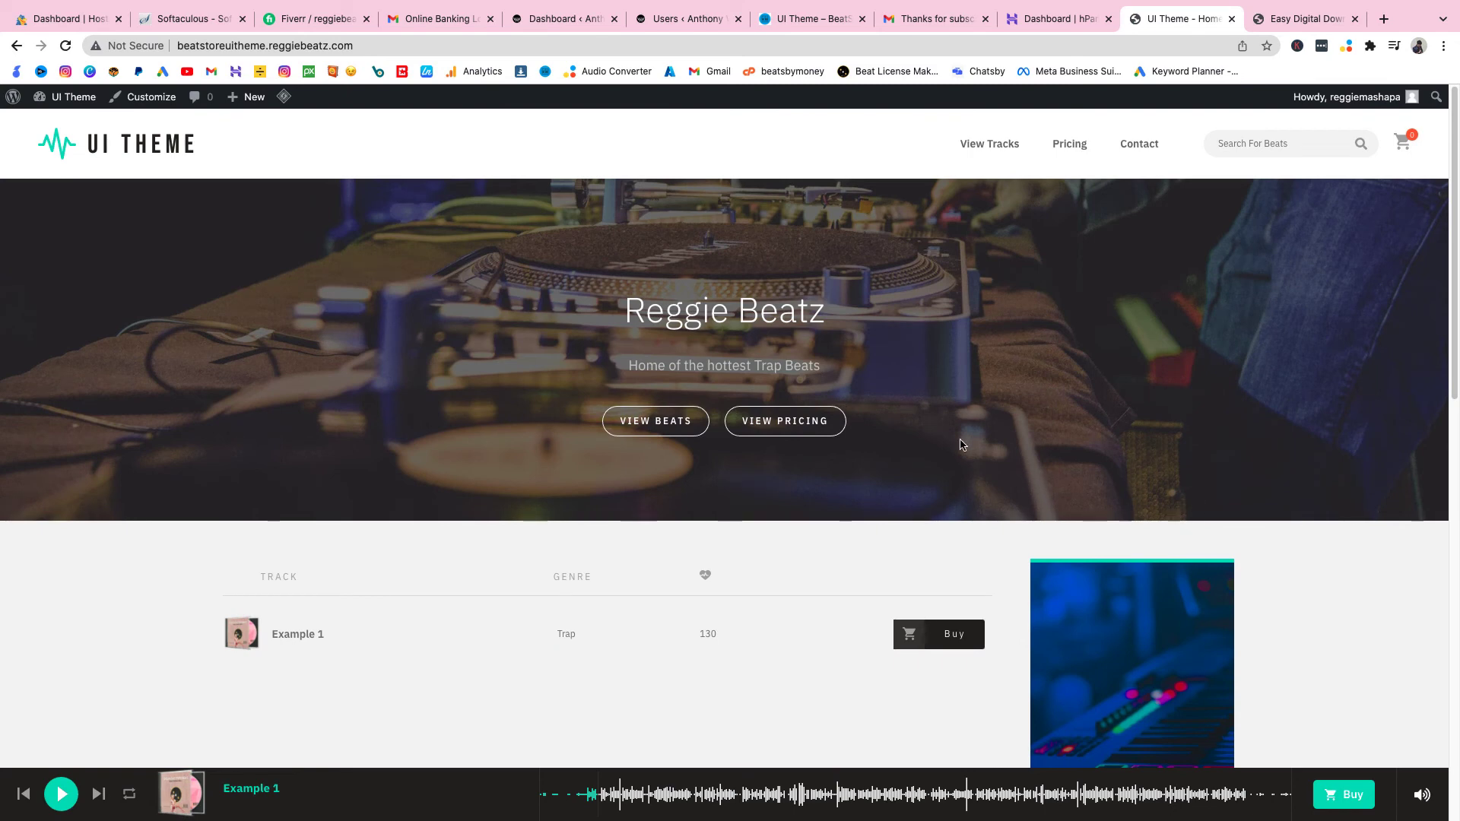
click(152, 107)
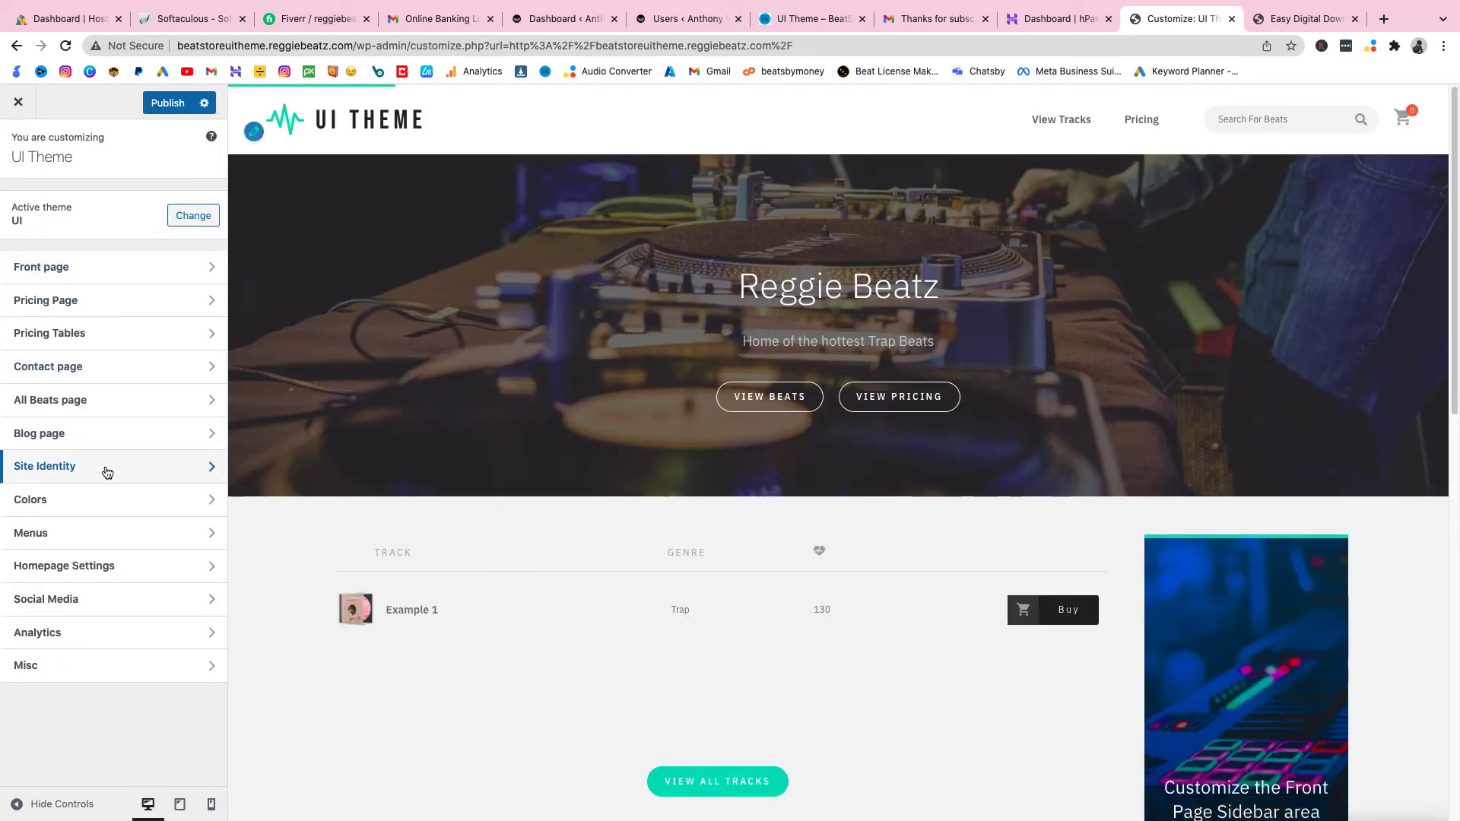
Step: In the Site Identity settings, set the site title to "Reggie Beatz" and the tagline to "Buy Beats"
click(107, 472)
drag(76, 285, 3, 266)
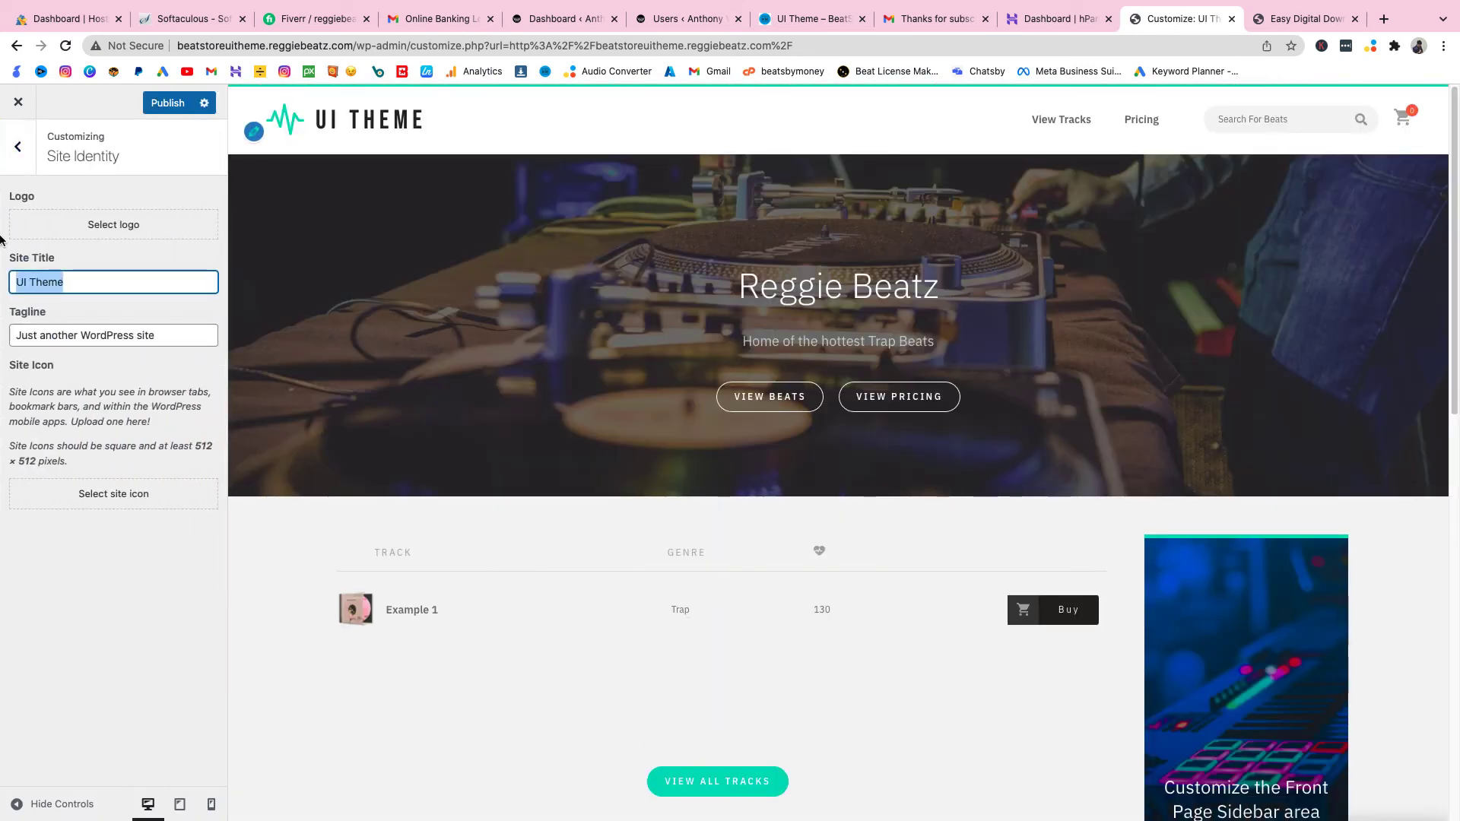
text(Reggie B)
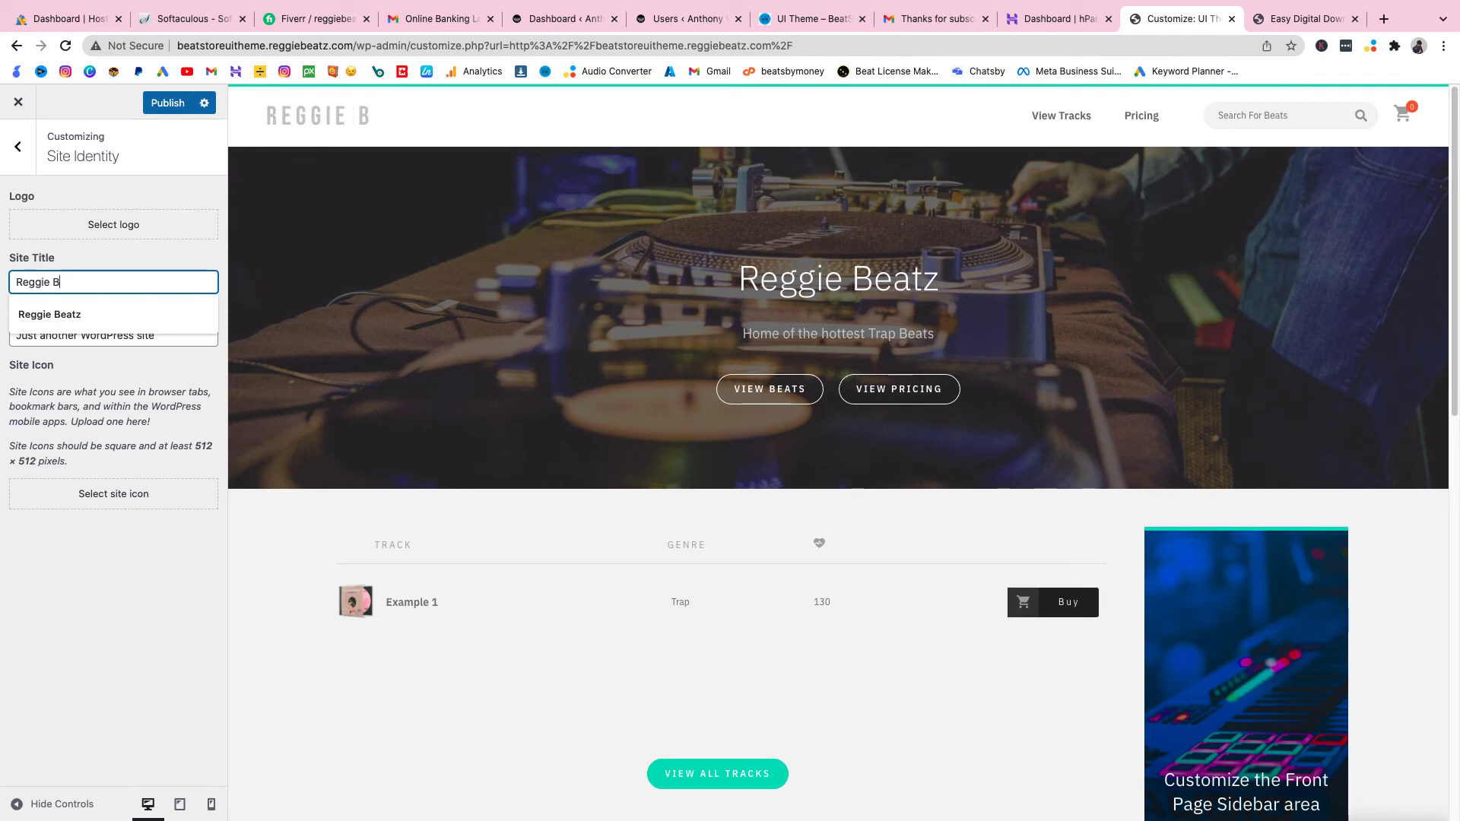
text(eatz)
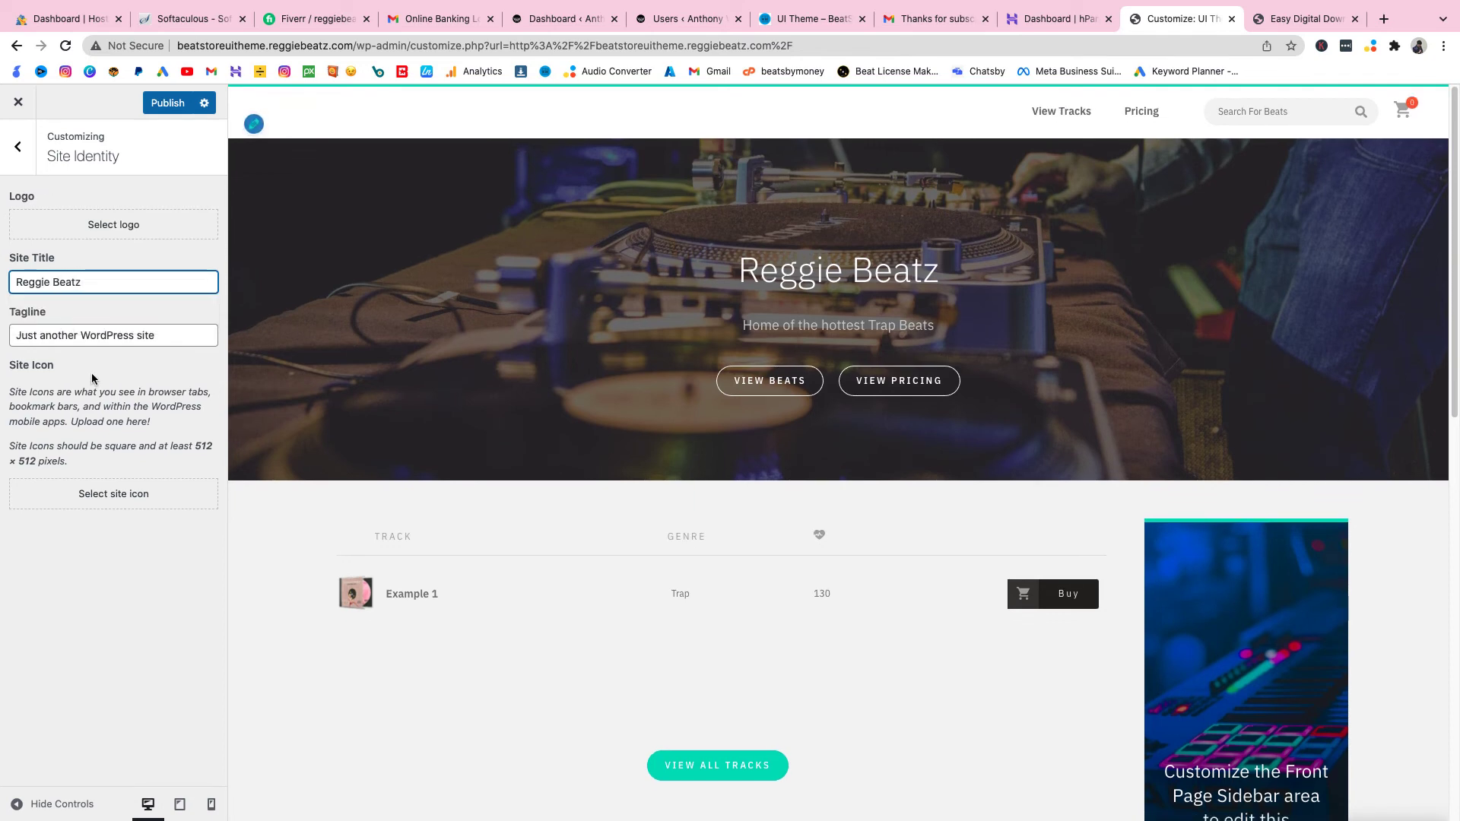
drag(193, 337, 2, 297)
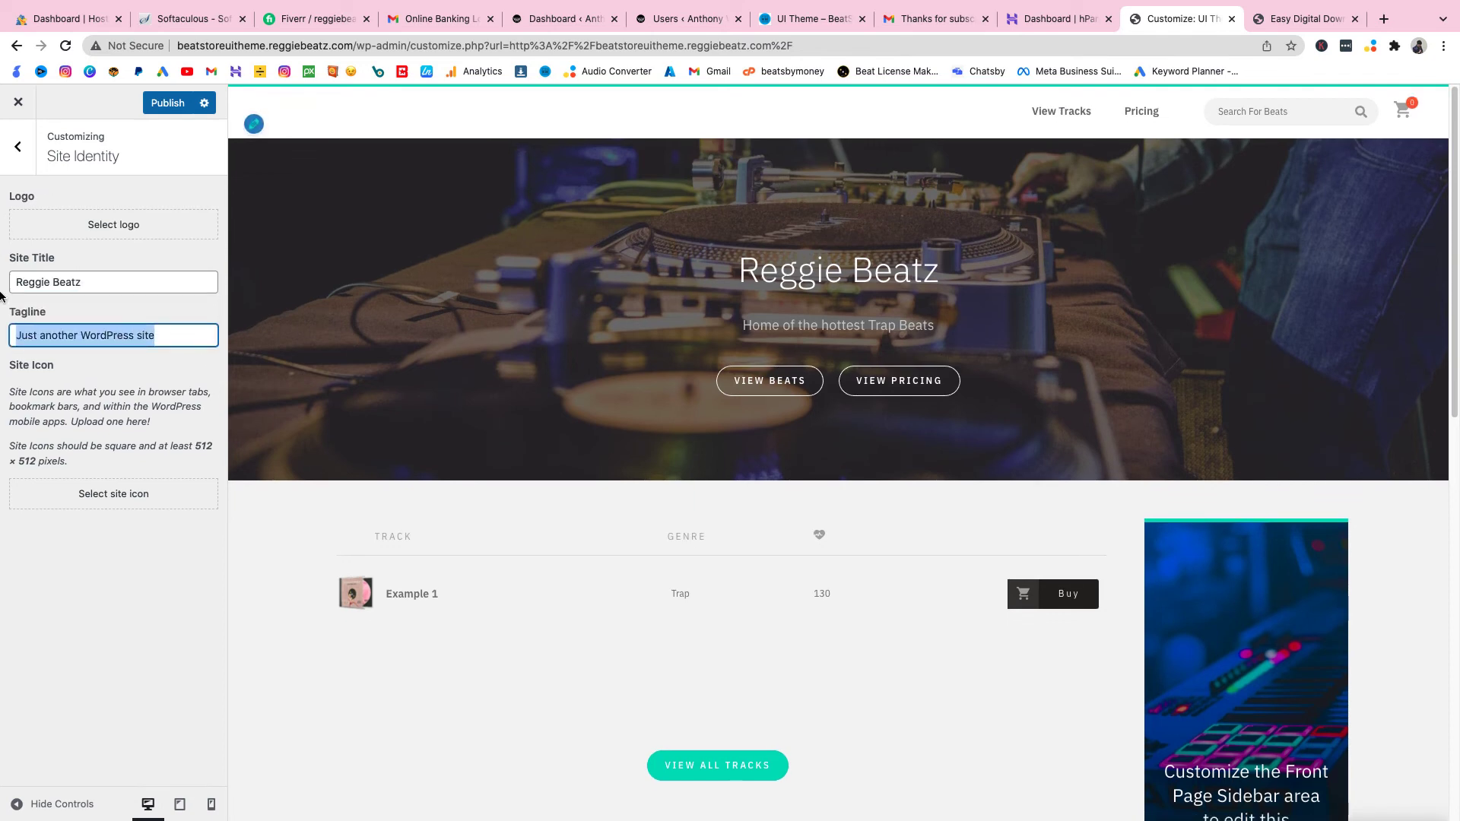
text(Buy Beats)
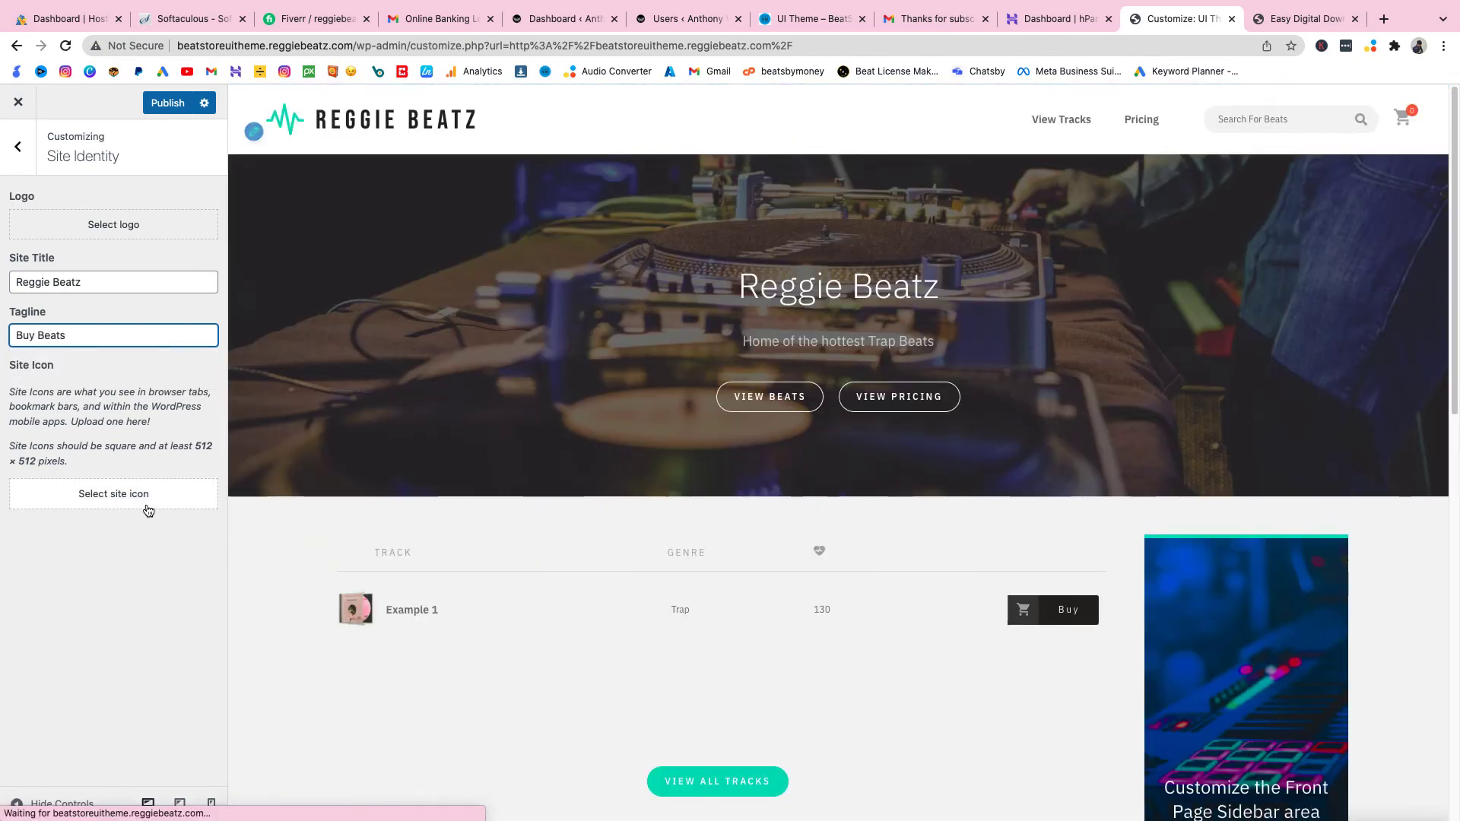
Step: Choose the Doja Cat Type Beat cover from the media library as the site icon and crop it with the default frame
click(137, 493)
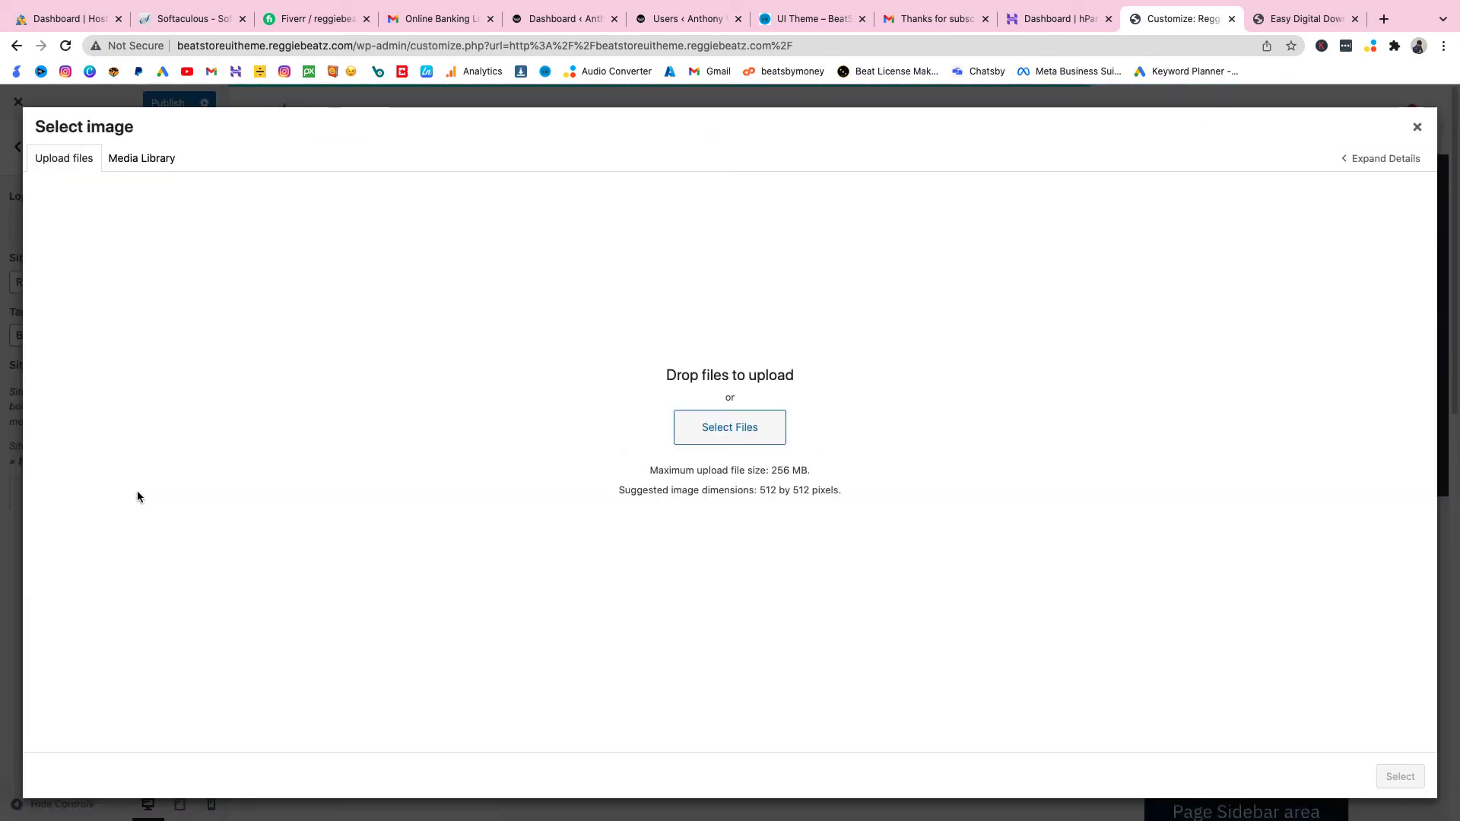
click(142, 158)
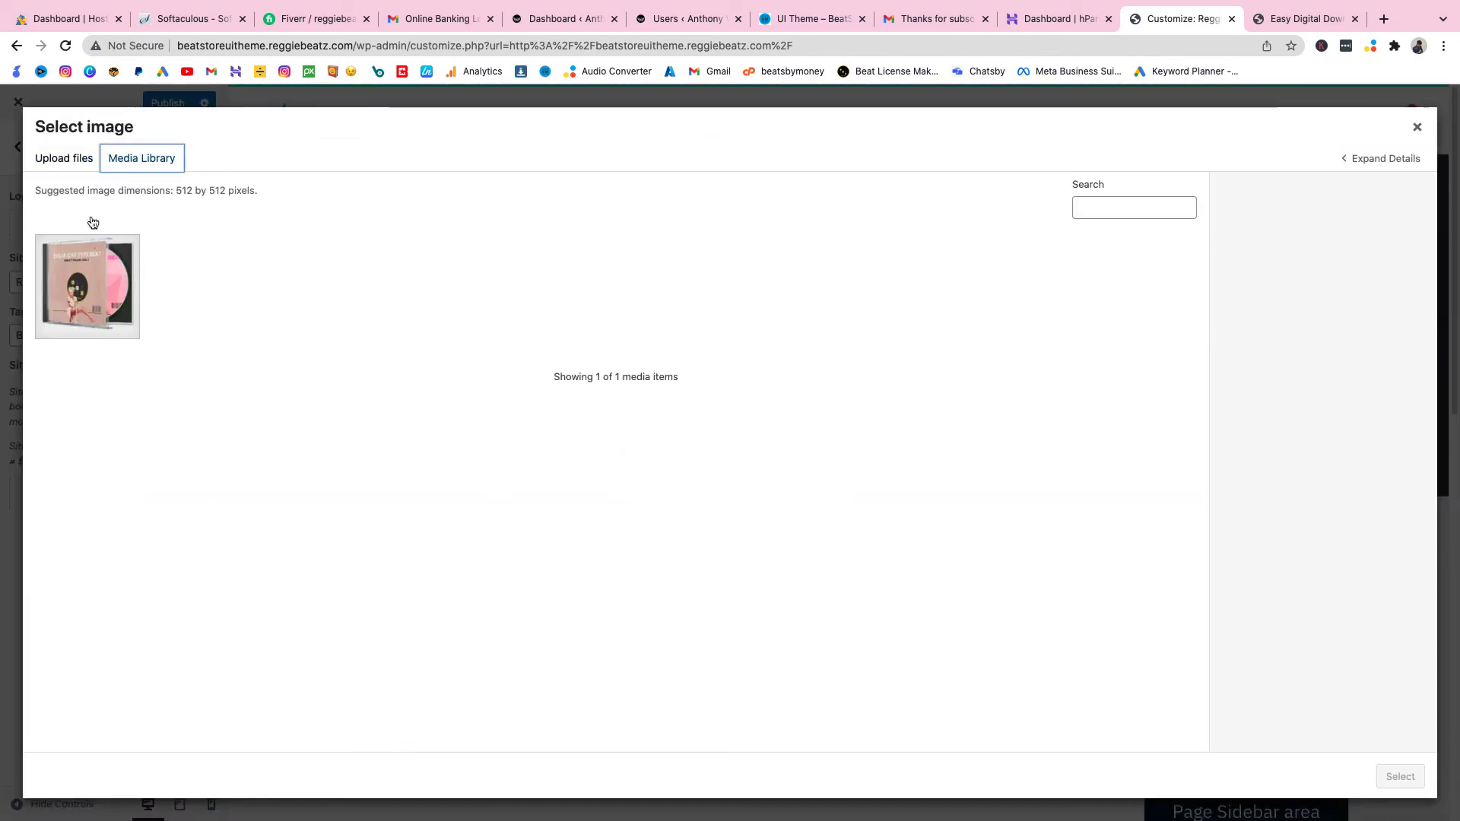
click(91, 262)
click(1396, 775)
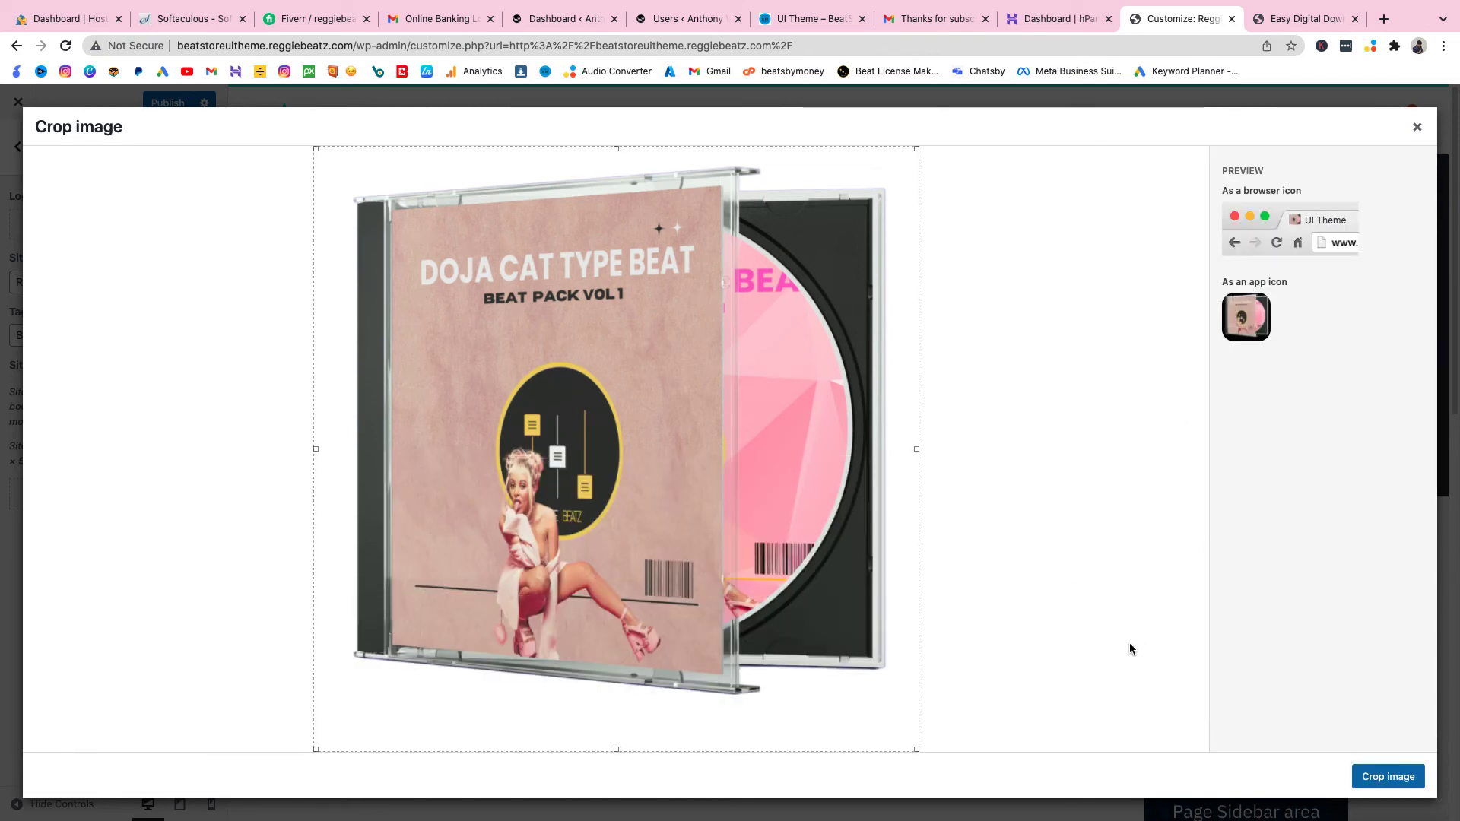
click(1401, 779)
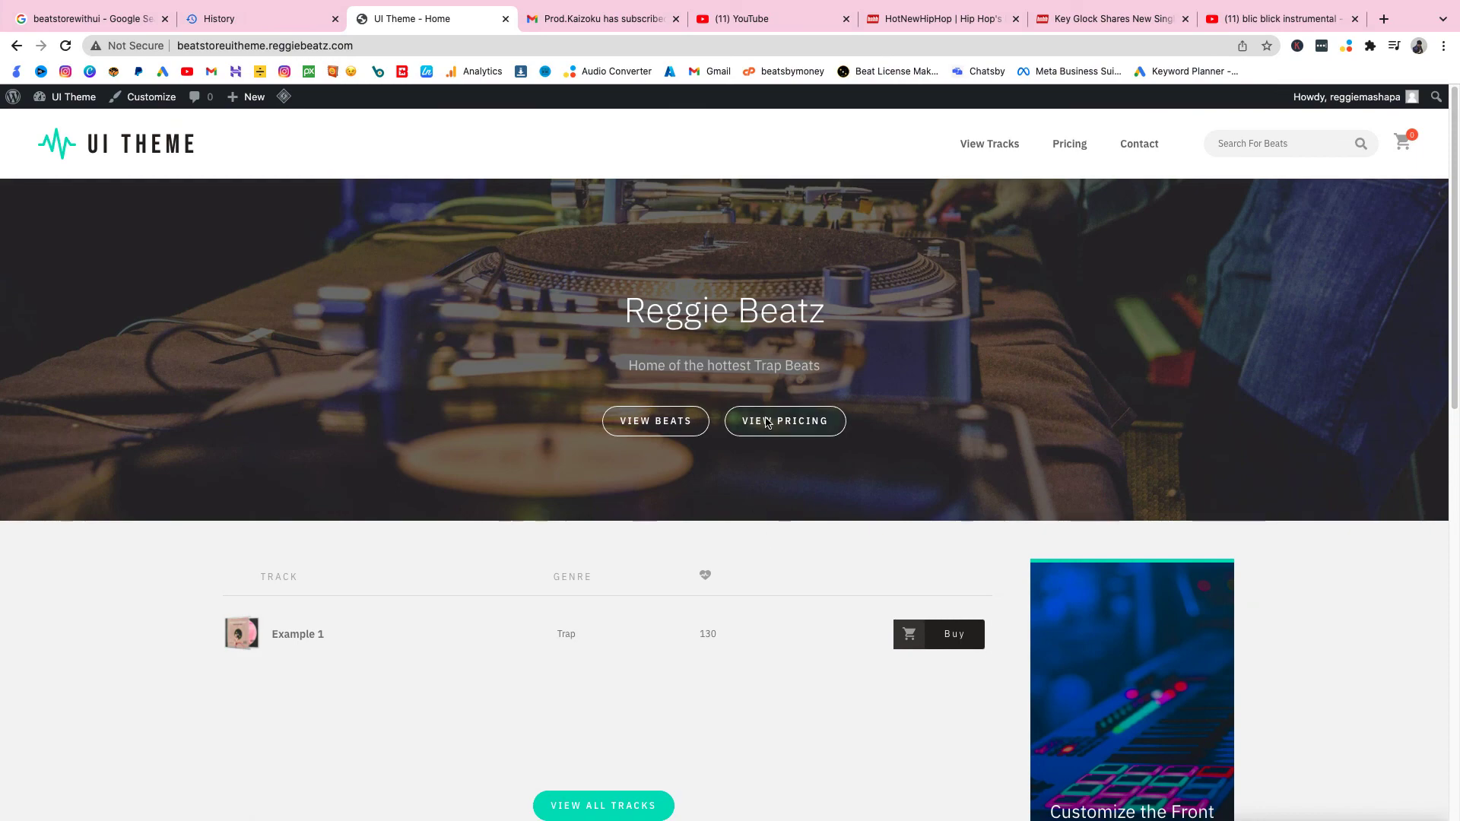
Step: Review the store's live front page from the hero banner through the licensing prices and custom beat section to the footer
scroll(804, 384, down, 7)
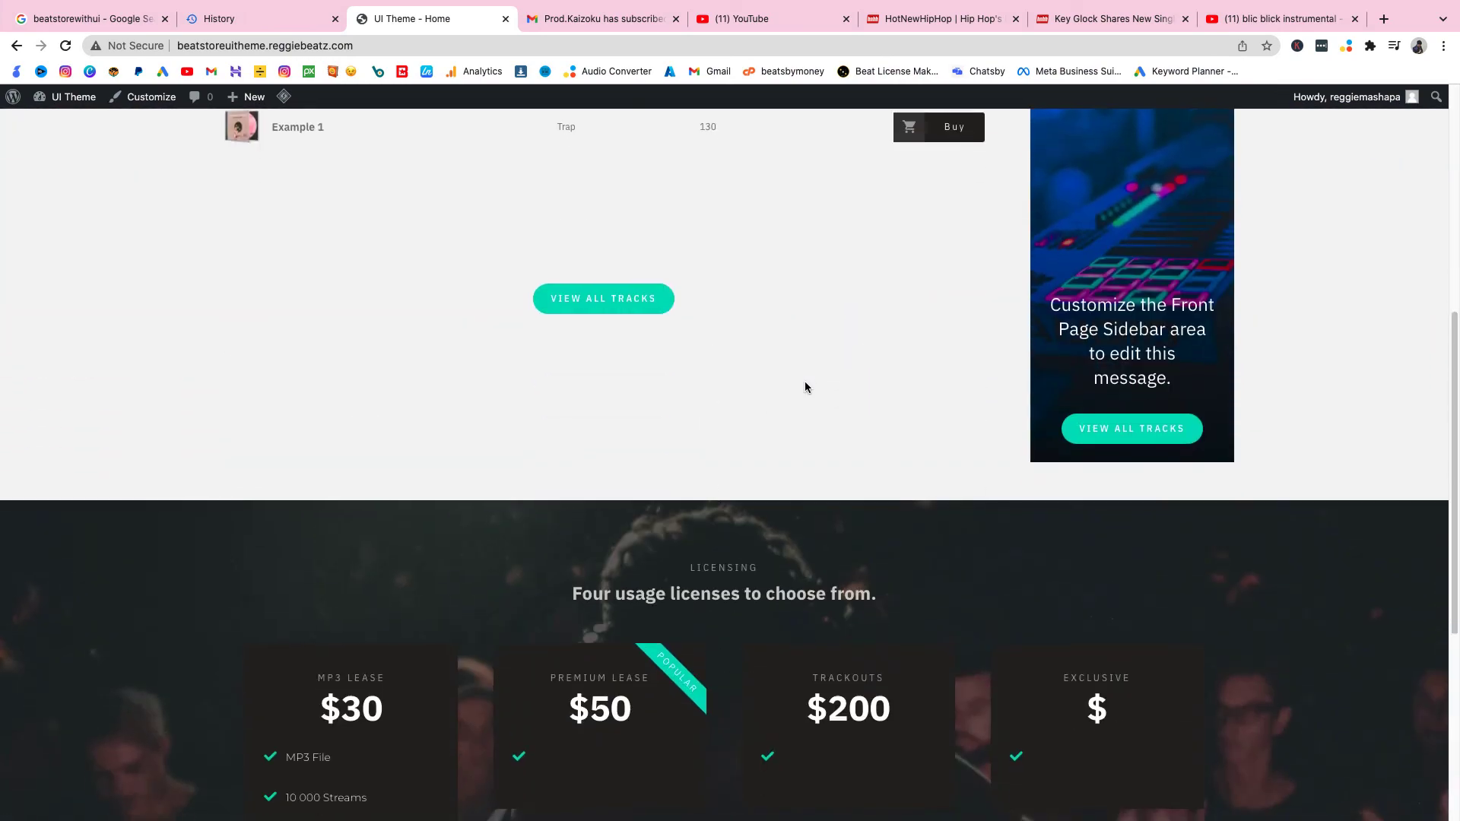
scroll(806, 387, down, 3)
scroll(804, 412, down, 1)
scroll(804, 413, down, 2)
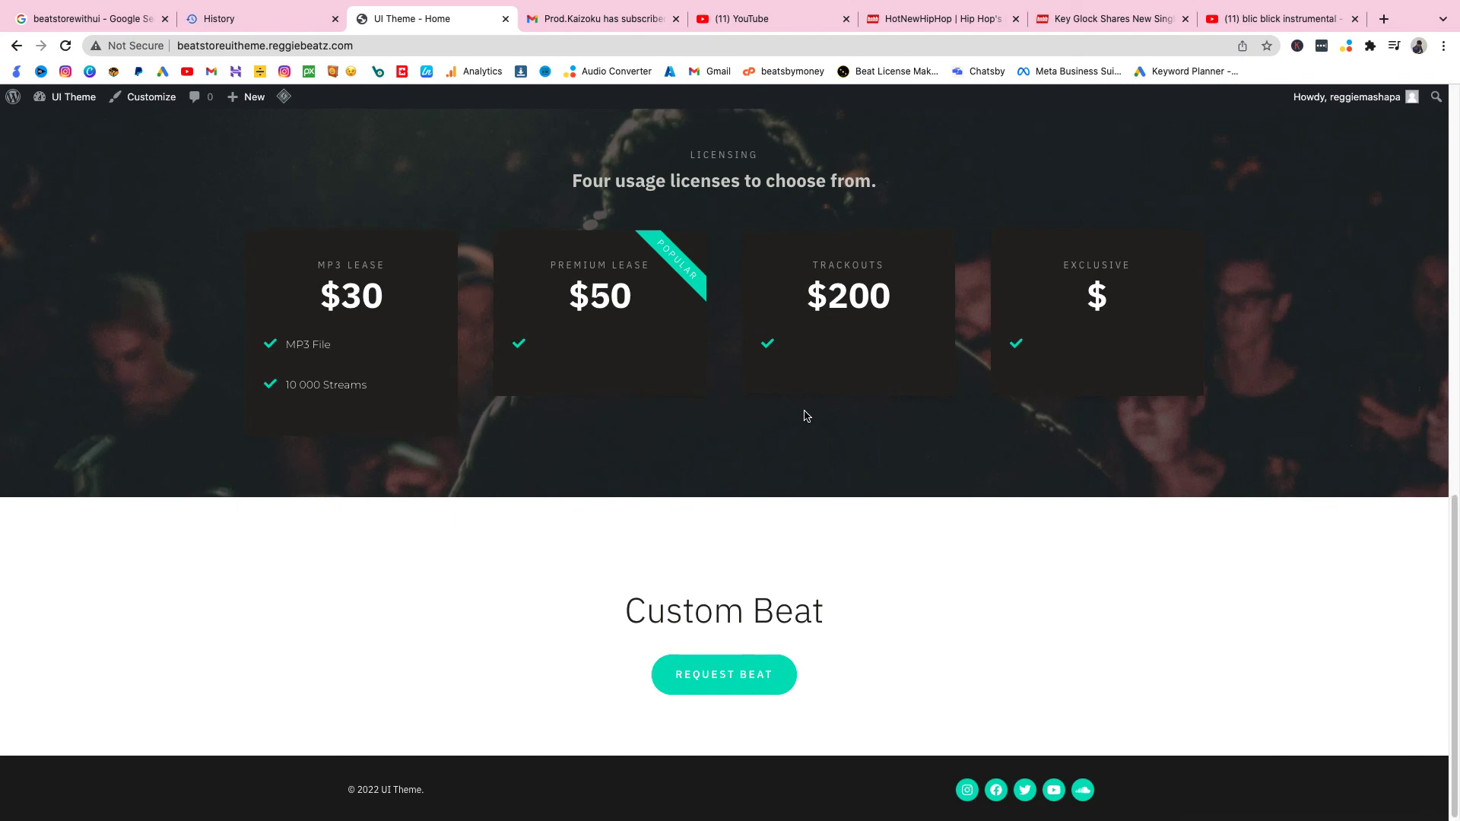
scroll(805, 413, up, 2)
scroll(805, 413, up, 8)
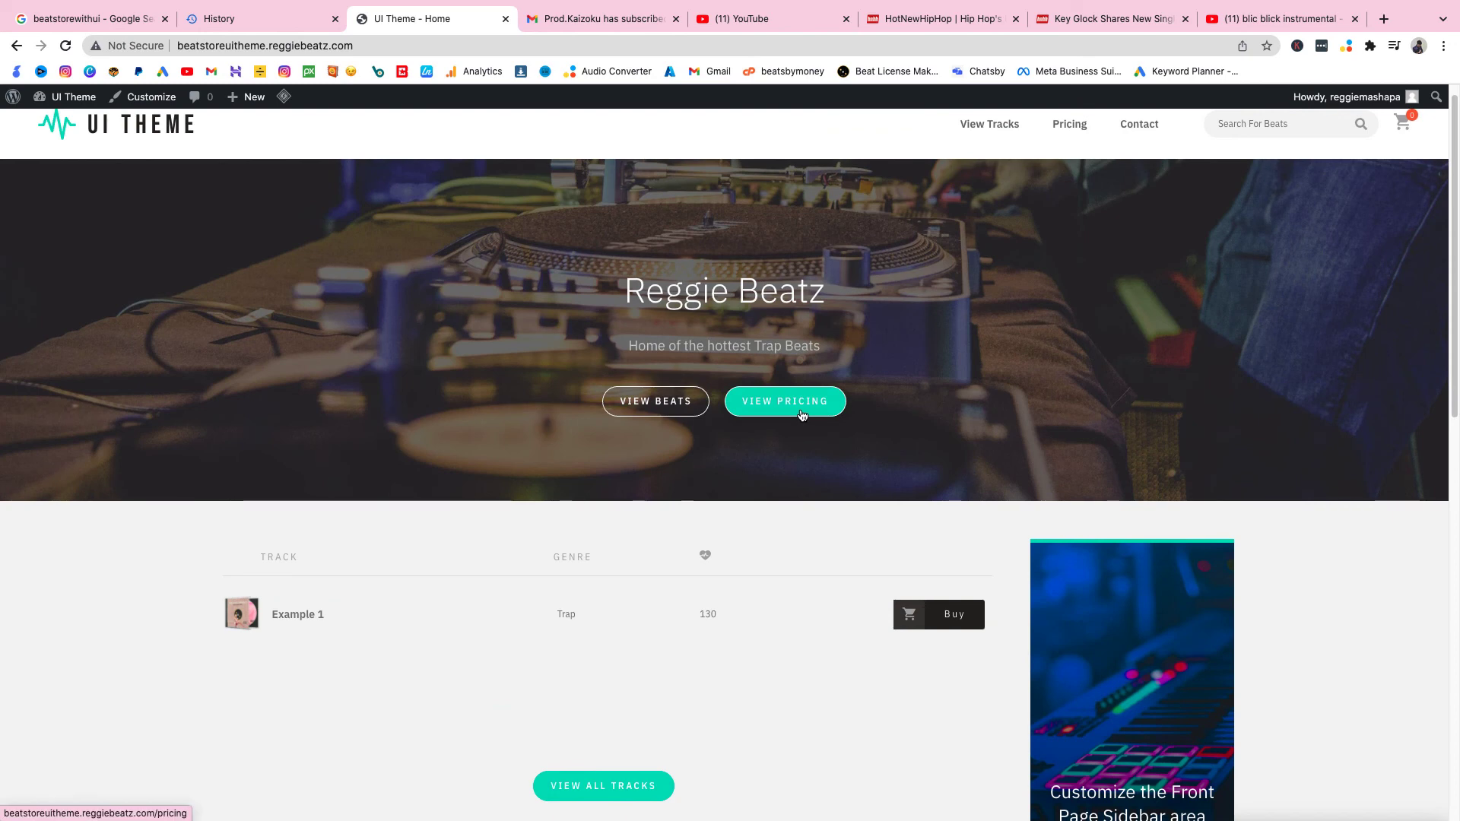
scroll(802, 413, up, 1)
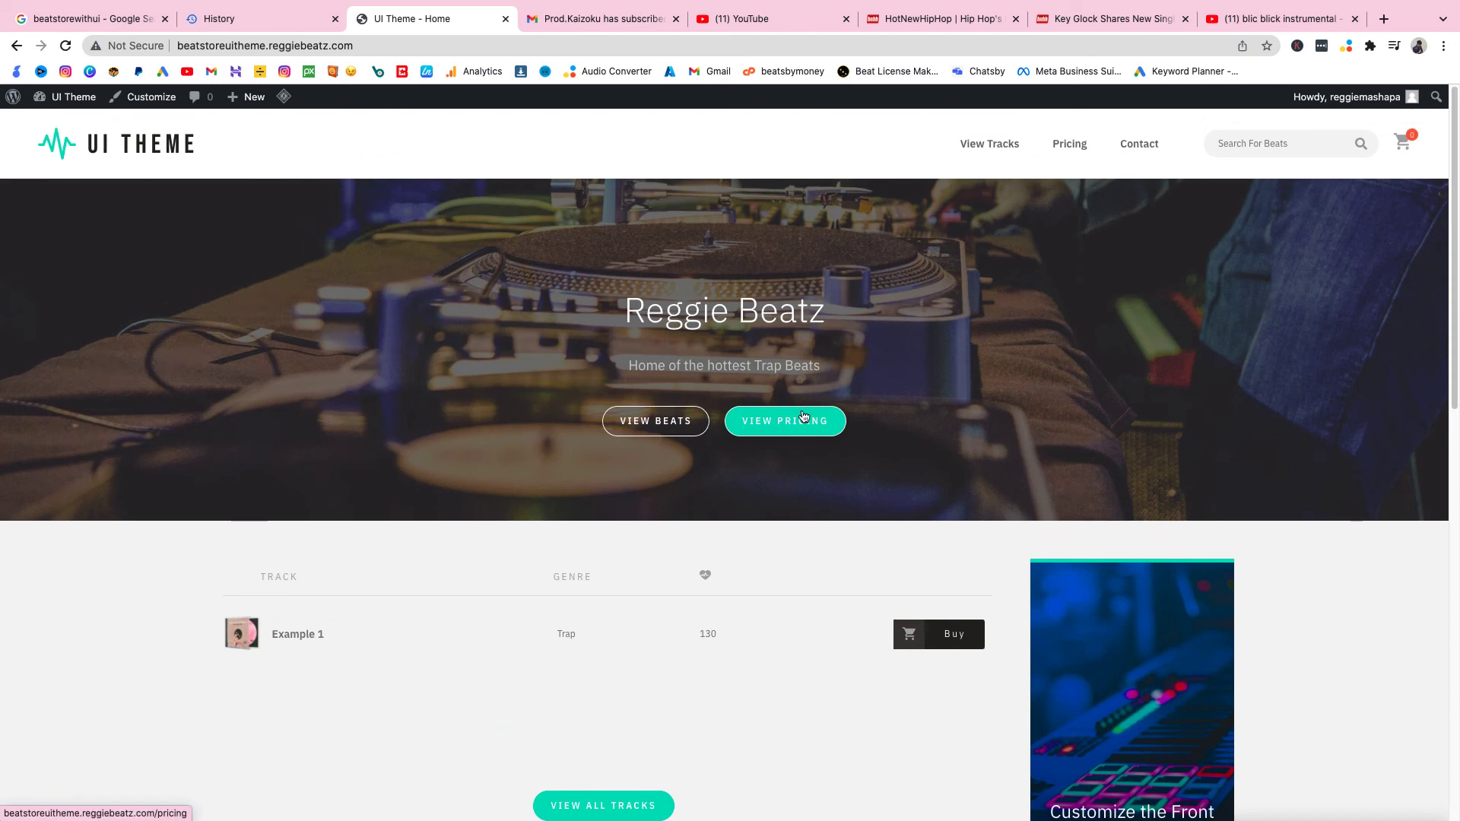